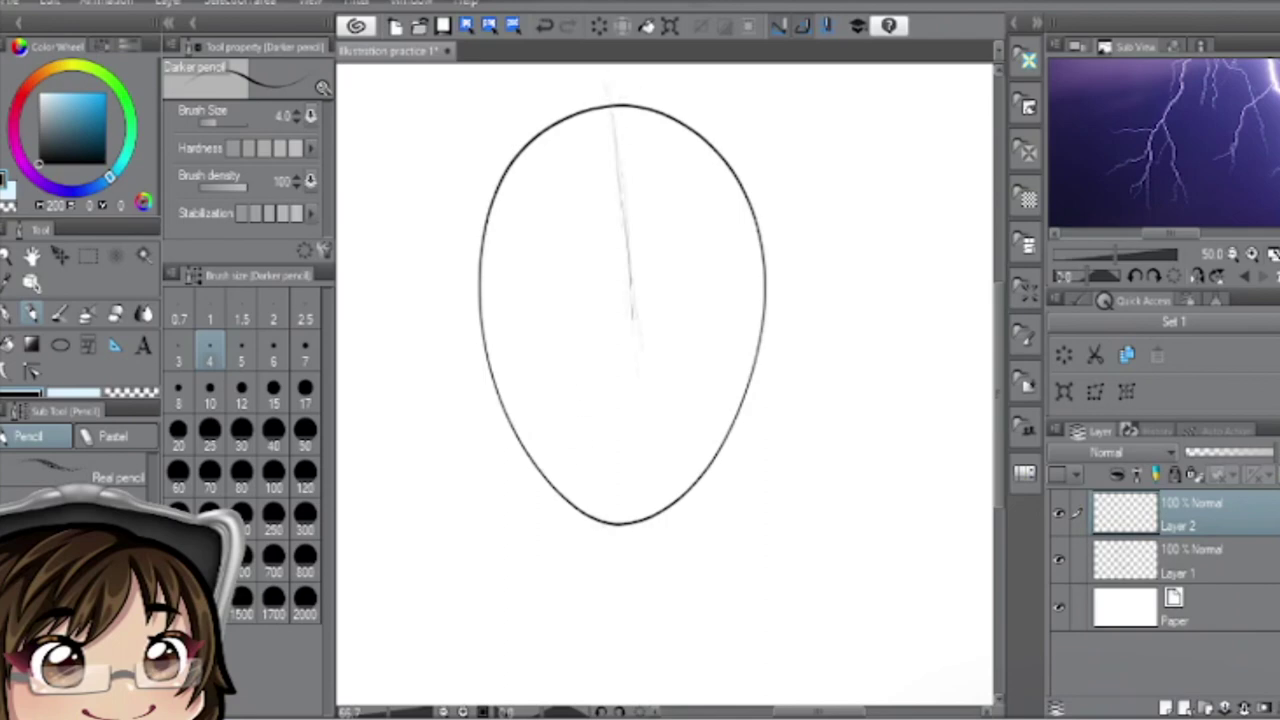
- Sketch a vertical center line and several curved horizontal guide lines across the upper half of the head oval
drag(614, 108, 634, 520)
drag(490, 222, 752, 228)
drag(480, 314, 800, 266)
drag(512, 354, 800, 326)
- Sketch two more guide lines across the lower part of the face
key(minus)
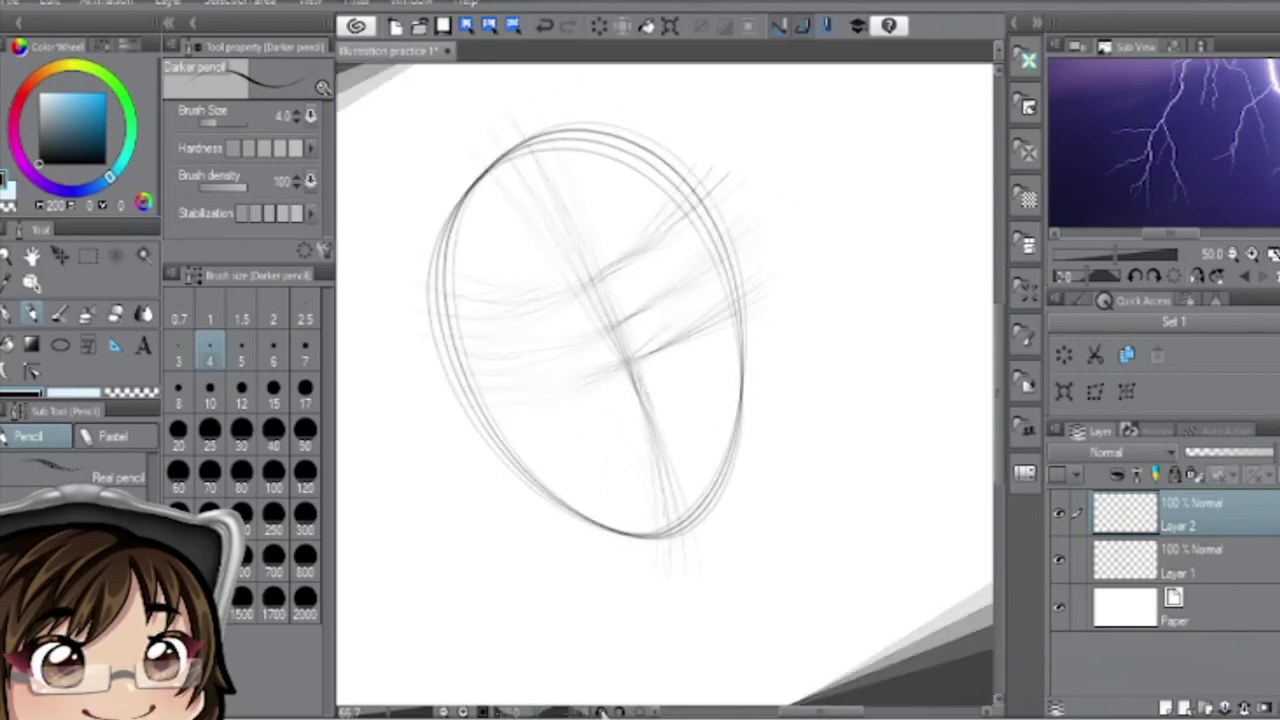
key(minus)
key(minus)
key(minus)
key(minus)
key(minus)
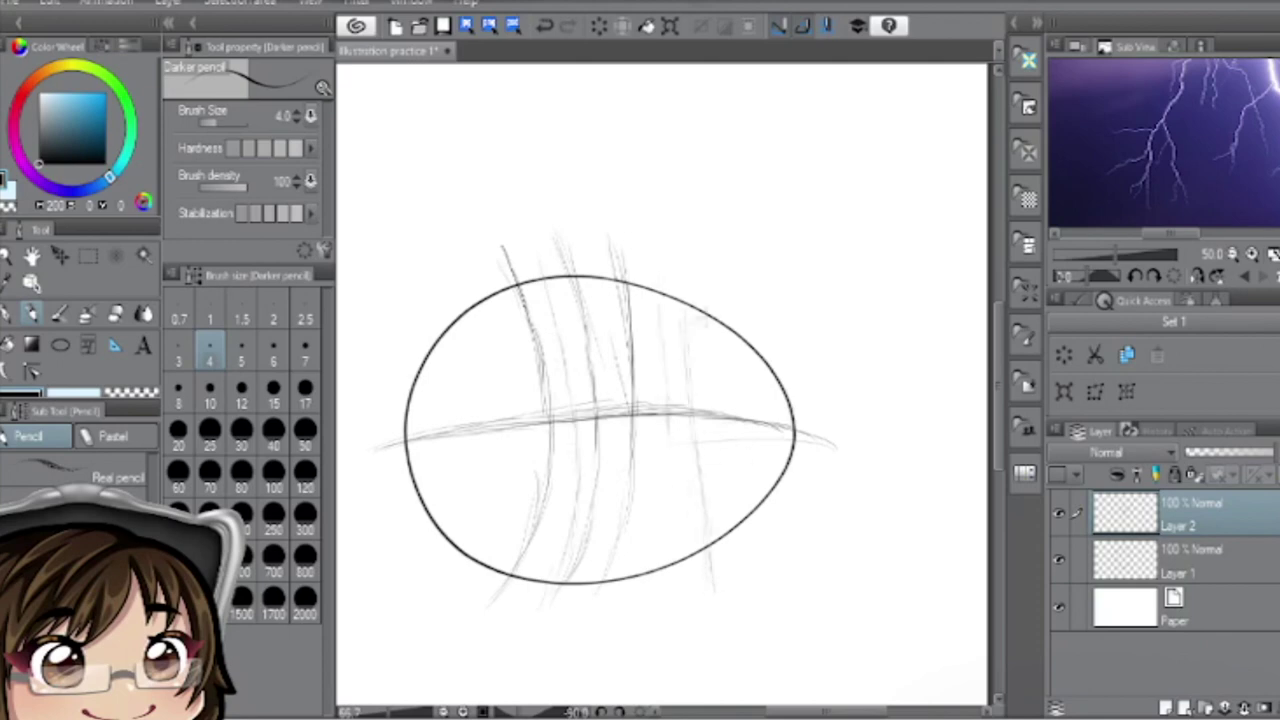
drag(665, 272, 712, 588)
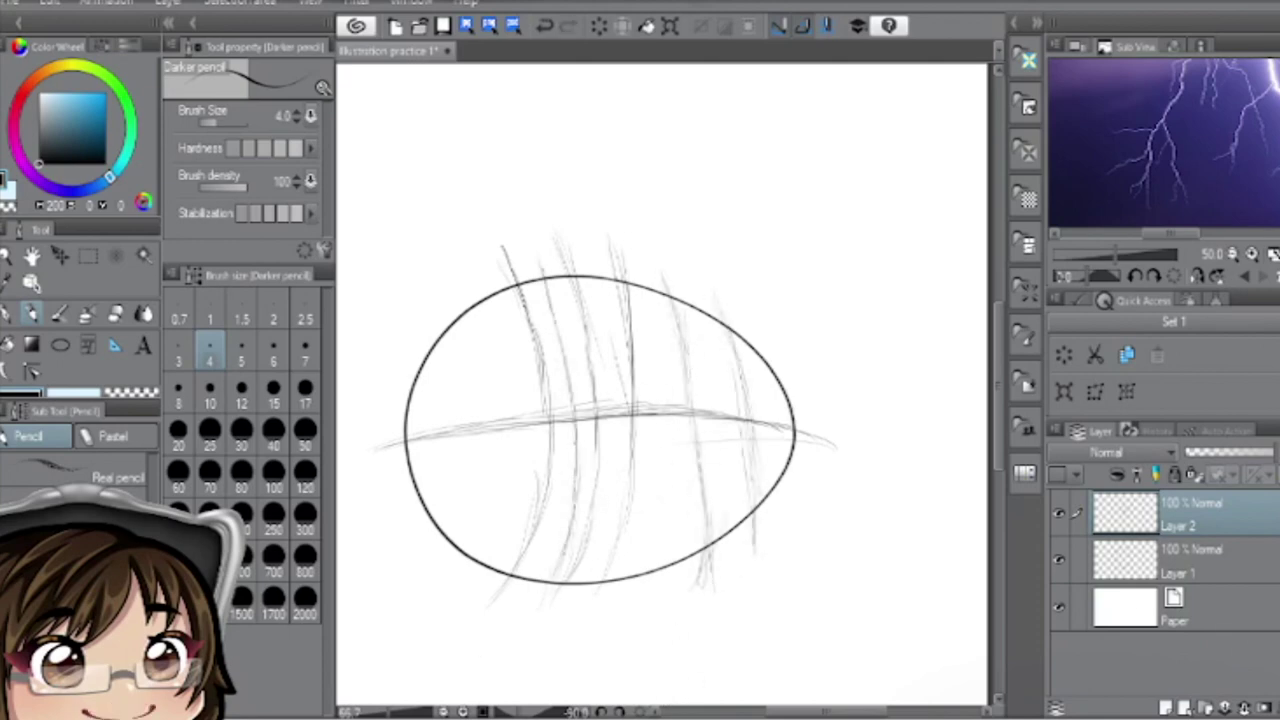
- Add a new layer above Layer 1 for the facial features
key(ctrl+shift+n)
key(asciicircum)
key(asciicircum)
key(asciicircum)
key(asciicircum)
key(asciicircum)
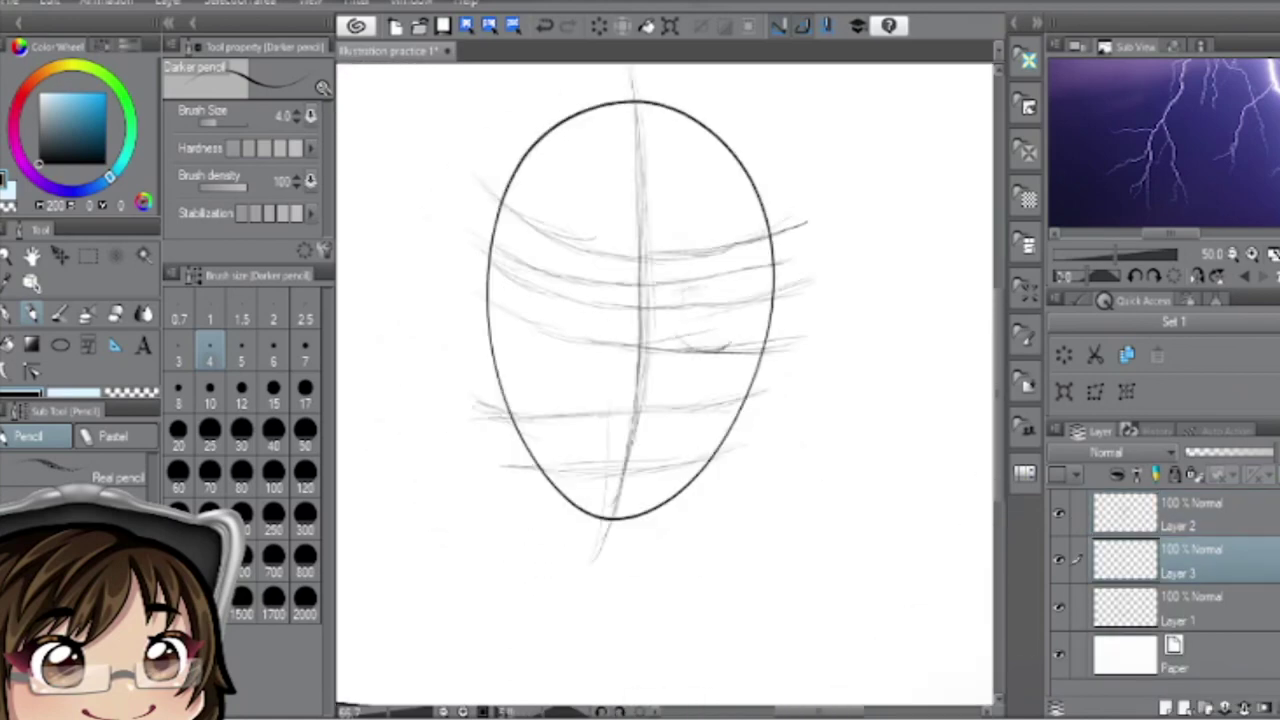
- Erase the middle stretch of the vertical center guide between the eye and chin guides
scroll(659, 452, up, 2)
scroll(659, 452, down, 4)
scroll(659, 452, up, 4)
key(e)
key(alt+bracketright)
drag(606, 458, 600, 240)
drag(600, 540, 595, 338)
key(alt+bracketleft)
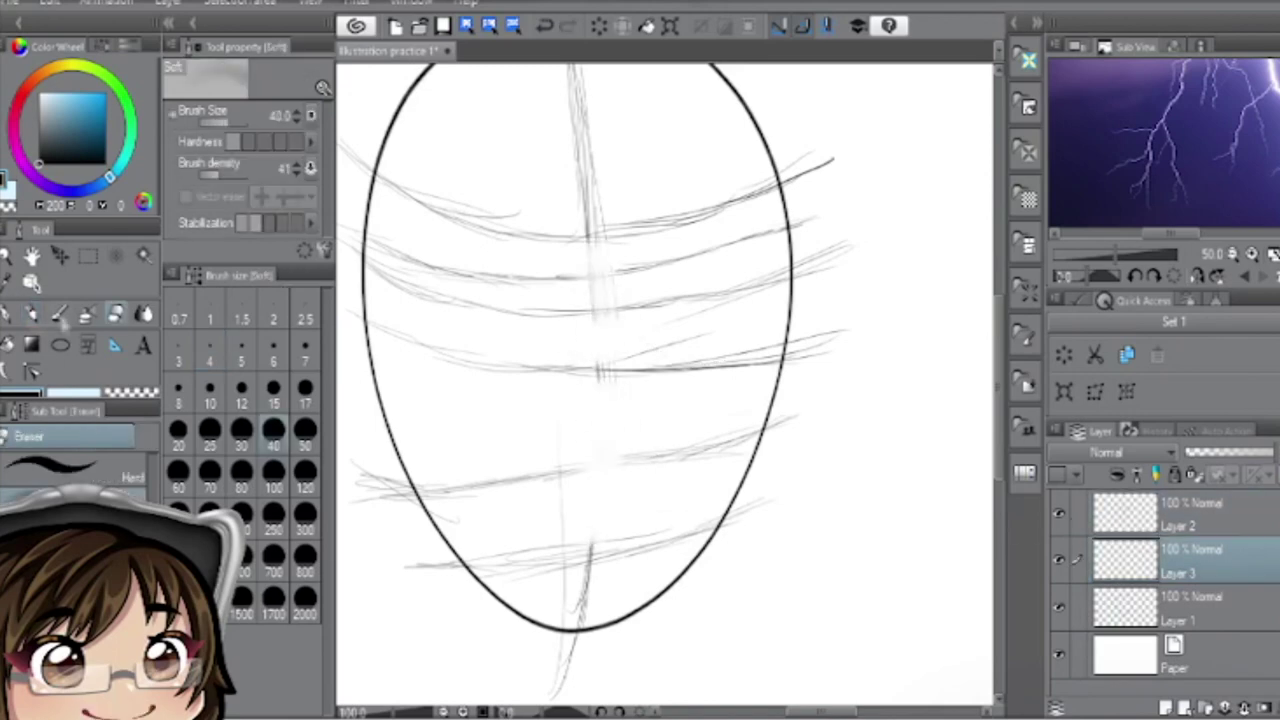
- Redraw the erased stretch of the center guide with the Darker pencil on Layer 2 as a smooth curve
key(p)
drag(596, 268, 598, 548)
key(ctrl+z)
key(alt+bracketright)
drag(590, 184, 600, 524)
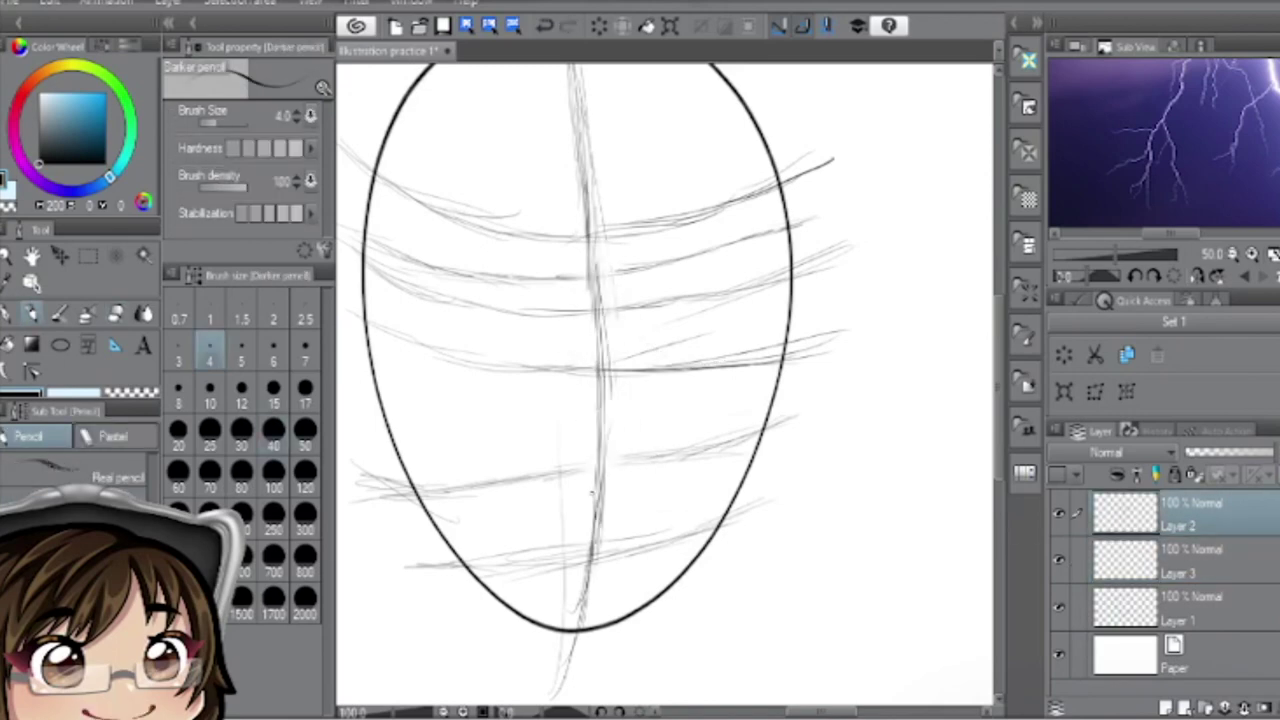
- Sketch the arched upper lid of the right-hand eye on Layer 3 and erase its rough lower lid
key(alt+bracketleft)
drag(634, 292, 730, 278)
drag(660, 358, 726, 346)
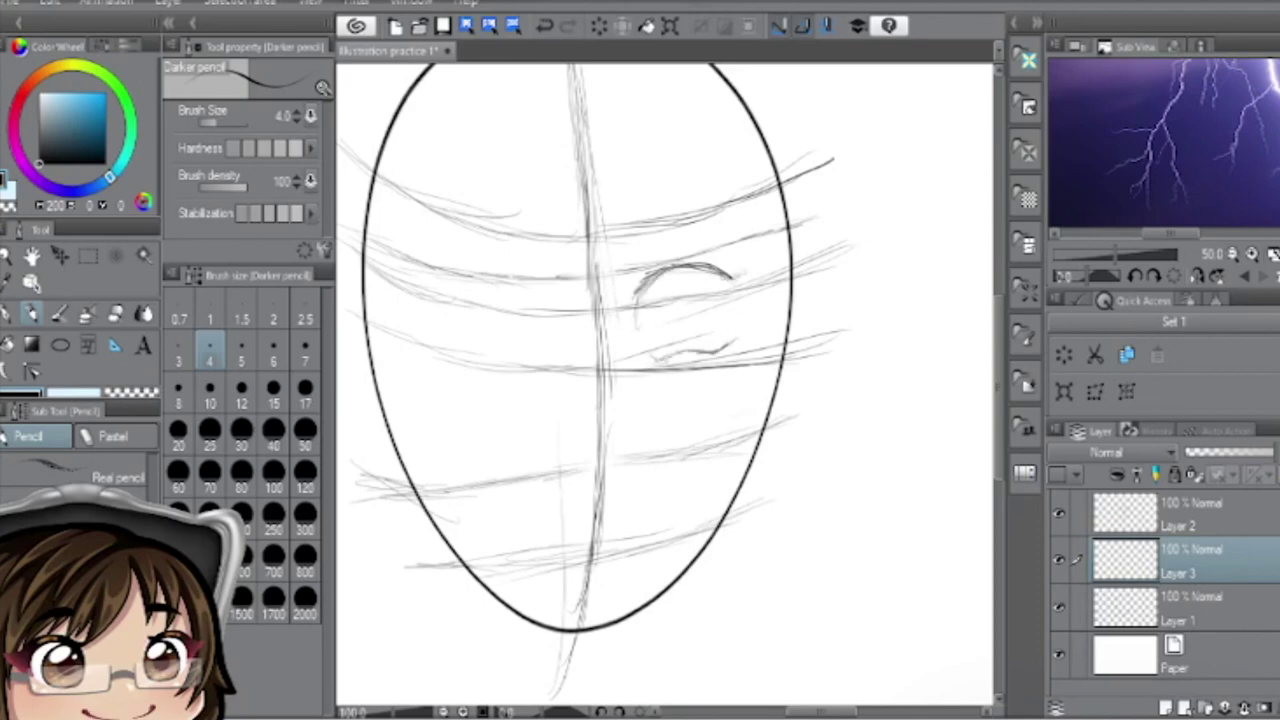
key(e)
drag(658, 354, 732, 342)
- Erase the slanted guide line below the eyes on Layer 2 and redraw it as a gentler curve across the face
key(alt+bracketright)
drag(374, 486, 584, 467)
key(p)
drag(372, 463, 806, 435)
key(alt+bracketleft)
- Erase the area of the left-hand eye on Layer 3 and pencil the sides and bottom of the right-hand eye
key(e)
drag(482, 284, 568, 300)
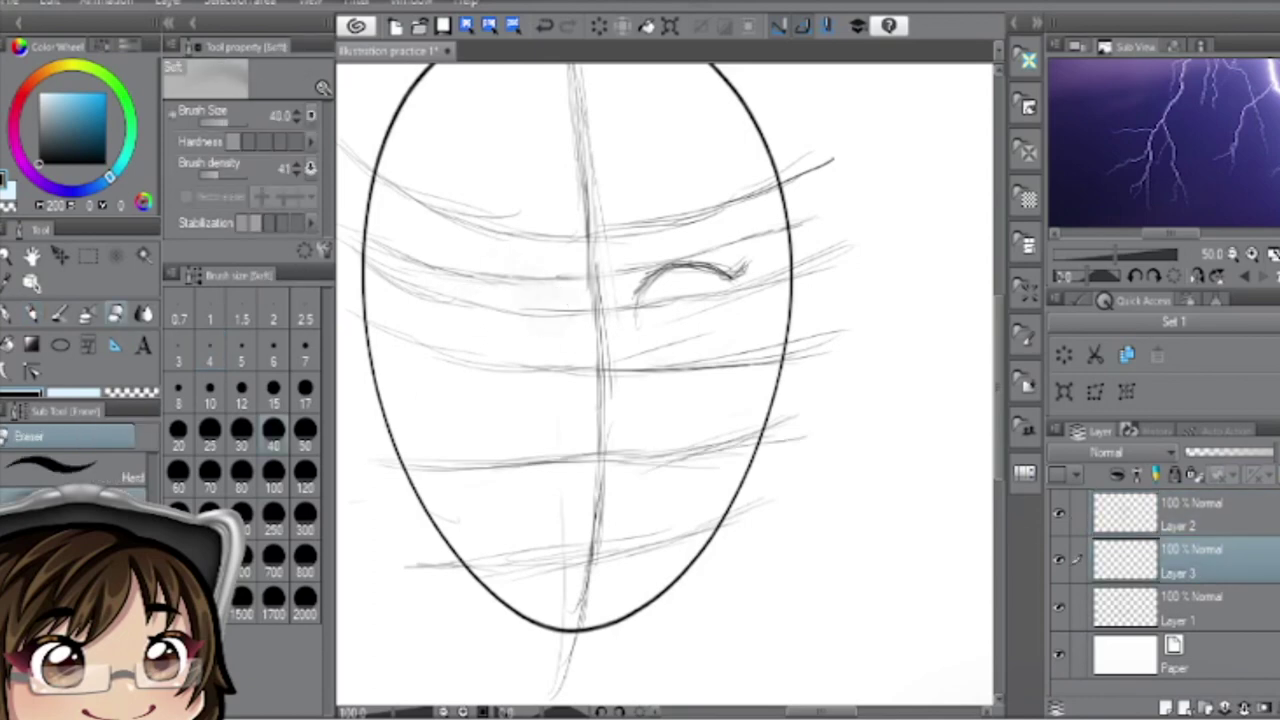
click(30, 313)
drag(640, 282, 664, 364)
- Add a new layer and sketch the left-hand eye with a heavy upper lid and rounded outline
key(ctrl+shift+n)
drag(522, 296, 556, 309)
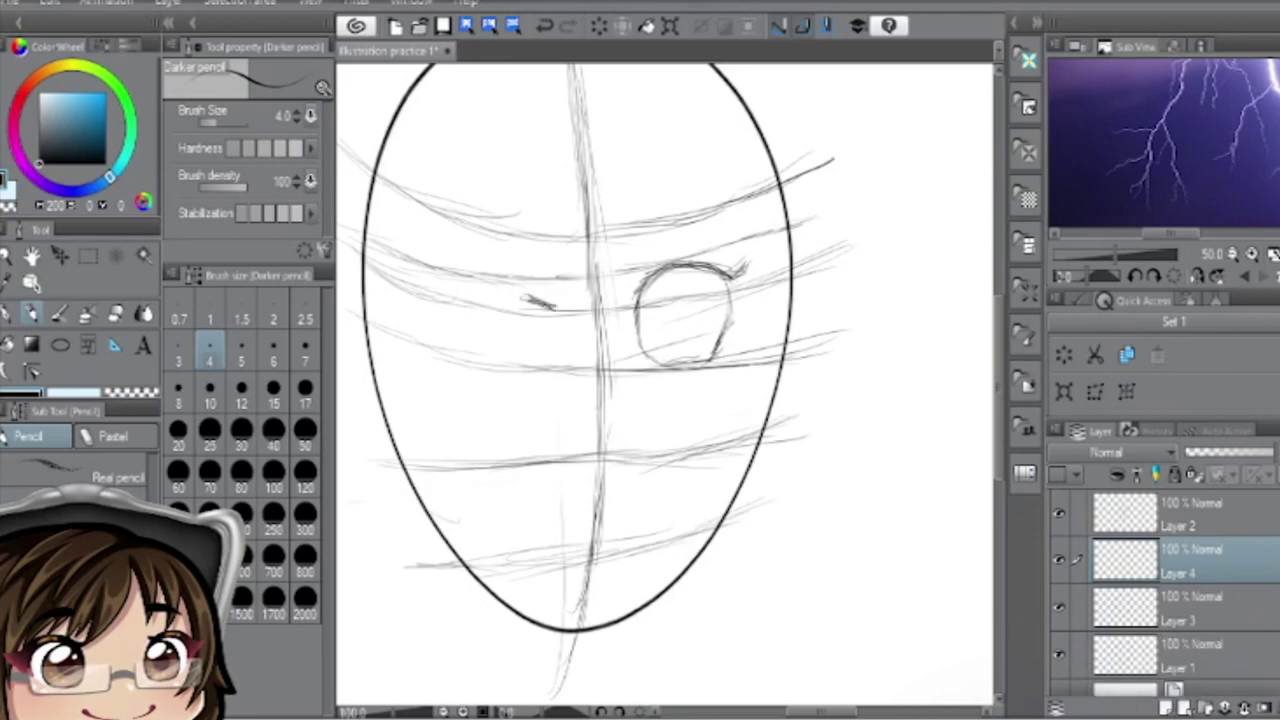
drag(461, 290, 537, 352)
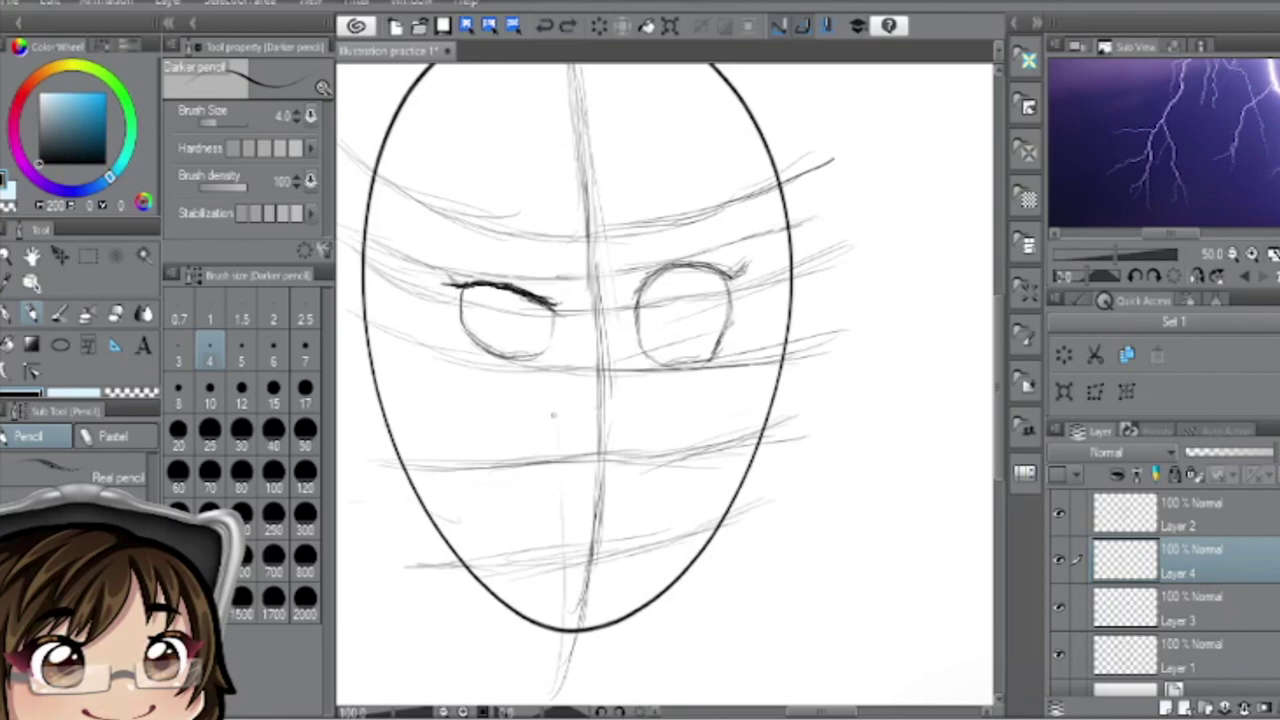
- Erase the sketched left-hand eye completely from Layer 4
key(e)
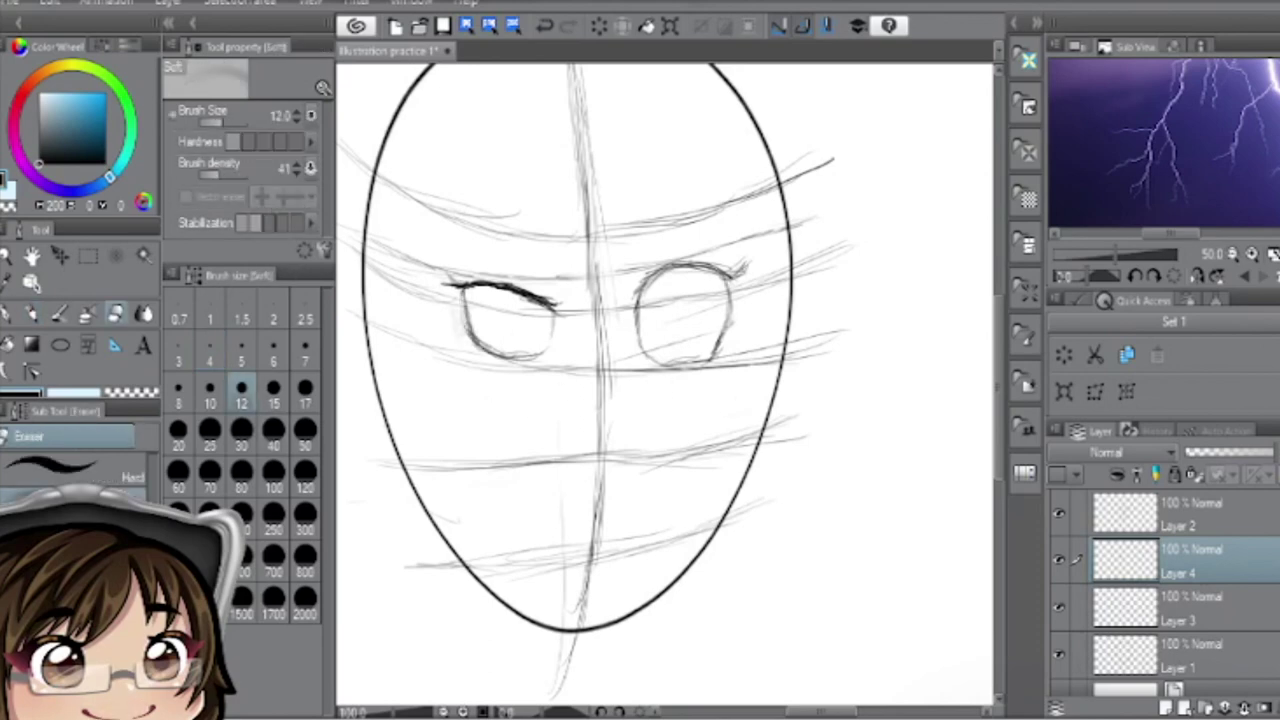
mouse_move(488, 348)
mouse_down()
mouse_move(476, 336)
mouse_move(535, 350)
mouse_up()
drag(445, 288, 555, 300)
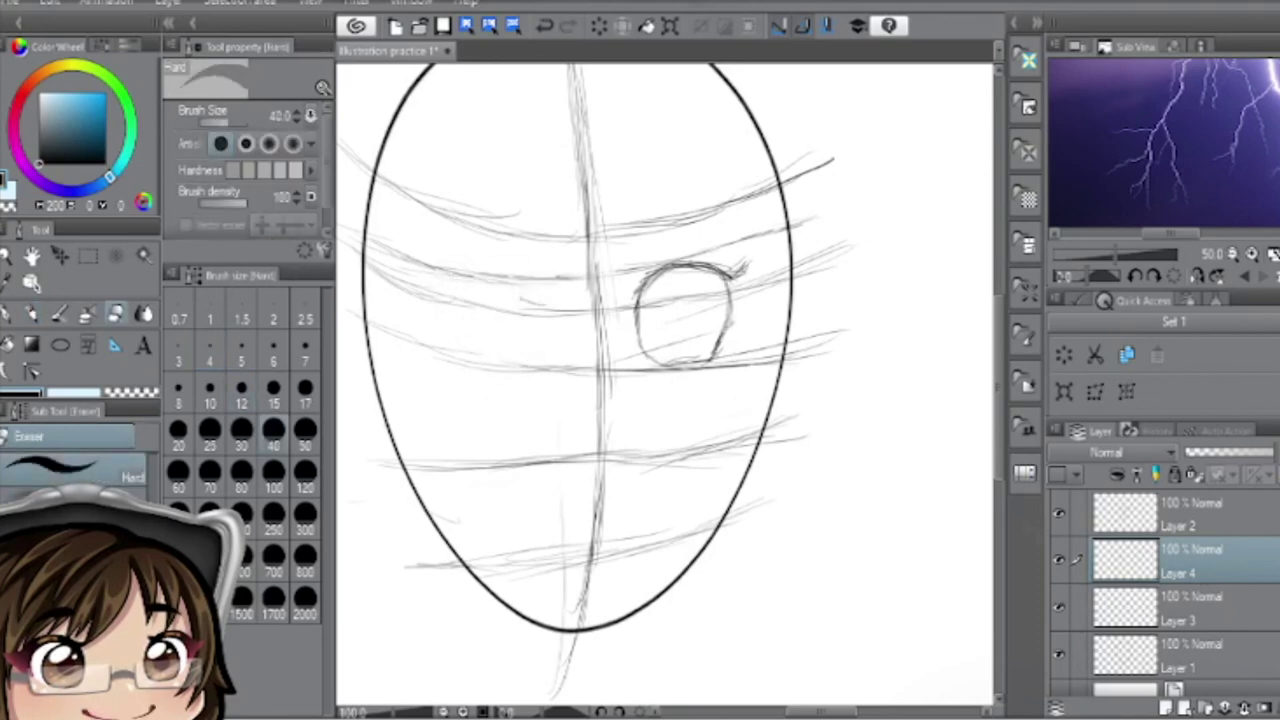
- Try to sketch new upper and lower lids for the left-hand eye with the Darker pencil
key(p)
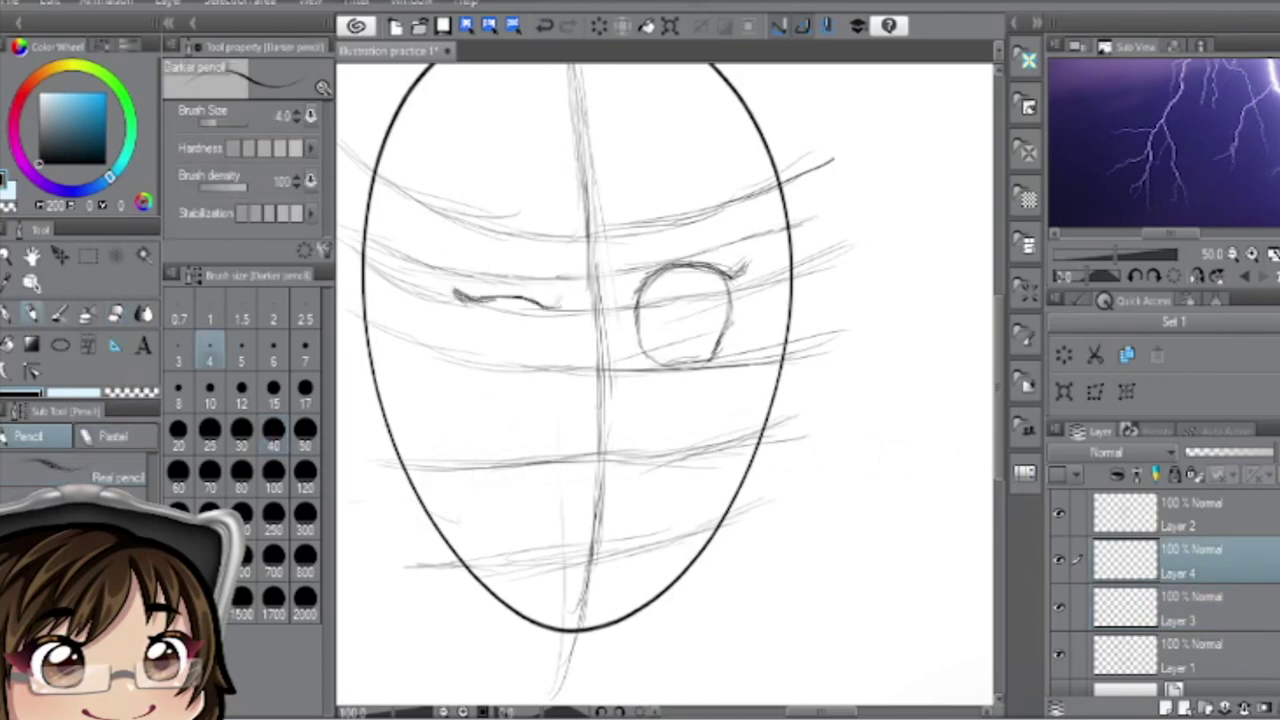
key(ctrl+z)
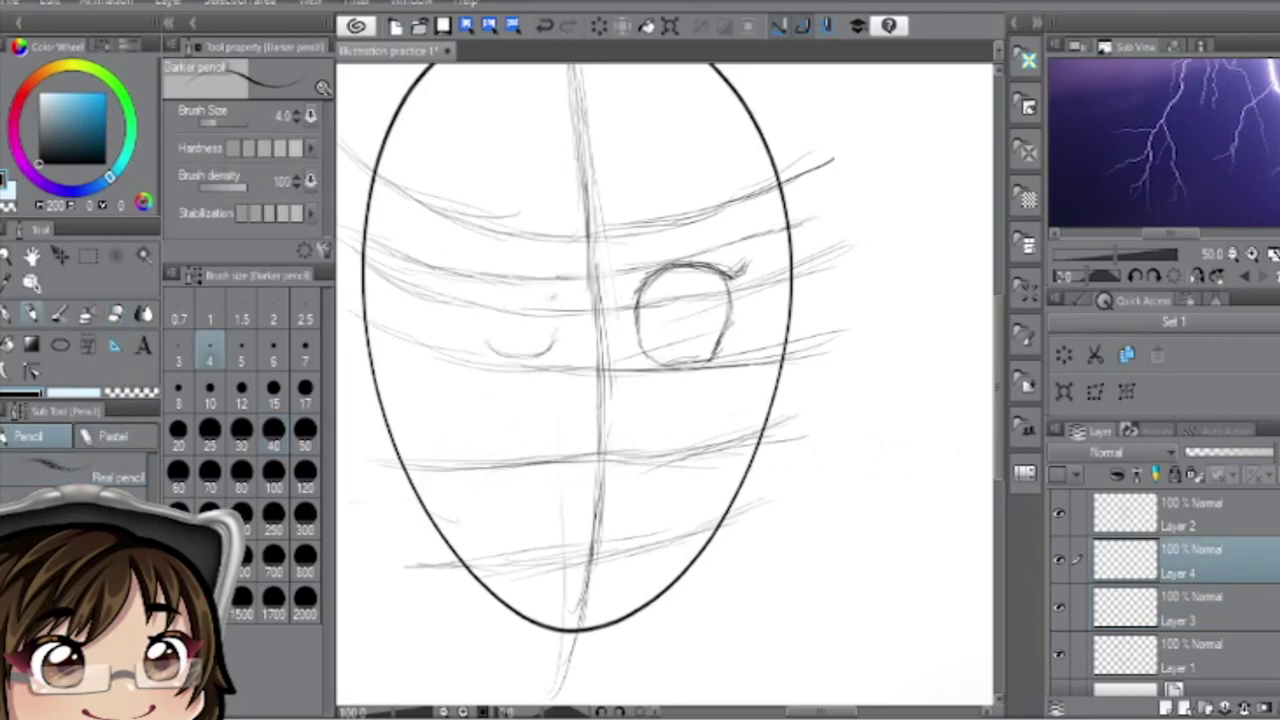
key(ctrl+z)
drag(480, 352, 556, 346)
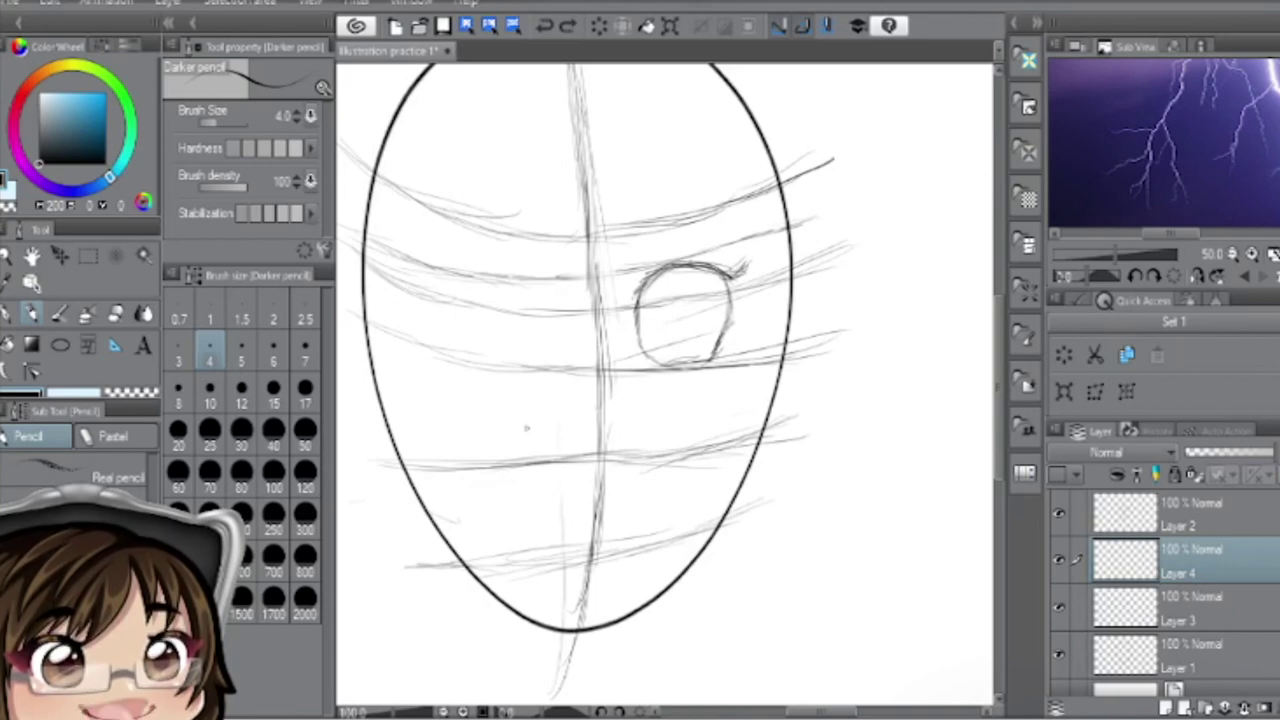
- Undo the trial strokes and sketch the left-hand eye outline on Layer 4 with a curved upper lid and lash
key(alt+bracketleft)
key(alt+bracketright)
drag(503, 334, 505, 362)
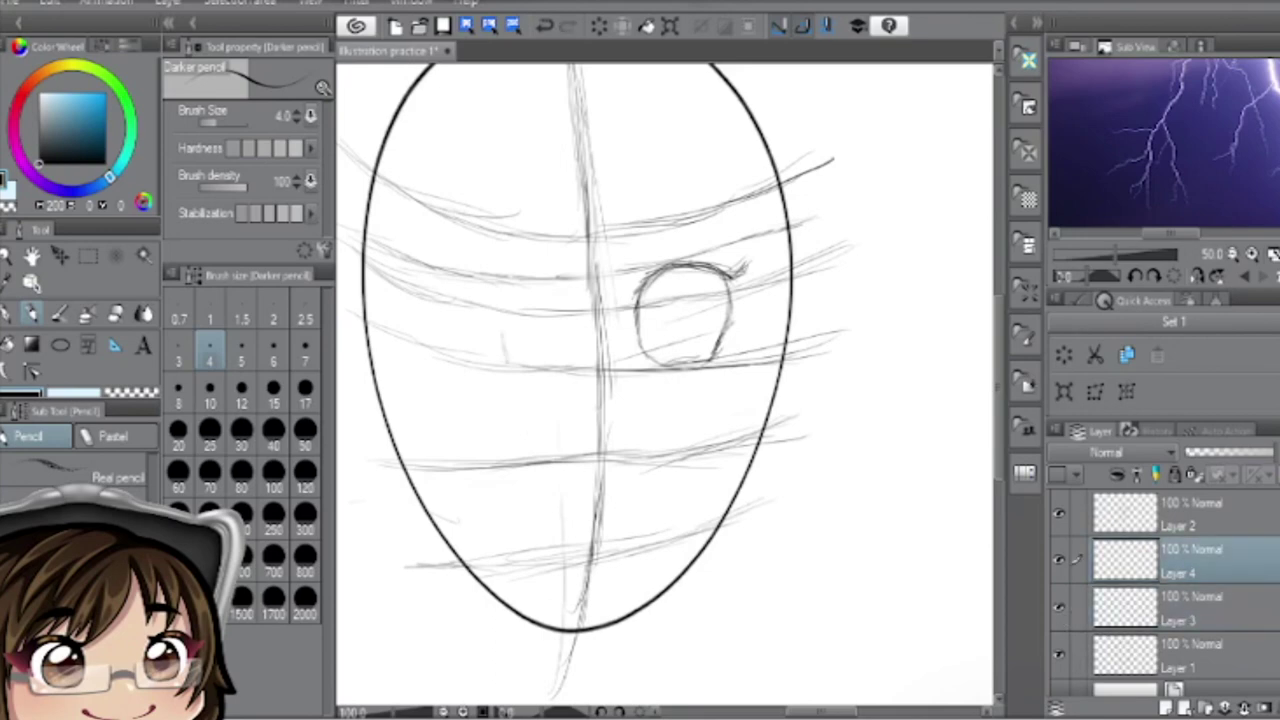
key(ctrl+z)
key(ctrl+z)
key(ctrl+z)
key(ctrl+z)
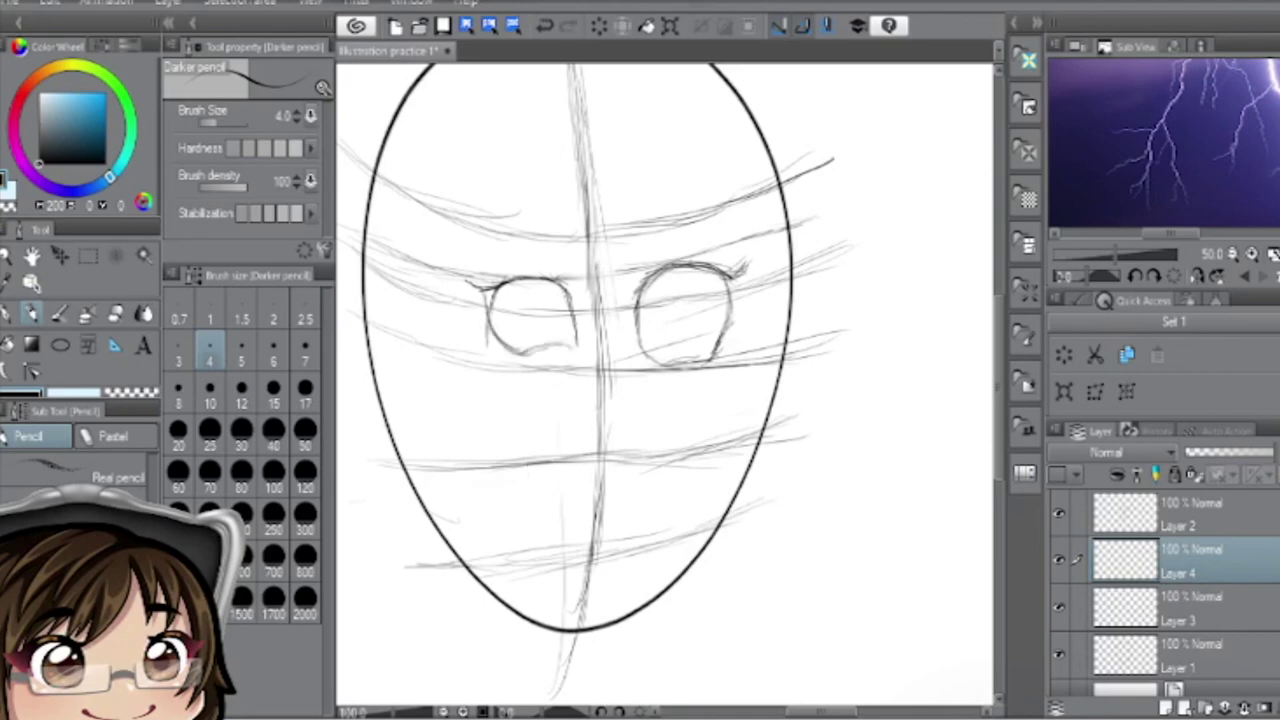
- Sketch an oval iris for the left-hand eye on a new layer and shift the eye and iris slightly outward
key(ctrl+shift+n)
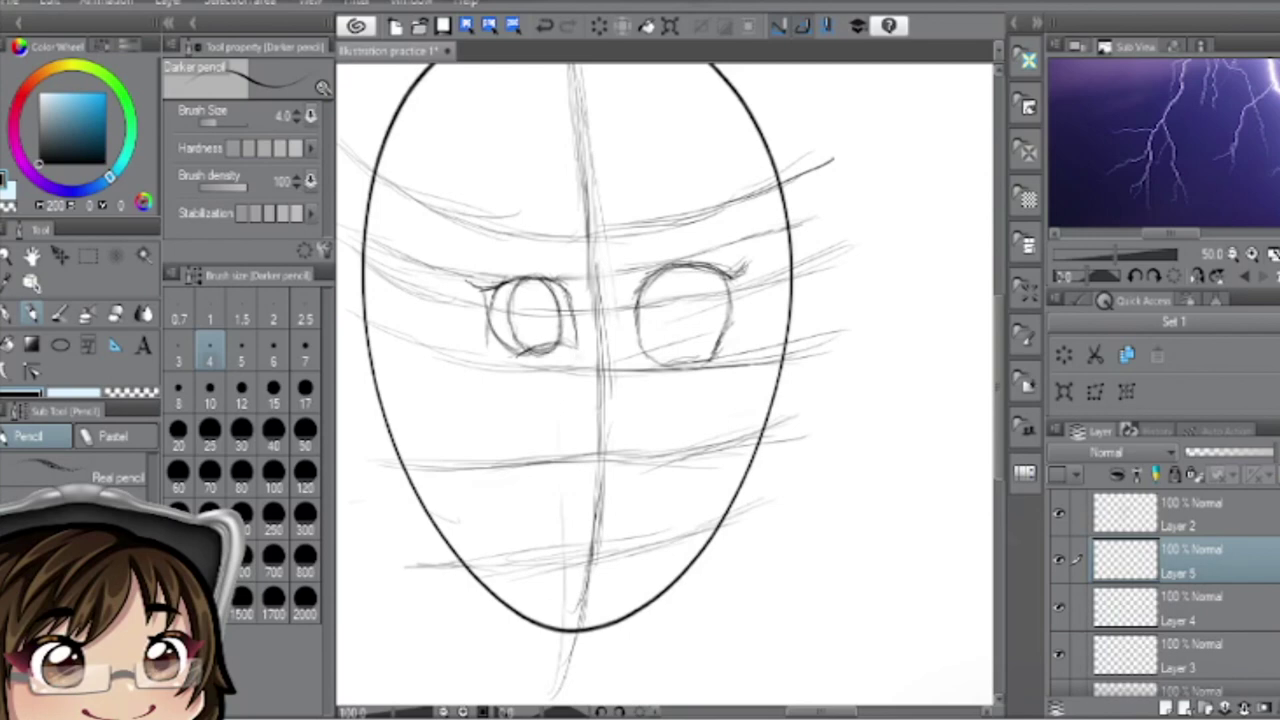
key(ctrl+t)
key(Return)
key(ctrl+t)
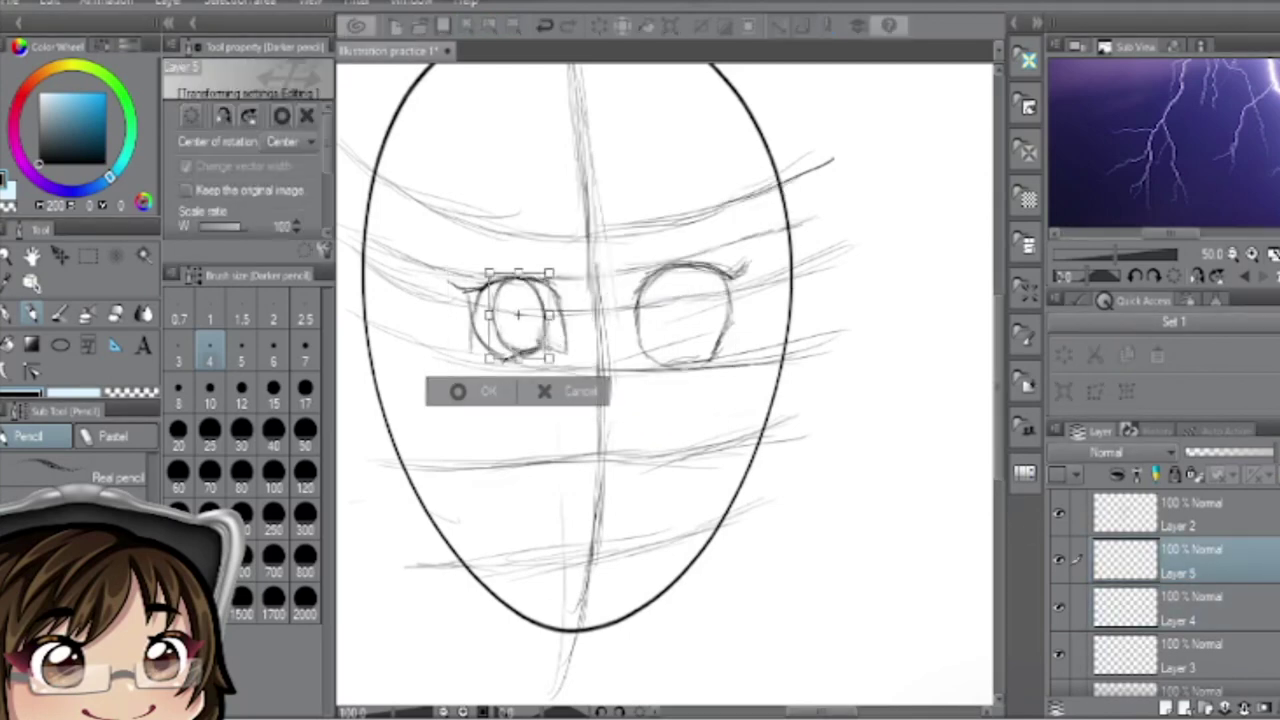
key(Return)
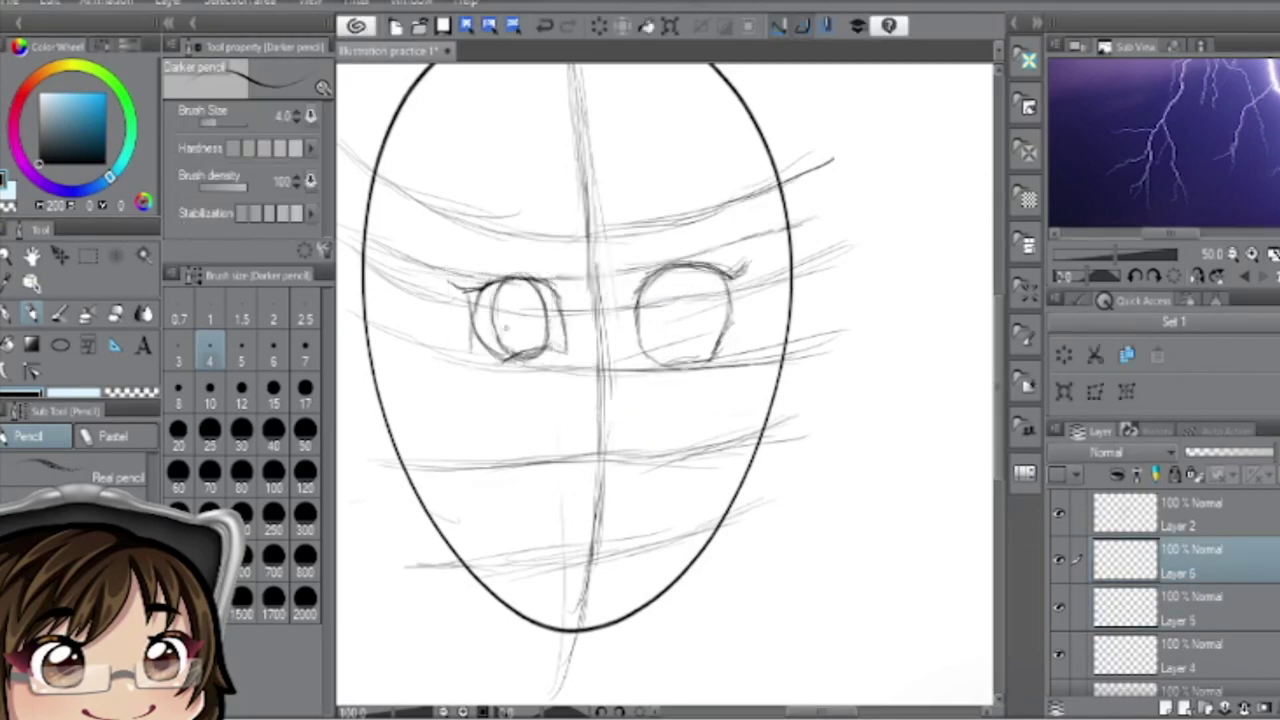
- Sketch a narrow oval pupil inside the left-hand iris on Layer 6, undoing the first attempts
drag(522, 296, 528, 342)
key(ctrl+z)
key(ctrl+z)
drag(514, 294, 520, 340)
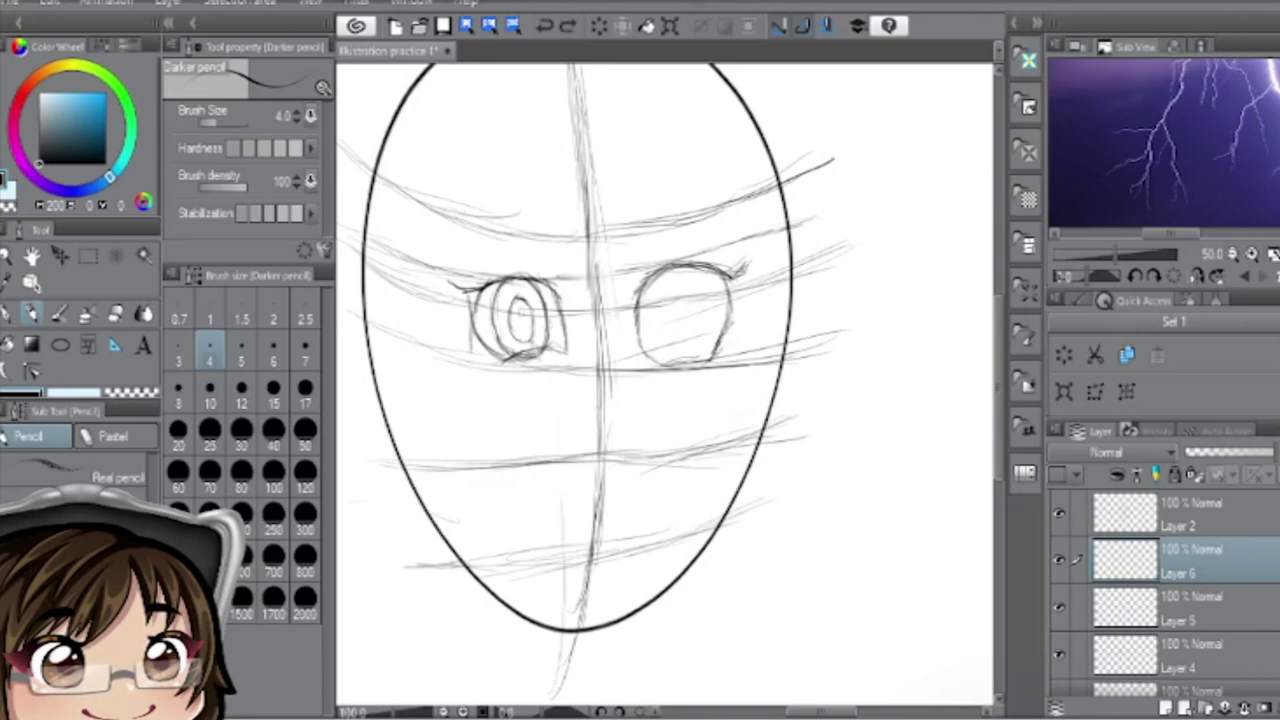
- Adjust the left-hand eye outline on Layer 4 with a transform and erase the old right-hand eye from Layer 3
click(1190, 655)
key(e)
key(ctrl+t)
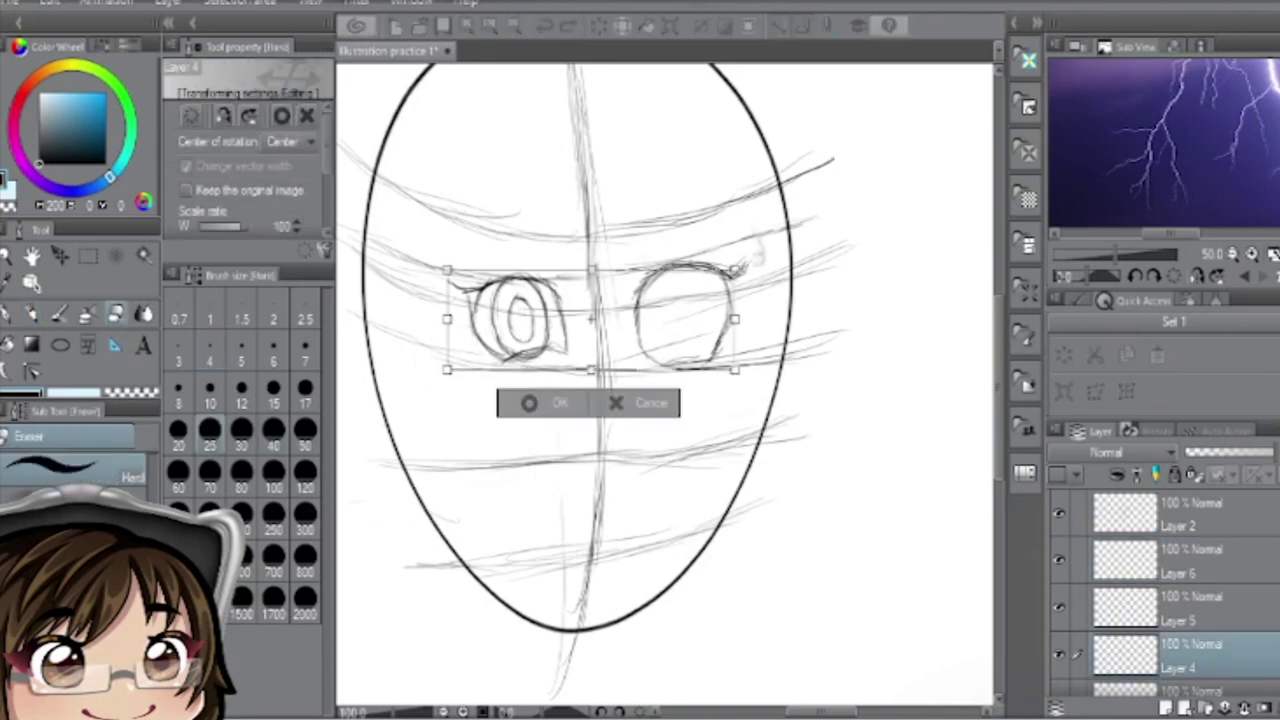
key(Return)
click(1190, 690)
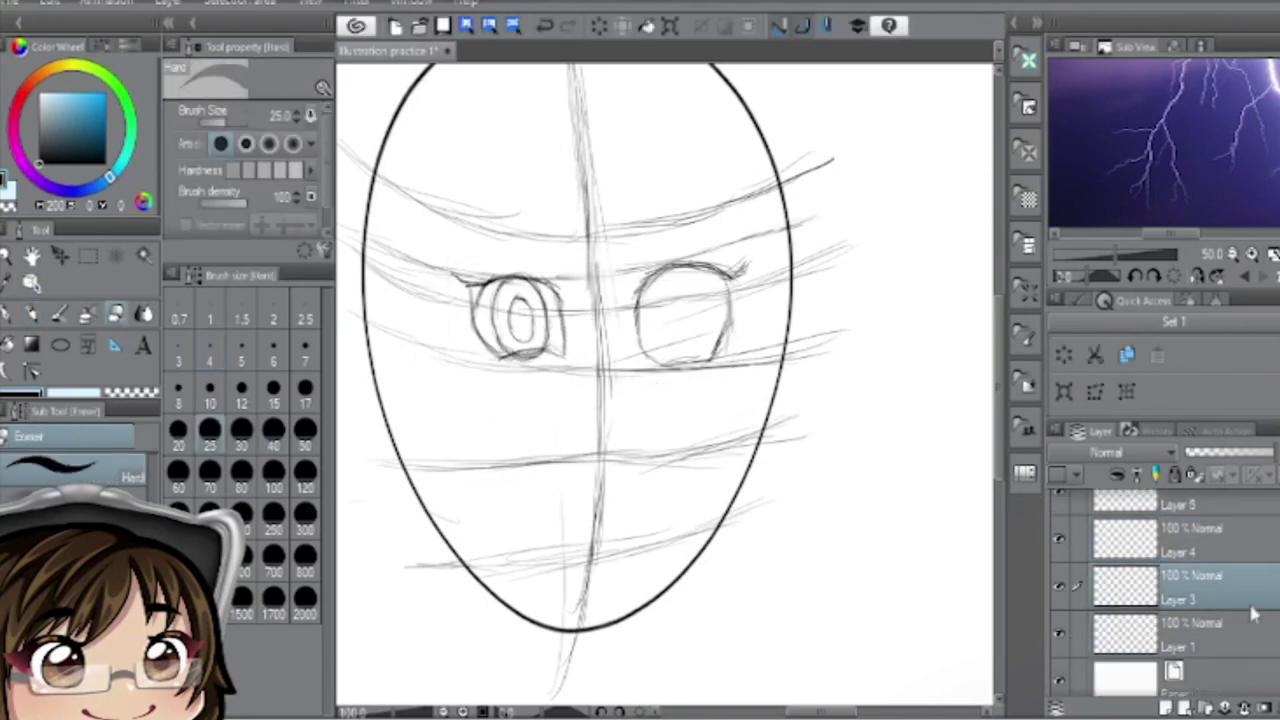
drag(690, 320, 718, 270)
- Duplicate Layer 4, mirror the copy horizontally, and move and rotate it into place as the right-hand eye
click(1190, 540)
right_click(1190, 540)
click(1075, 97)
key(ctrl+t)
drag(515, 318, 690, 310)
drag(775, 365, 765, 352)
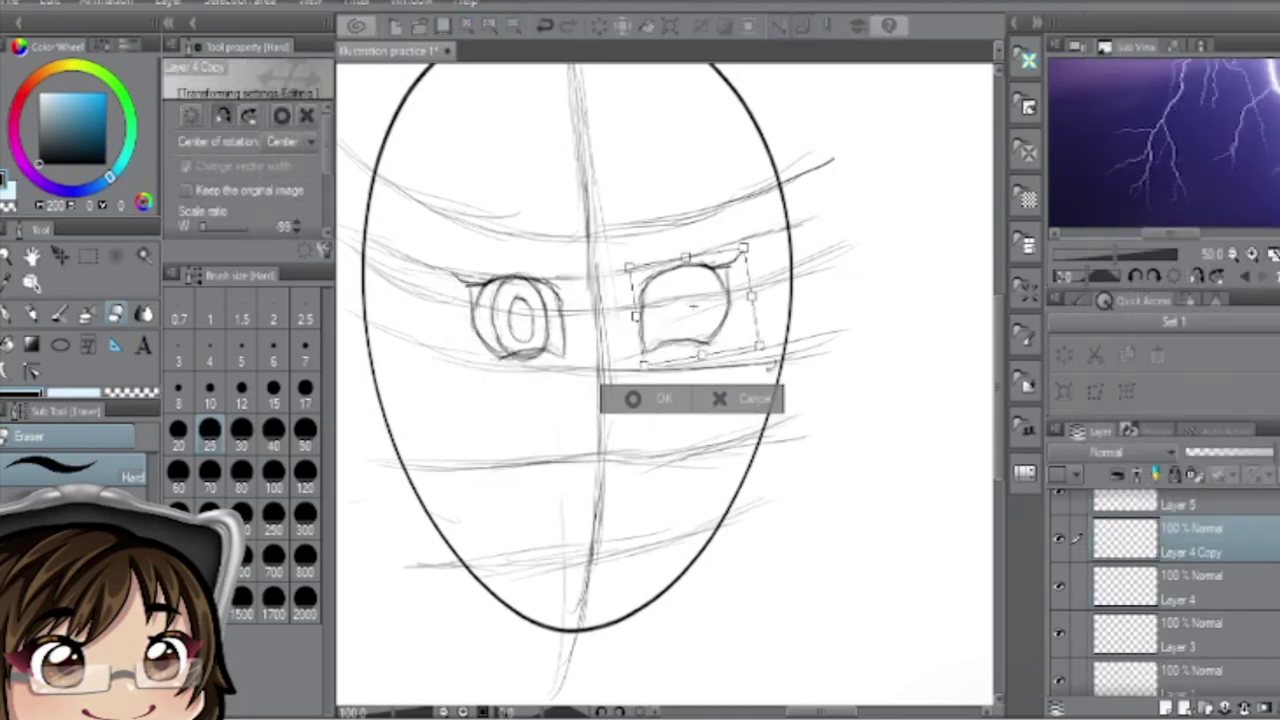
mouse_move(694, 304)
mouse_down()
mouse_move(544, 310)
mouse_move(680, 307)
mouse_up()
key(e)
key(Return)
- Duplicate the iris on Layer 5 and move and rotate the copy into the right-hand eye
right_click(1190, 590)
click(1157, 175)
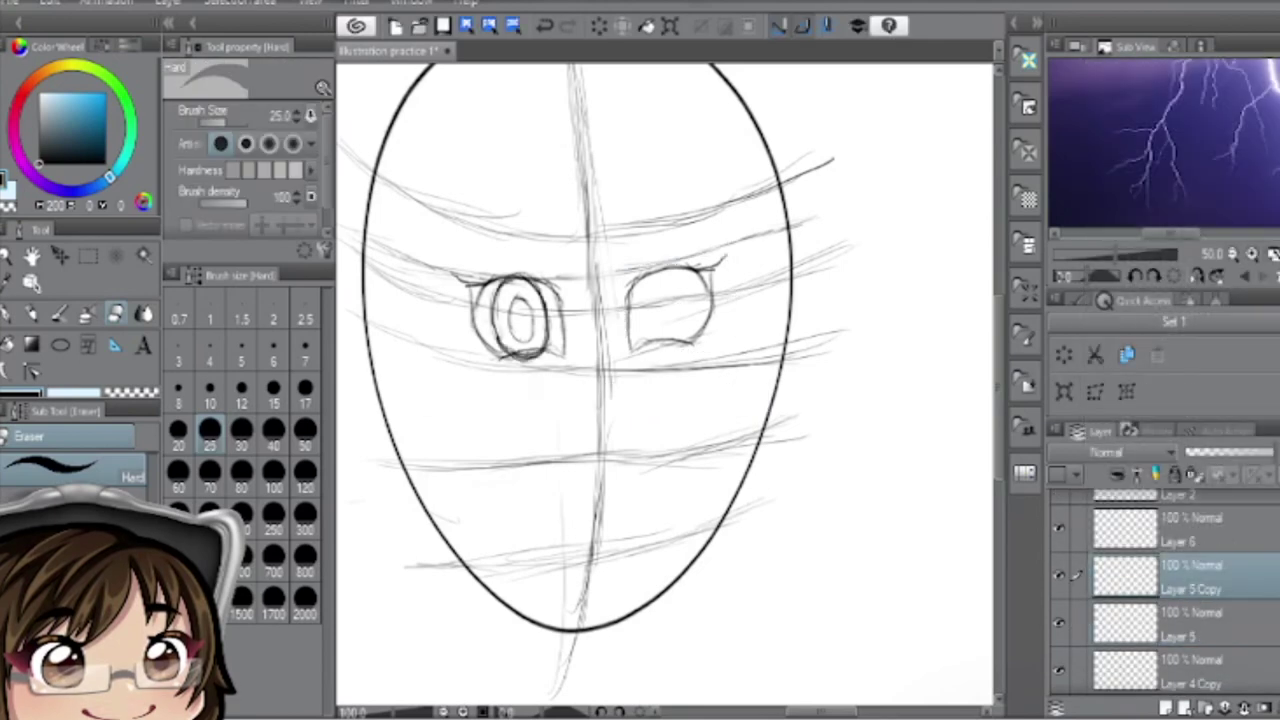
key(ctrl+t)
drag(705, 384, 700, 394)
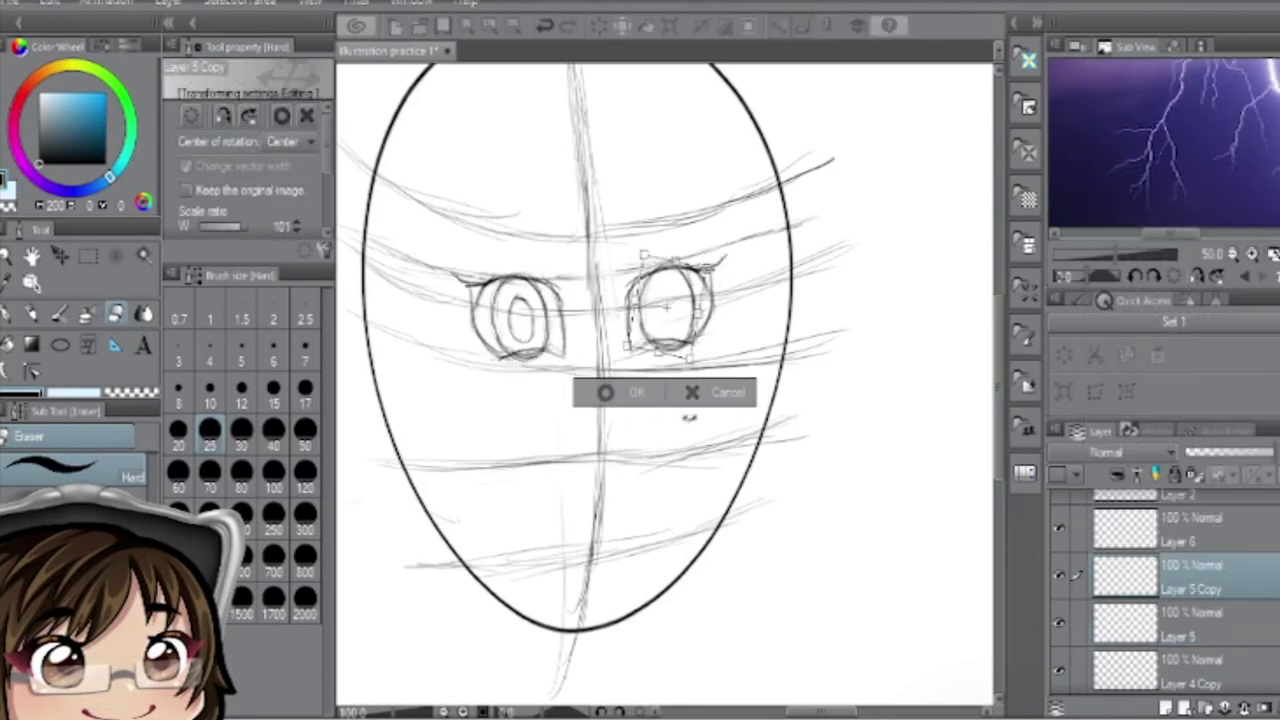
key(Return)
- Duplicate the pupil on Layer 6 and transform the copy into the right-hand iris
right_click(1190, 530)
click(1143, 160)
key(ctrl+t)
key(Return)
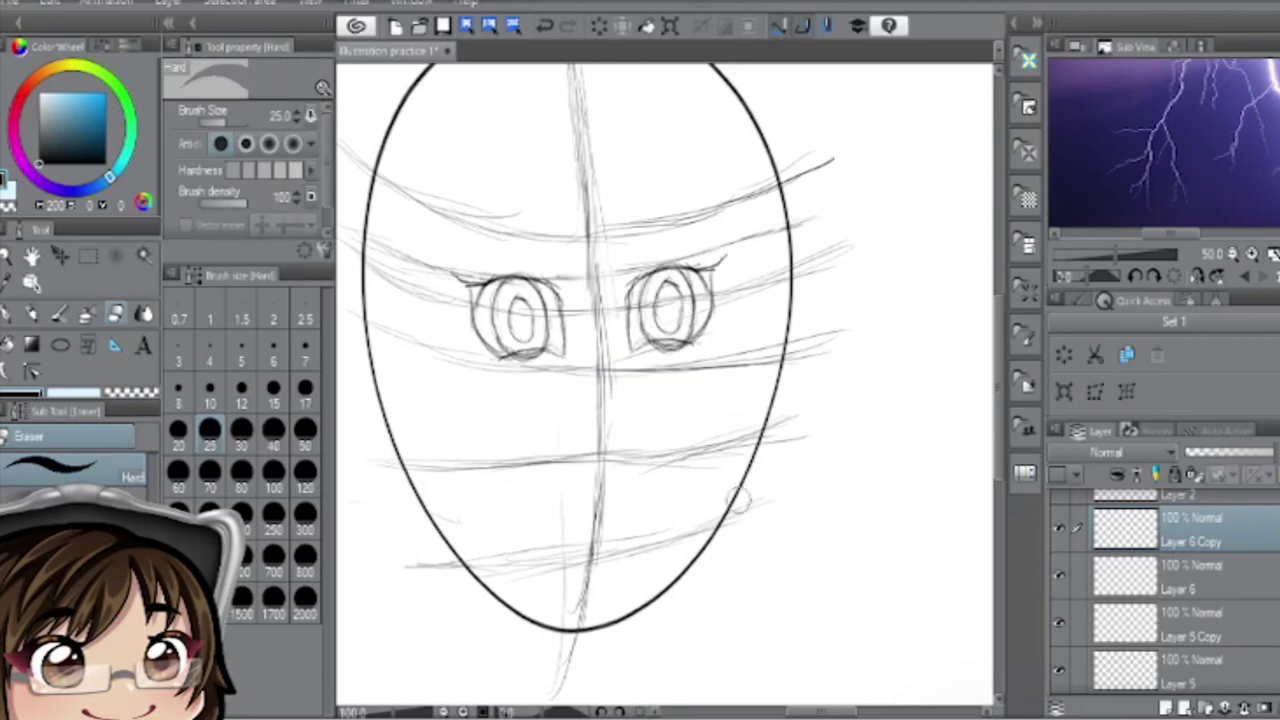
- Fine-tune the position and rotation of the right-hand iris on Layer 5 Copy
key(ctrl+t)
click(1203, 541)
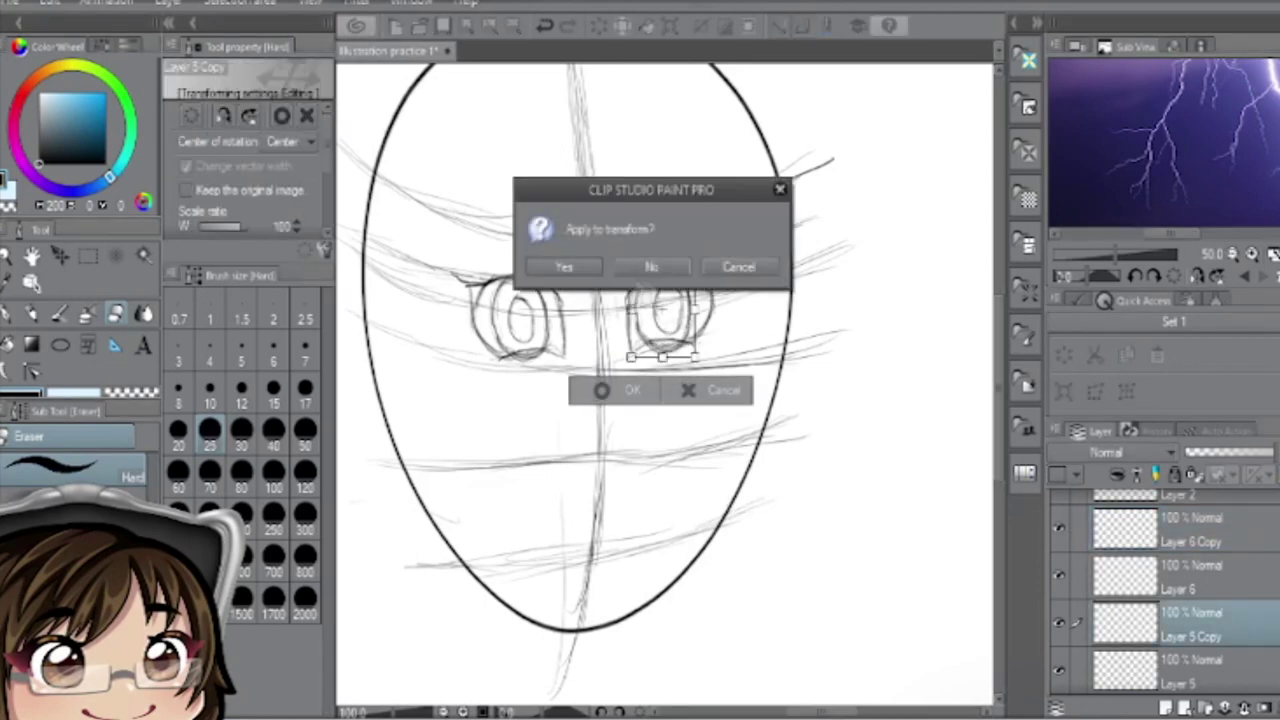
key(Return)
click(1190, 625)
key(ctrl+t)
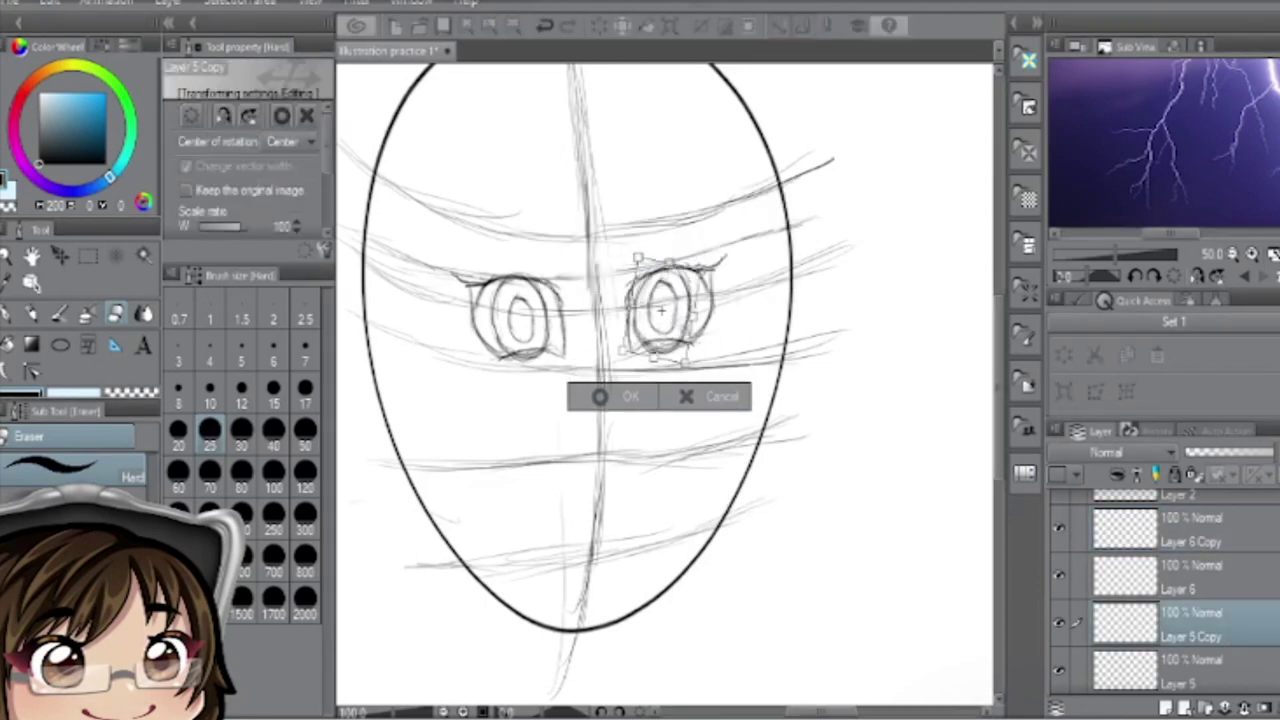
click(630, 368)
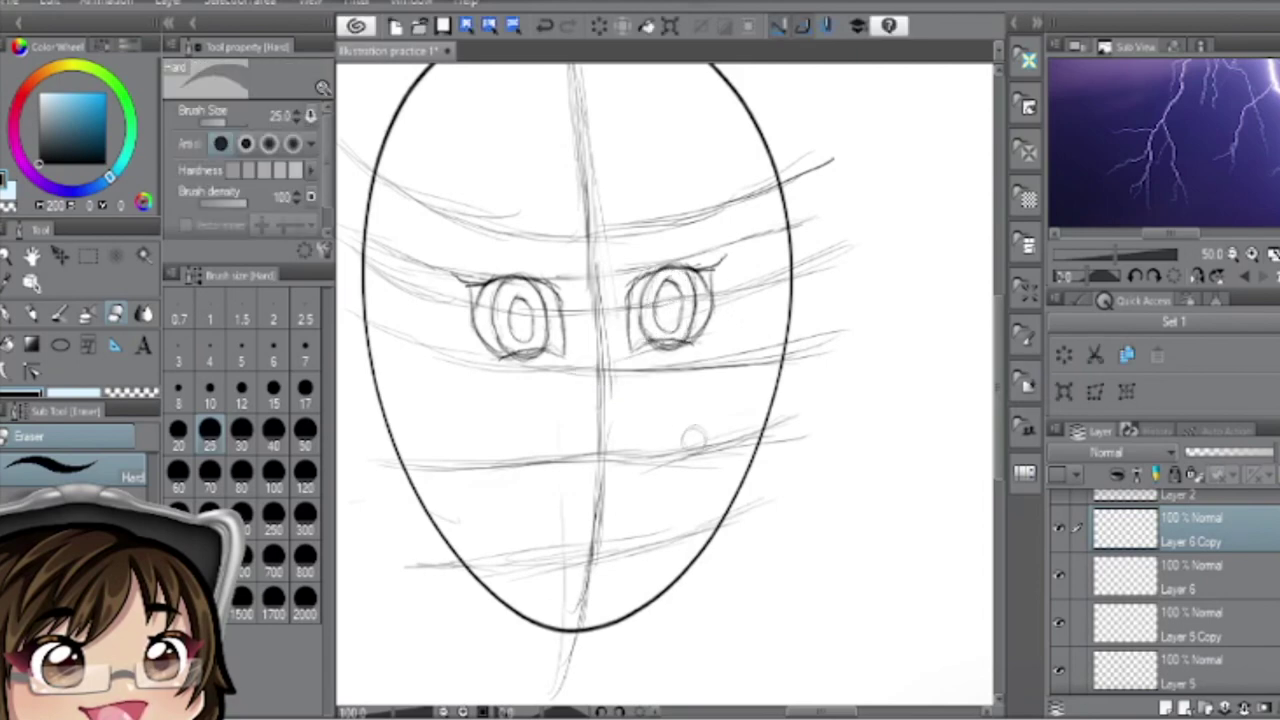
- Erase the parts of both irises that extend below the lower lids and tidy the right-hand eye outline on Layer 4 Copy
scroll(1213, 620, down, 2)
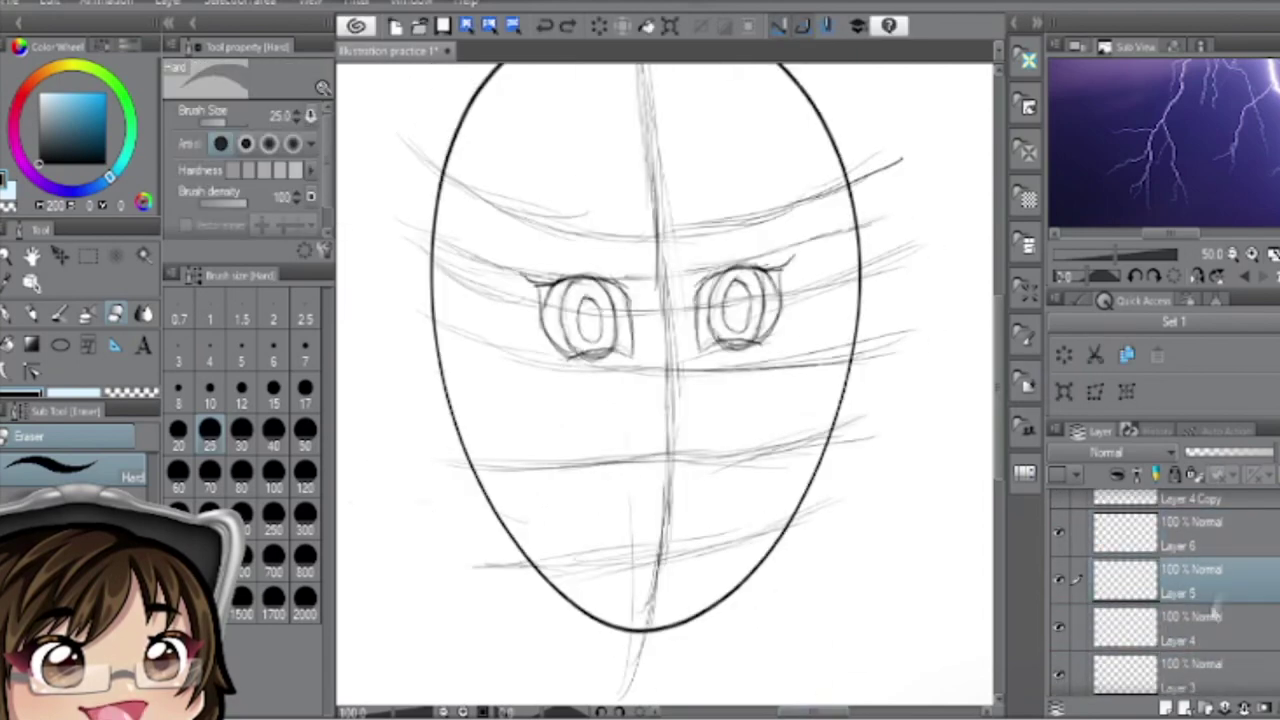
scroll(1165, 590, up, 2)
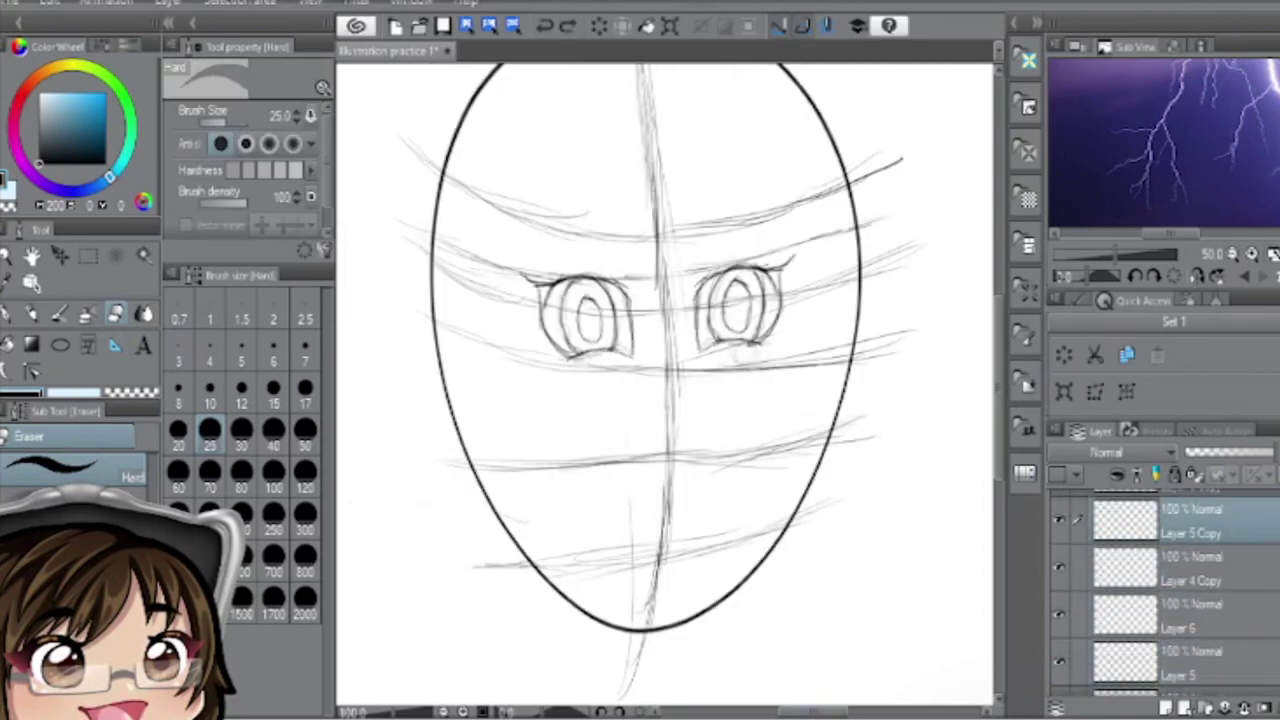
click(1190, 565)
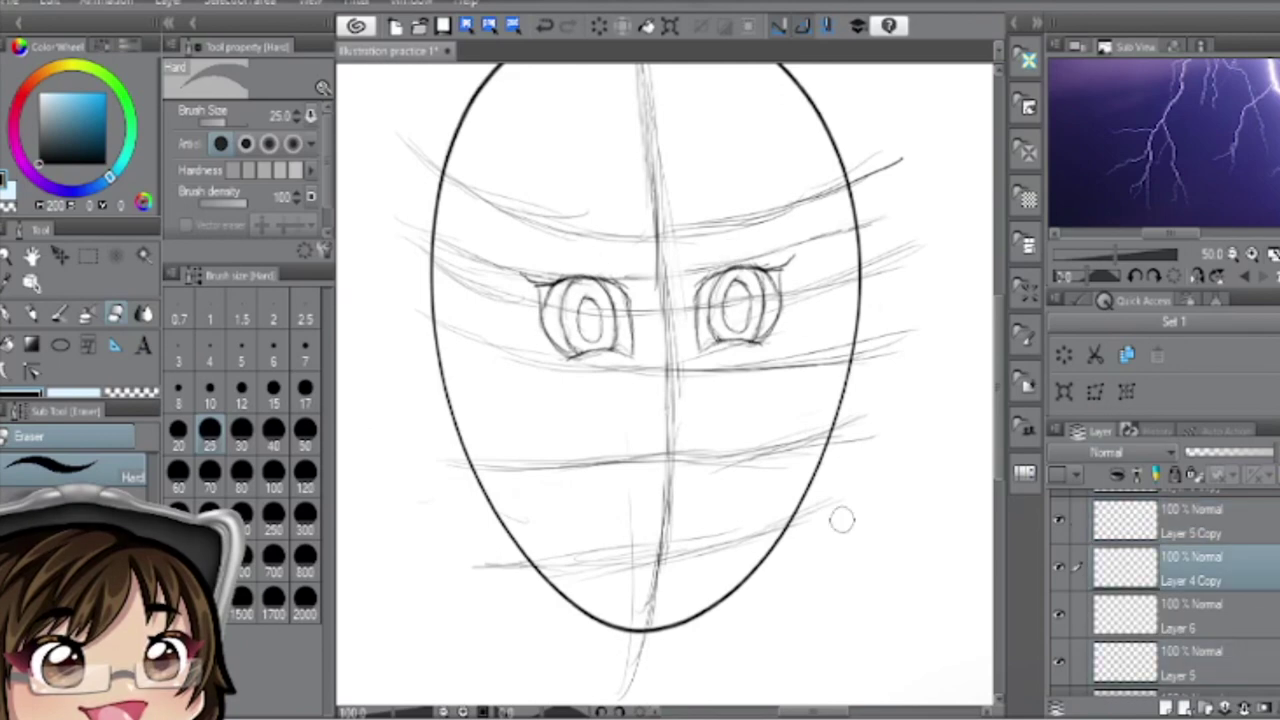
scroll(1165, 590, down, 1)
click(1268, 632)
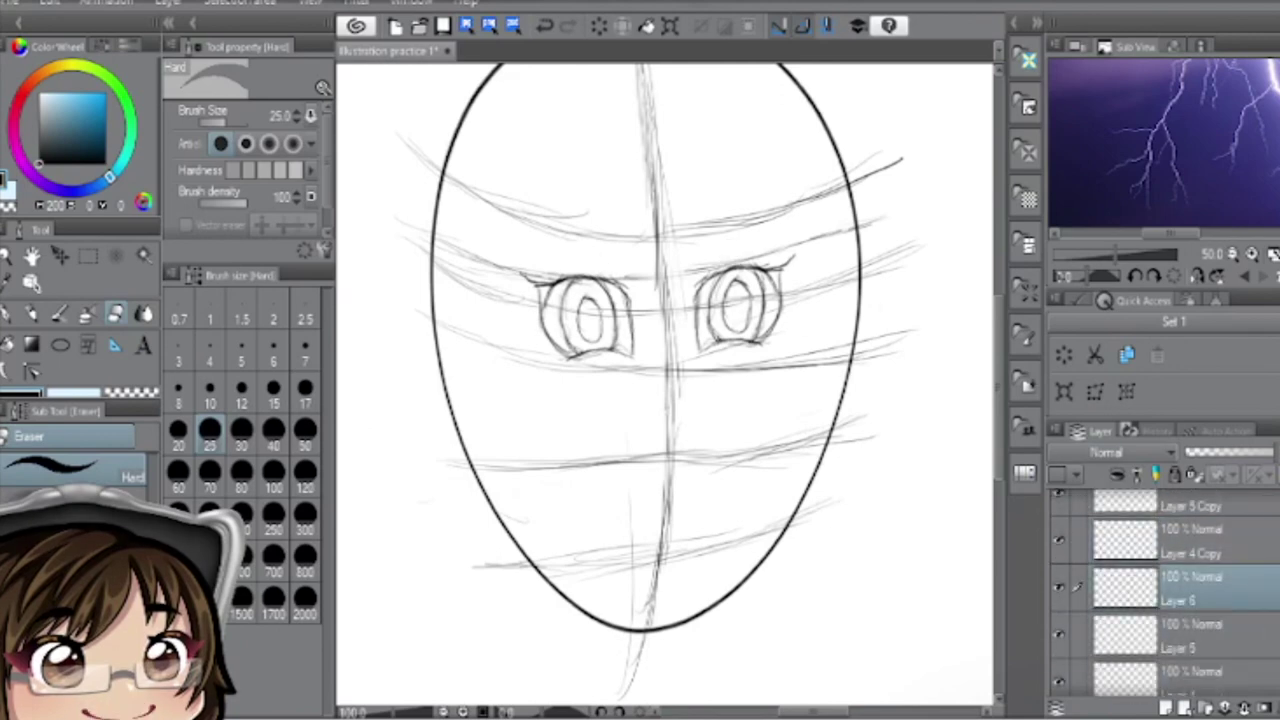
- Place Layer 3 between Layer 6 and Layer 5 and ink the left-hand eye's upper lid with the Calligraphy pen
scroll(1250, 650, down, 3)
drag(1190, 620, 1190, 572)
key(p)
key(ctrl+z)
drag(518, 273, 632, 287)
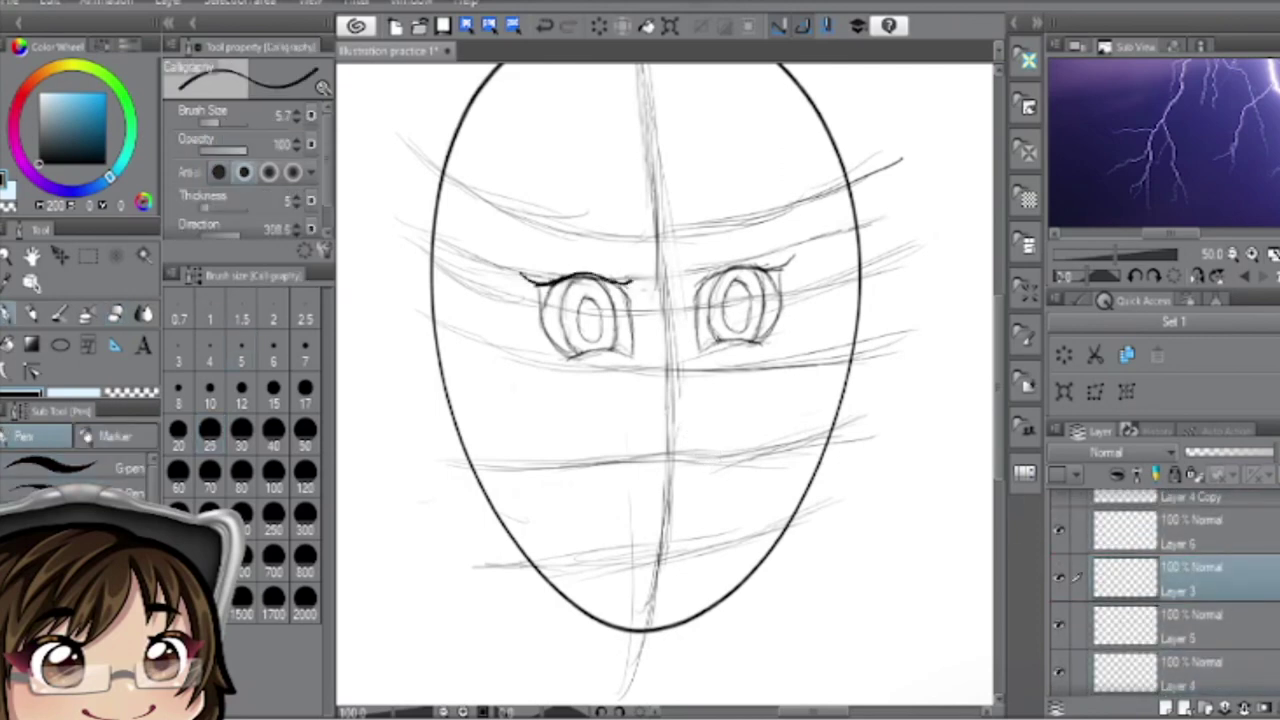
drag(234, 234, 216, 232)
key(ctrl+z)
click(241, 387)
drag(516, 273, 600, 283)
drag(695, 278, 785, 262)
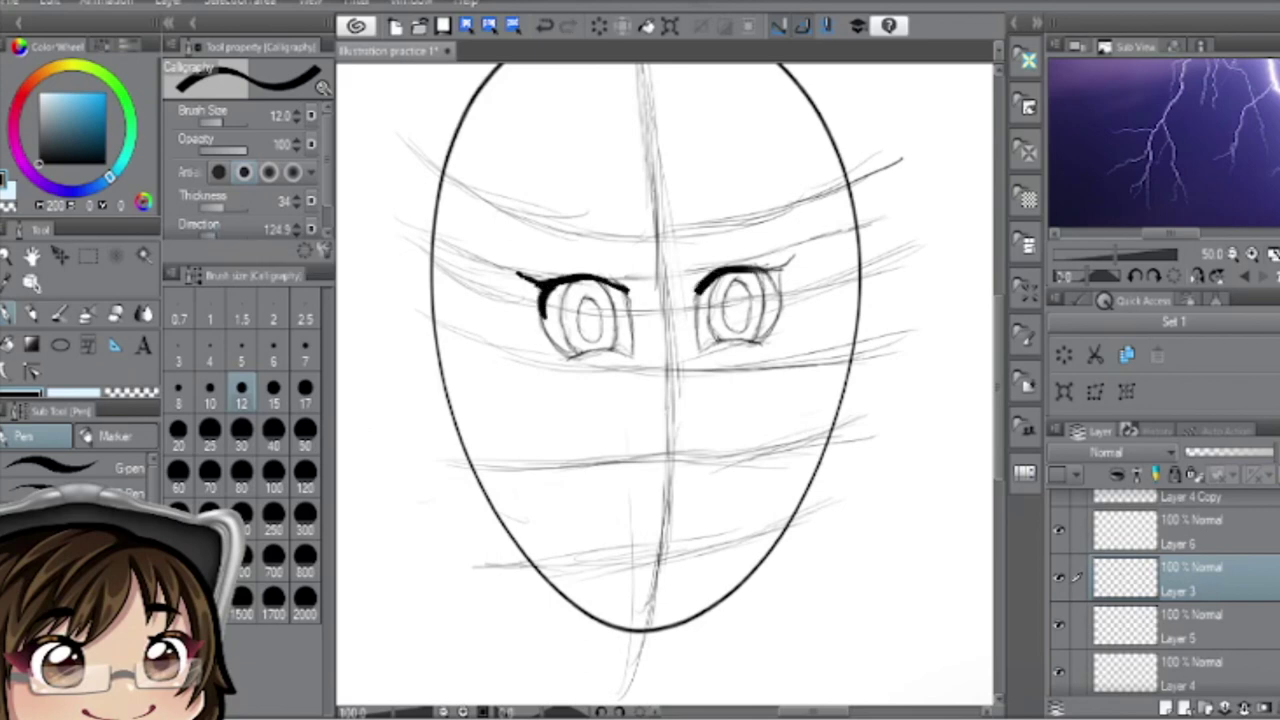
key(ctrl+z)
key(ctrl+z)
- Ink the left-hand eye's upper lid on Layer 3 with the For effect line pen at brush size 7
click(60, 515)
scroll(248, 190, down, 3)
drag(516, 274, 612, 283)
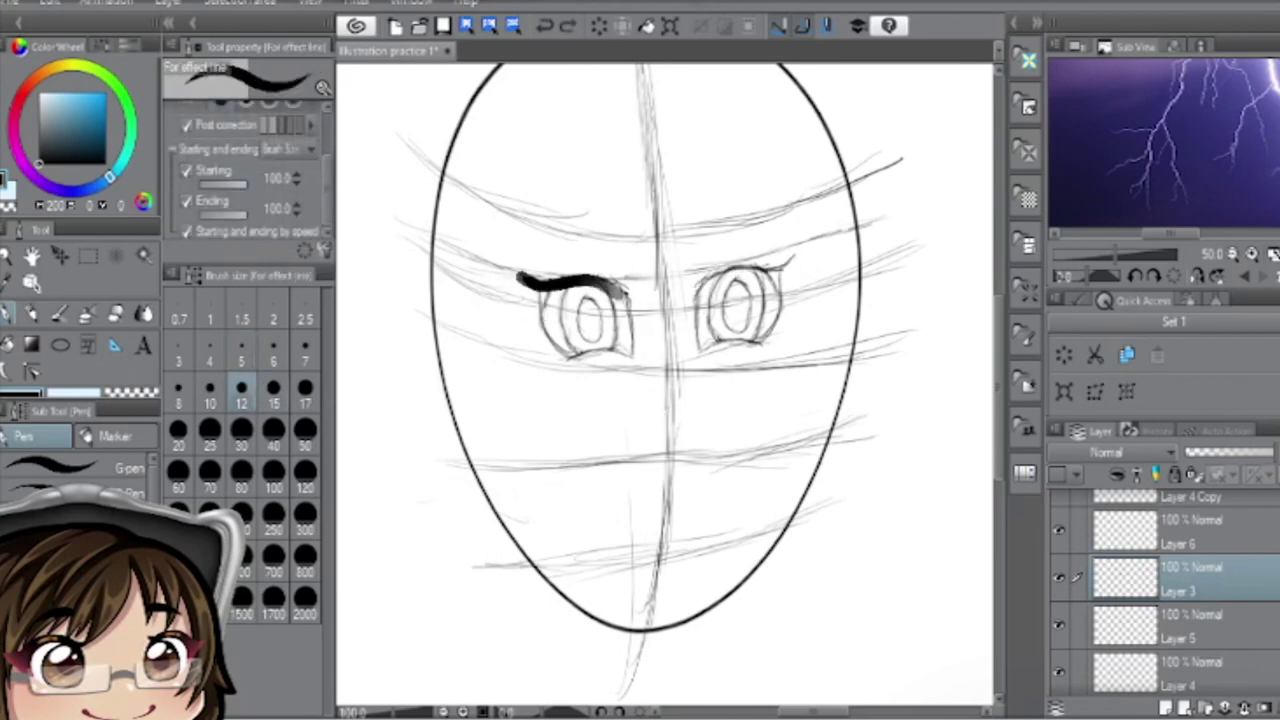
key(ctrl+z)
click(210, 387)
key(ctrl+z)
click(305, 345)
mouse_move(518, 272)
mouse_down()
mouse_move(578, 356)
mouse_move(636, 296)
mouse_move(578, 356)
mouse_up()
key(ctrl+z)
key(ctrl+z)
mouse_move(636, 296)
mouse_down()
mouse_move(578, 356)
mouse_move(632, 352)
mouse_up()
key(ctrl+z)
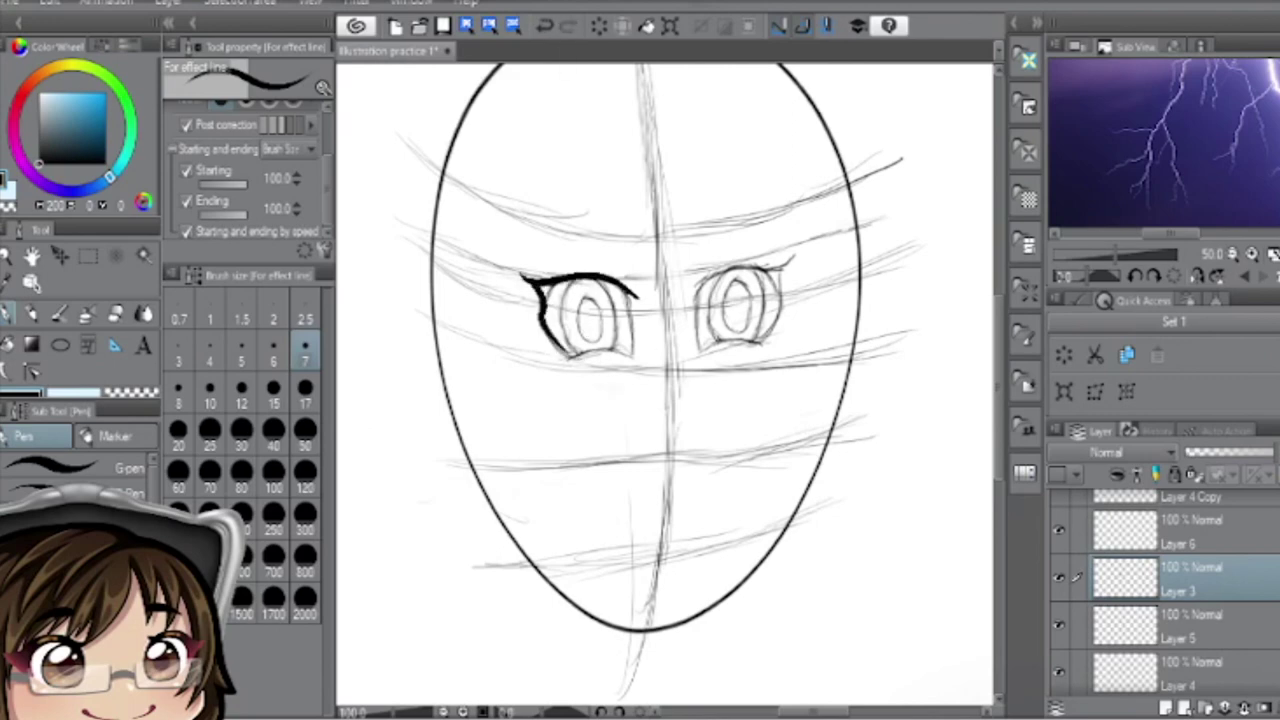
- Ink the left-hand eye's outer side at brush size 5, and its lower lid and inner side at size 4
click(241, 345)
key(ctrl+z)
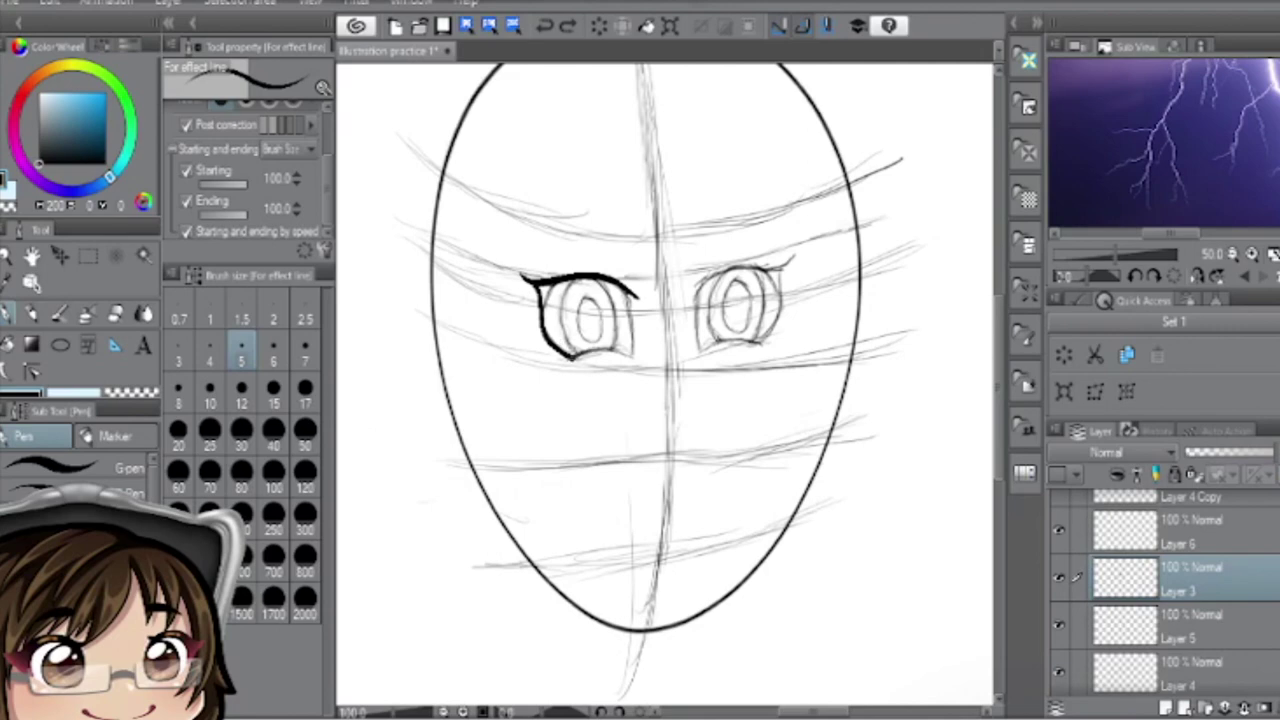
click(210, 345)
drag(565, 356, 630, 352)
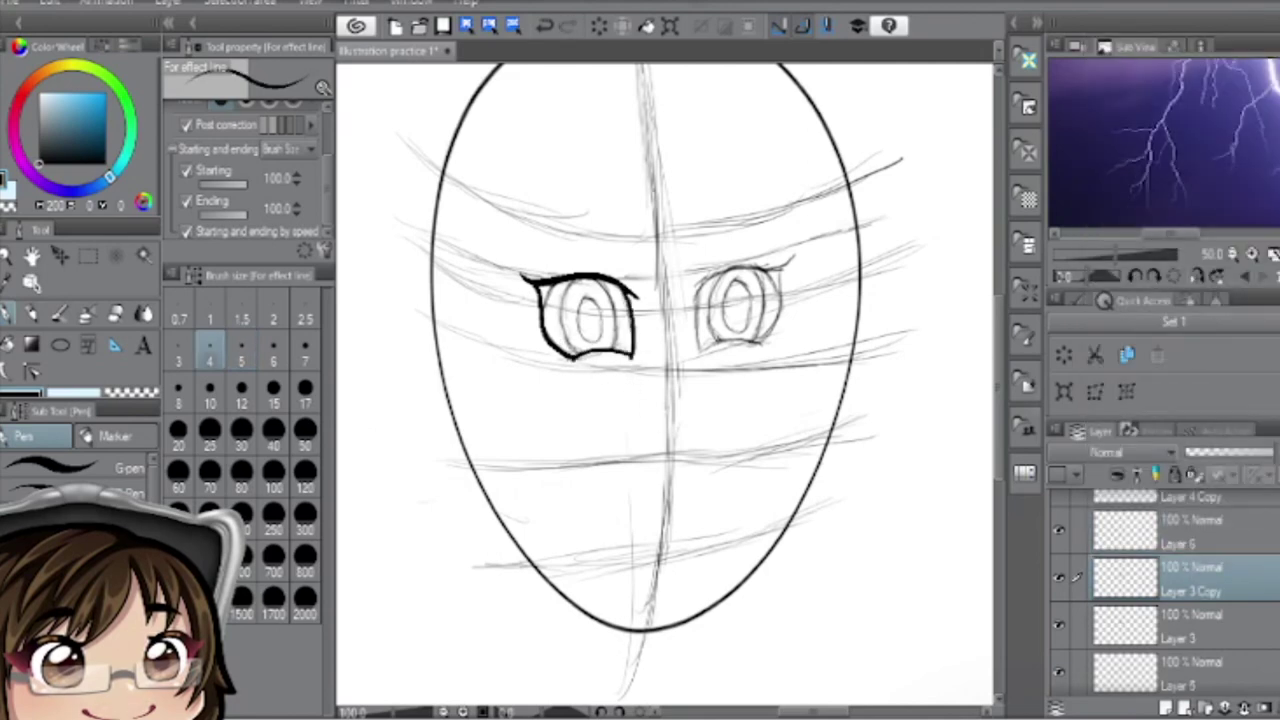
- Duplicate Layer 3 and transform the mirrored copy to fit the sketched right-hand eye
key(ctrl+c)
key(ctrl+v)
key(ctrl+t)
drag(930, 310, 740, 305)
drag(805, 345, 785, 322)
scroll(785, 322, up, 2)
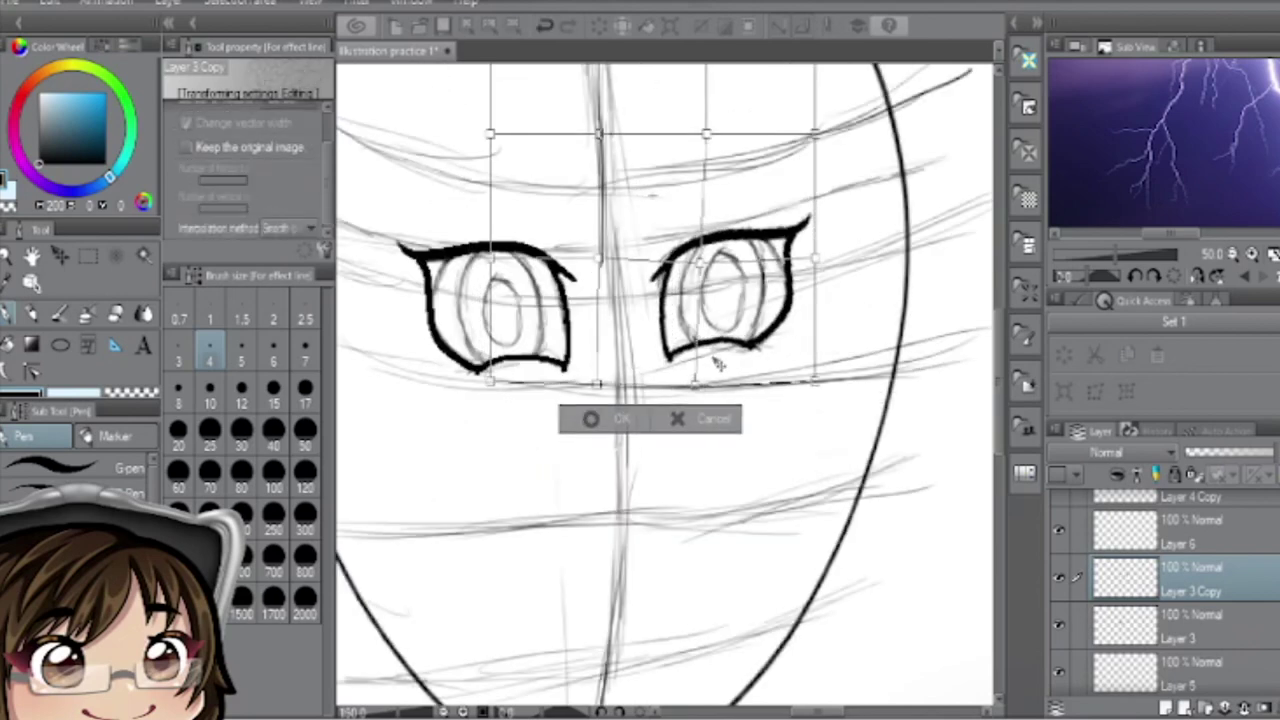
click(590, 418)
- Tidy the rough corners of both inked eye outlines with the Hard eraser on Layer 3 Copy and Layer 3
key(e)
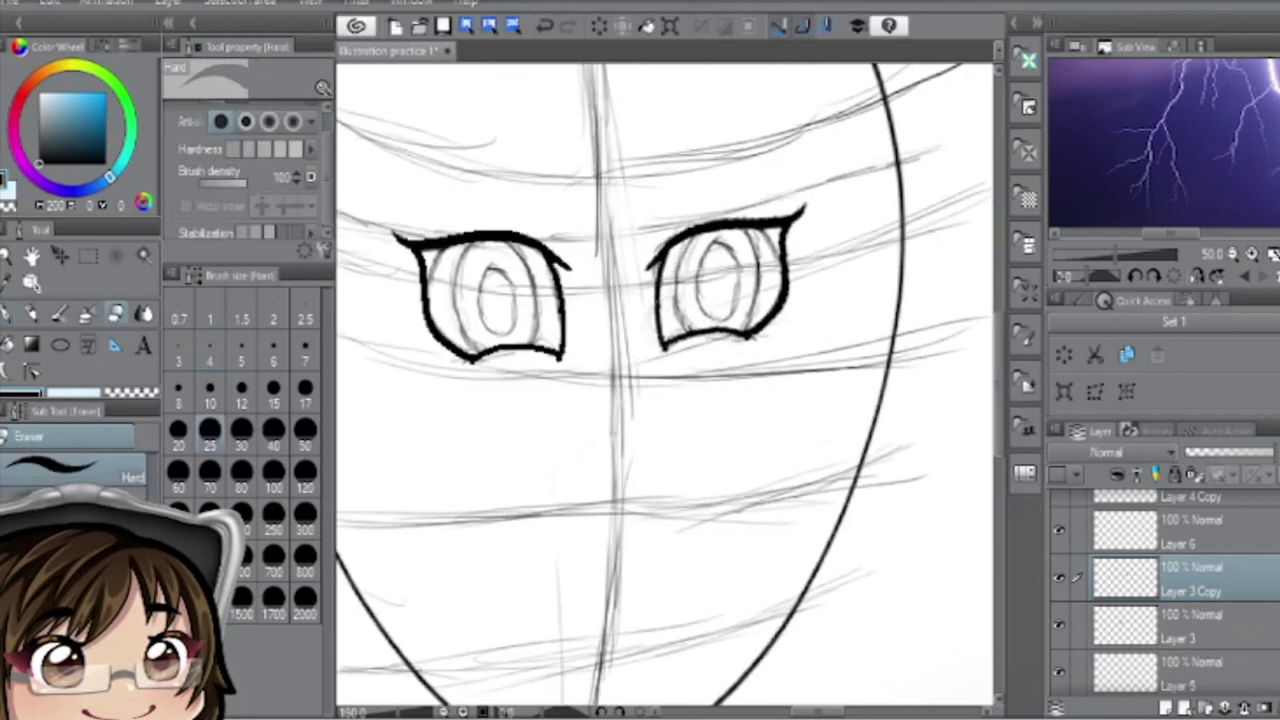
scroll(1060, 665, down, 2)
key(alt+bracketleft)
key(alt+bracketright)
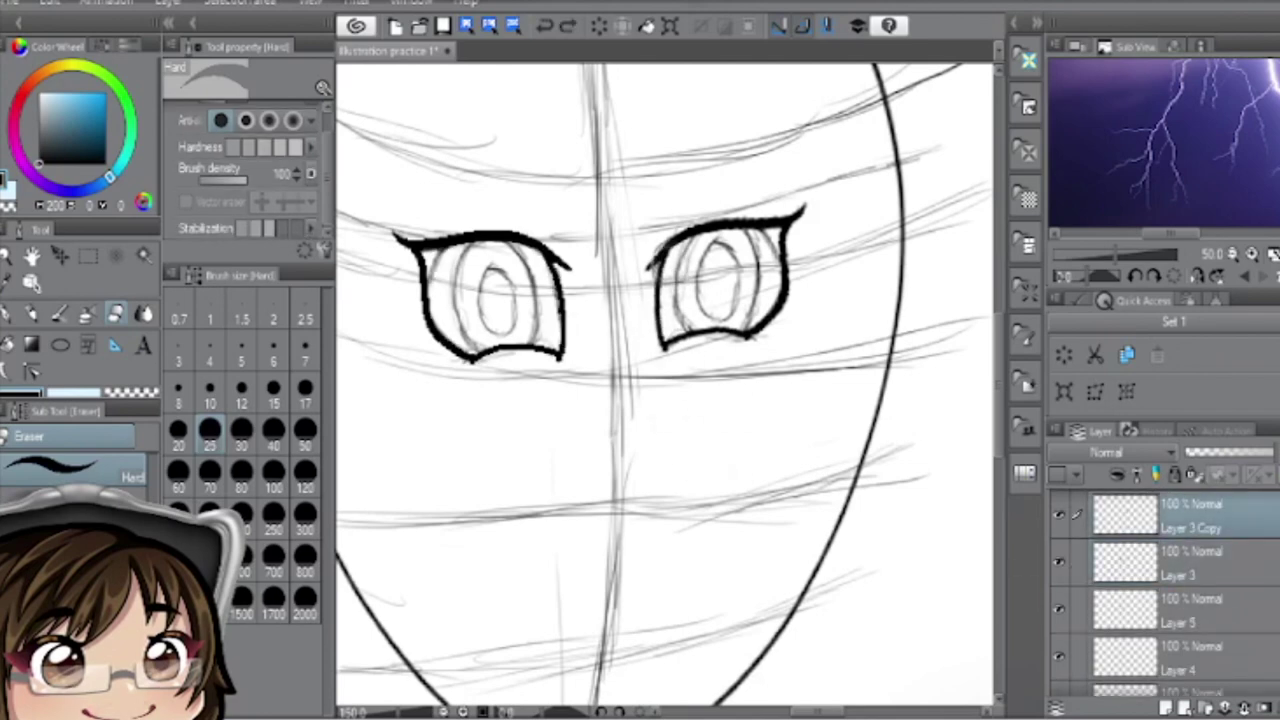
key(alt+bracketleft)
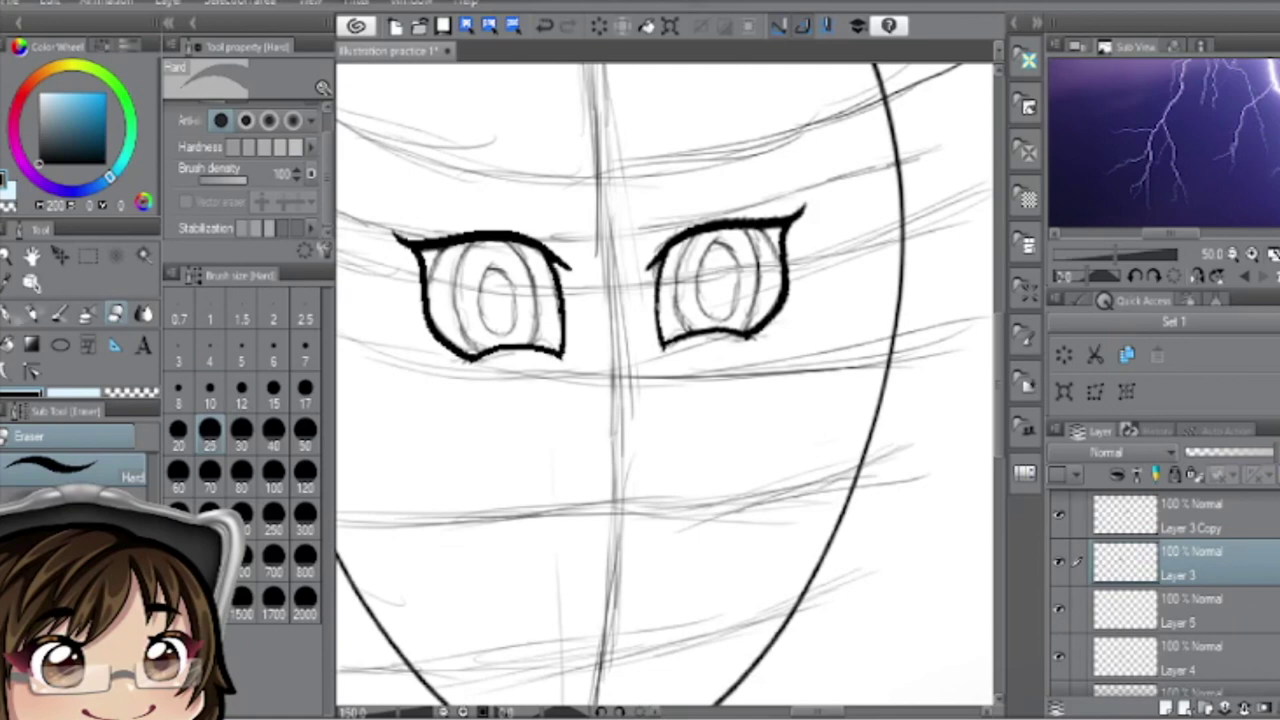
- Thicken the upper lids and outer corners on Layer 3 and Layer 3 Copy with the Calligraphy pen at size 12, then trim the left-hand outline
key(p)
key(p)
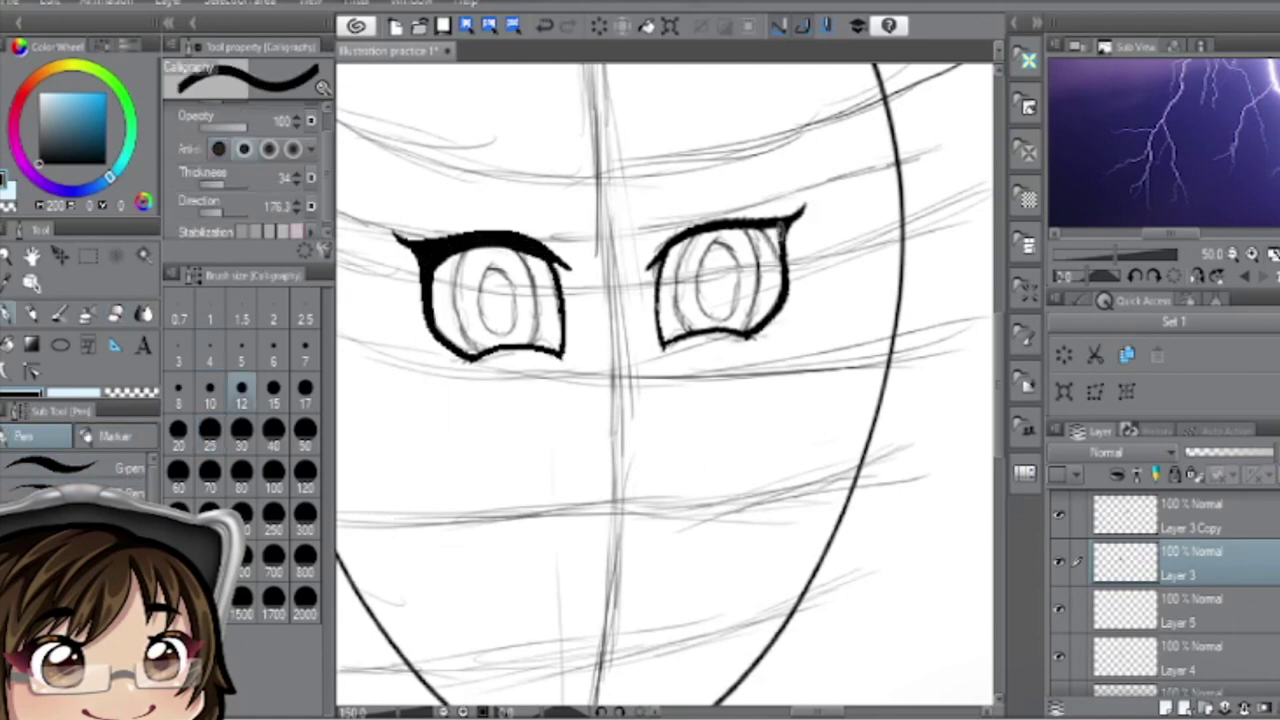
key(alt+bracketright)
drag(295, 205, 265, 207)
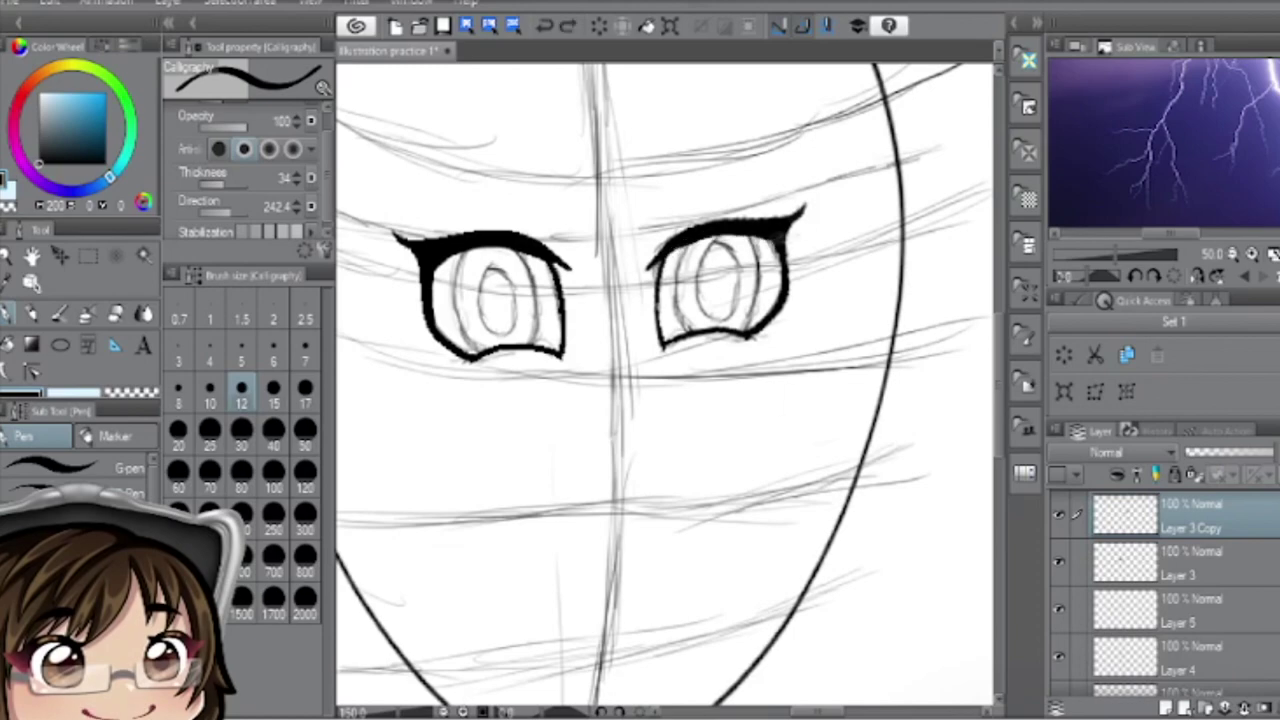
scroll(735, 323, up, 1)
drag(232, 212, 220, 216)
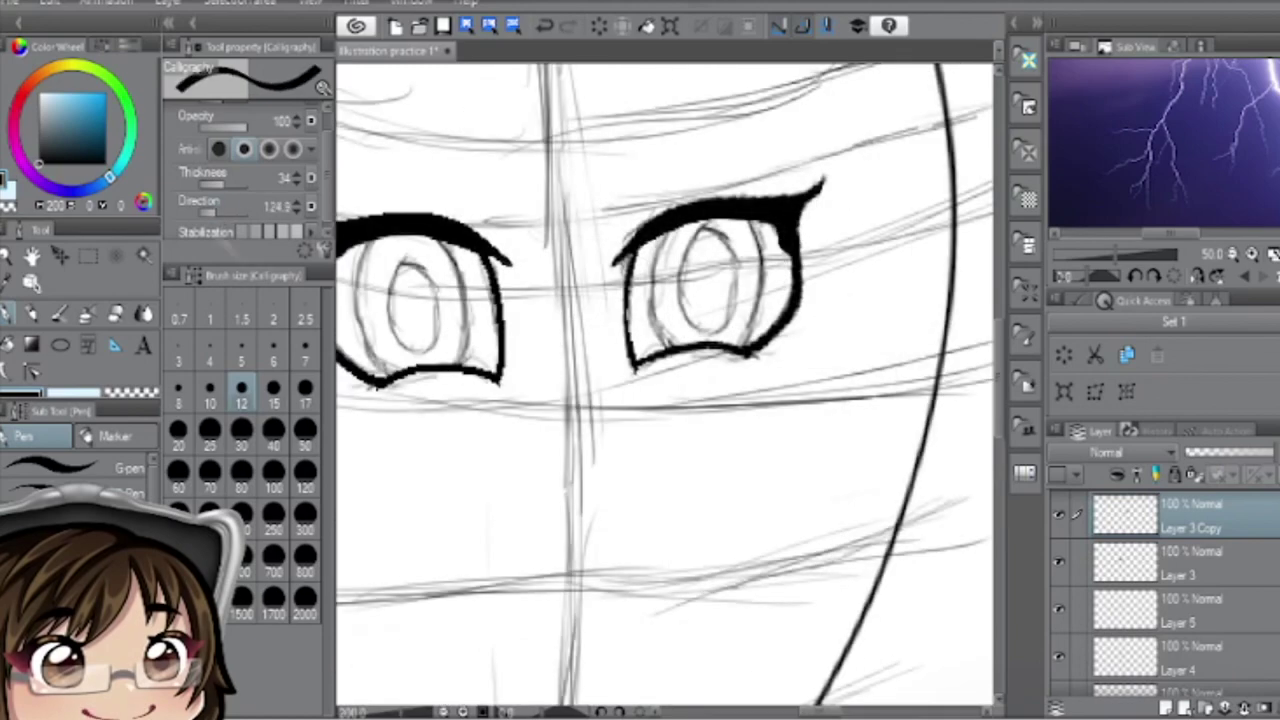
scroll(665, 384, up, 1)
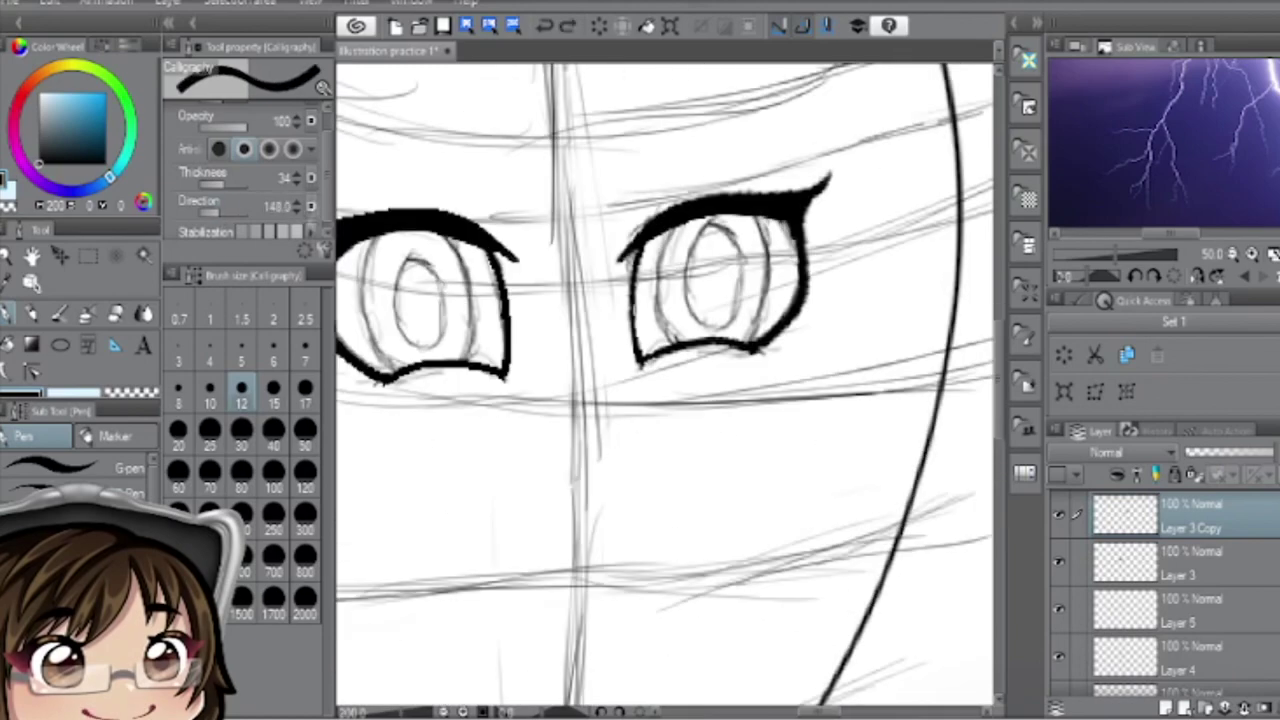
click(1190, 562)
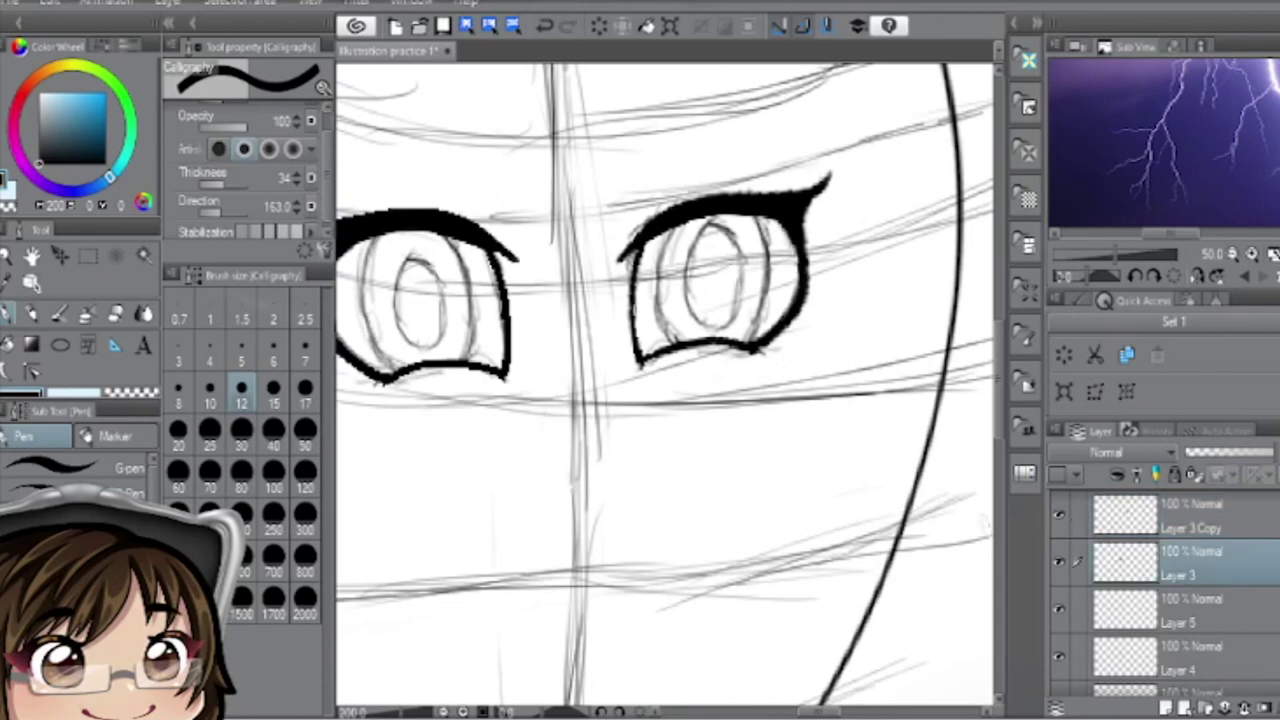
key(e)
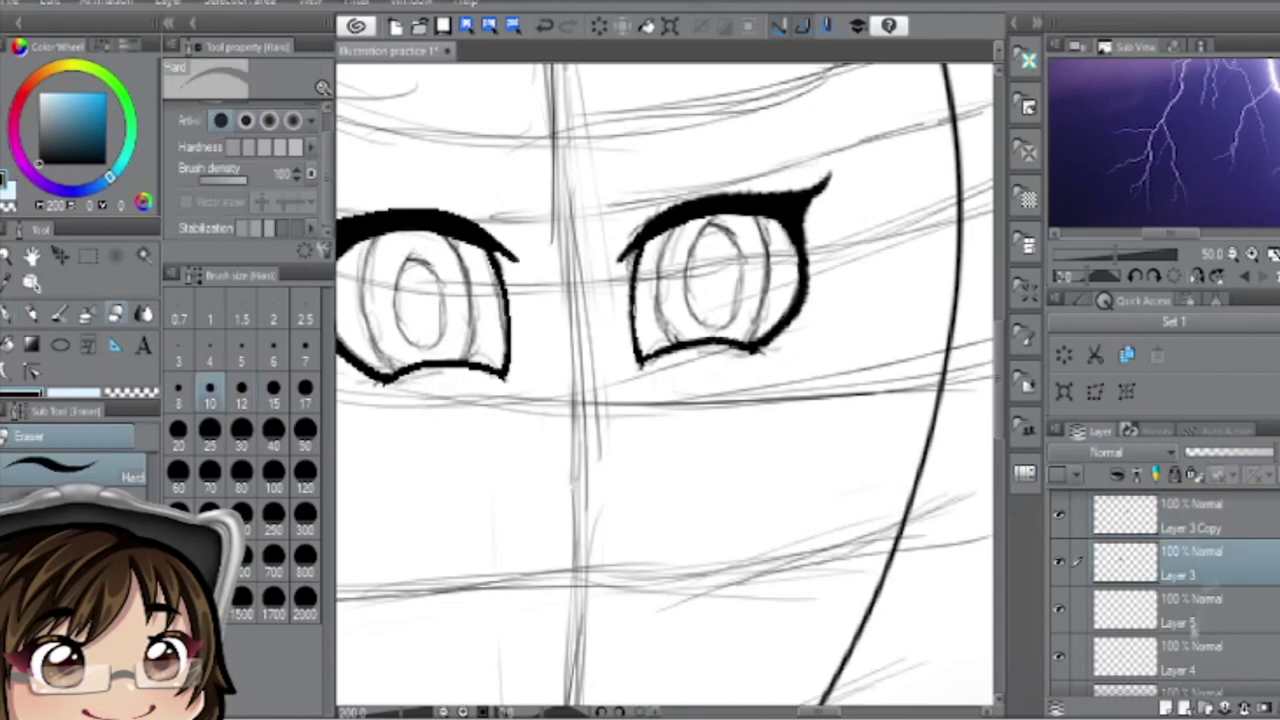
- Ink both irises on a new layer above Layer 3 and both pupils on another new layer with the G-pen at size 8
click(1166, 708)
key(p)
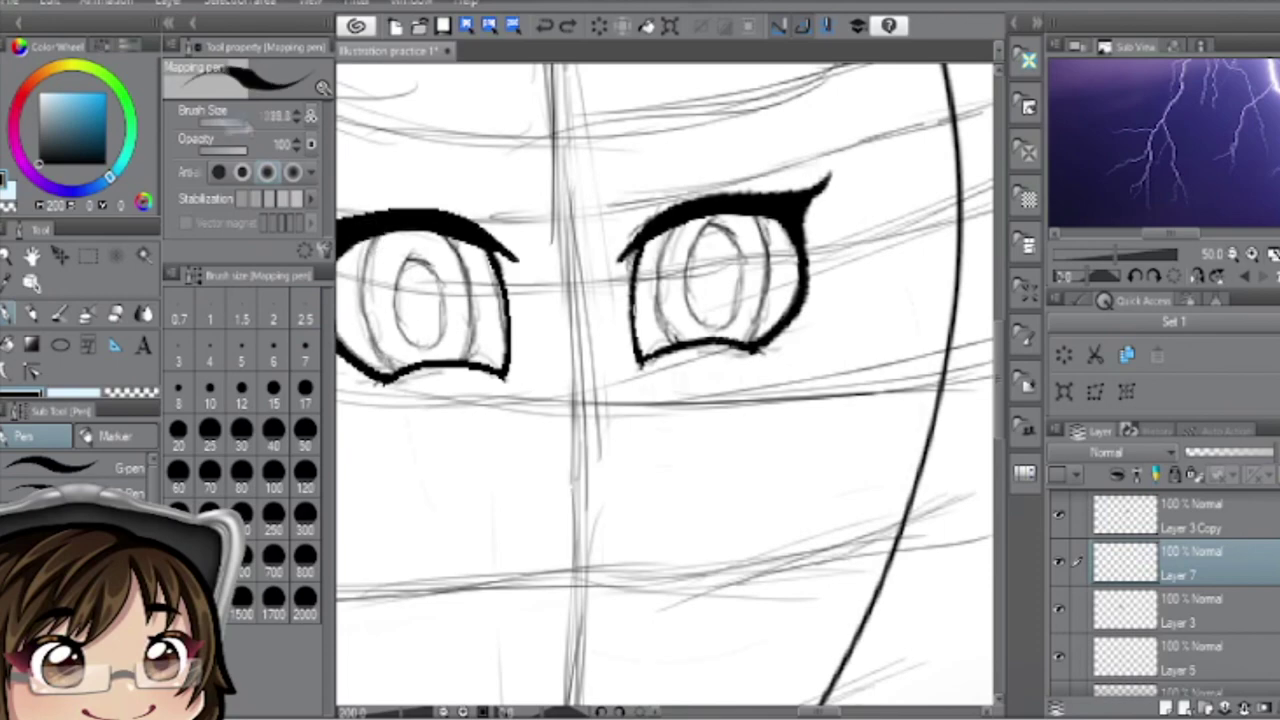
click(115, 467)
drag(366, 240, 378, 370)
drag(458, 236, 474, 356)
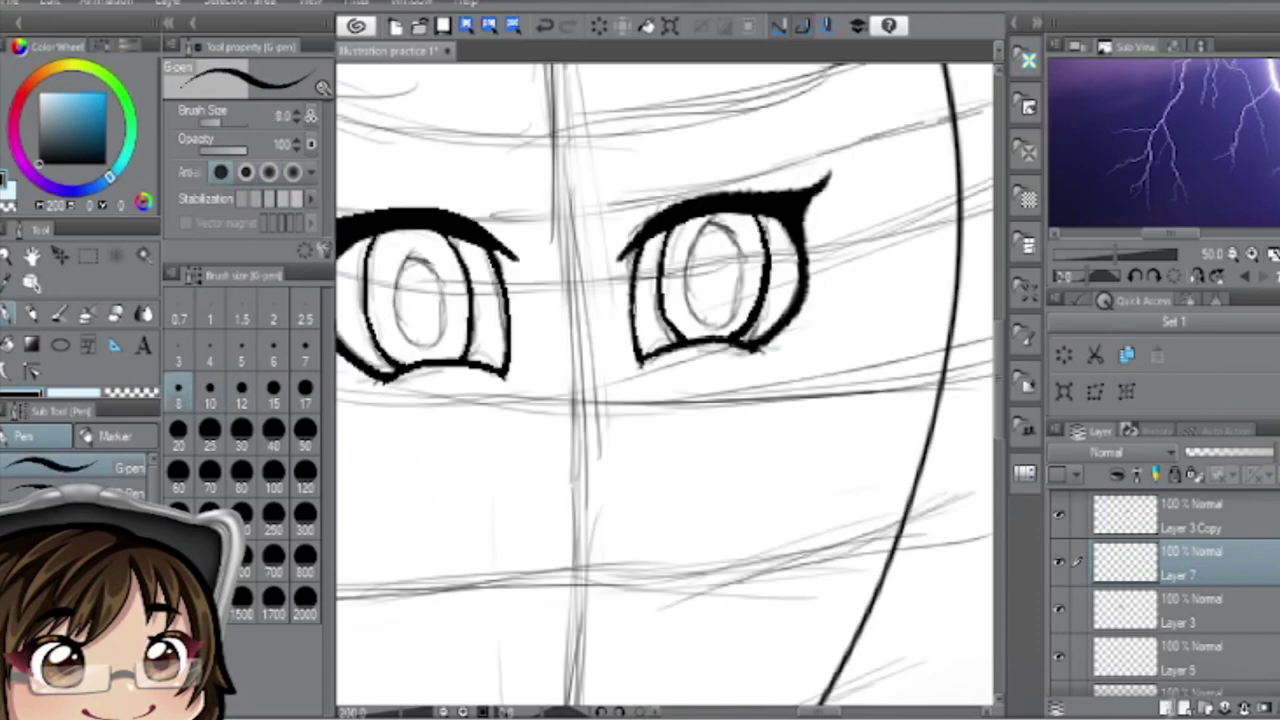
scroll(1165, 593, up, 2)
key(ctrl+t)
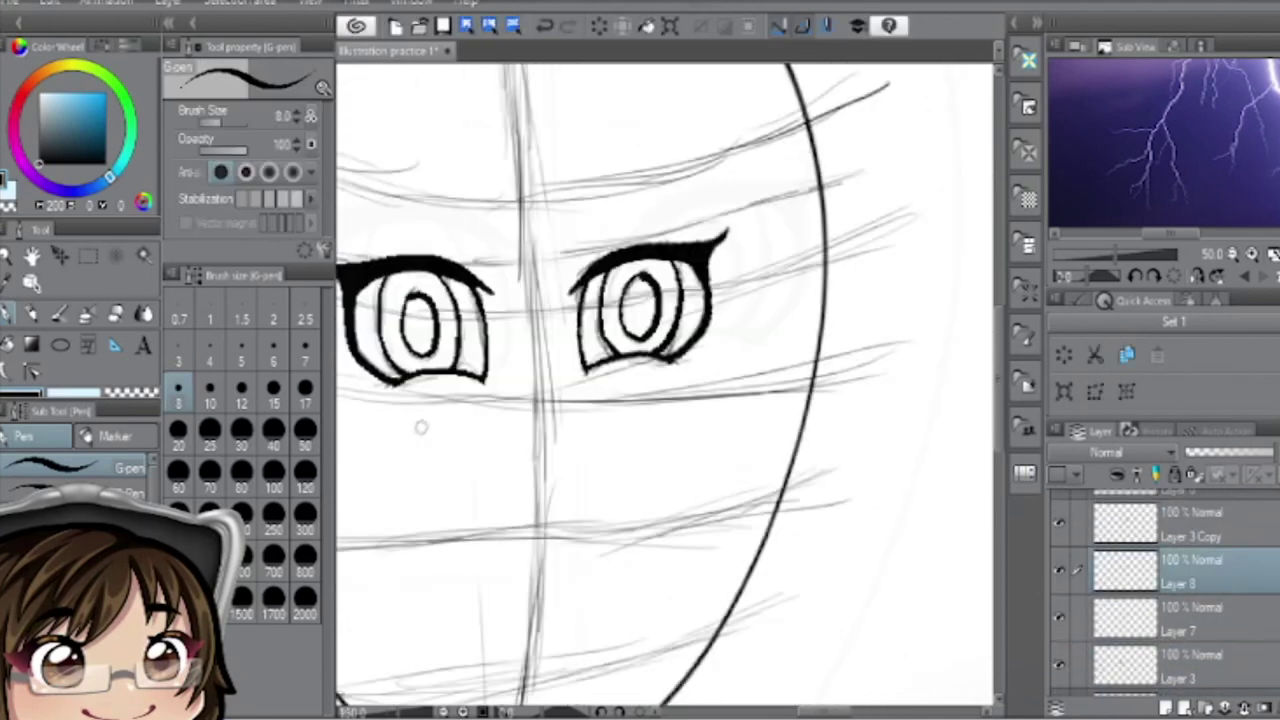
- Merge the inked outline, iris and pupil layers down into Layer 3
scroll(423, 423, down, 1)
scroll(1213, 560, down, 1)
scroll(1195, 560, down, 1)
right_click(1205, 600)
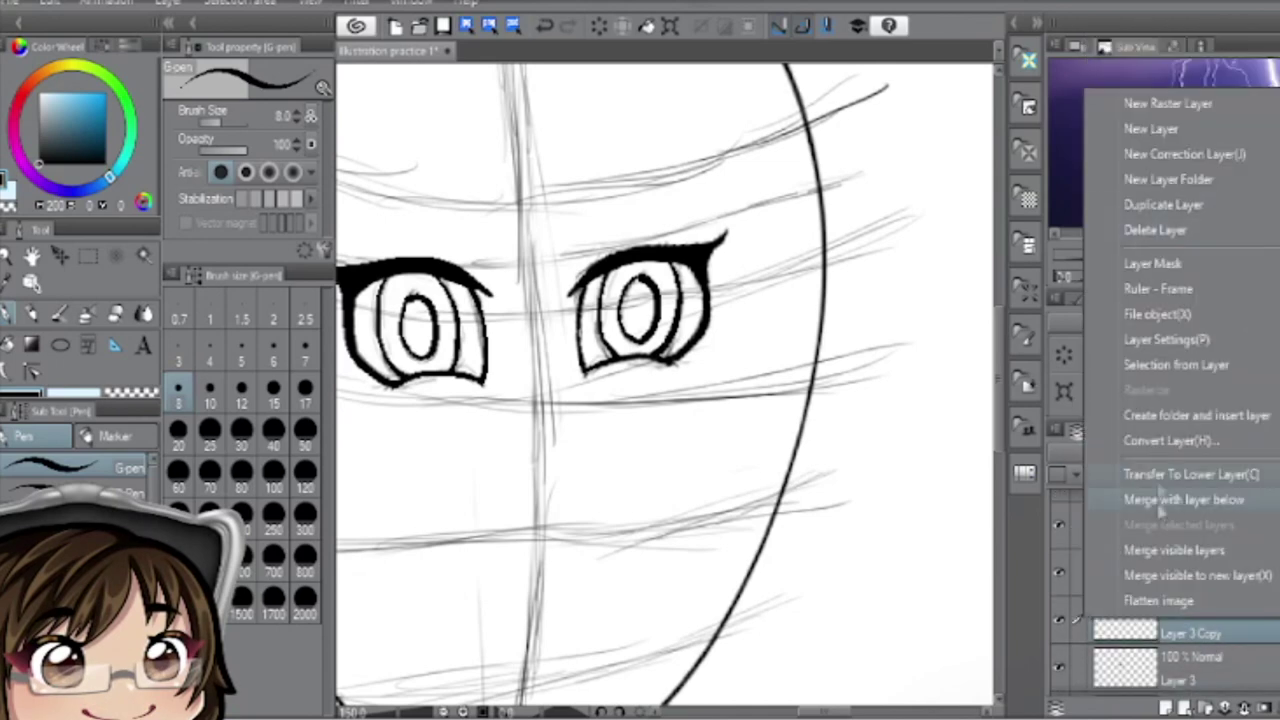
click(1175, 500)
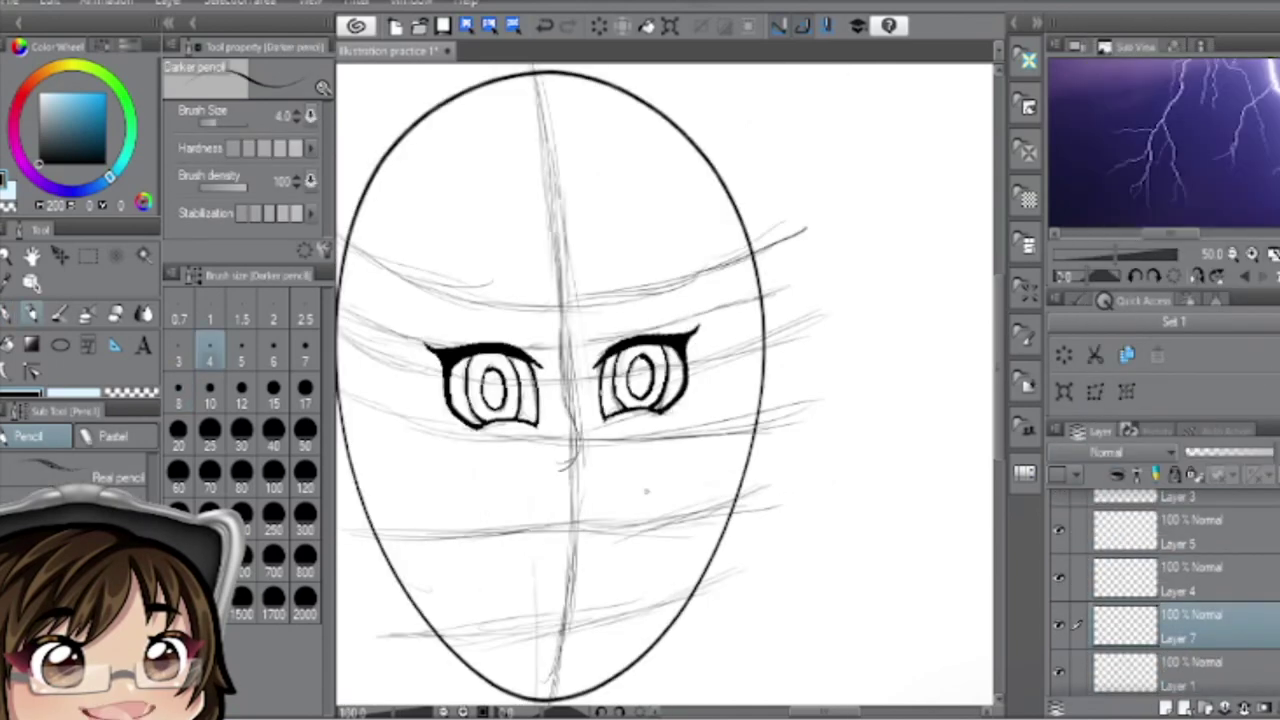
- Mesh-transform the face oval on Layer 1 to raise and round the chin and broaden the jaw
scroll(1208, 578, down, 1)
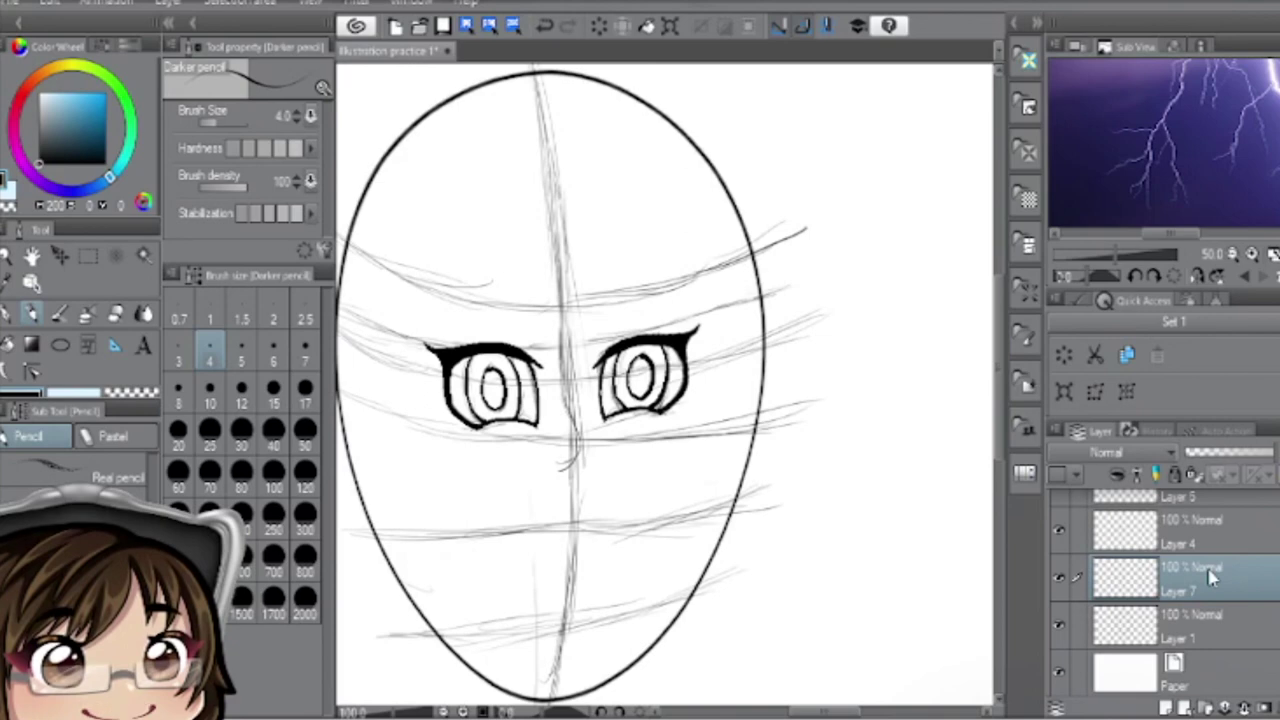
scroll(1170, 600, up, 1)
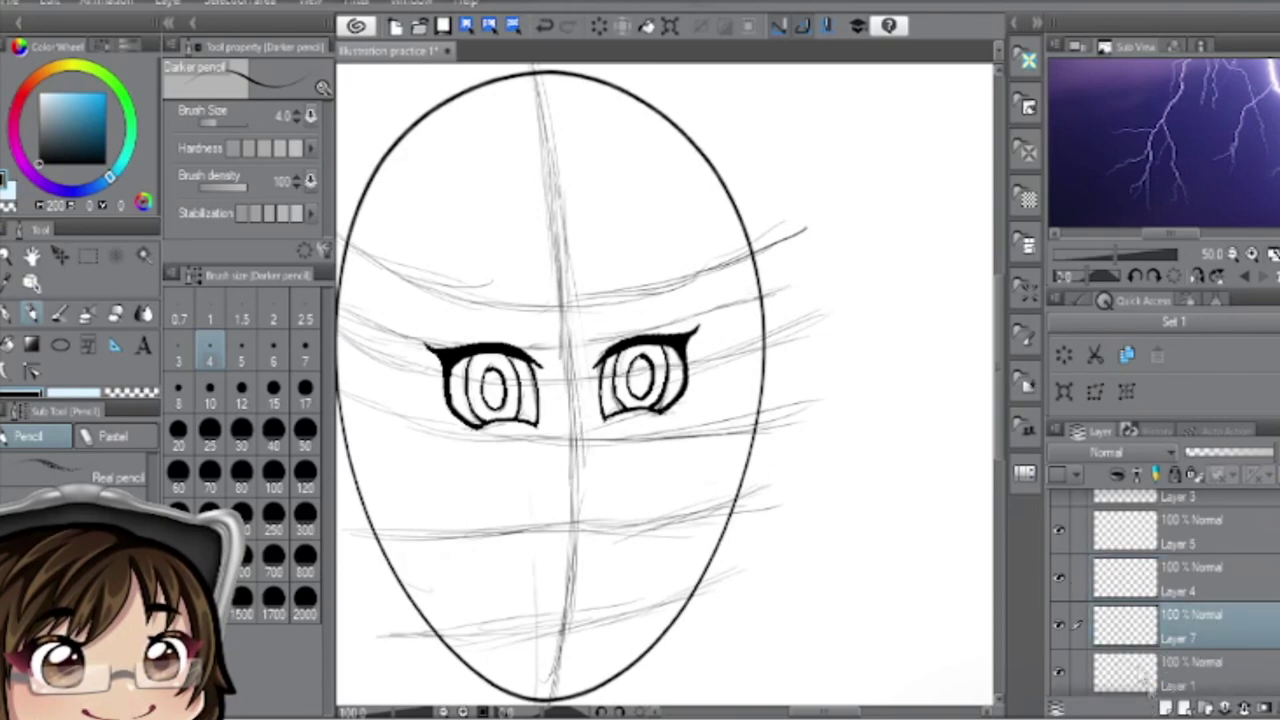
click(1140, 675)
key(ctrl+t)
scroll(660, 400, down, 3)
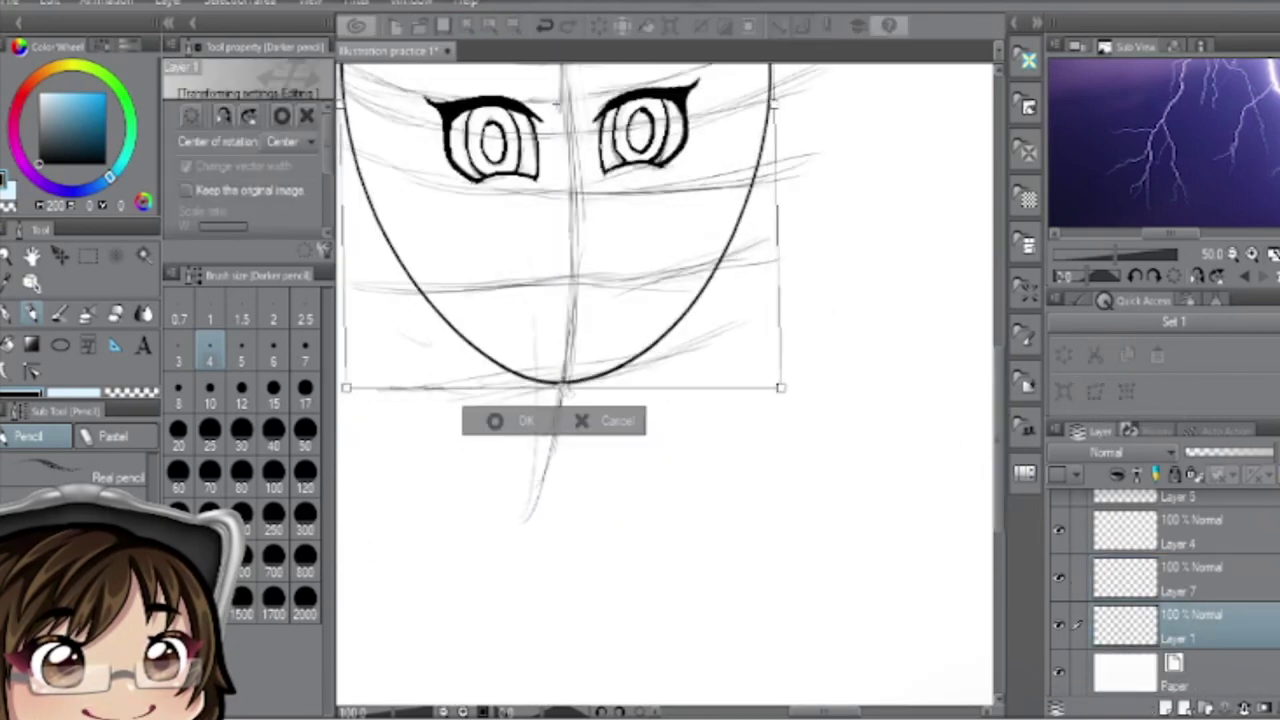
click(737, 271)
drag(622, 460, 608, 368)
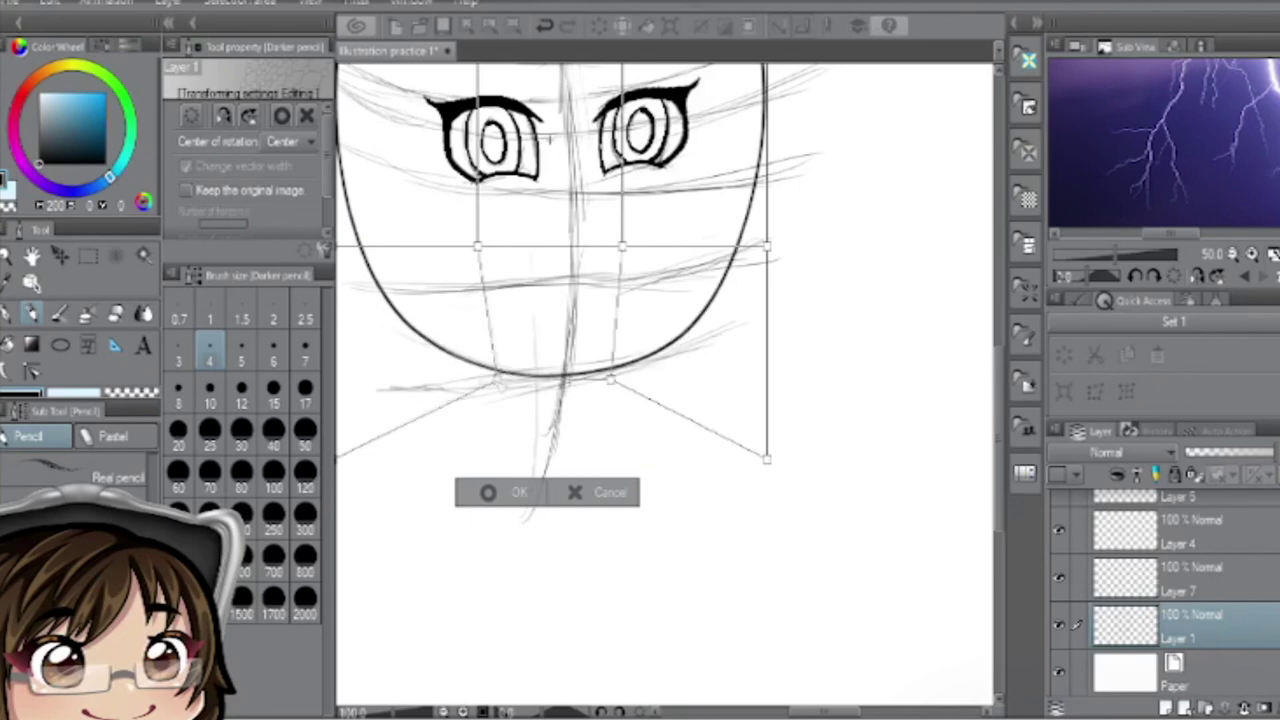
drag(767, 245, 793, 241)
drag(477, 245, 395, 208)
drag(560, 400, 611, 584)
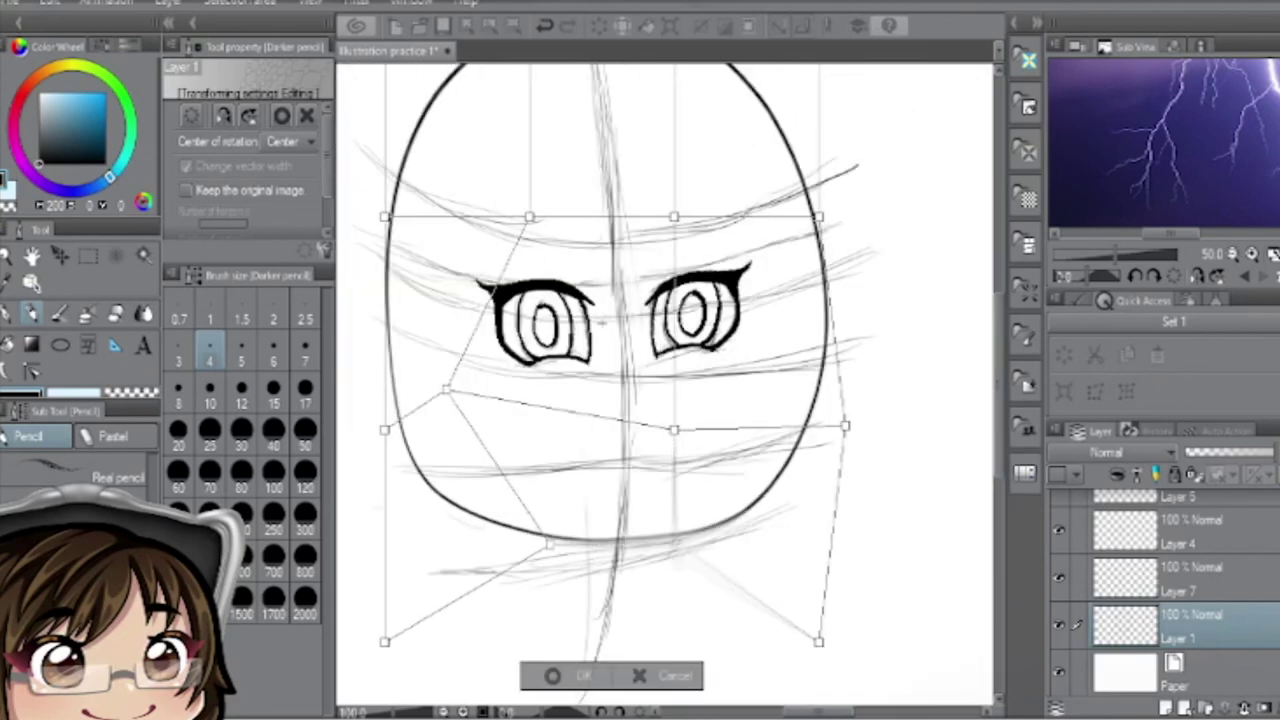
click(585, 677)
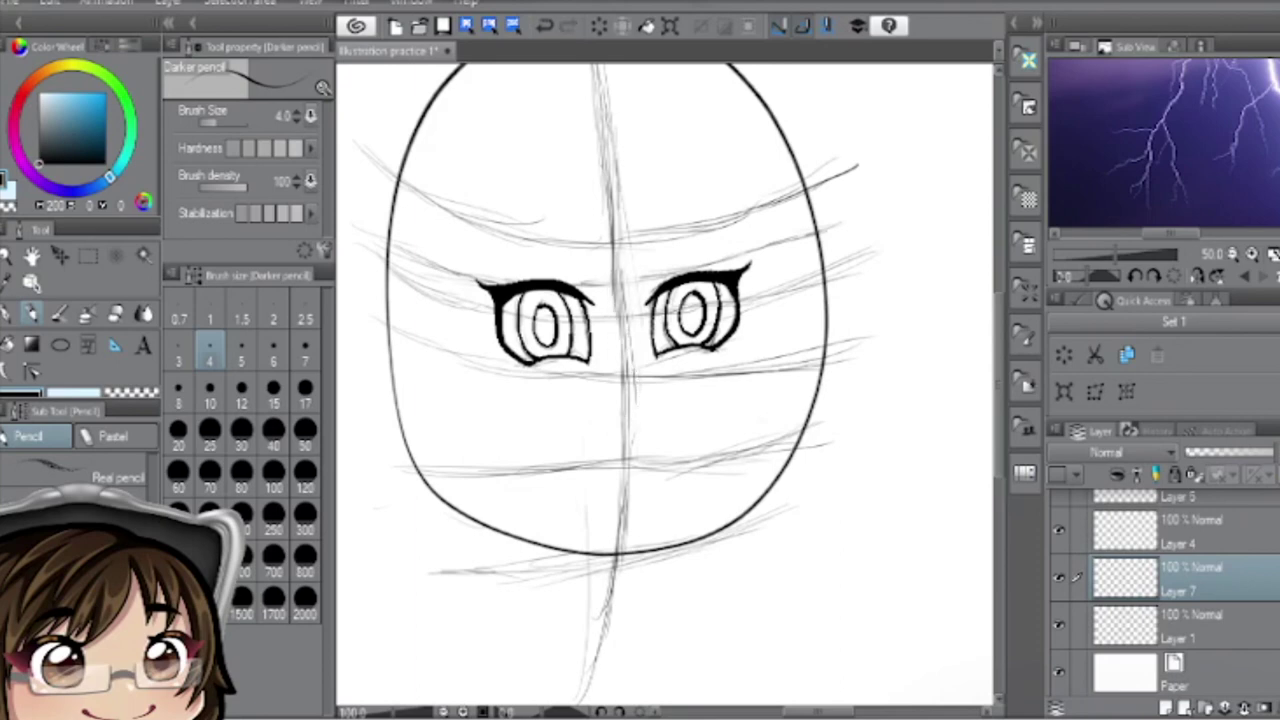
- Sketch the nose on Layer 7 with the Darker pencil at size 4, erasing the first attempt and redrawing it beside the centre line
scroll(1055, 510, up, 1)
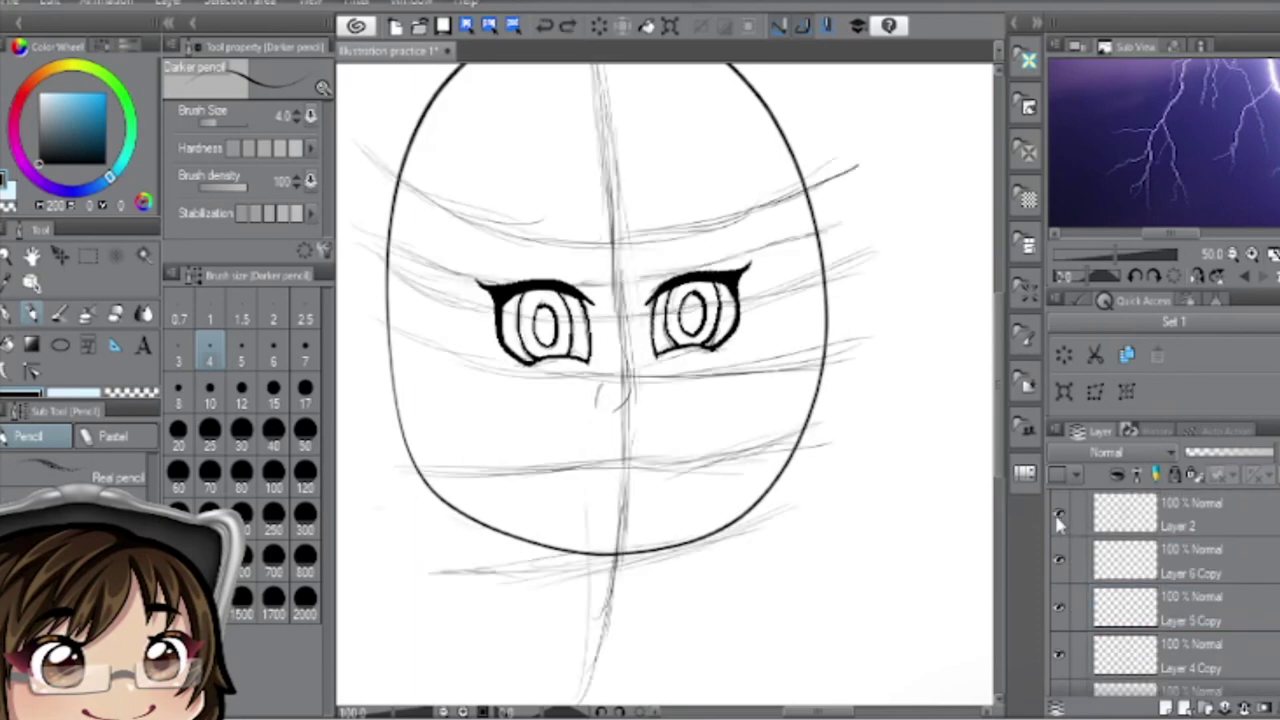
key(e)
scroll(1160, 560, up, 1)
click(1190, 548)
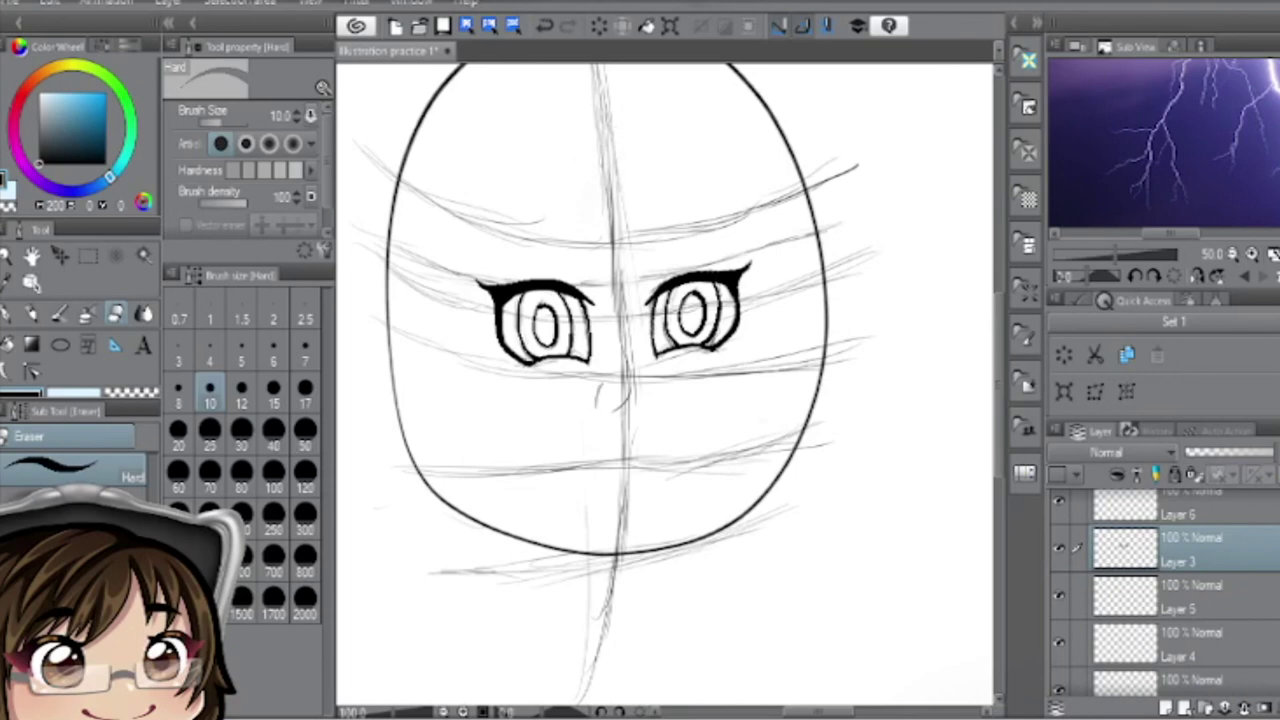
scroll(1160, 590, down, 2)
click(1190, 596)
key(p)
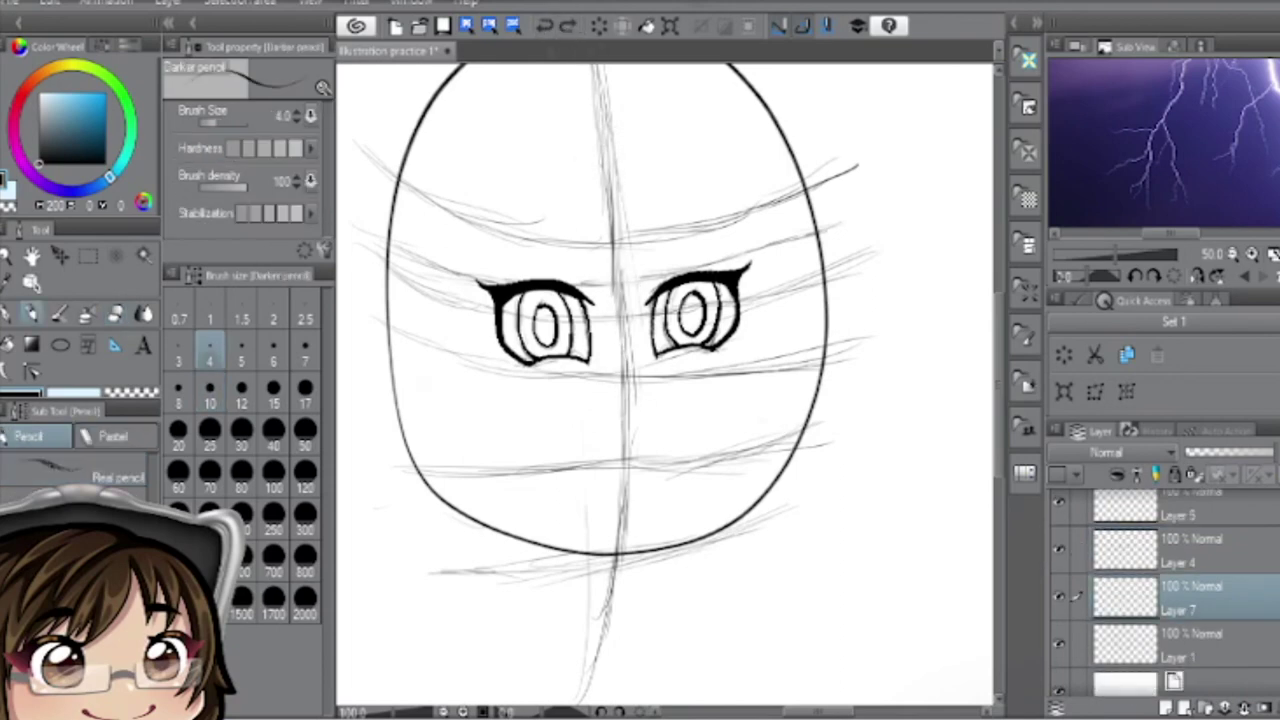
key(e)
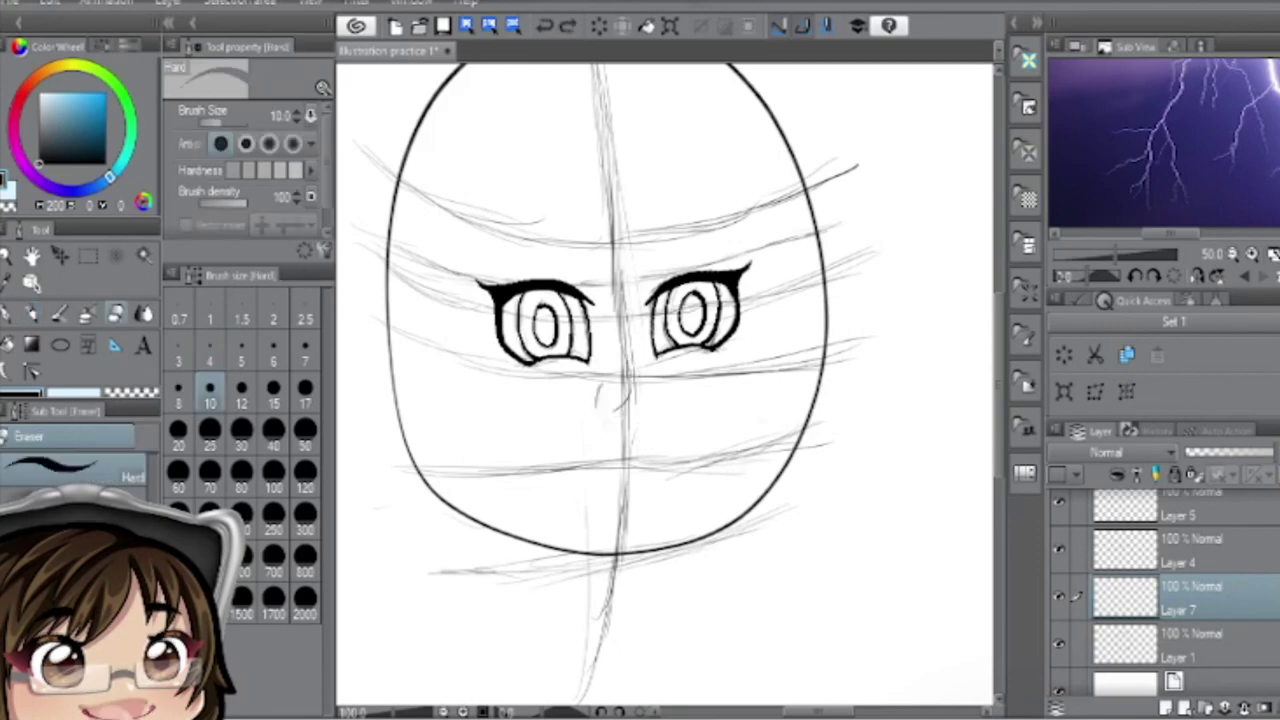
click(1060, 515)
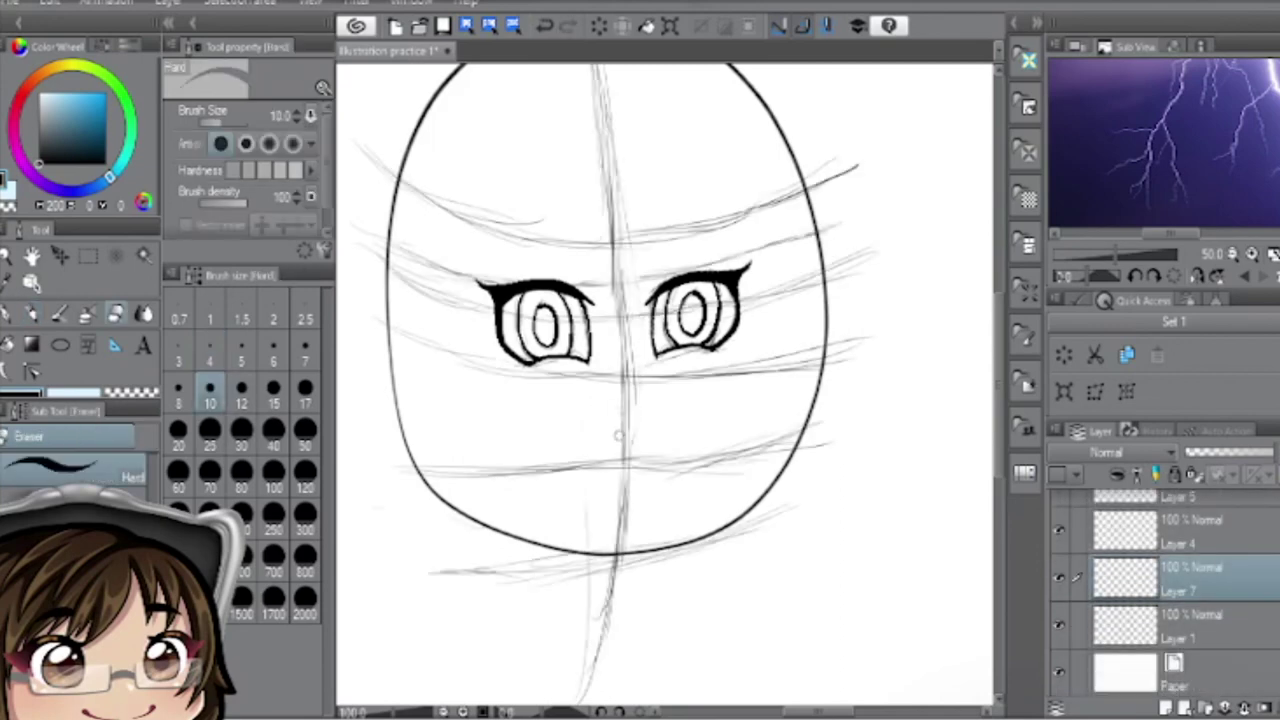
key(p)
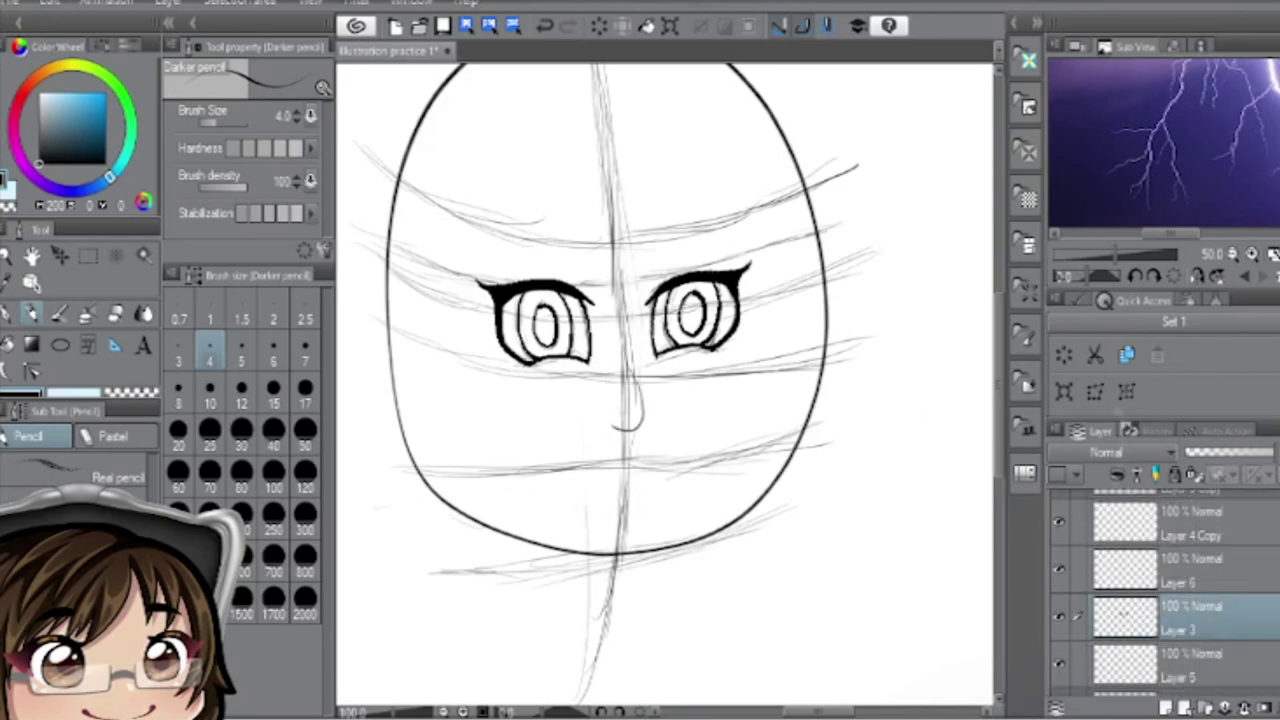
- Enlarge and spread the inked eyes on Layer 3, and sketch a smiling mouth on a new layer above Layer 7 with the Darker pencil
key(ctrl+t)
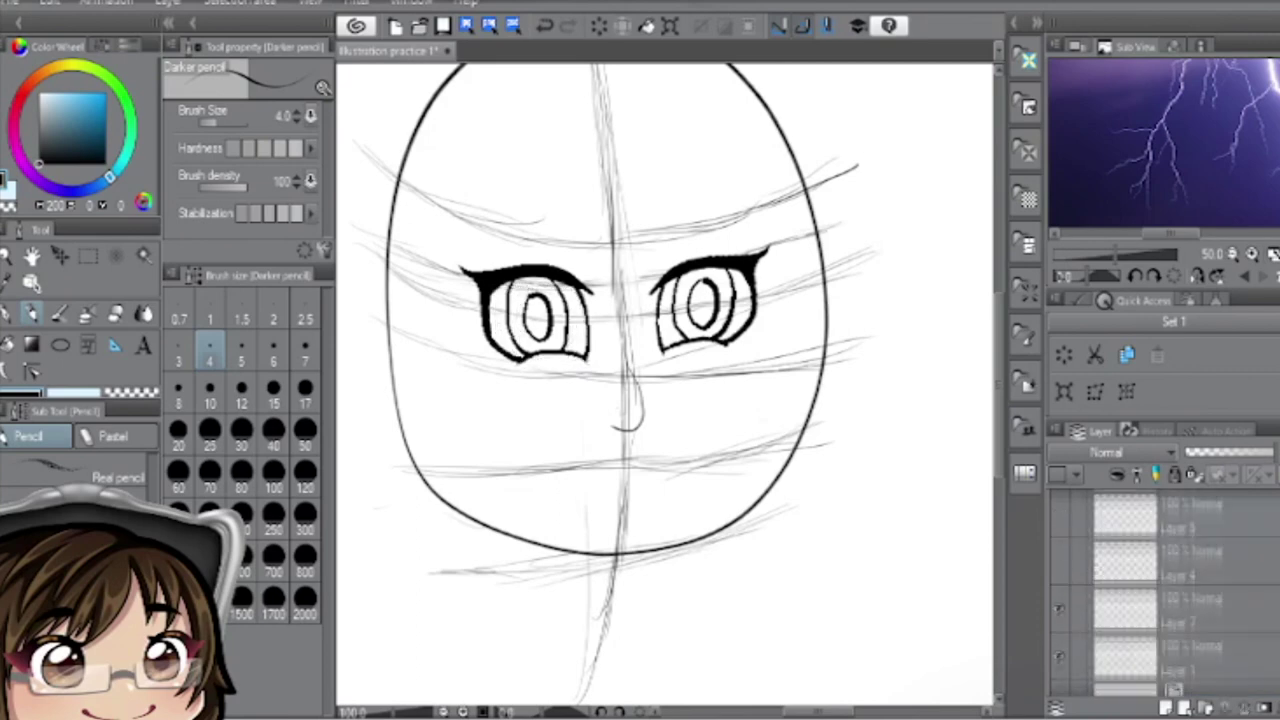
scroll(1213, 622, down, 1)
key(ctrl+t)
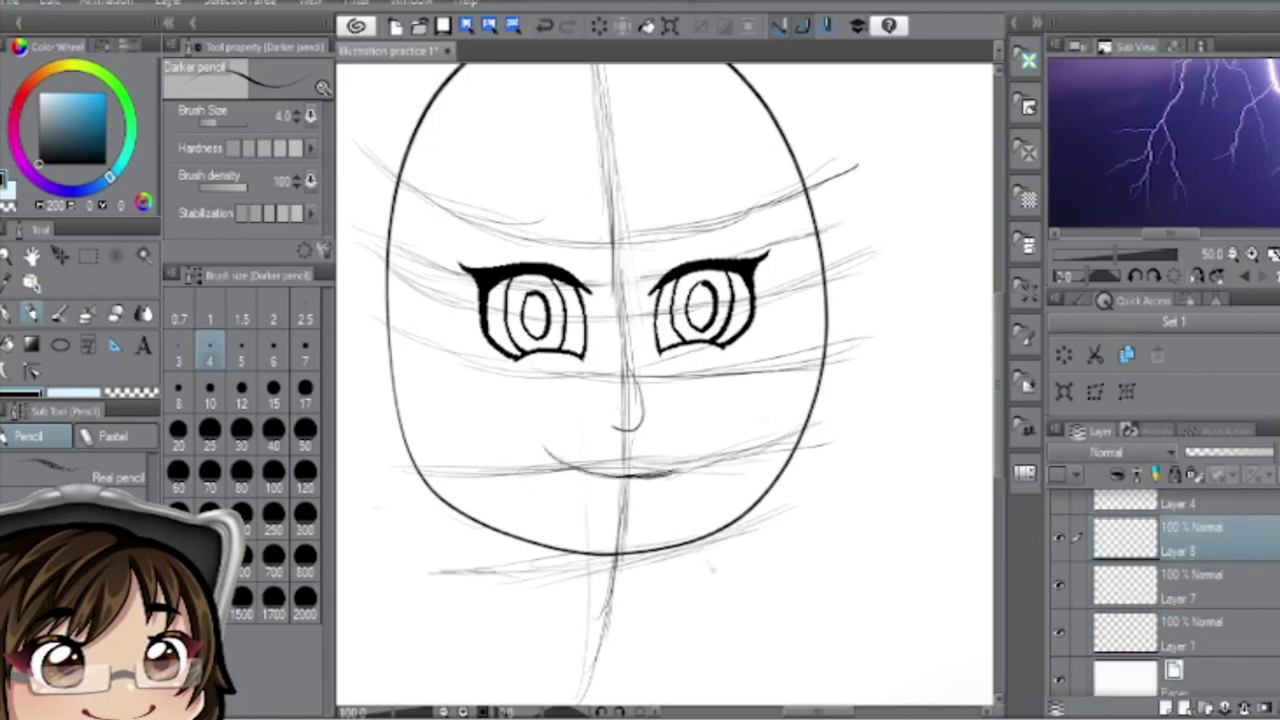
scroll(967, 305, up, 3)
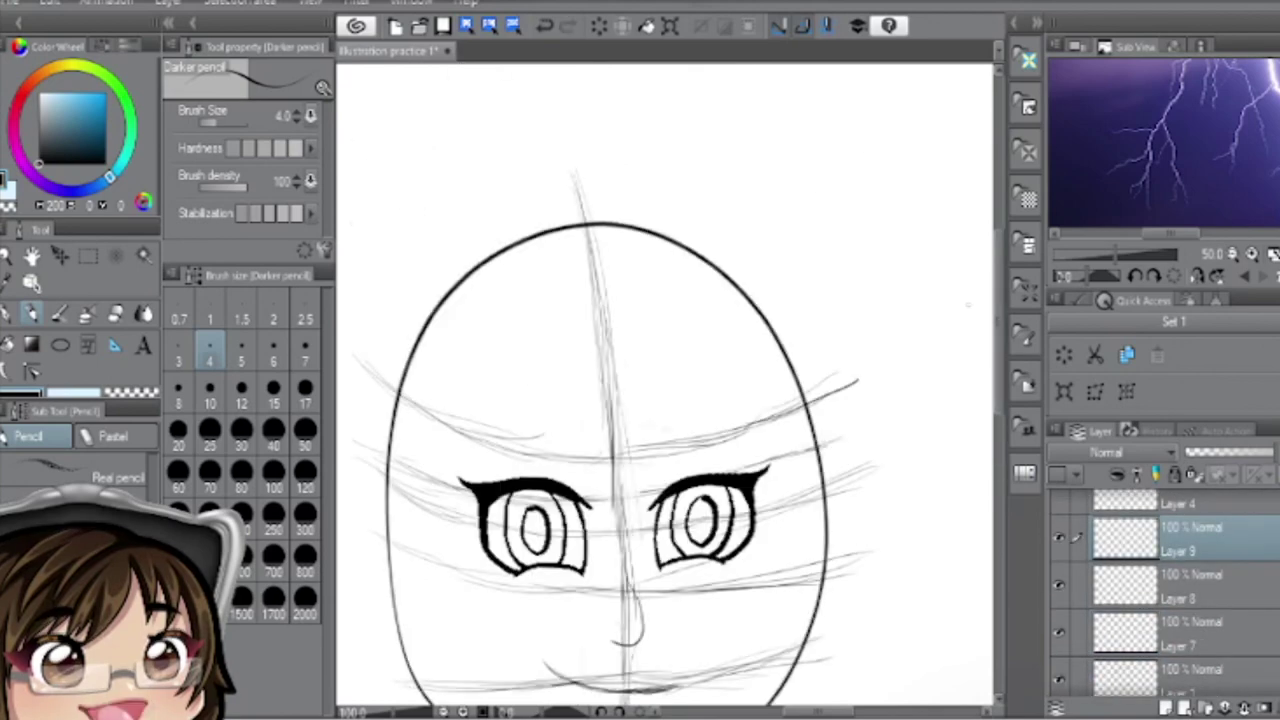
- Sketch the hair on Layer 9 with the Darker pencil at size 4, including the parting, fringe, side lock and long braid
scroll(1160, 600, down, 1)
click(1125, 620)
key(ctrl+t)
scroll(1005, 390, down, 2)
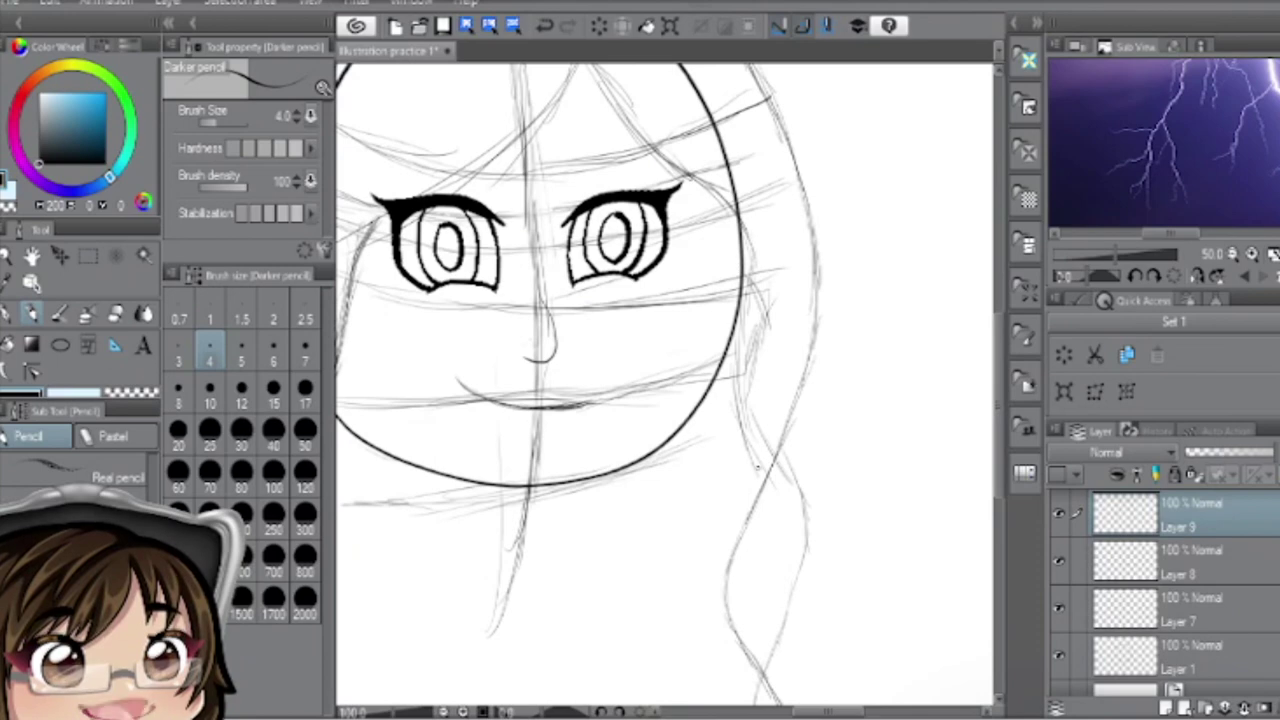
drag(706, 398, 752, 620)
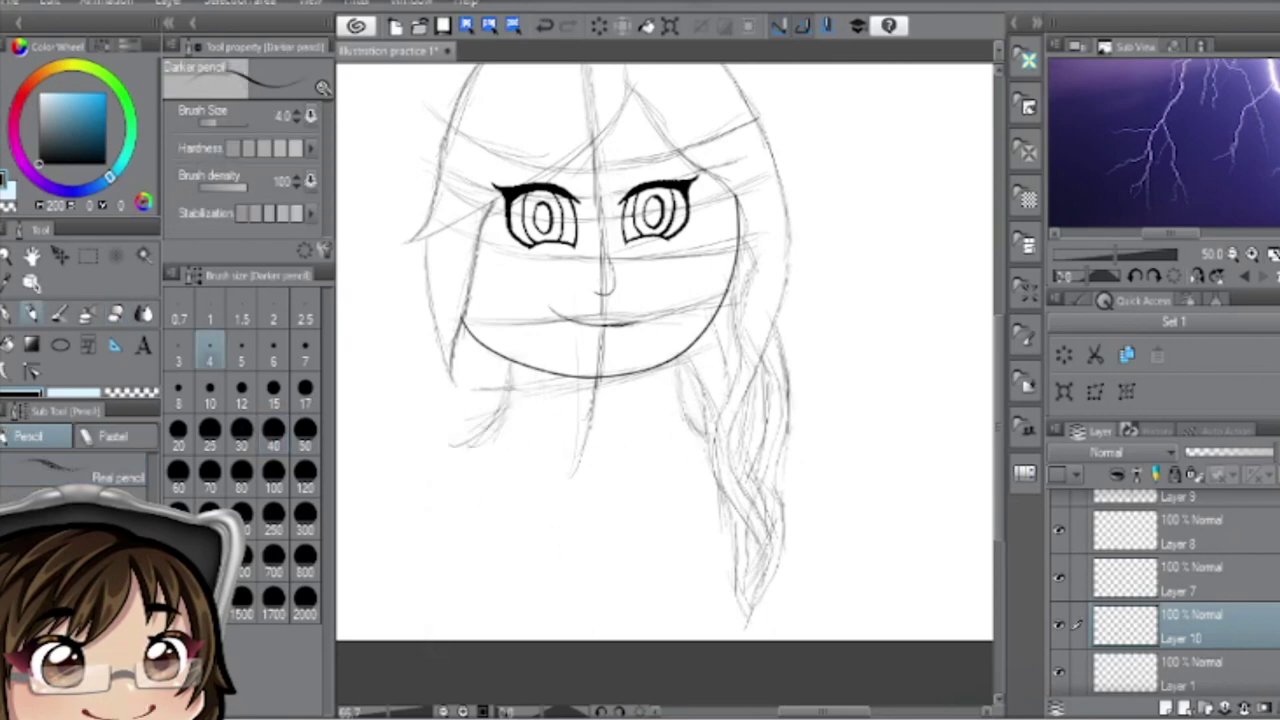
- Mesh-transform the neck and shoulder sketch on Layer 10, and sketch a scooped neckline on new Layer 11
key(ctrl+shift+t)
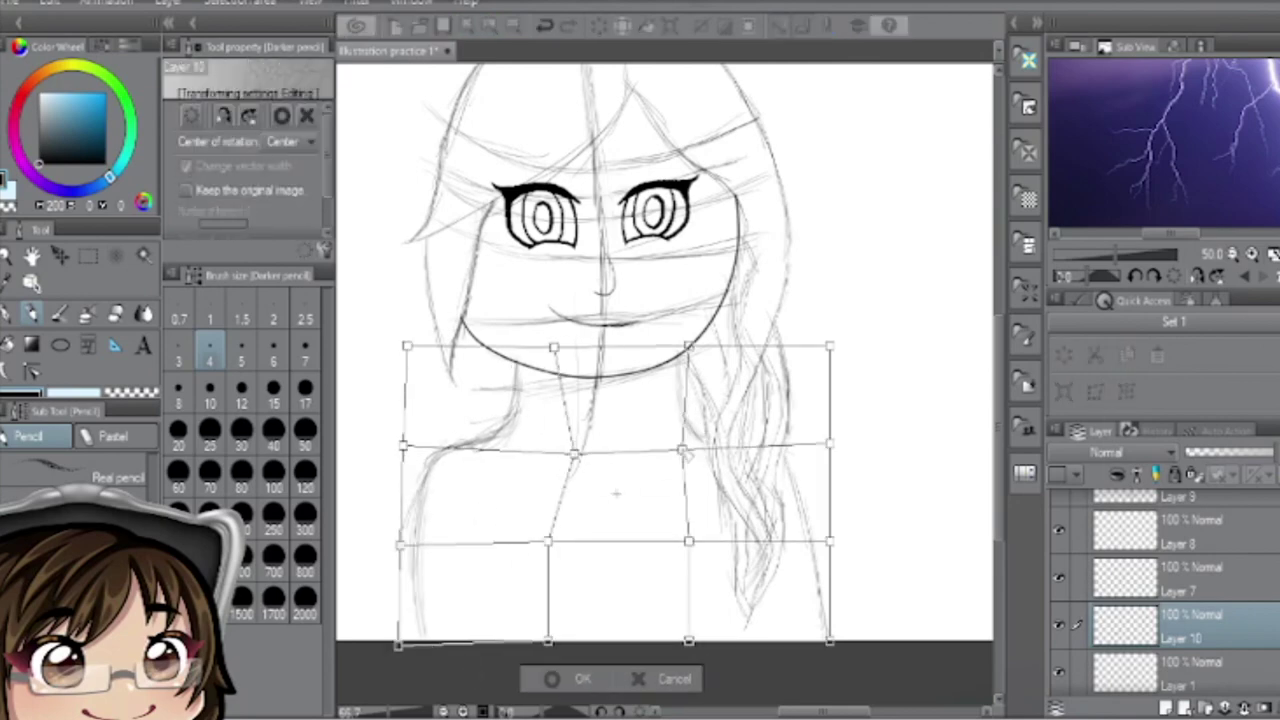
click(575, 679)
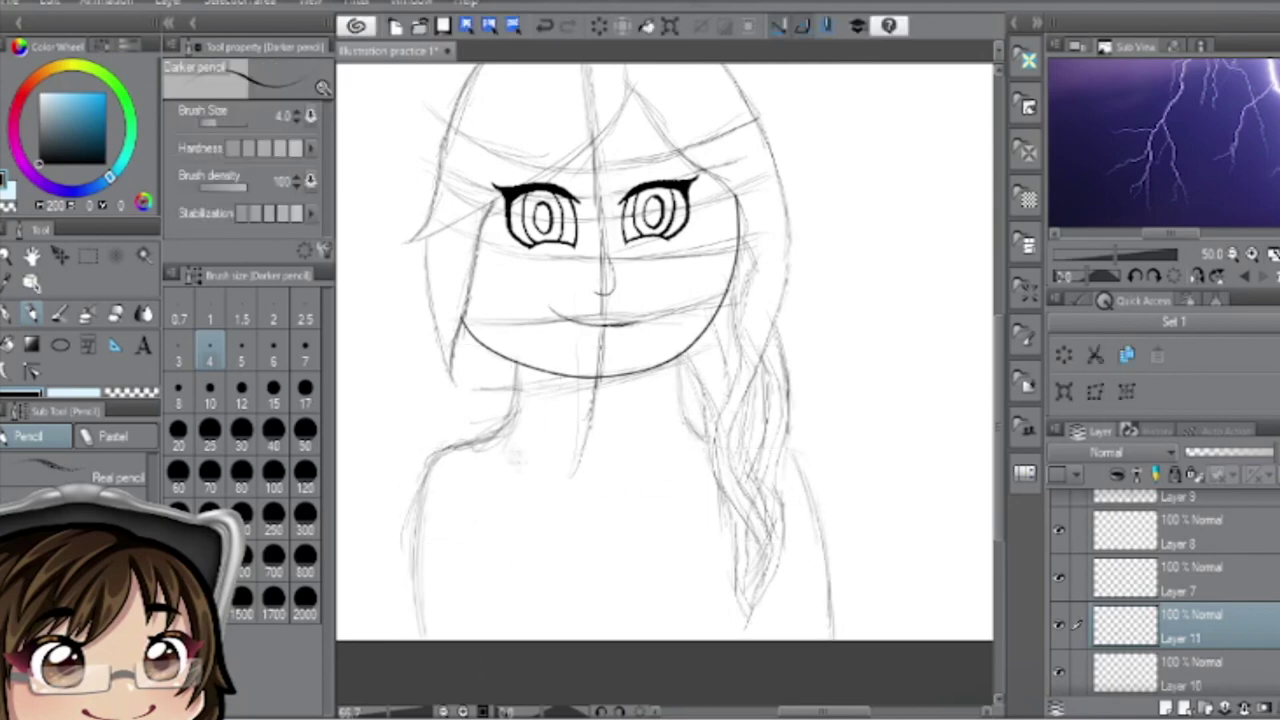
drag(540, 512, 660, 500)
drag(700, 440, 688, 495)
- Refine the body sketch on Layer 10 with another mesh transformation, pulling the neck and shoulder lines inward
click(1180, 670)
key(ctrl+shift+t)
drag(837, 443, 822, 440)
drag(543, 443, 562, 450)
drag(690, 440, 676, 437)
drag(620, 600, 625, 600)
drag(550, 347, 535, 343)
drag(567, 450, 566, 442)
click(575, 680)
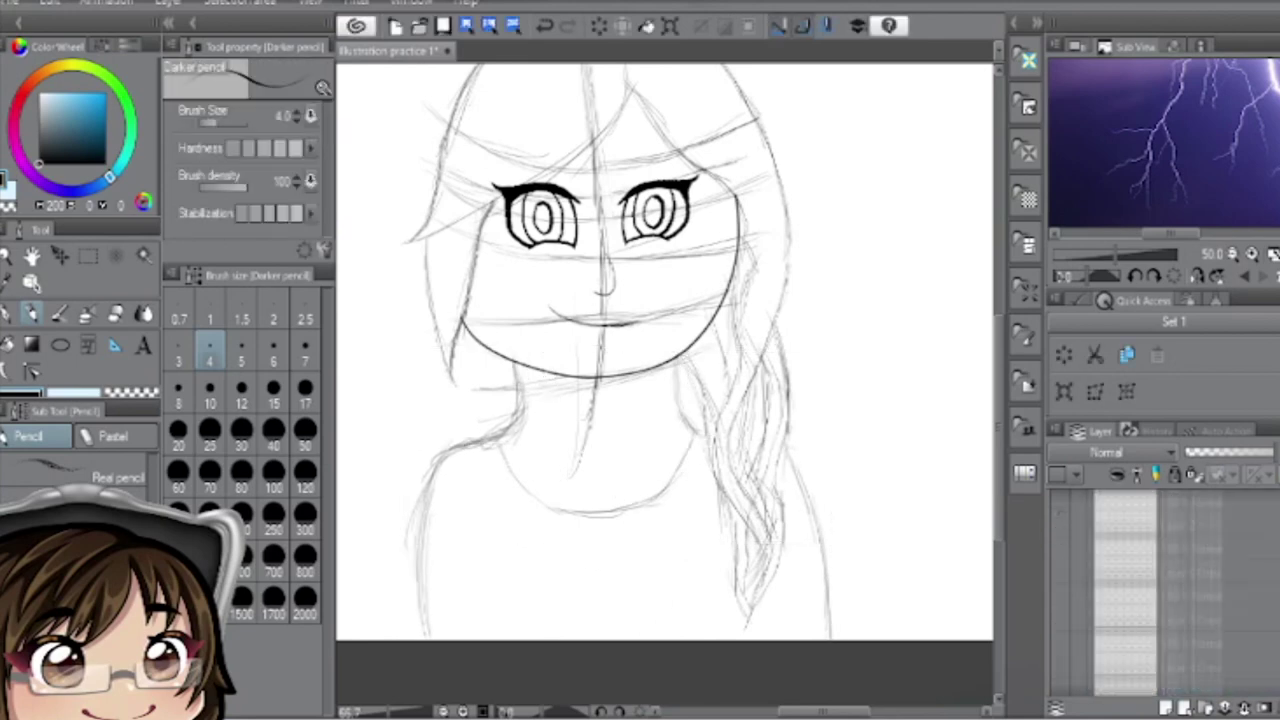
- Hide the face guide lines and sketch a shoulder strap on new Layer 12 with the Darker pencil
scroll(1262, 612, down, 1)
click(1220, 588)
drag(512, 428, 506, 456)
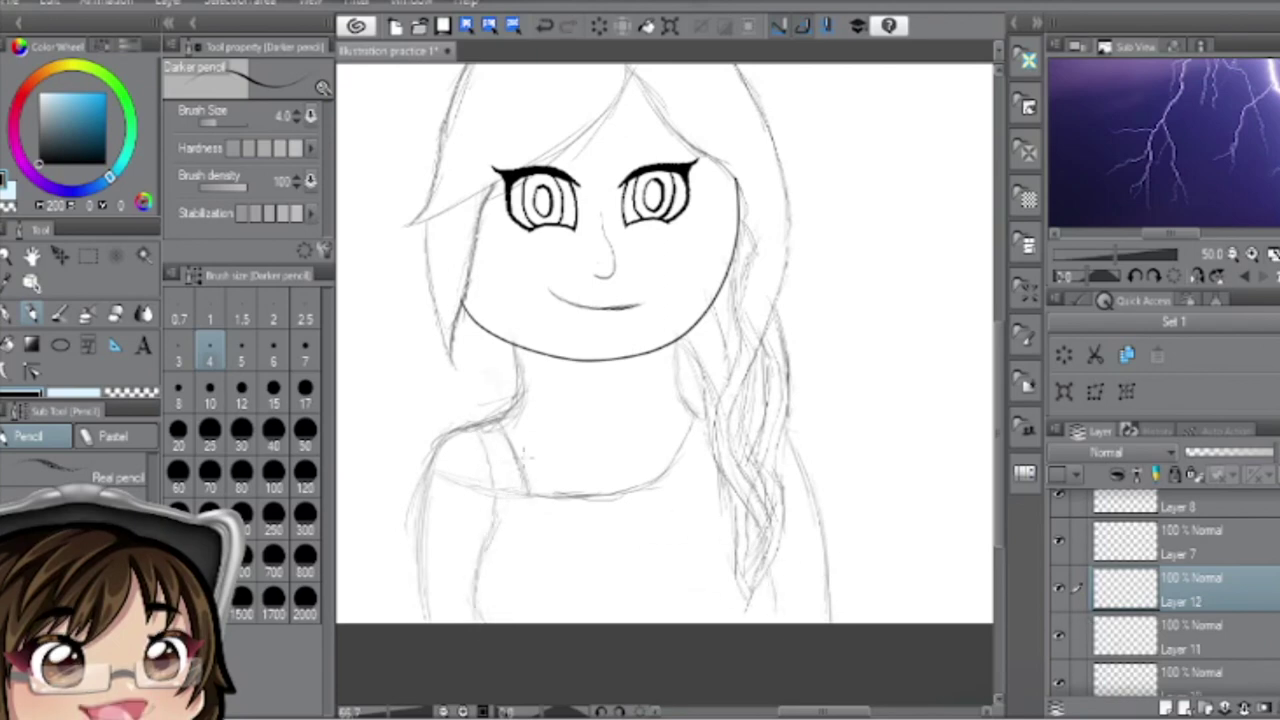
- Transform the neckline on Layer 11 to dip lower, and mesh-transform the strap on Layer 12 to meet it
click(1210, 637)
key(ctrl+shift+t)
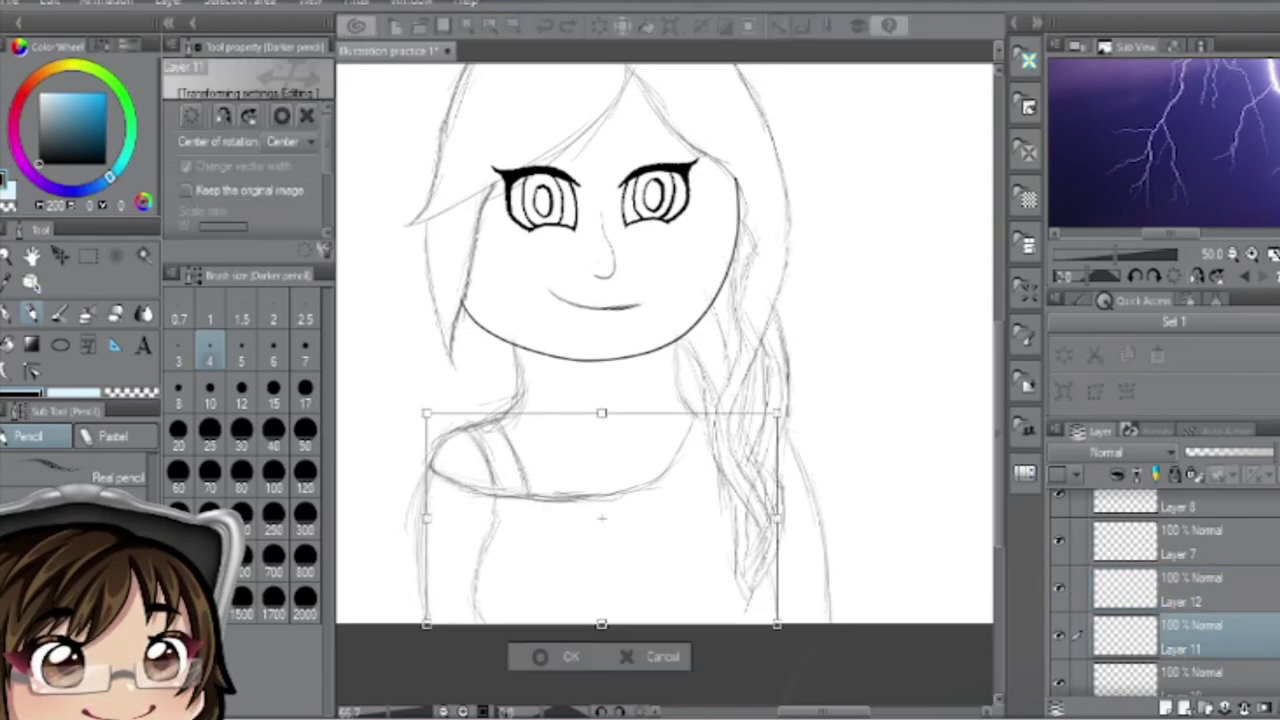
click(1210, 589)
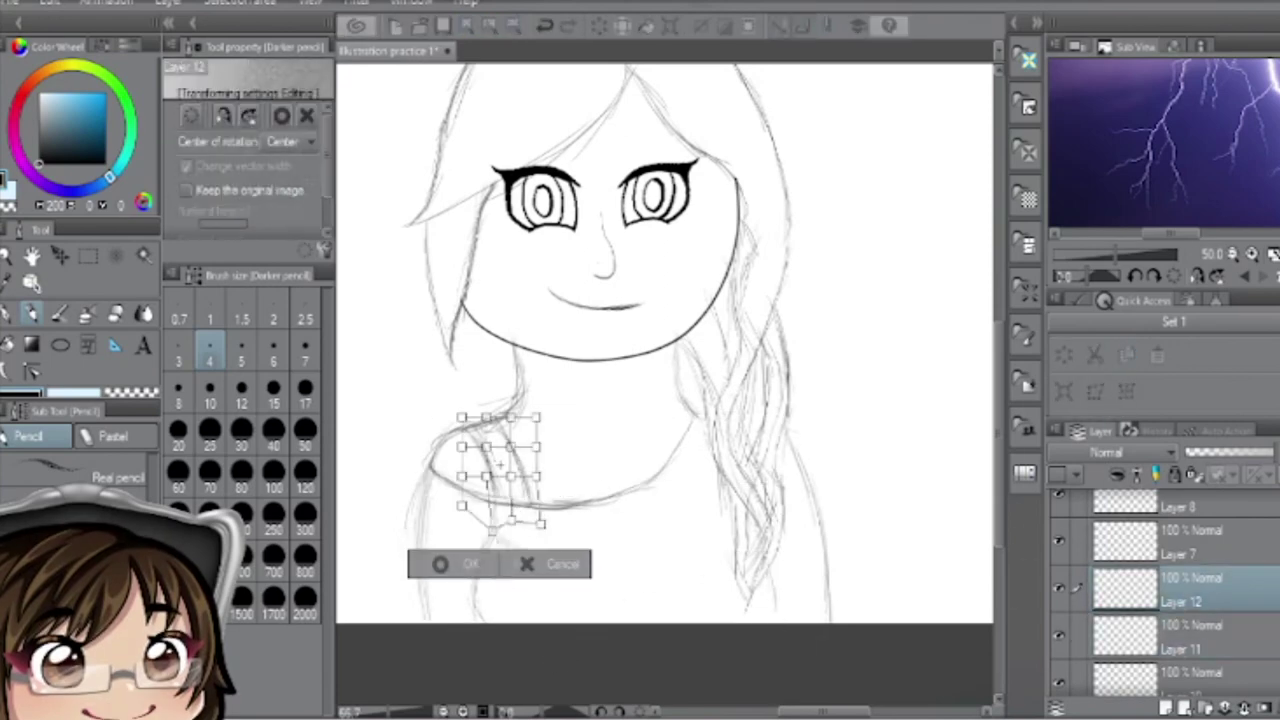
key(Return)
scroll(1165, 590, down, 3)
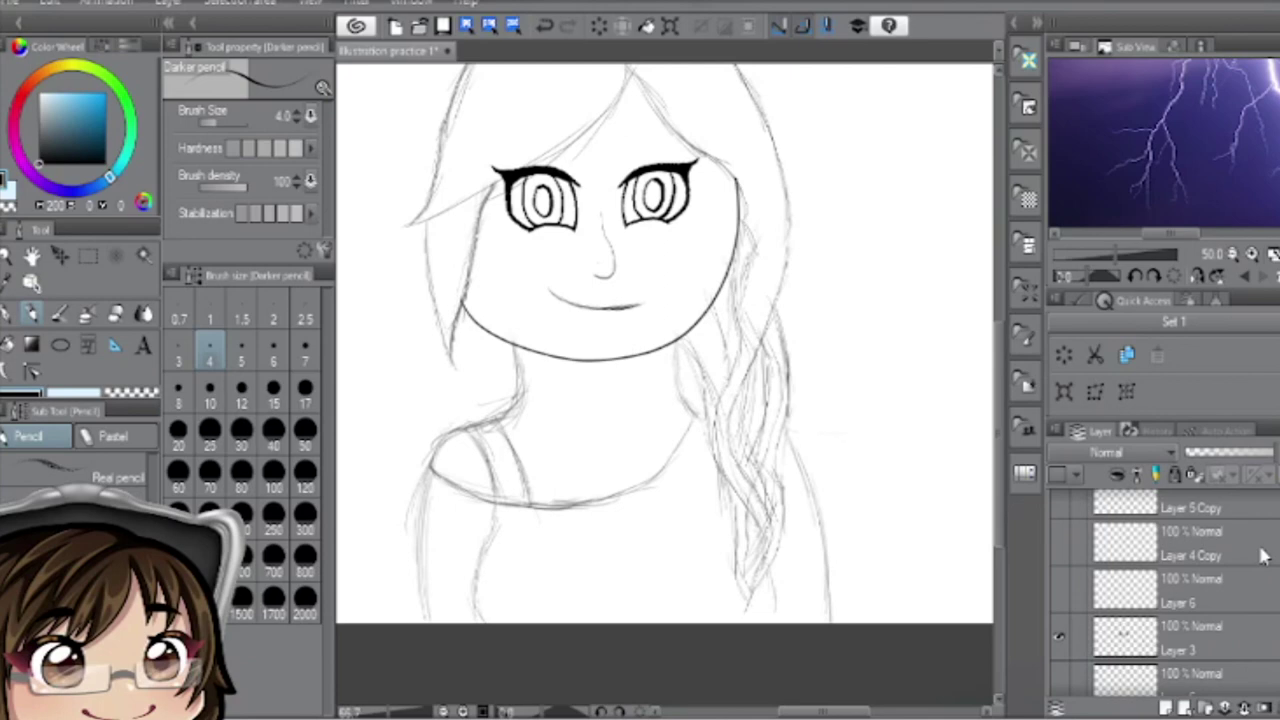
- Ink the left neck, shoulder and outer arm on Layer 12 with the For effect line pen at size 4, mesh-transforming the line to fit the sketch
key(p)
drag(518, 345, 428, 480)
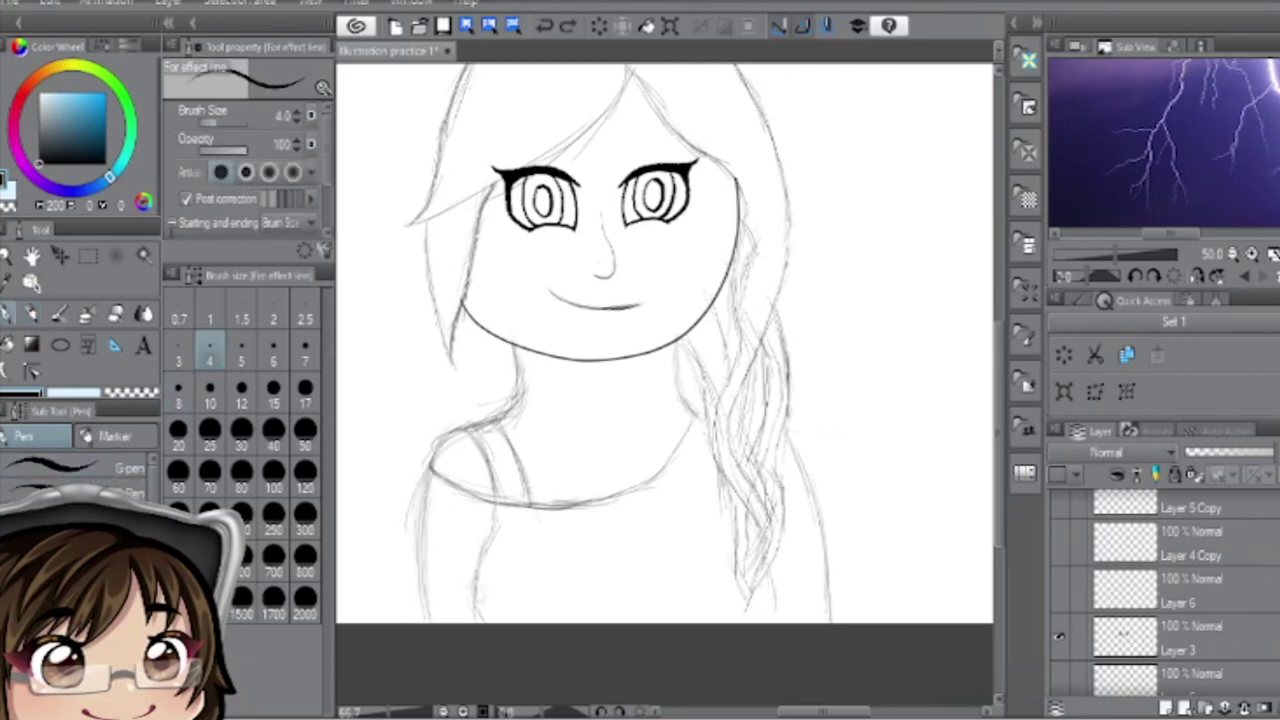
scroll(665, 340, up, 2)
drag(684, 340, 540, 566)
scroll(665, 340, up, 1)
mouse_move(650, 418)
mouse_down()
mouse_move(615, 595)
mouse_move(575, 606)
mouse_up()
key(ctrl+shift+t)
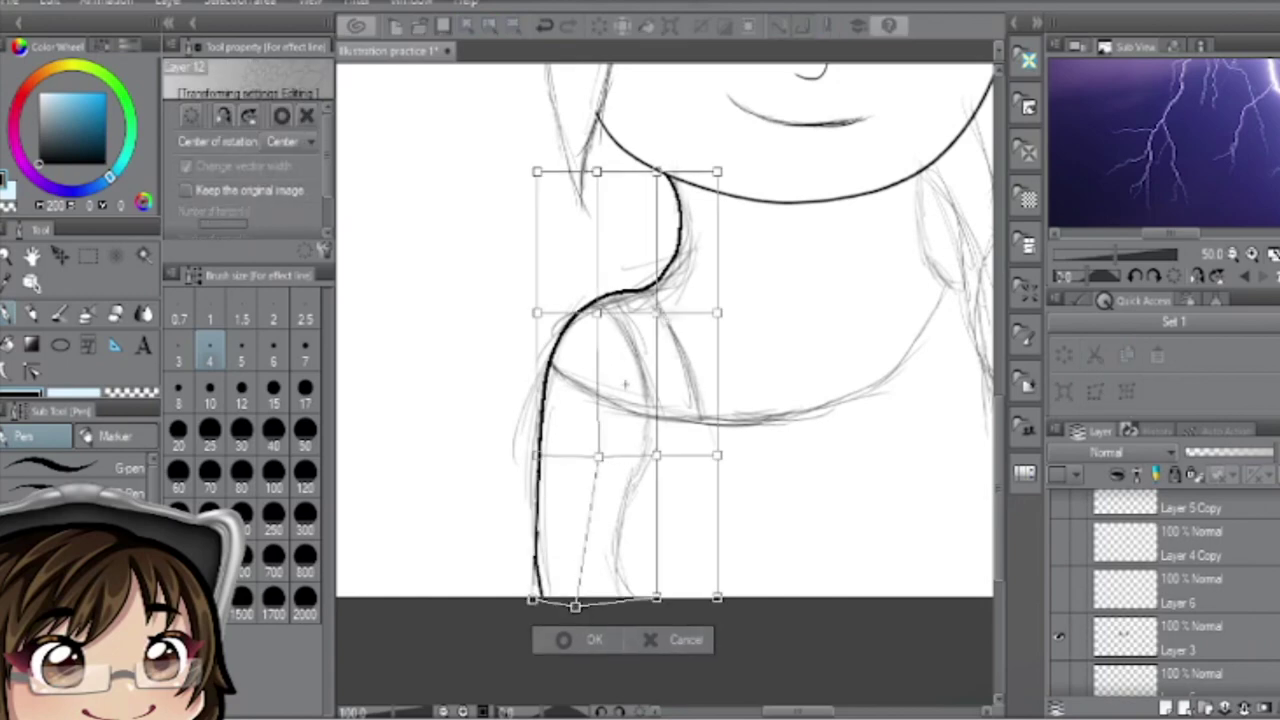
click(585, 640)
- Ink the right side of the neck down to the braid on Layer 12 and mesh-transform the line to fit the sketch
scroll(665, 340, up, 2)
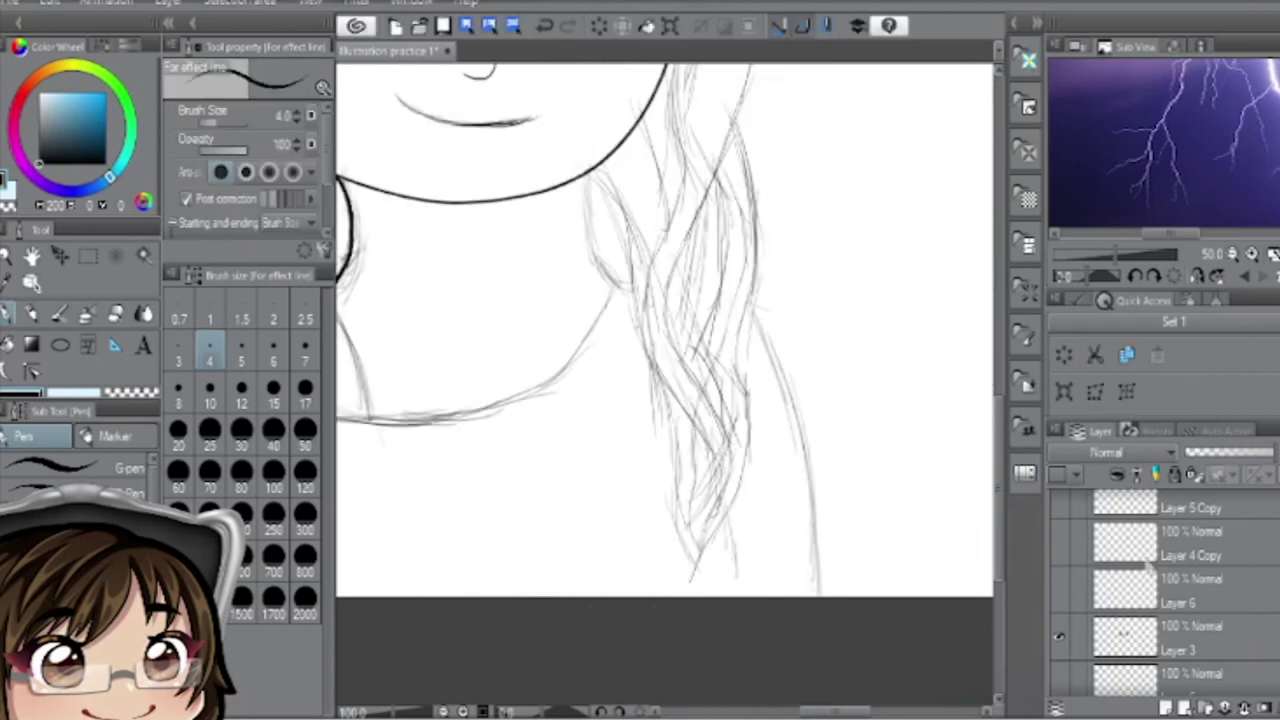
drag(553, 362, 610, 530)
key(ctrl+shift+t)
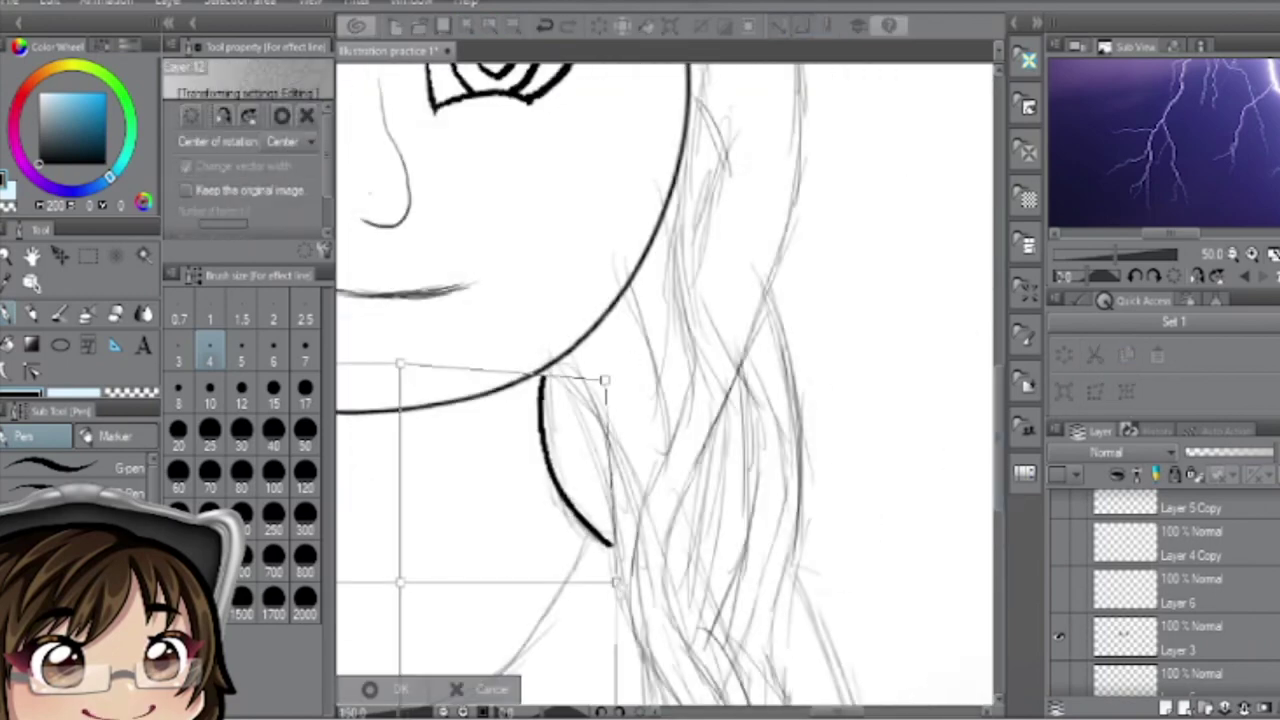
key(Return)
- Ink the right shoulder and arm on Layer 12, and clean up the line's upper end where it meets the braid
scroll(665, 390, up, 3)
scroll(665, 390, down, 3)
scroll(665, 385, down, 2)
mouse_move(665, 300)
mouse_down()
mouse_move(650, 360)
mouse_move(650, 540)
mouse_up()
scroll(1128, 580, up, 5)
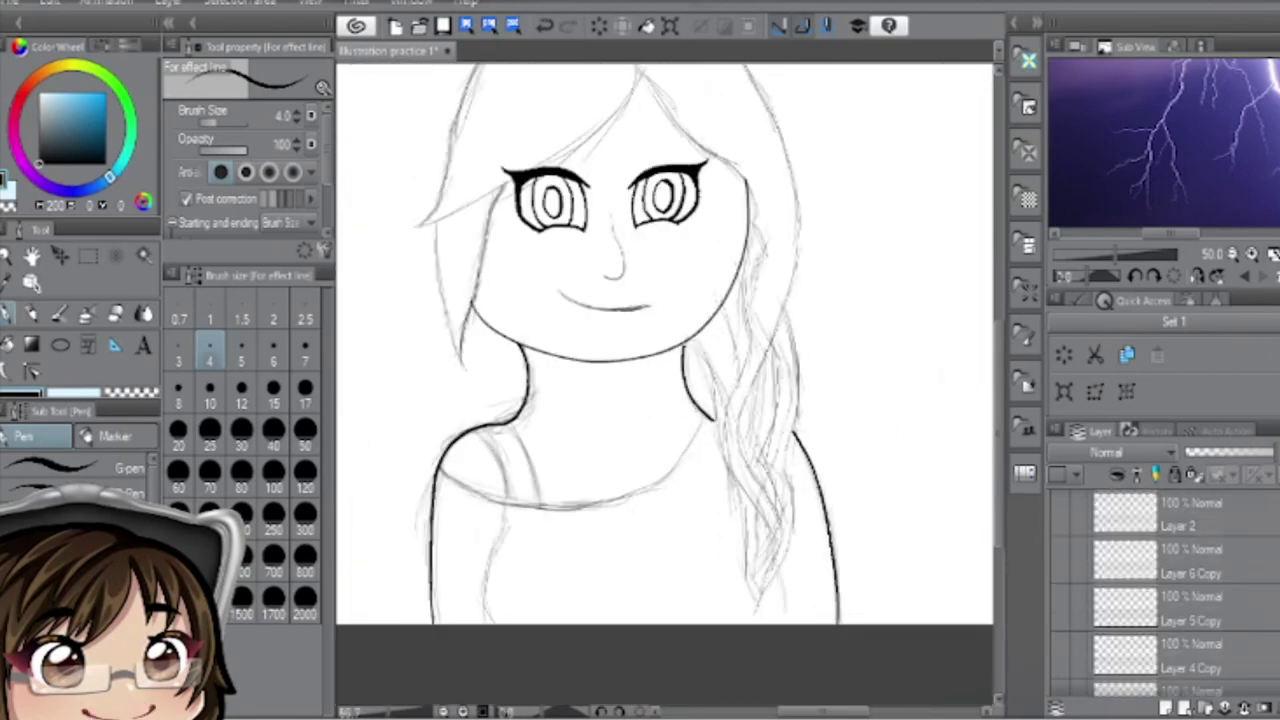
key(ctrl+shift+t)
key(e)
key(p)
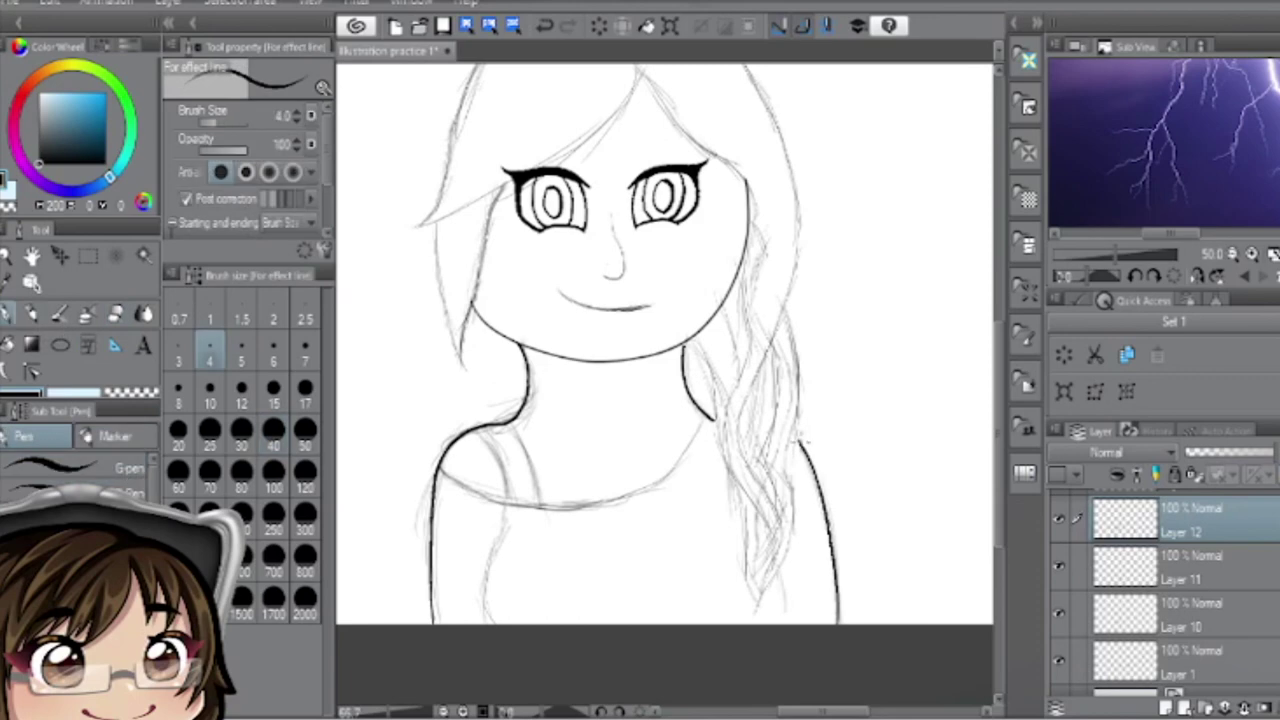
scroll(825, 470, up, 3)
scroll(560, 464, down, 3)
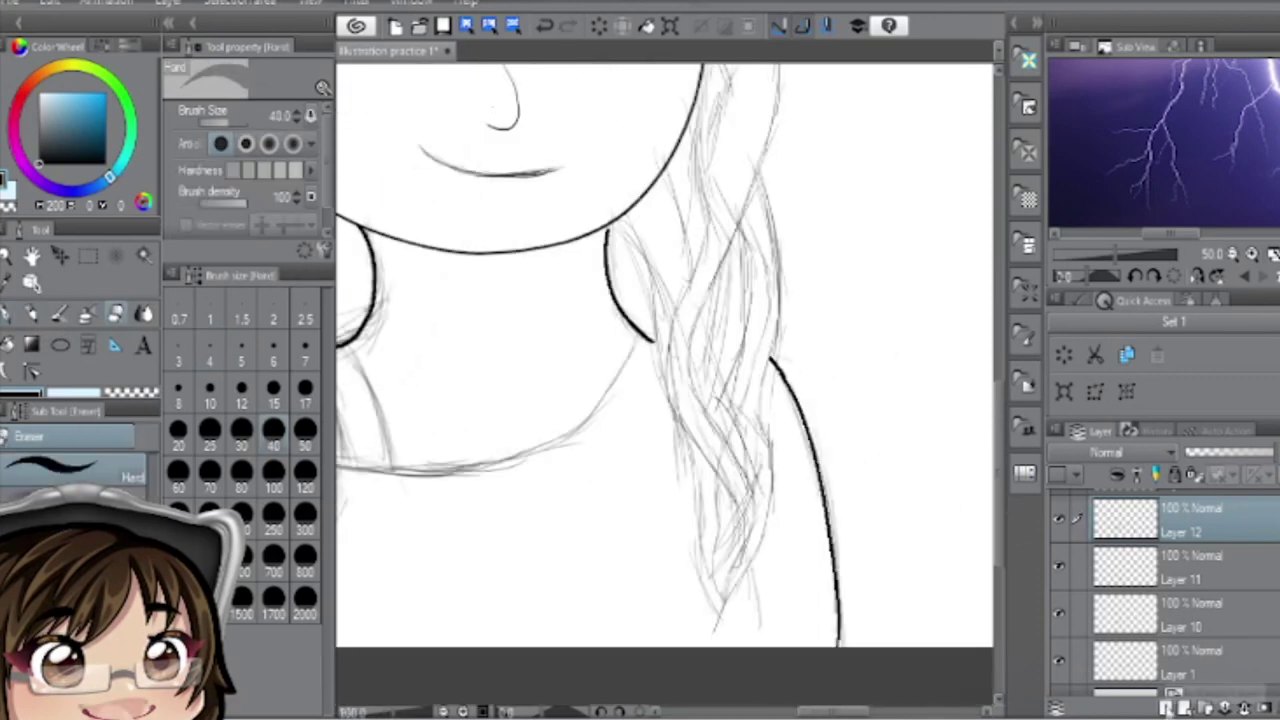
- Ink the inner line of the left arm on new Layer 13 and mesh-transform it to follow the sketched curve
drag(450, 300, 610, 340)
mouse_move(567, 462)
mouse_down()
mouse_move(545, 655)
mouse_move(523, 663)
mouse_move(560, 668)
mouse_up()
click(1128, 393)
drag(525, 594, 494, 586)
drag(523, 663, 521, 690)
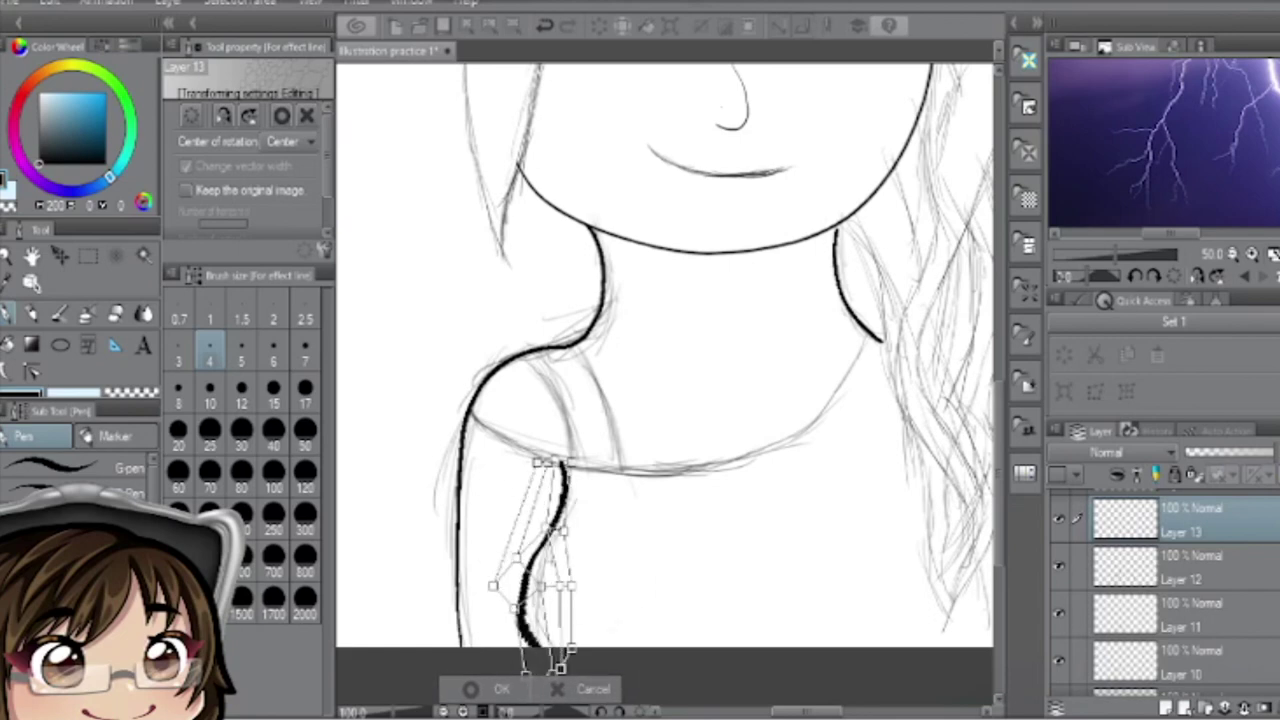
scroll(548, 580, down, 2)
drag(560, 540, 562, 560)
scroll(665, 380, up, 3)
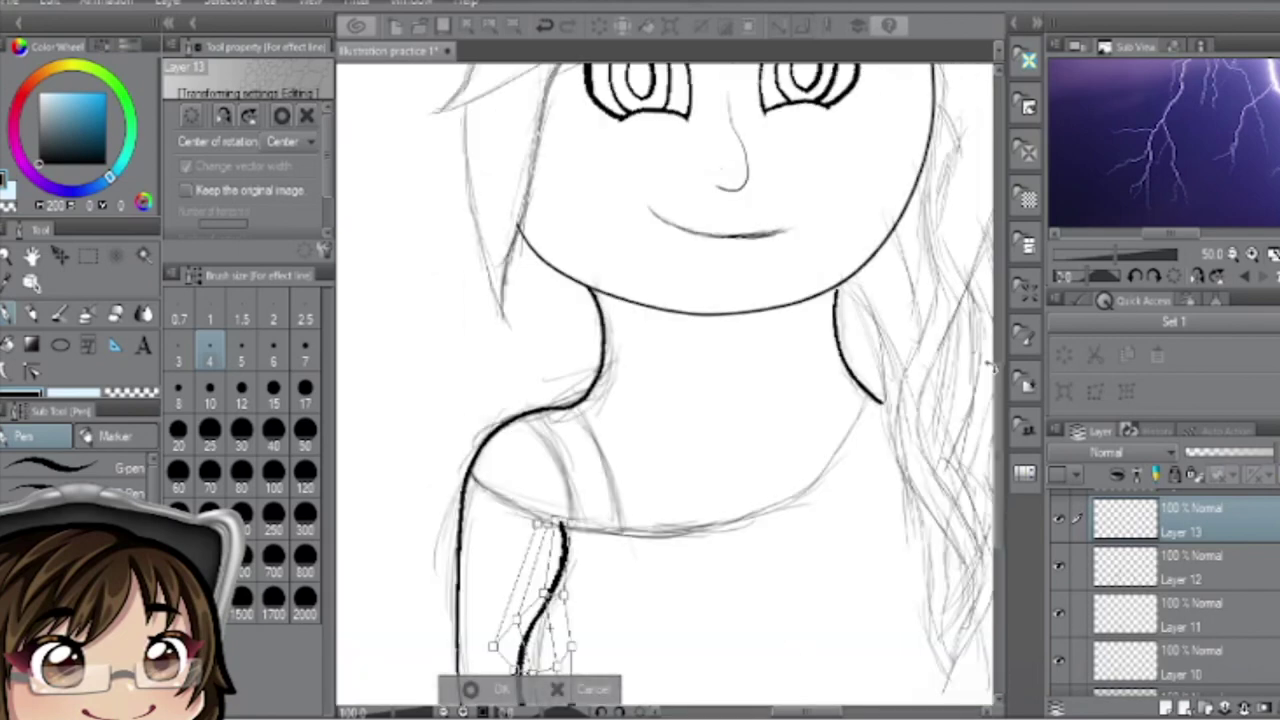
key(Return)
- Ink both edges of the shoulder strap on new Layer 14 and mesh-transform them to fit the sketch
key(ctrl+shift+n)
key(ctrl+v)
key(ctrl+t)
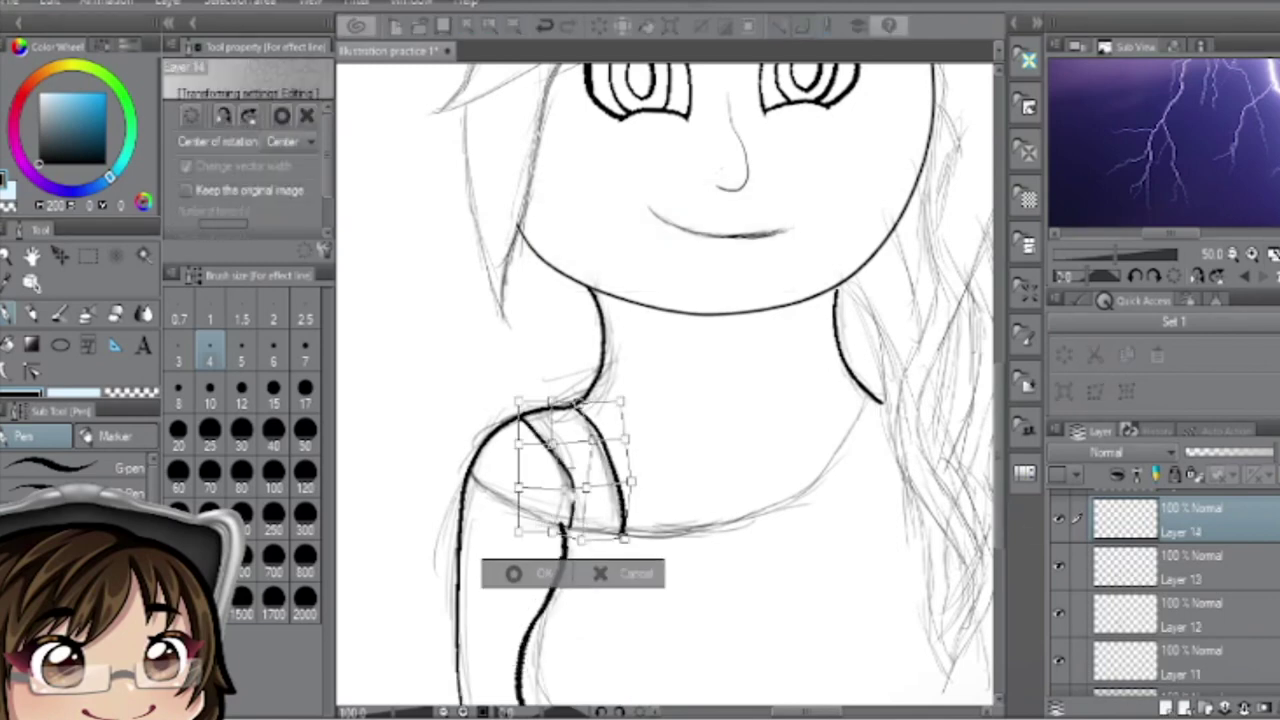
drag(570, 470, 564, 471)
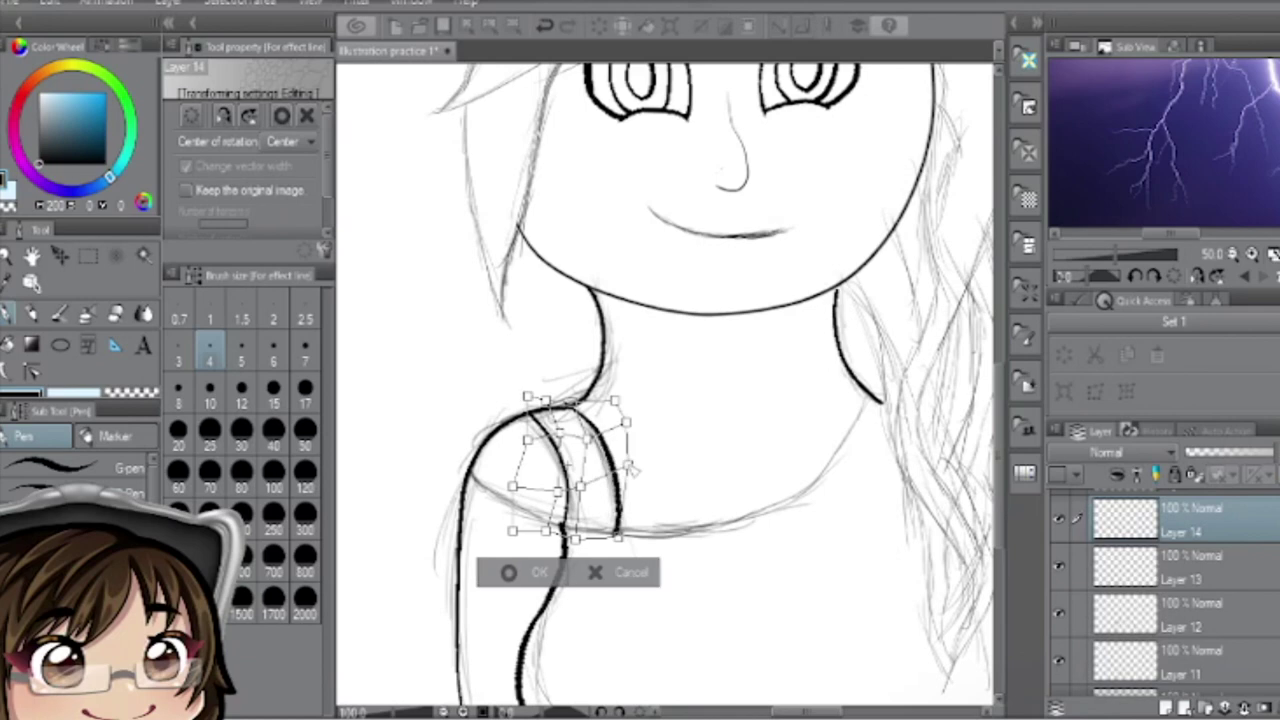
key(Return)
key(ctrl+t)
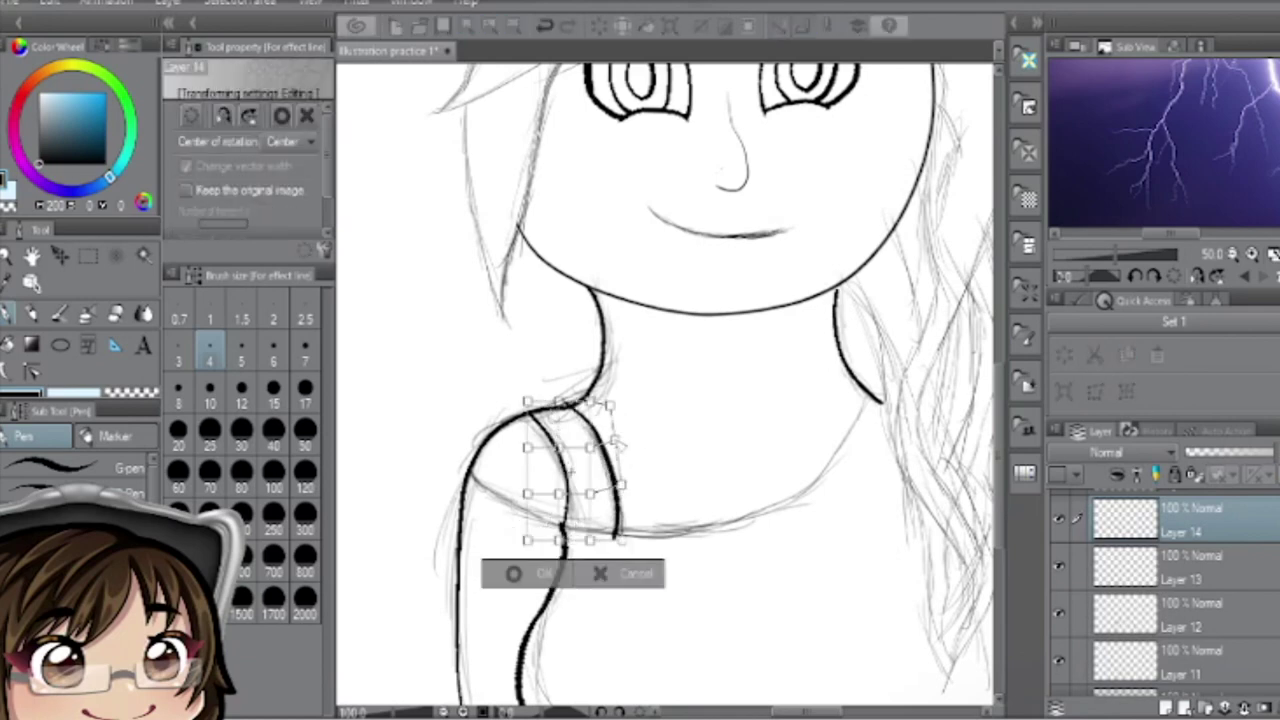
key(Return)
- Ink the neckline on Layer 15 from the left shoulder to the right side of the neck, mesh-transforming it to match the sketch
drag(464, 468, 874, 396)
scroll(665, 390, down, 1)
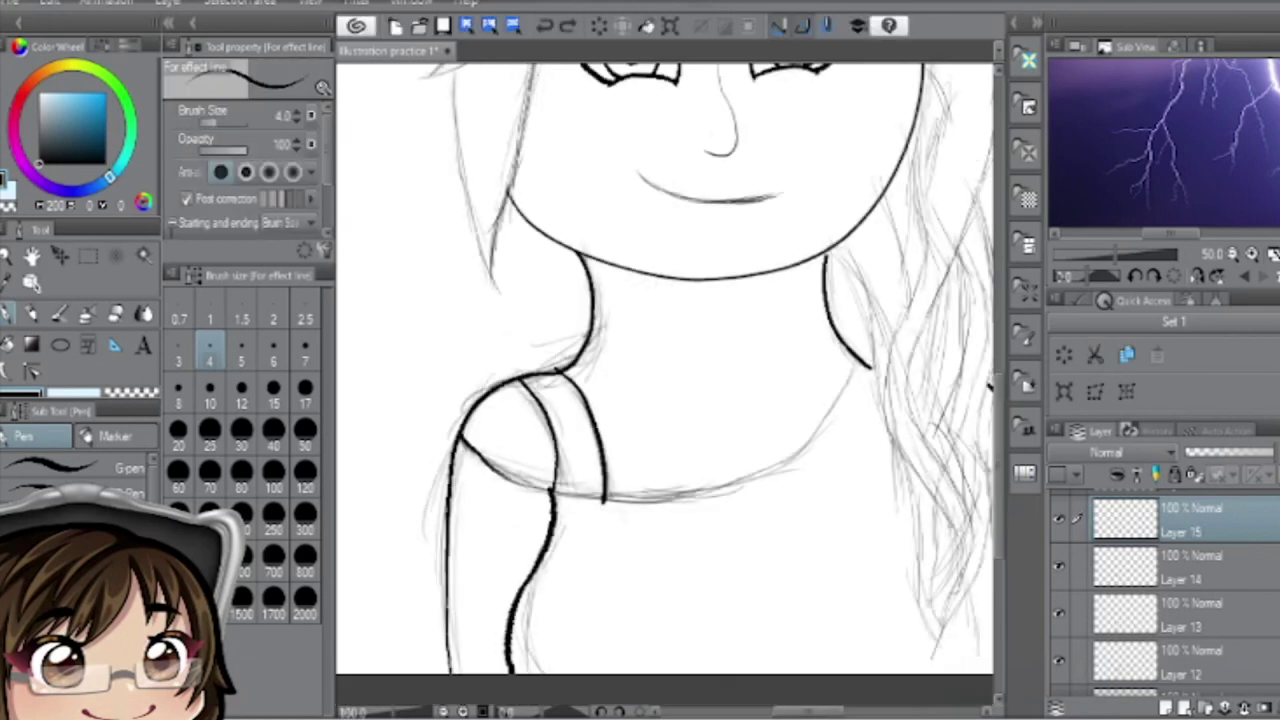
key(ctrl+t)
drag(725, 498, 742, 510)
drag(461, 498, 489, 492)
mouse_move(857, 400)
mouse_down()
mouse_move(872, 408)
mouse_move(868, 460)
mouse_up()
key(Return)
- Clean up the inner arm line on Layer 13 with the Hard eraser at size 12, and mesh-transform it to fit the arm
click(1180, 613)
key(e)
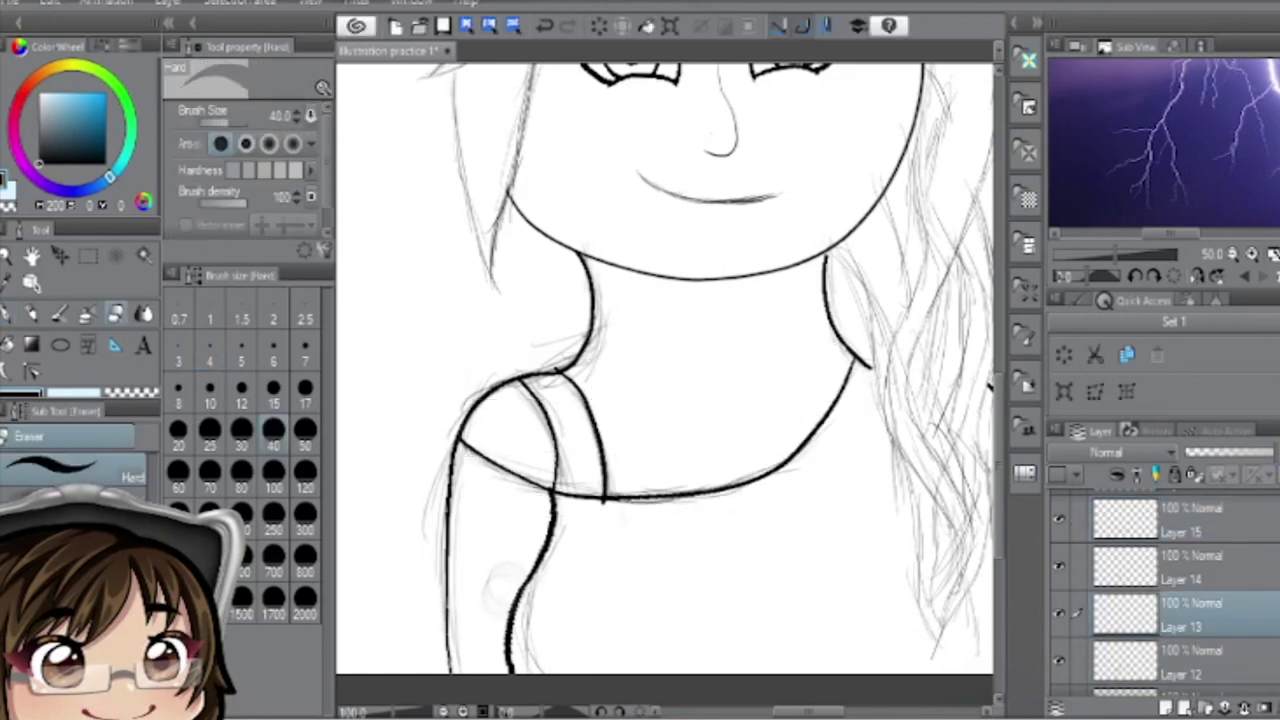
scroll(665, 370, down, 2)
key(bracketleft)
key(bracketleft)
key(bracketleft)
key(bracketleft)
key(bracketleft)
key(bracketleft)
scroll(536, 582, up, 2)
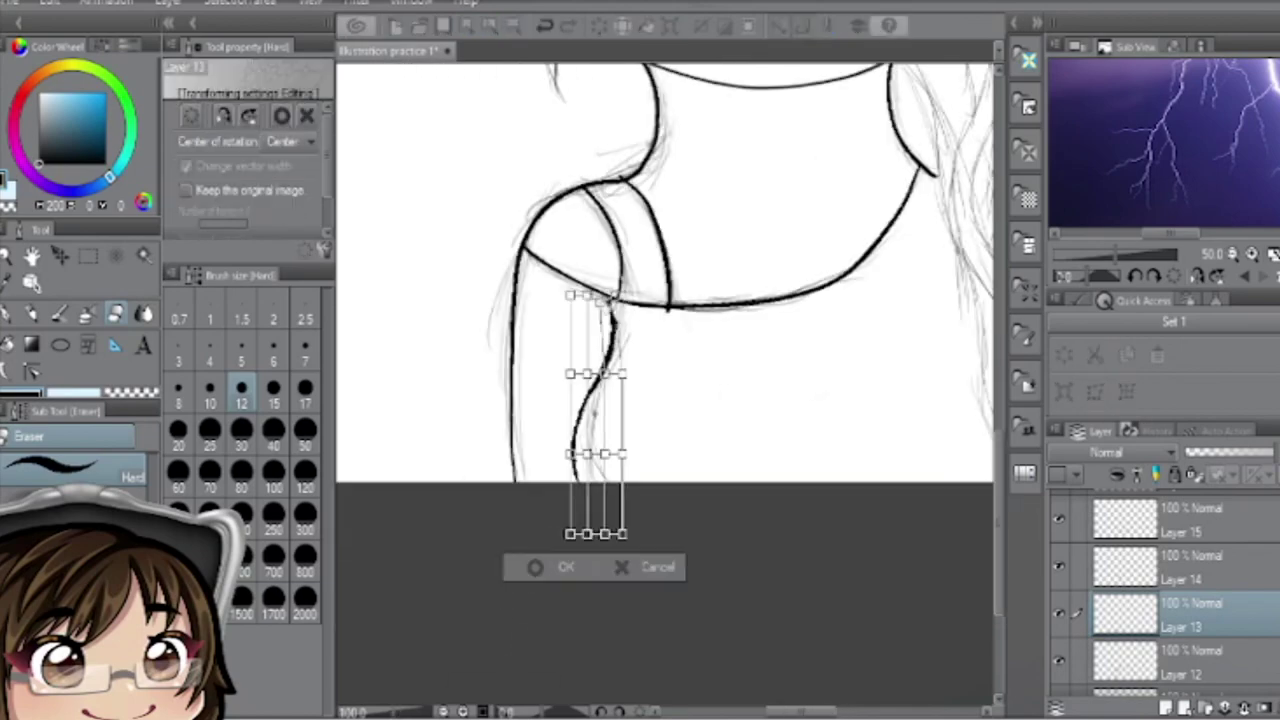
click(565, 568)
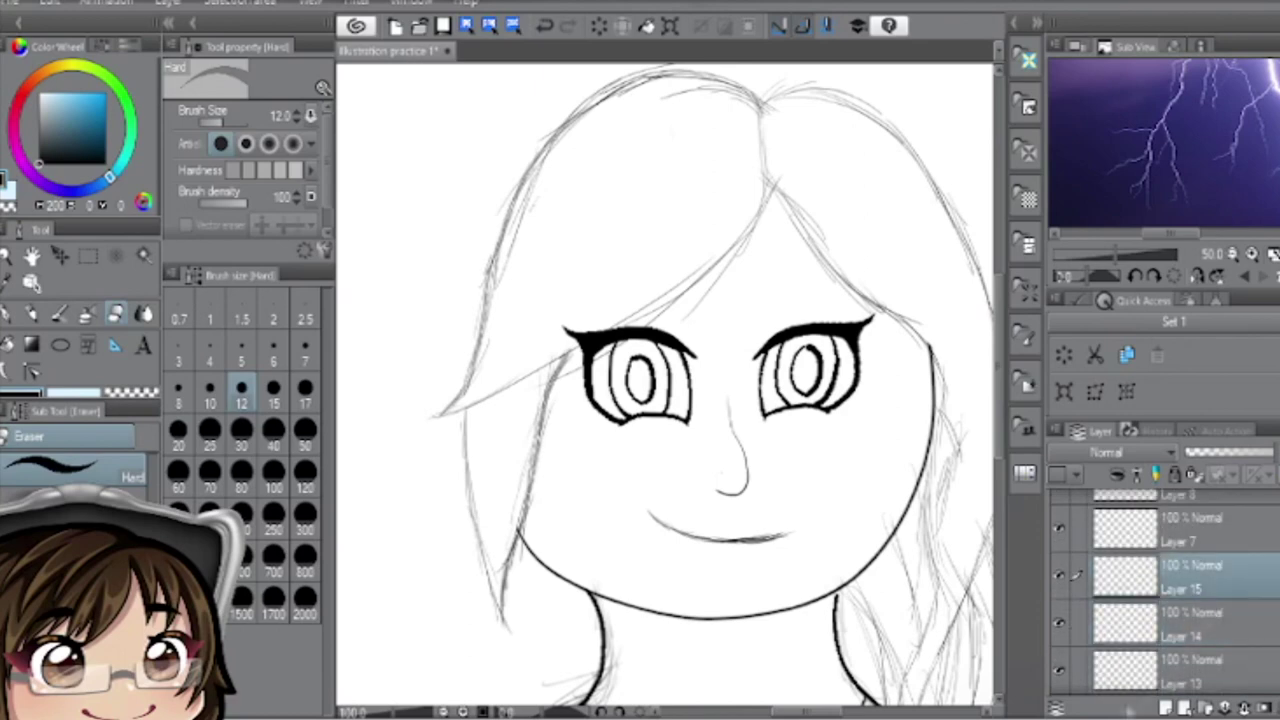
- Ink the two edges of the left side lock on Layers 15 and 16 with the size 4 pen, mesh-transforming each line
key(p)
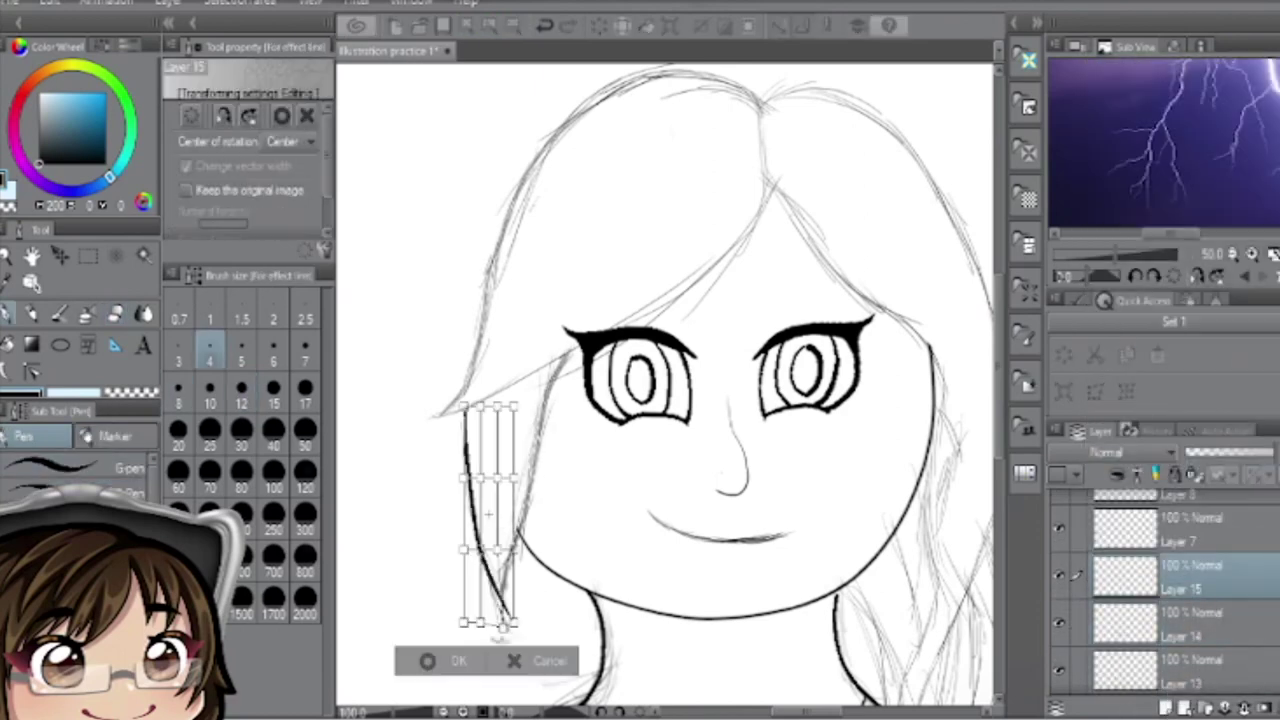
key(Return)
key(ctrl+t)
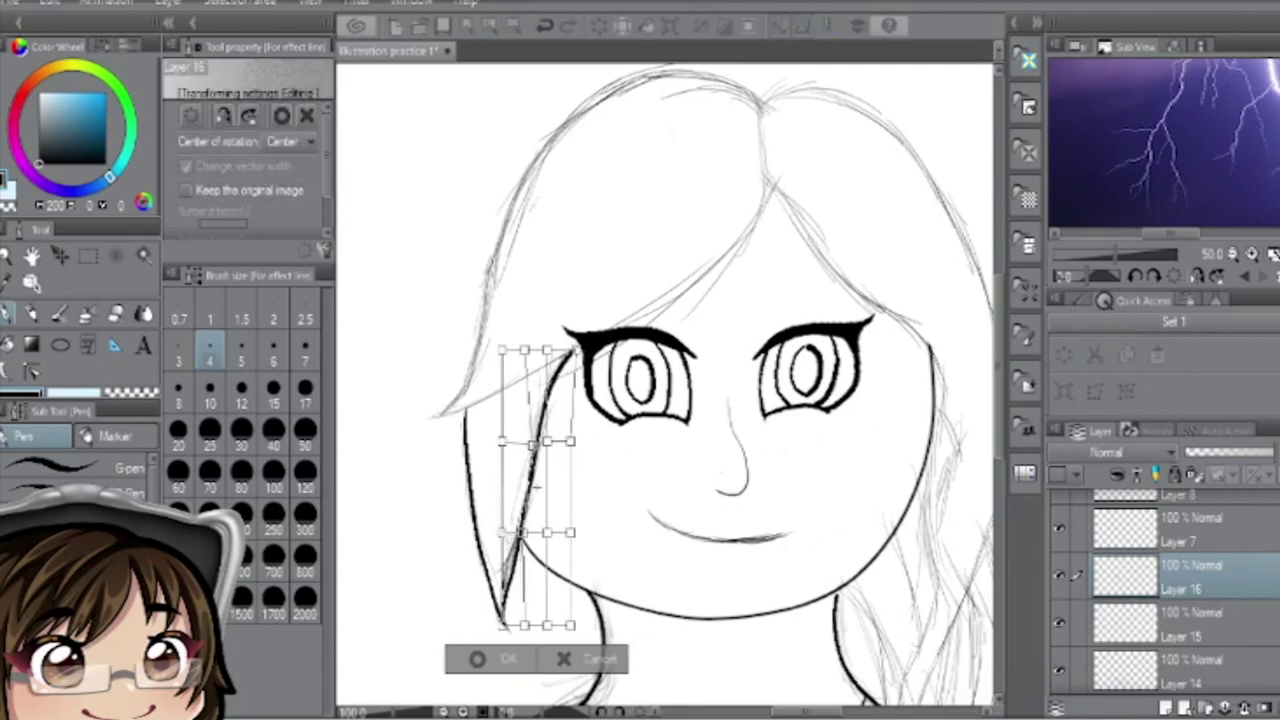
key(Return)
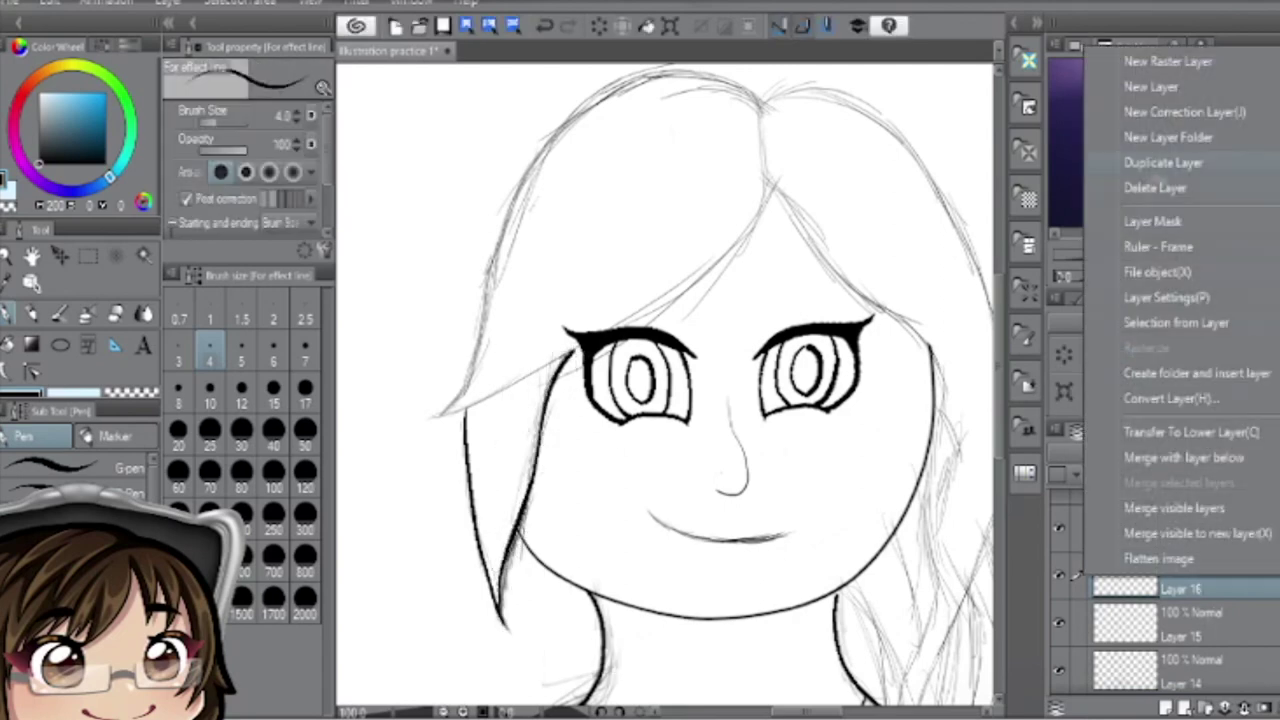
- Ink the lower edge of the left fringe on Layer 16 from its tip to the parting, mesh-transforming it to fit
drag(435, 415, 765, 175)
key(ctrl+t)
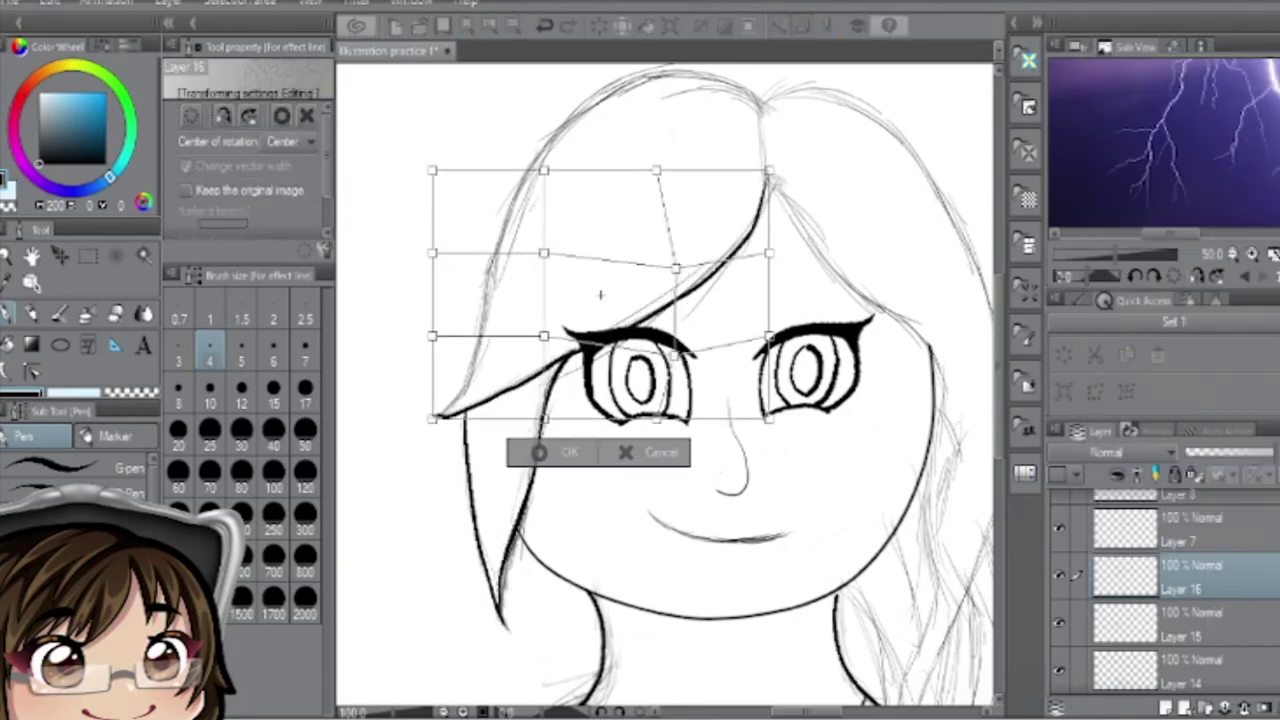
drag(672, 262, 663, 258)
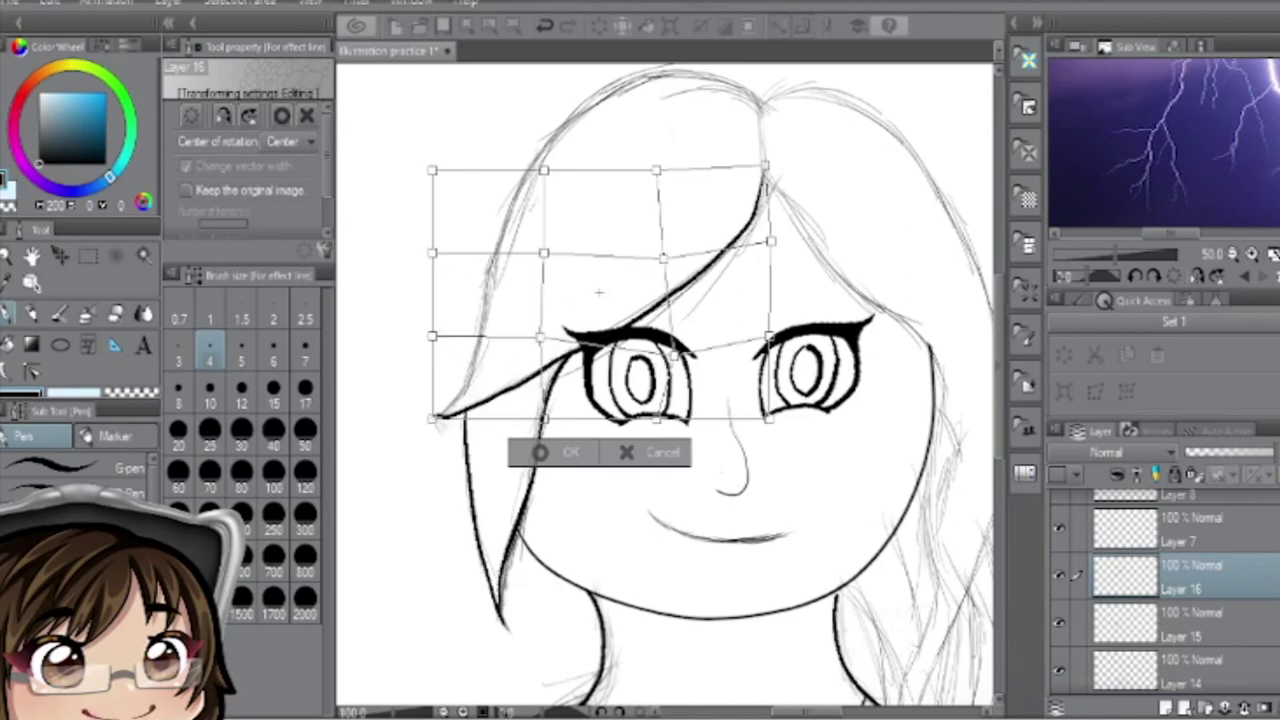
drag(432, 336, 433, 351)
key(Return)
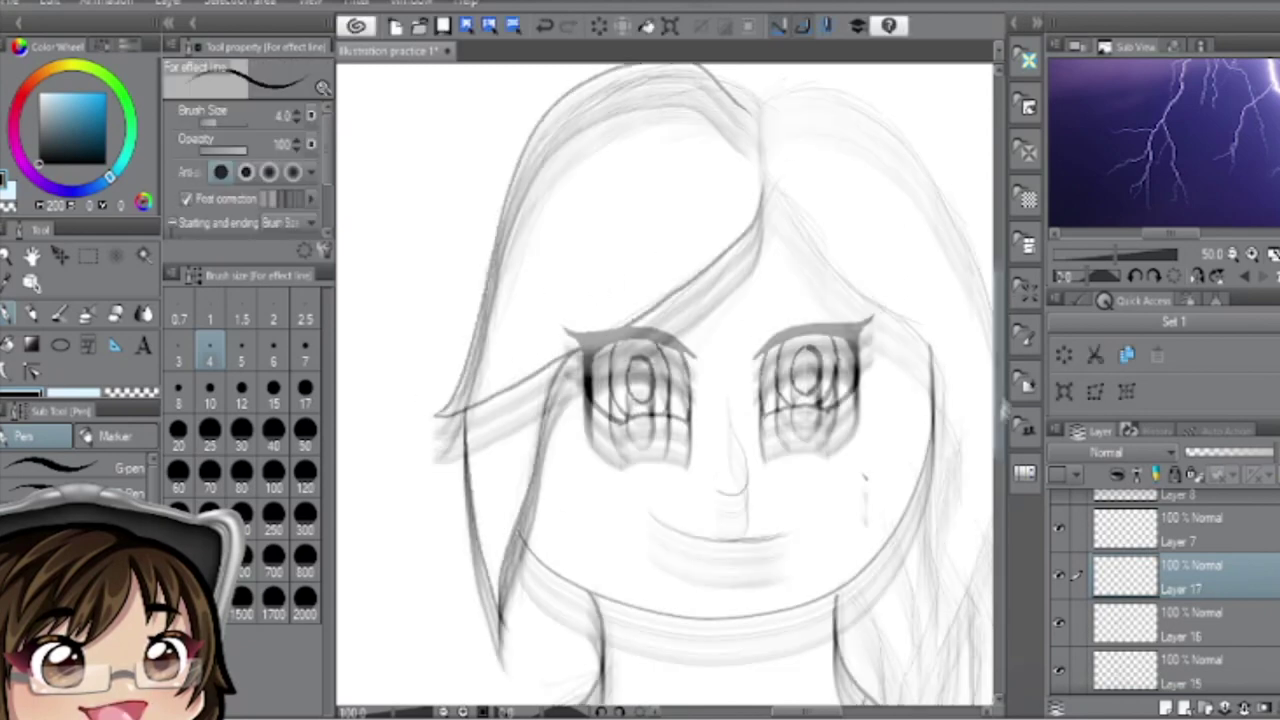
- Mesh-transform the inked outer outline of the left hair on Layer 17 to follow the sketch from the fringe tip to the crown
key(ctrl+shift+t)
scroll(666, 394, up, 3)
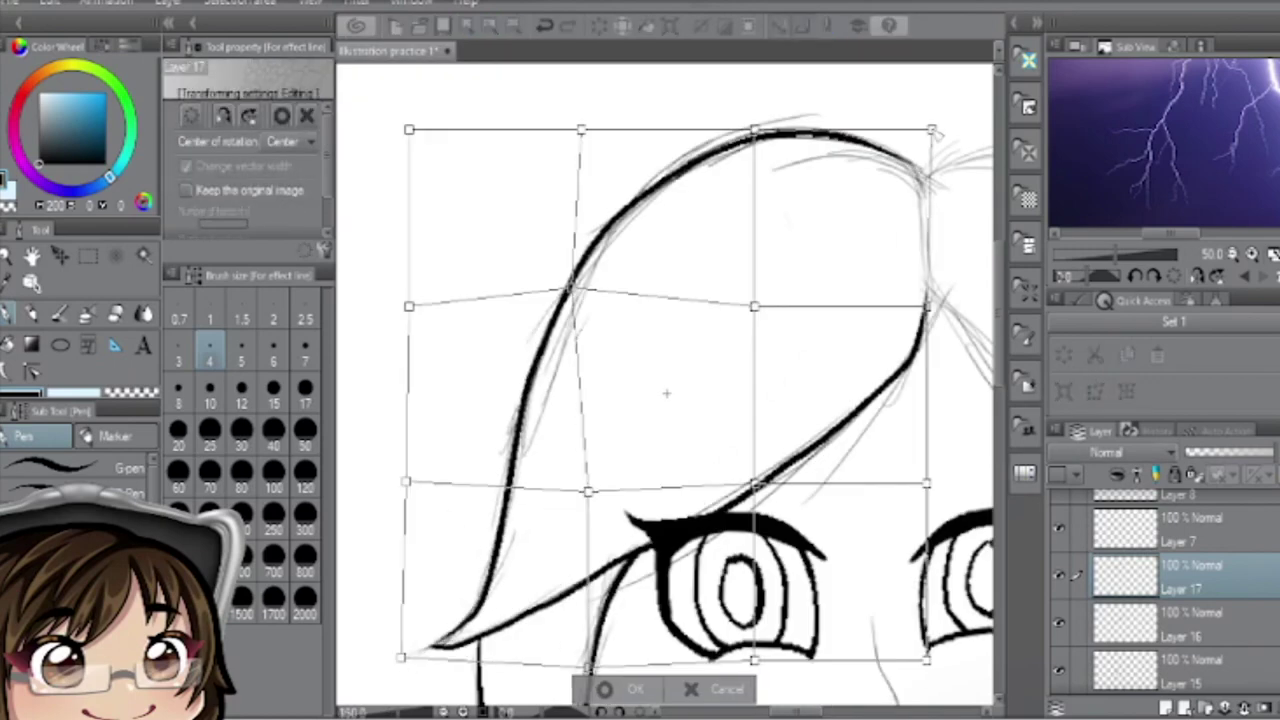
key(Return)
- Ink the right fringe edge on Layer 17 from the parting to beside the face, and mesh-transform its curve to the sketch
mouse_move(958, 317)
mouse_down()
mouse_move(598, 317)
mouse_move(832, 642)
mouse_up()
key(ctrl+shift+t)
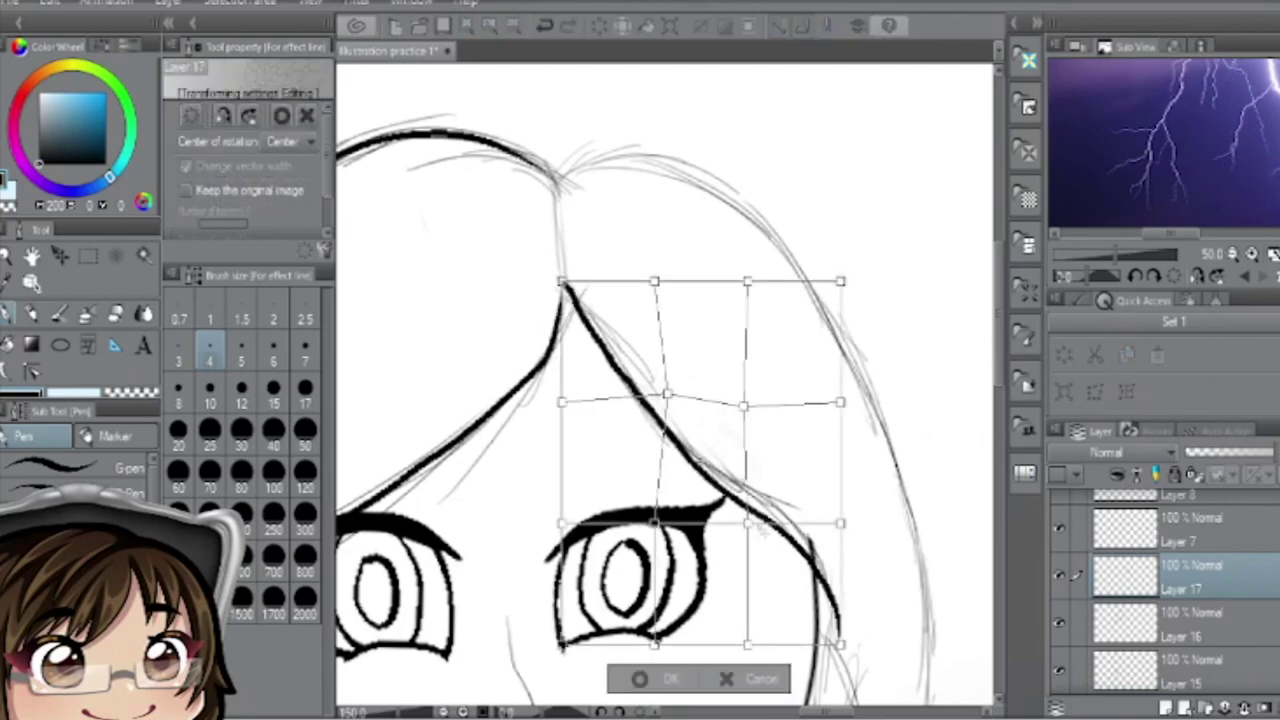
drag(747, 524, 770, 503)
drag(562, 402, 583, 393)
drag(765, 570, 745, 312)
key(Return)
scroll(665, 385, down, 3)
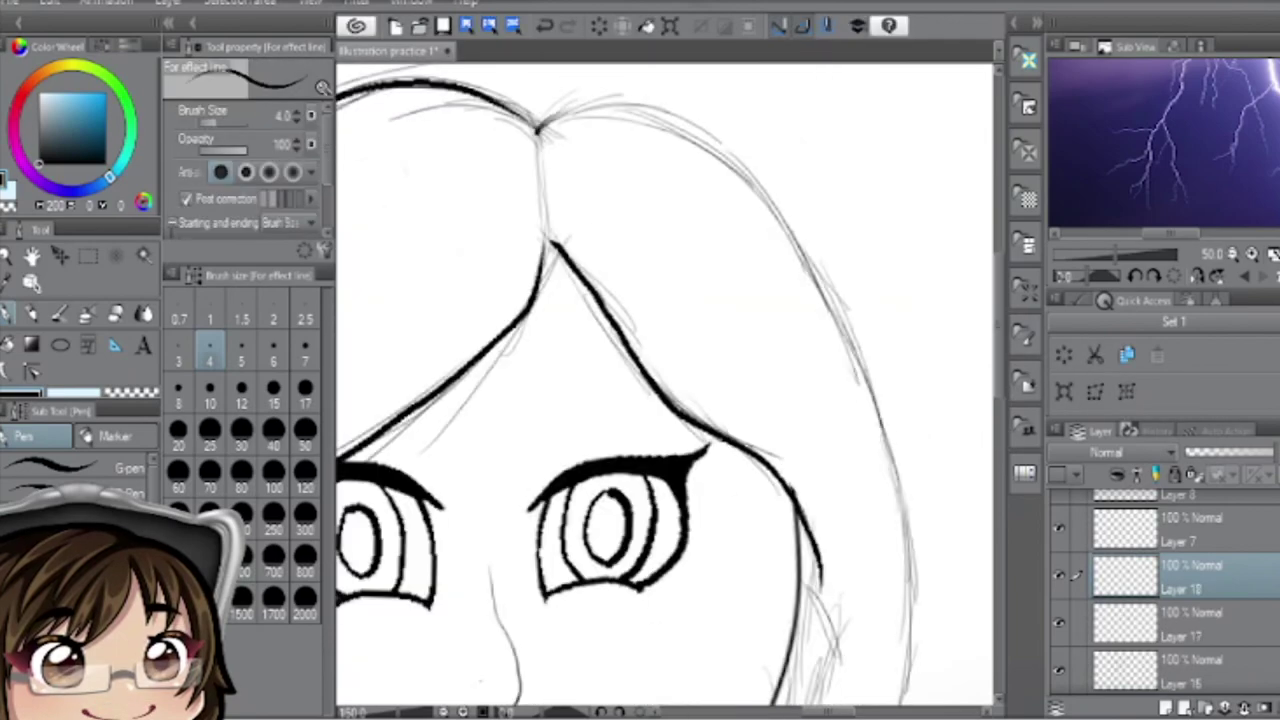
- Mesh-transform the right hair outline on Layer 18 so it curves from the crown down to the braid
key(ctrl+shift+t)
drag(811, 467, 811, 322)
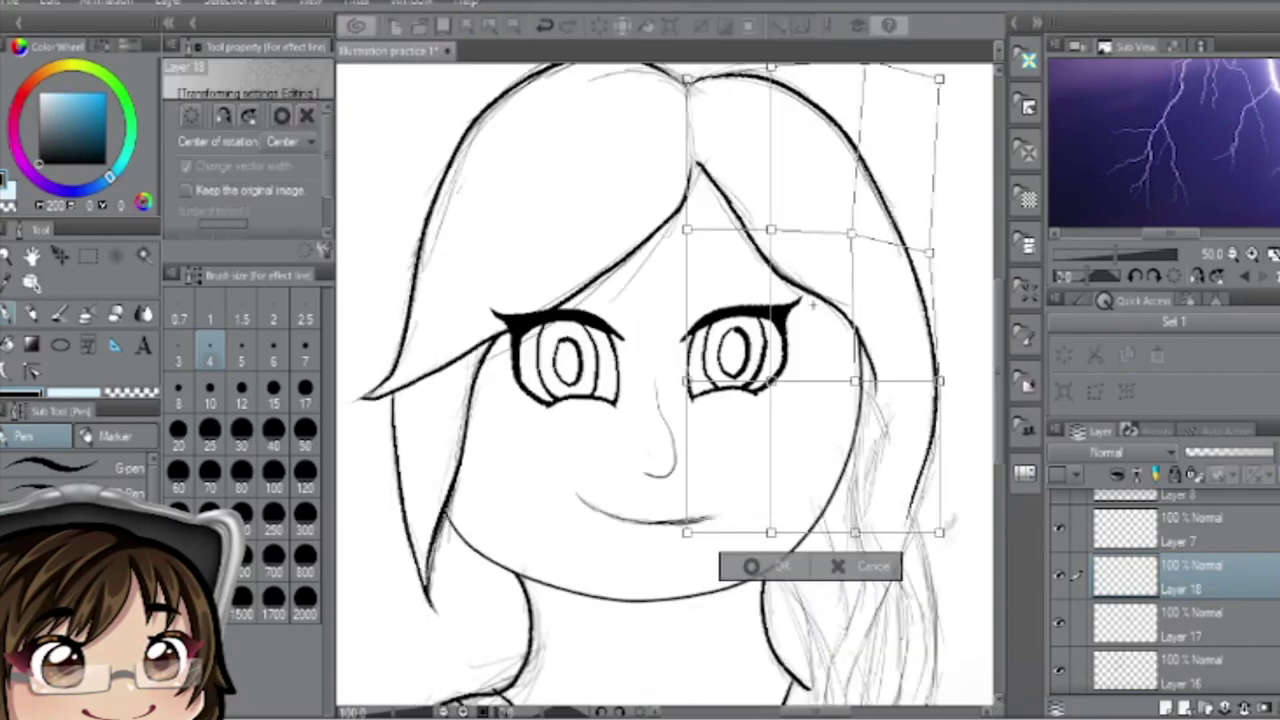
key(Return)
scroll(1065, 562, down, 5)
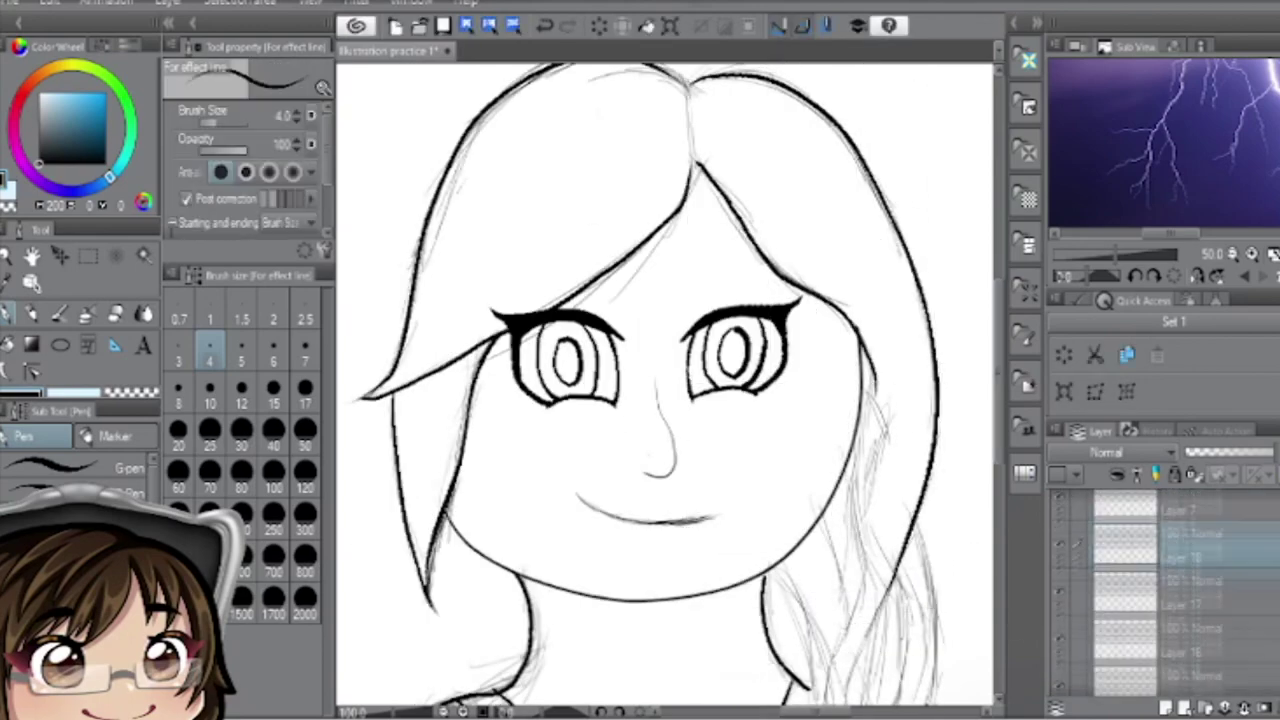
- Ink the inner edge of the braid below the jaw on Layer 19 with the size 3 pen, mesh-transforming it to the sketch
click(1060, 555)
scroll(665, 385, down, 5)
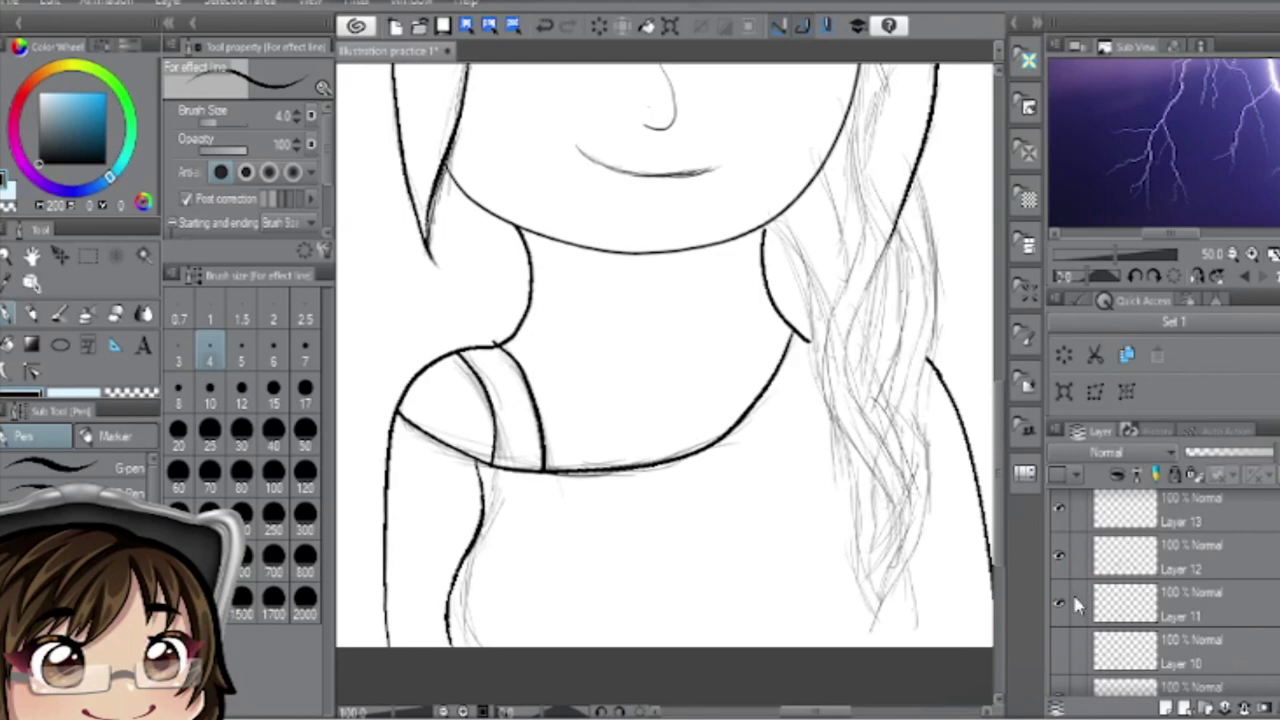
scroll(665, 385, up, 3)
scroll(665, 385, right, 3)
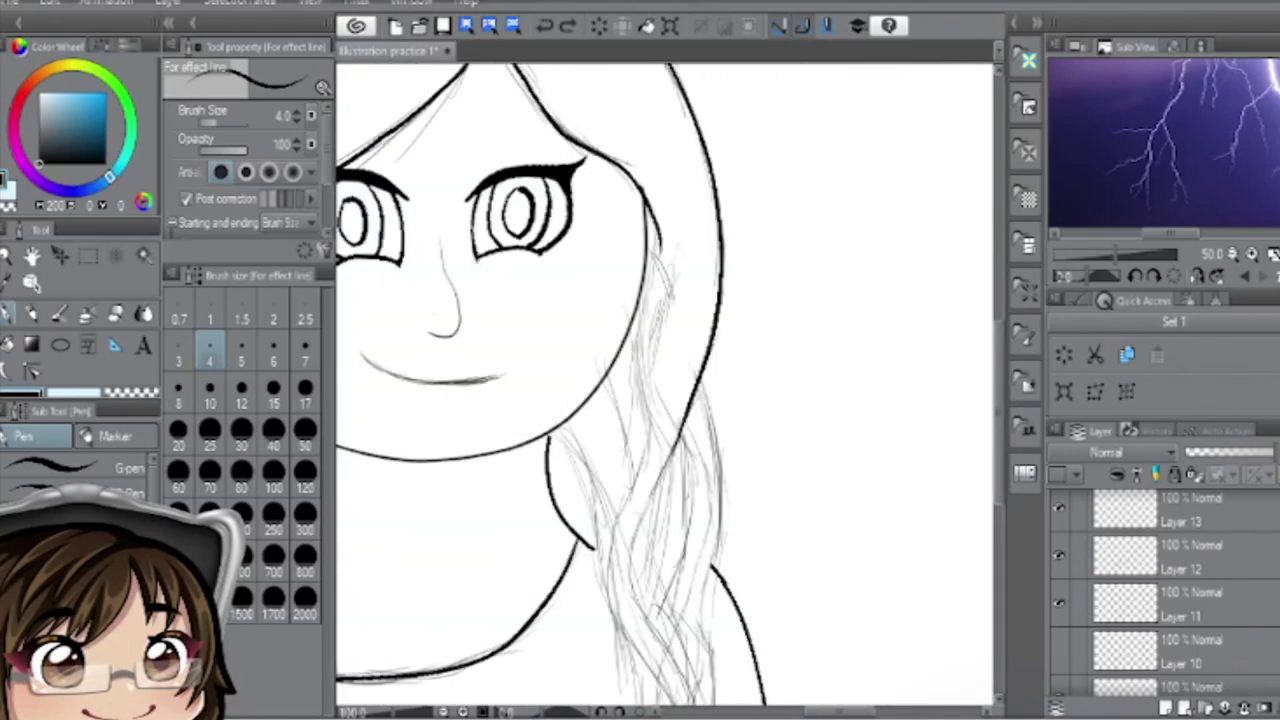
scroll(1060, 562, up, 2)
scroll(1160, 590, down, 3)
click(1190, 590)
scroll(665, 385, down, 3)
key(ctrl+shift+t)
drag(658, 485, 676, 514)
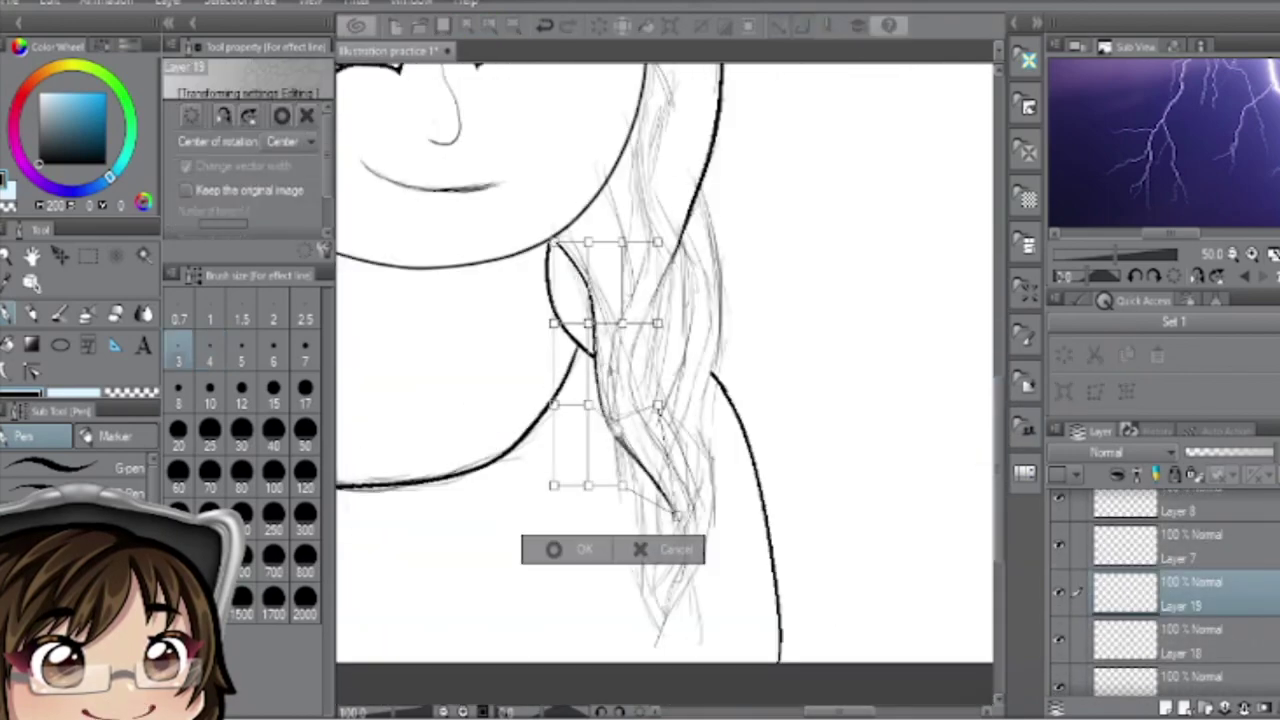
click(556, 549)
key(ctrl+shift+t)
key(Return)
- Ink the outer edge of the braid on Layer 20 and mesh-transform its curve down to the tip
key(ctrl+v)
key(ctrl+t)
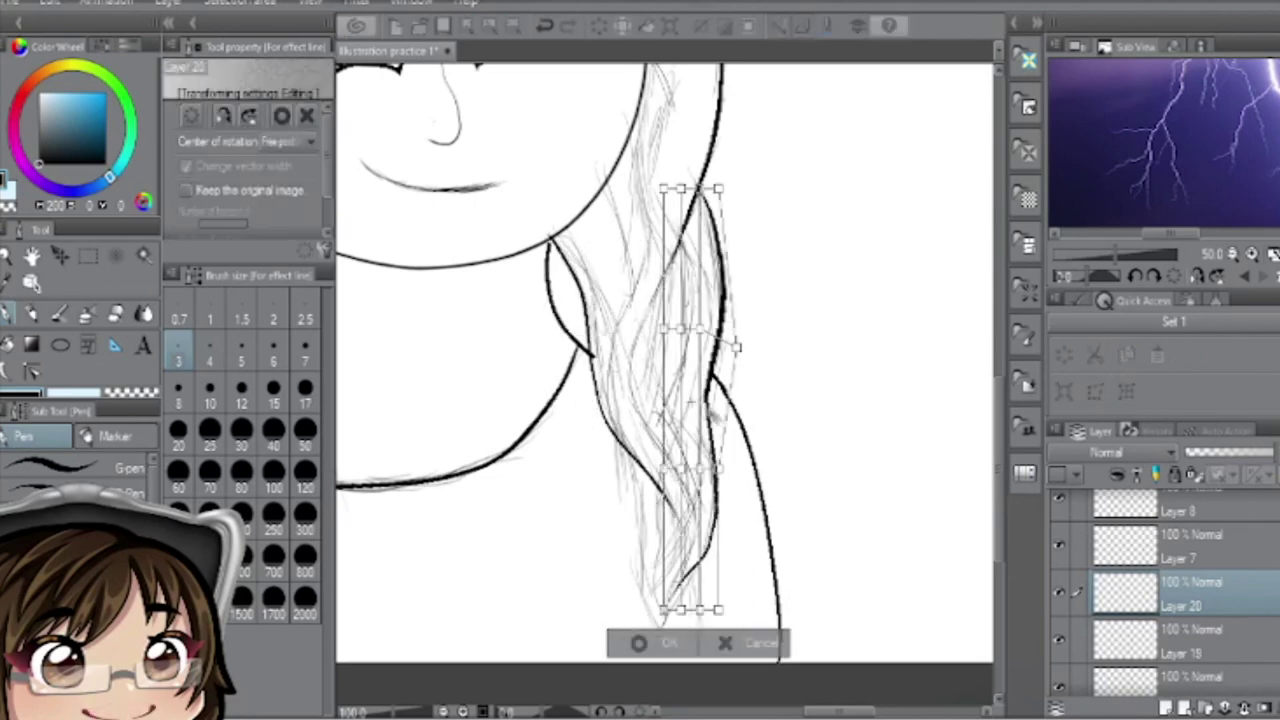
drag(720, 188, 718, 205)
drag(663, 608, 660, 628)
drag(718, 328, 736, 369)
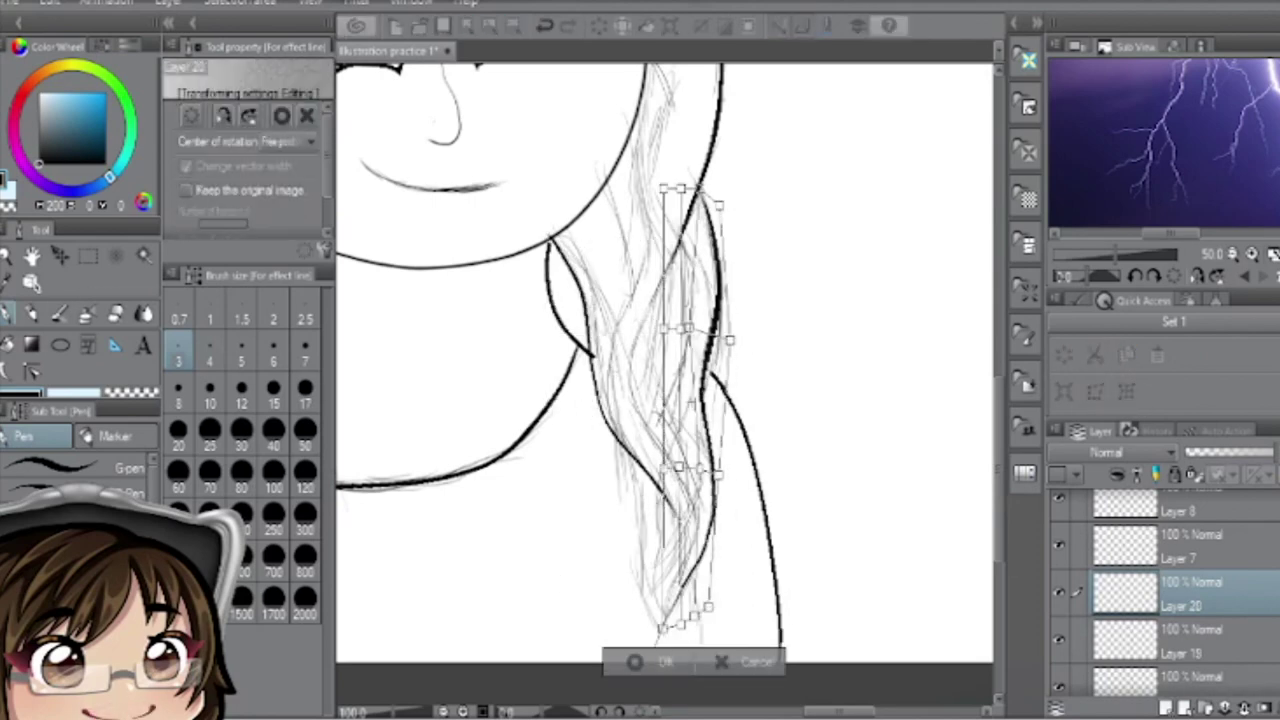
key(Return)
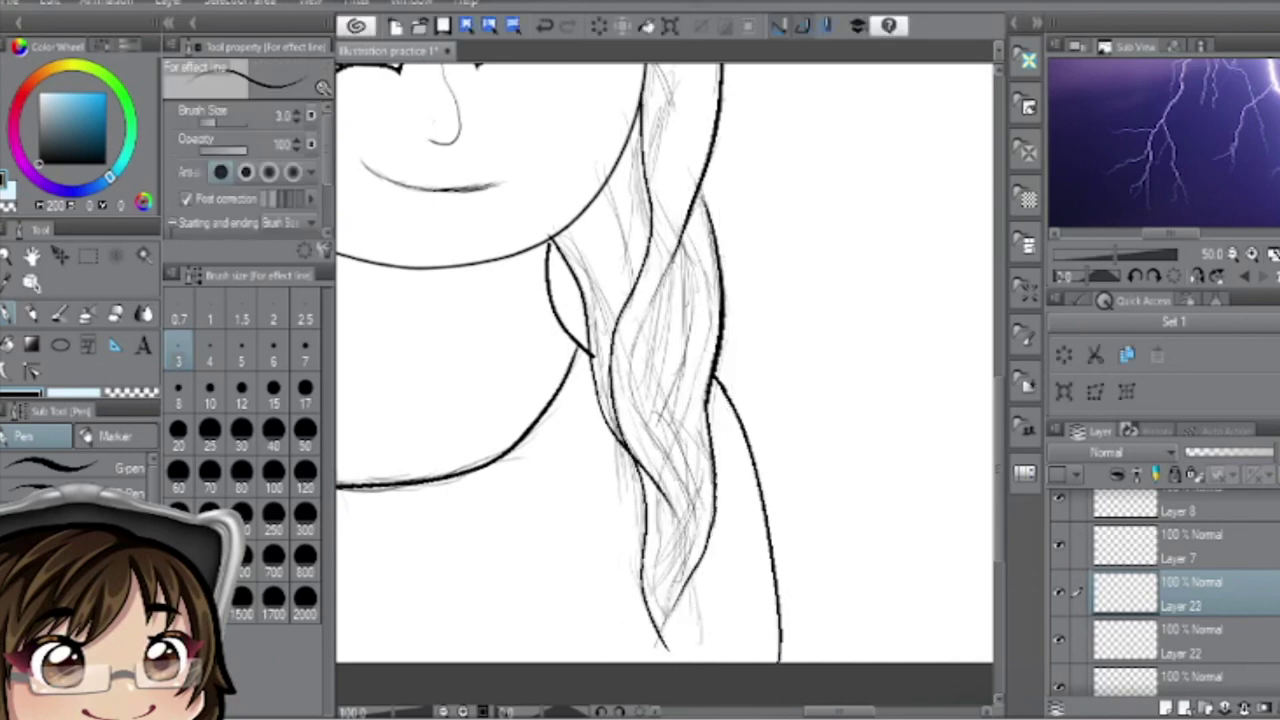
- Ink the crossing strands inside the braid on Layers 24 to 26 with the size 3 pen, transforming lines to fit
key(ctrl+minus)
key(ctrl+v)
key(ctrl+plus)
key(ctrl+t)
key(Return)
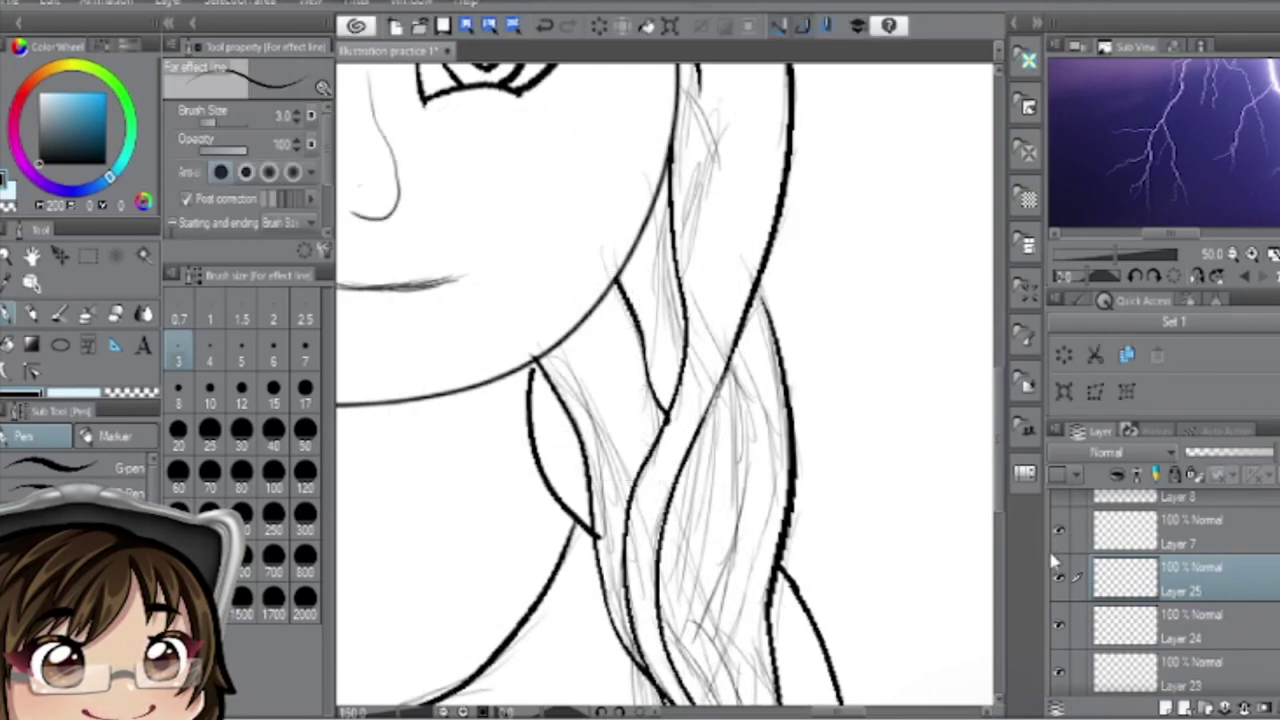
scroll(665, 385, down, 5)
drag(750, 156, 702, 505)
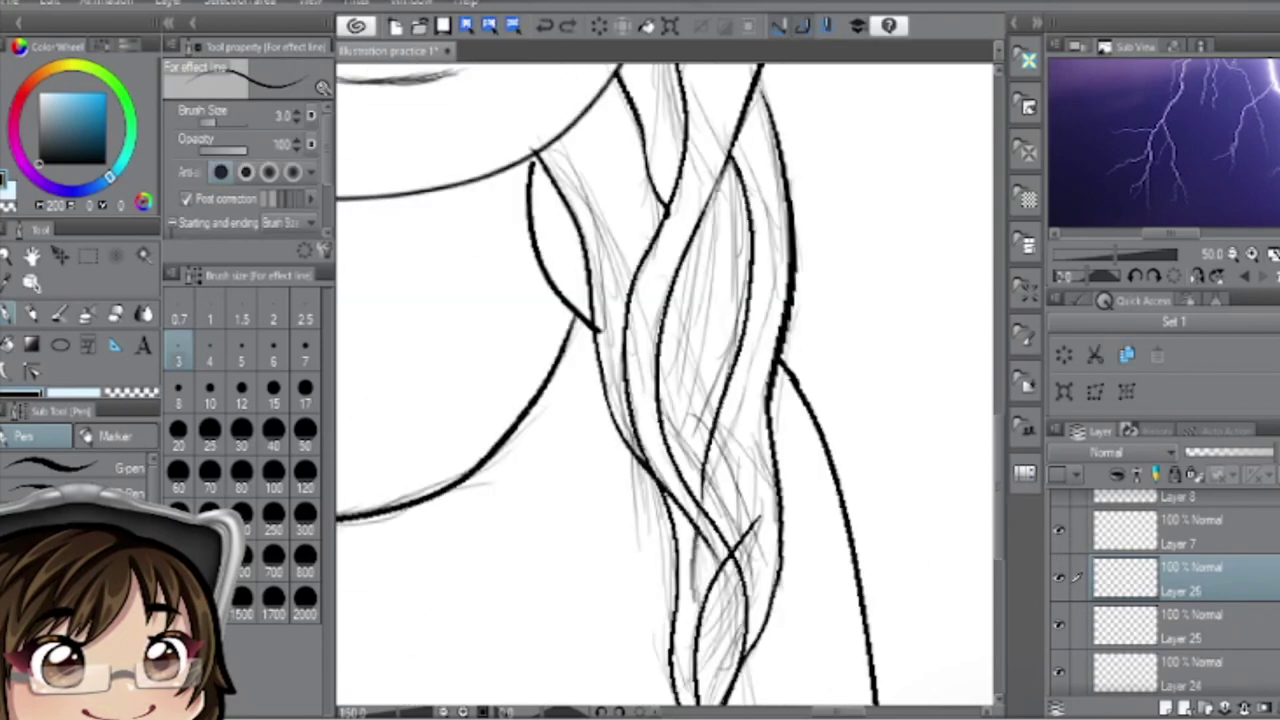
- Add fine hair strands inside the braid sections on Layers 27 to 29 with the size 1.5 pen
key(ctrl+minus)
key(ctrl+plus)
key(ctrl+v)
key(ctrl+plus)
click(241, 318)
drag(703, 343, 686, 514)
scroll(665, 385, down, 6)
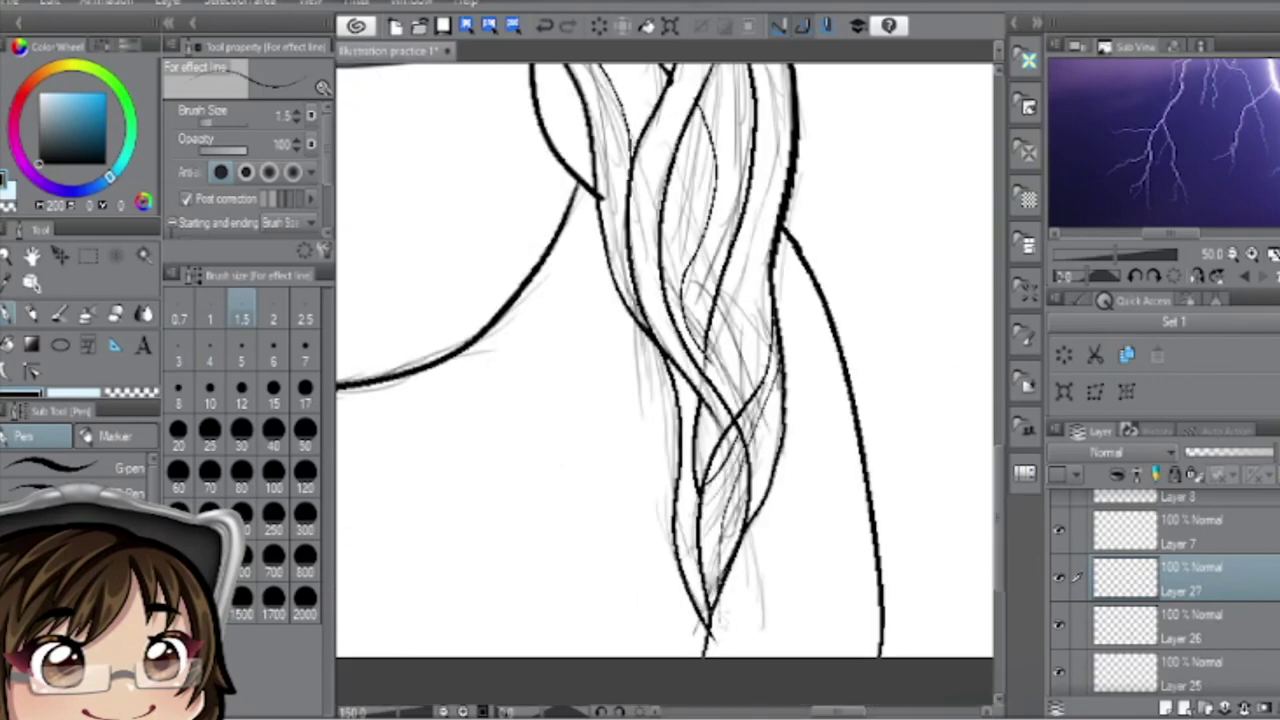
scroll(665, 385, up, 6)
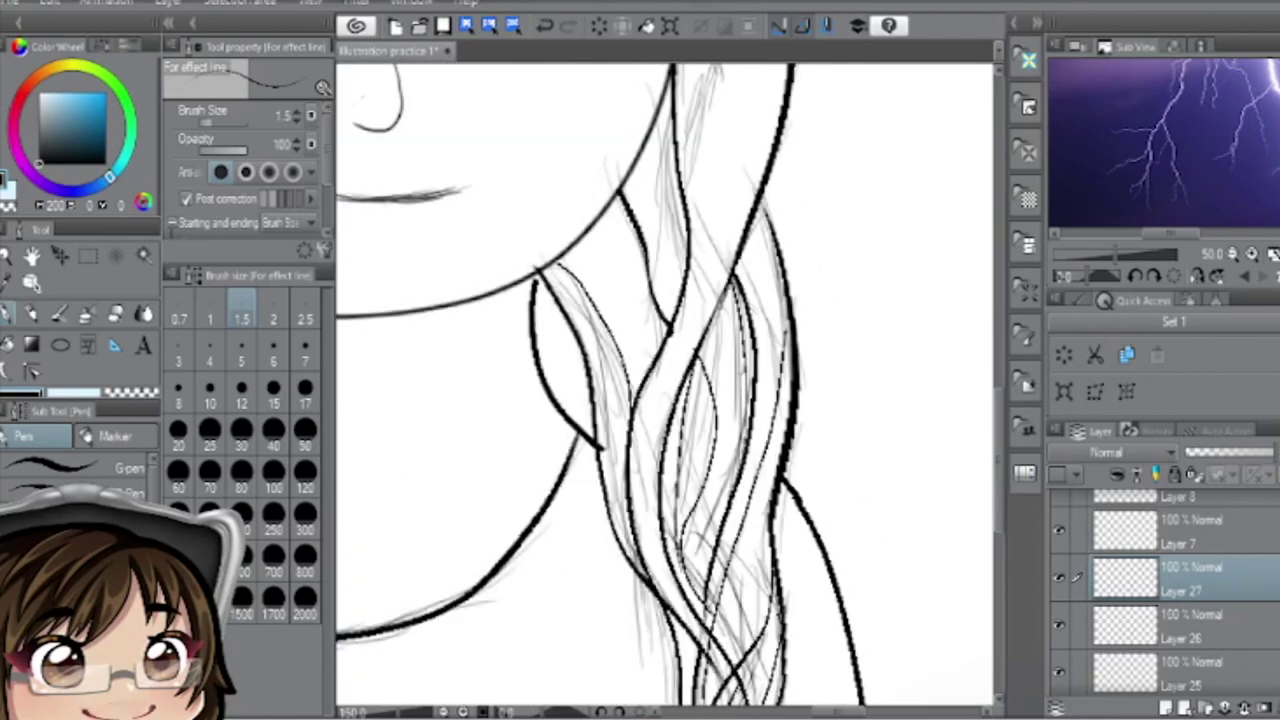
scroll(665, 385, up, 8)
scroll(745, 632, down, 5)
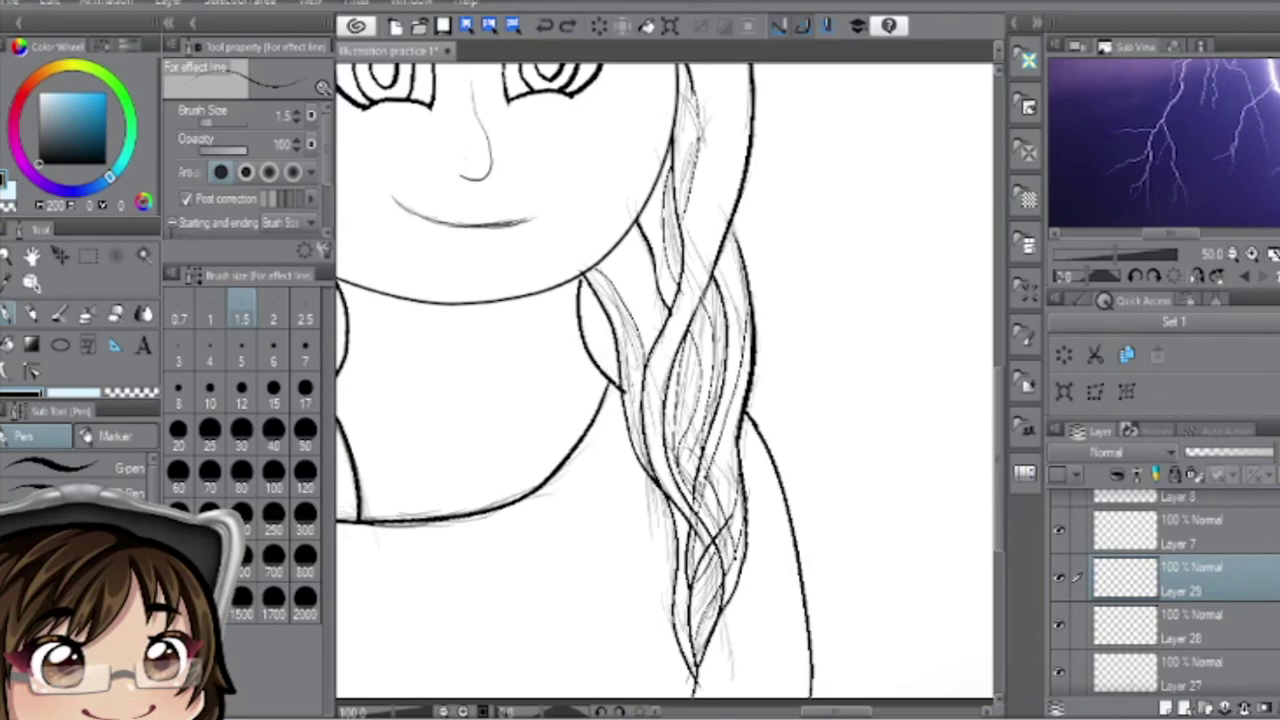
- Ink the short parting line at the crown on Layer 30 with the size 1 pen and mesh-transform it
scroll(665, 385, up, 3)
scroll(665, 385, down, 5)
scroll(665, 385, down, 3)
scroll(665, 300, down, 3)
scroll(1165, 590, down, 1)
click(1190, 548)
click(210, 318)
scroll(775, 360, up, 5)
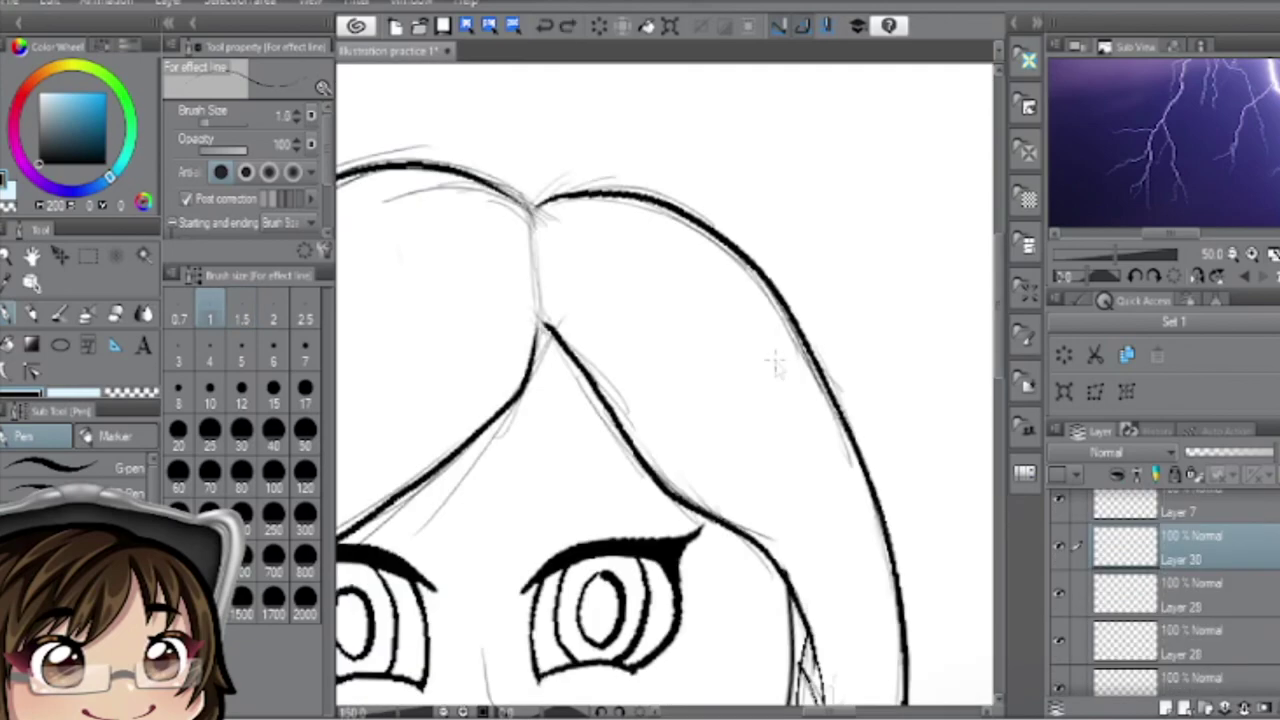
key(ctrl+t)
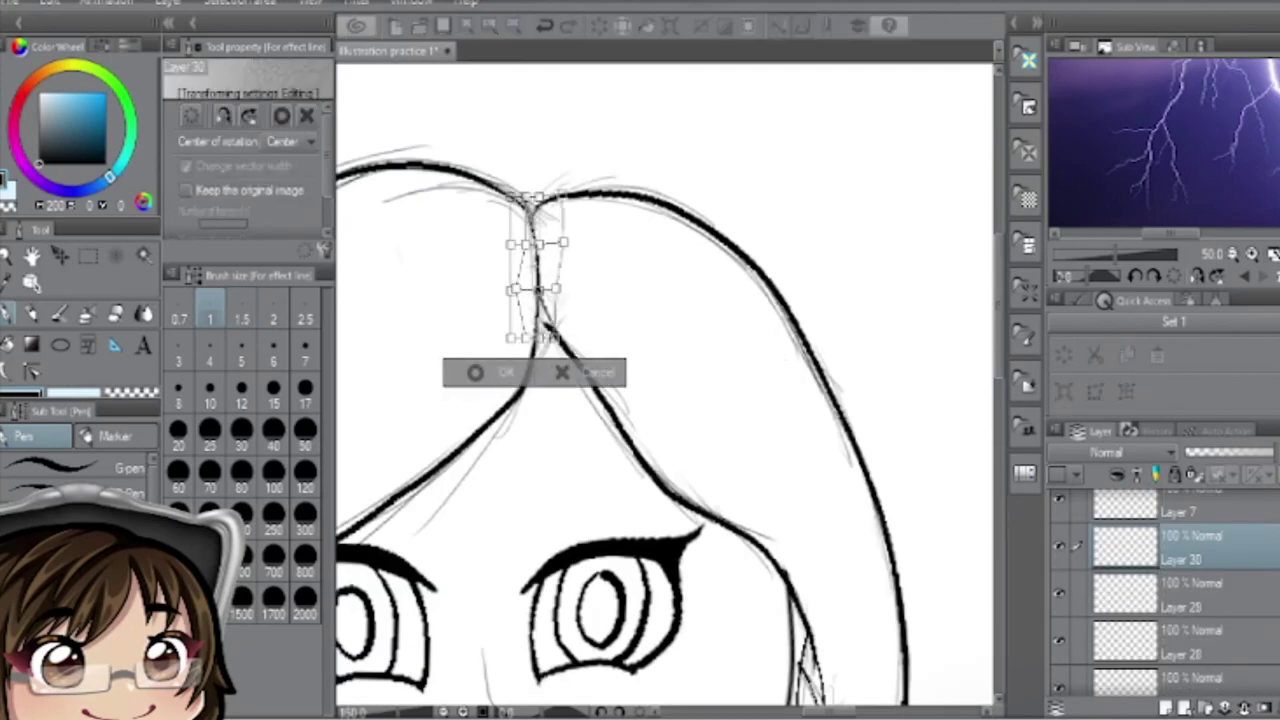
key(Return)
- Merge the inked hair layers down one after another into Layer 15
scroll(665, 385, down, 3)
scroll(600, 600, up, 4)
scroll(1165, 590, down, 2)
right_click(1200, 548)
click(1183, 418)
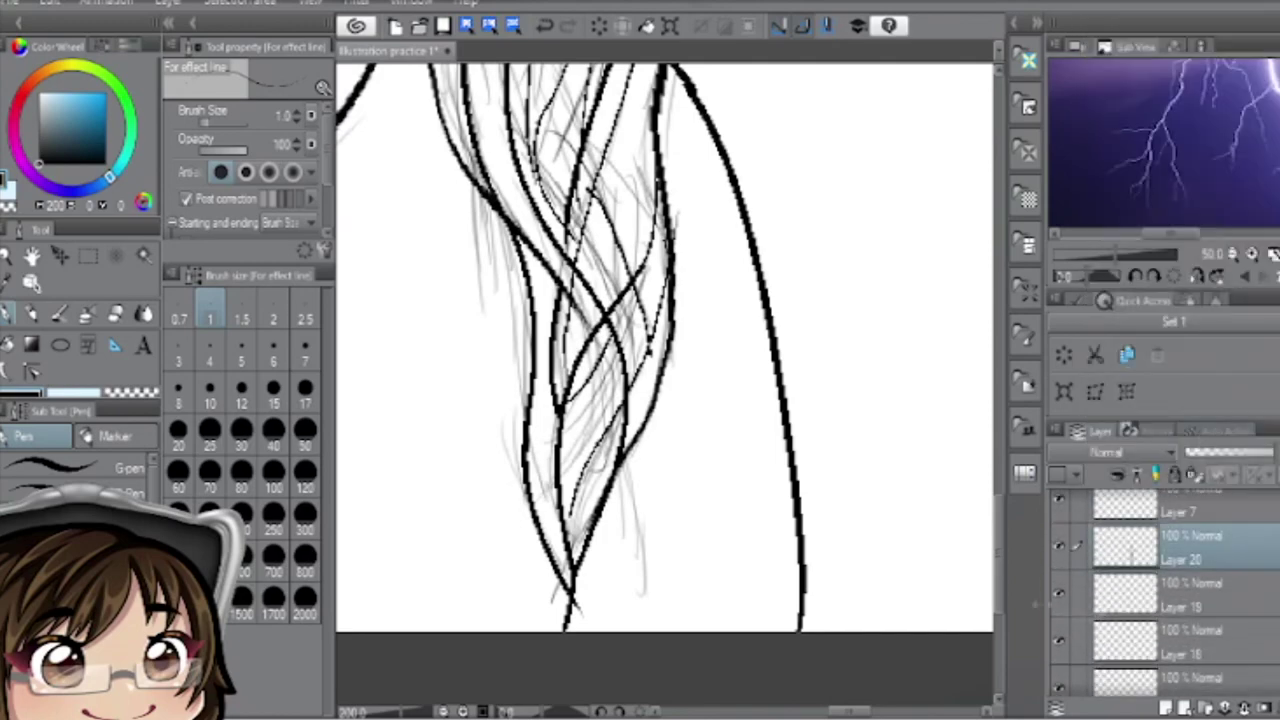
key(ctrl+minus)
right_click(1190, 548)
click(1183, 420)
- Try to ink the waist line beneath the braid on Layer 16 and mesh-transform it into place
click(1183, 639)
click(209, 361)
scroll(640, 520, up, 3)
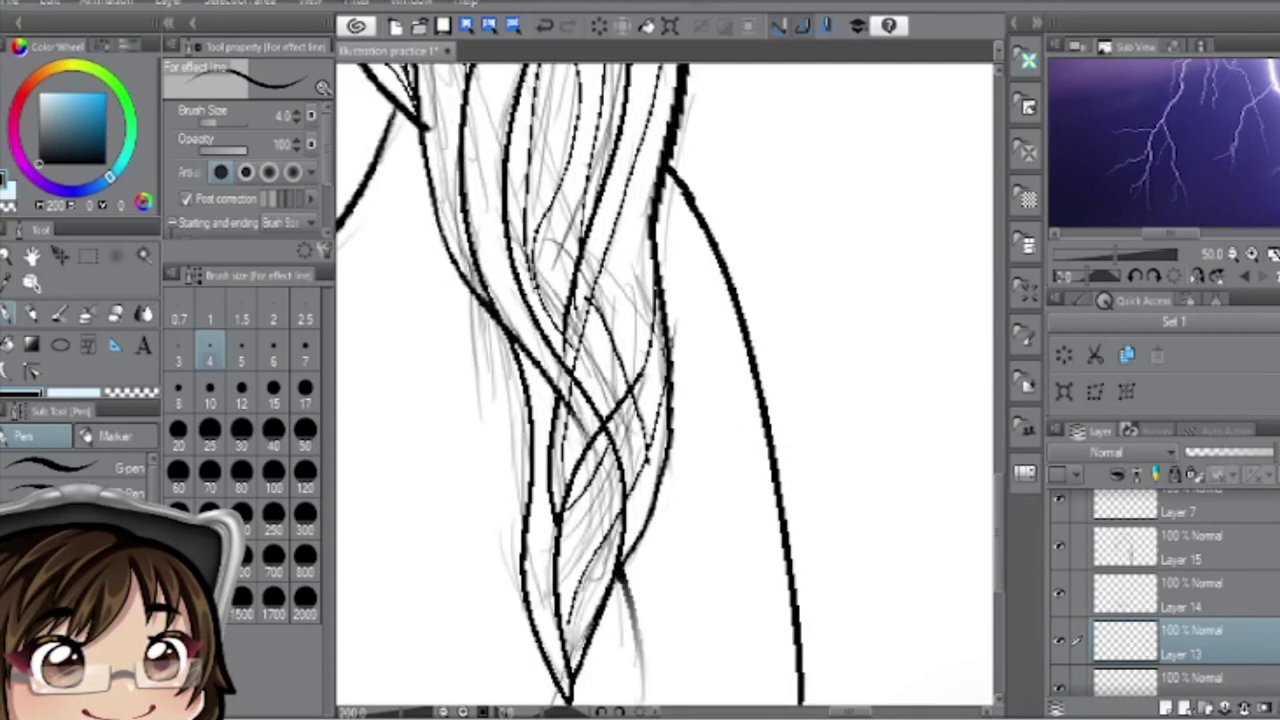
scroll(665, 385, down, 5)
key(ctrl+t)
scroll(877, 523, down, 3)
scroll(877, 523, up, 5)
scroll(877, 523, down, 2)
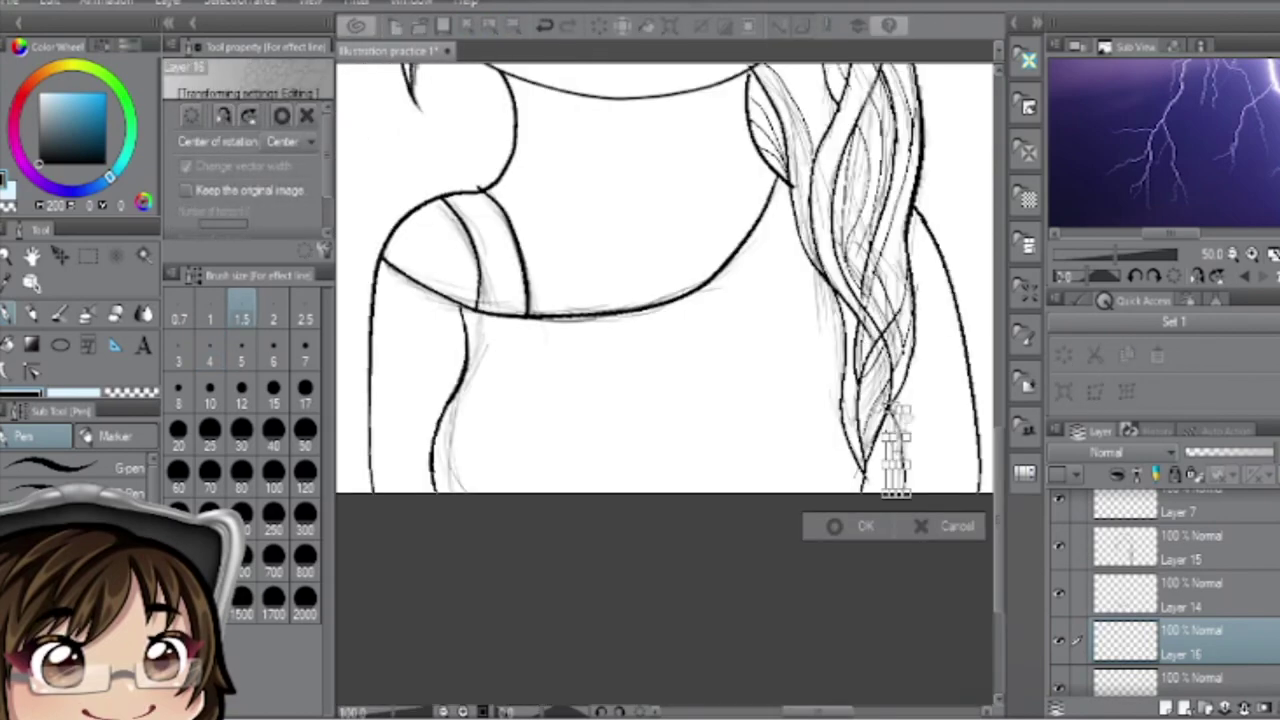
scroll(877, 470, up, 3)
key(Return)
- Place a transformed copy of the left waist line below the braid as the right waist line, and adjust the left one
scroll(877, 470, down, 3)
key(ctrl+t)
drag(805, 483, 856, 505)
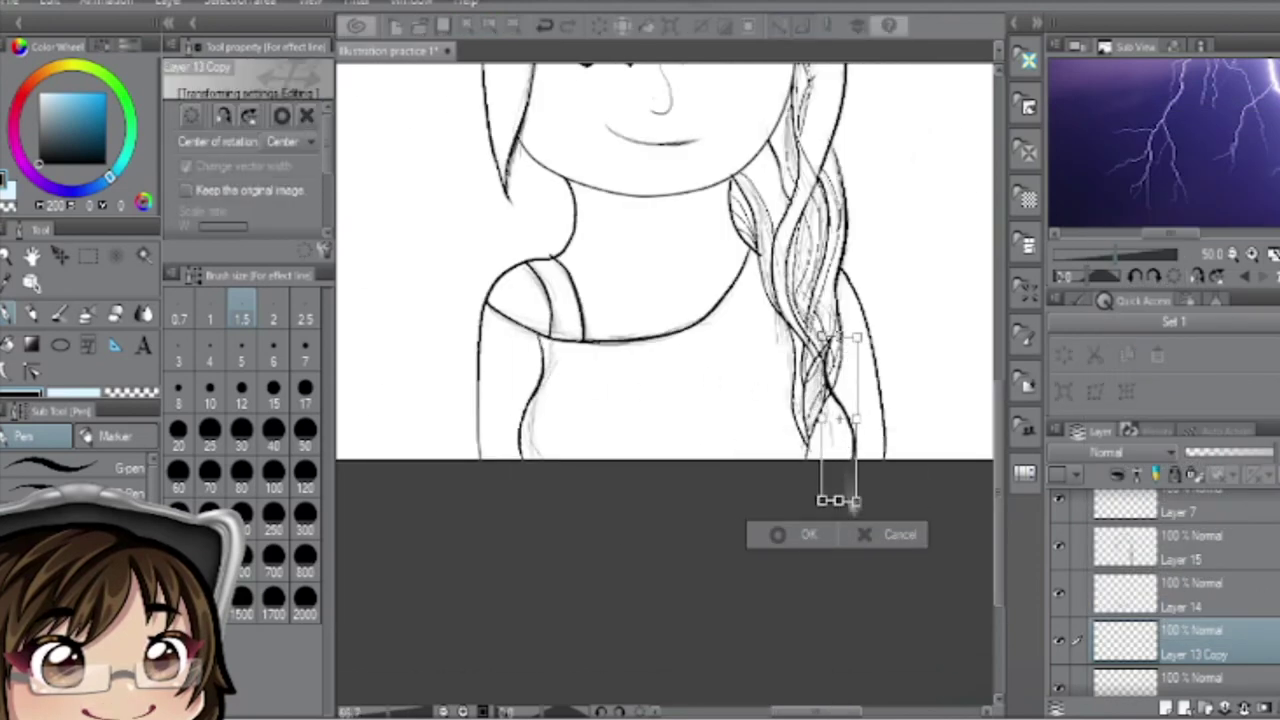
key(Return)
key(ctrl+t)
click(480, 548)
key(e)
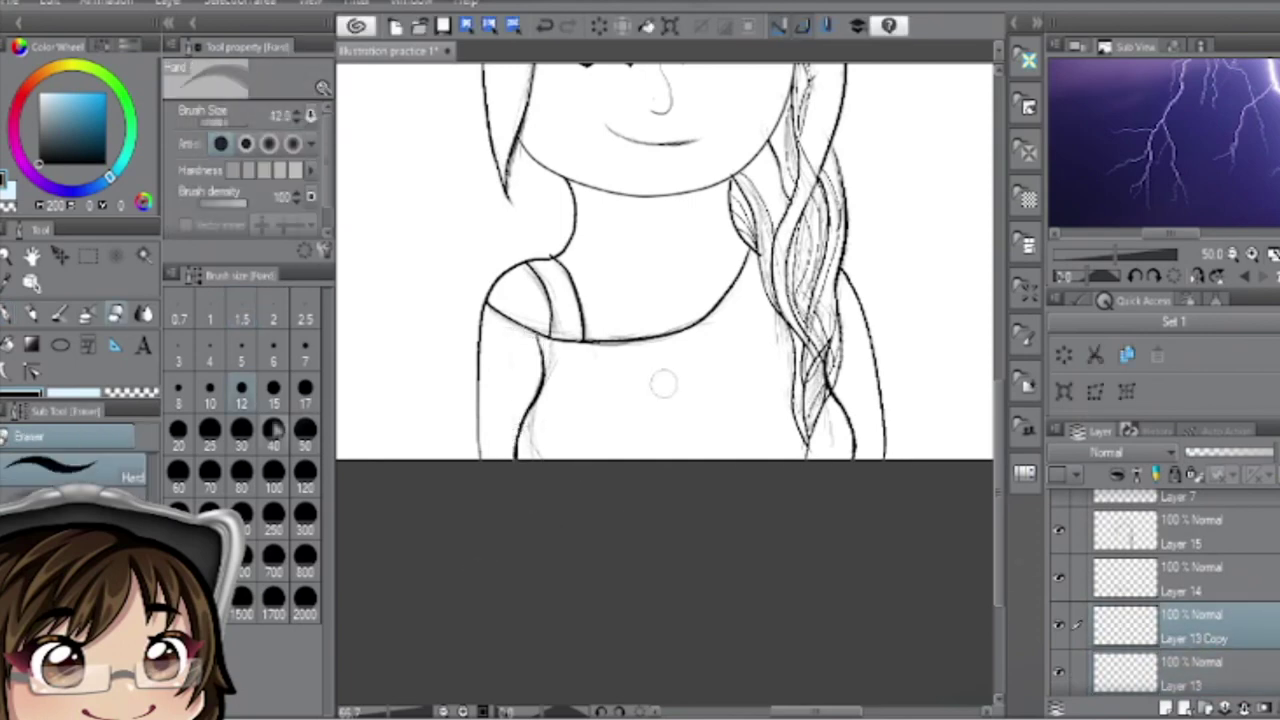
- Transform the left waist line on Layer 13 to fit the body, and merge Layer 14 into Layer 13
click(1066, 582)
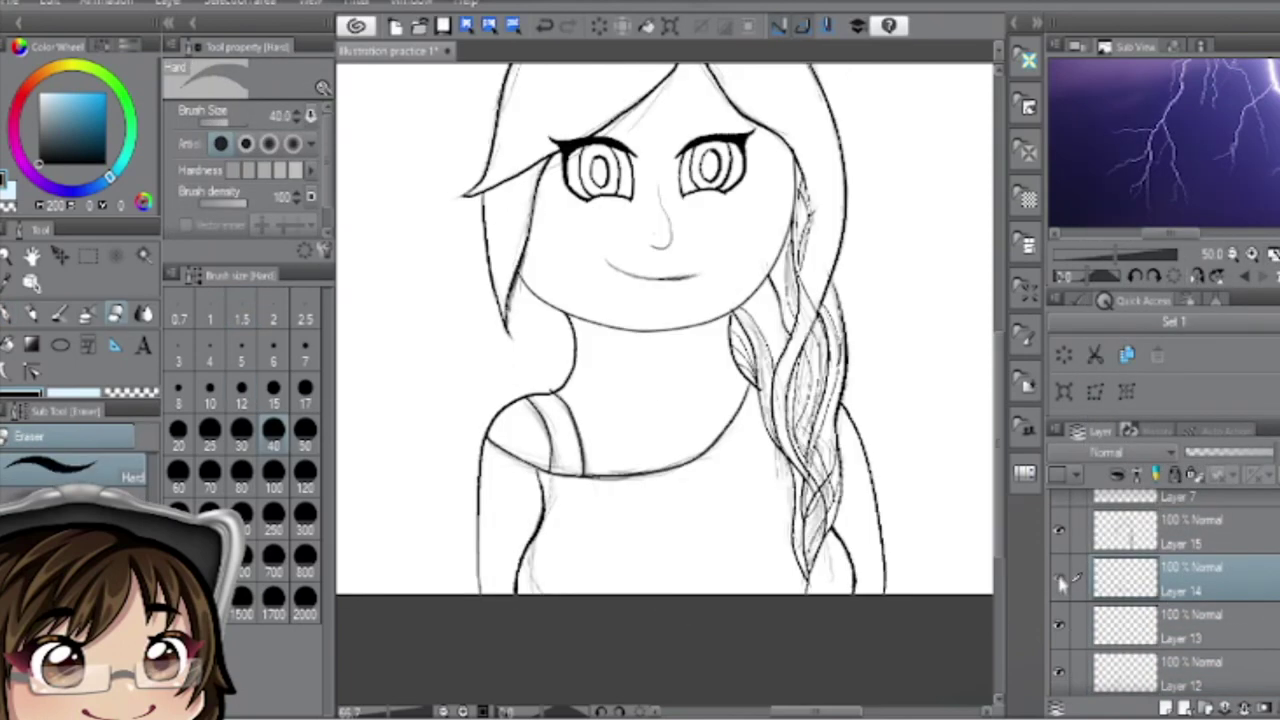
click(1103, 622)
key(ctrl+t)
key(Return)
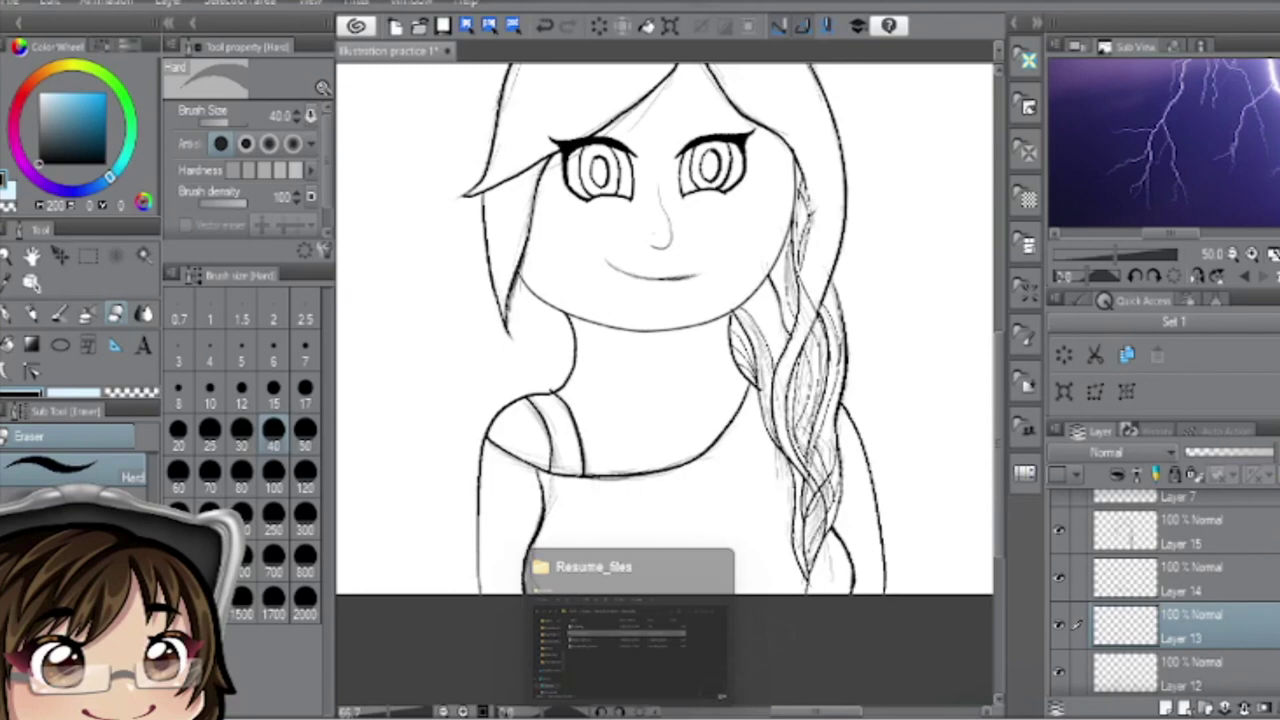
right_click(1100, 643)
right_click(1100, 592)
click(1170, 494)
- Ink the nose on Layer 14 and the smile on Layer 16 with the size 1.5 pen, transforming the smile to fit
scroll(1070, 582, up, 3)
click(1070, 672)
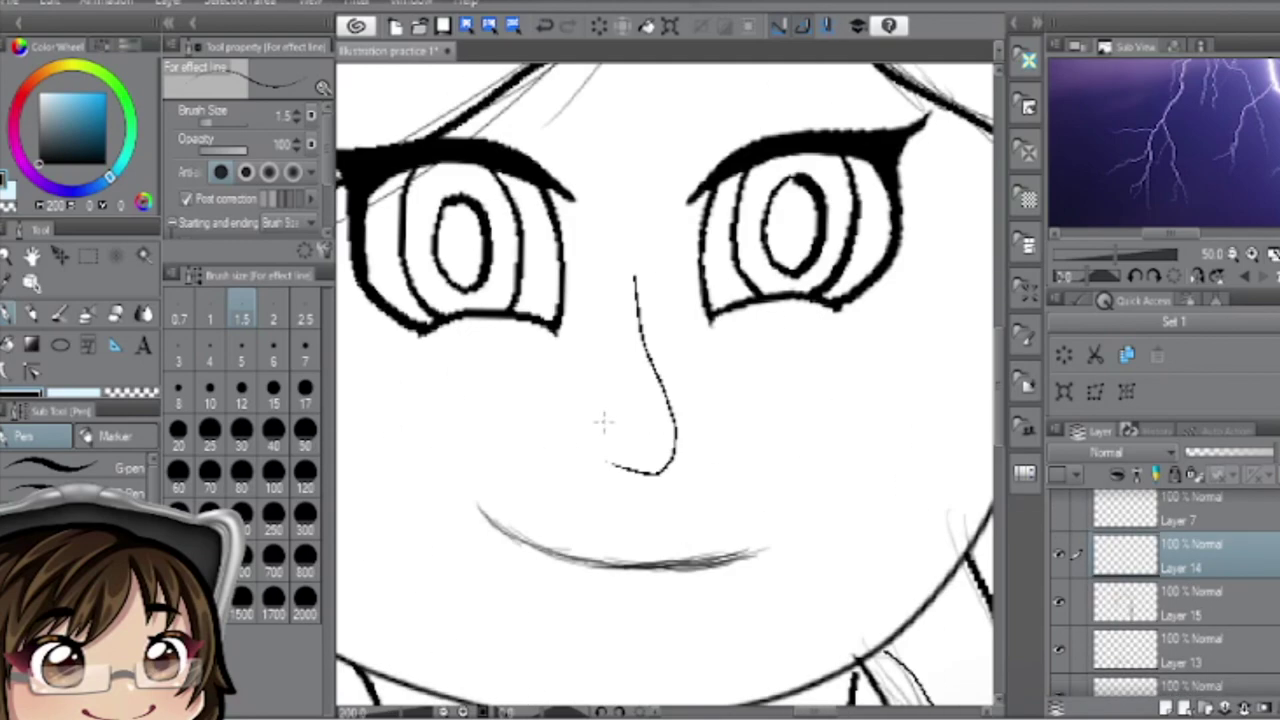
click(1166, 706)
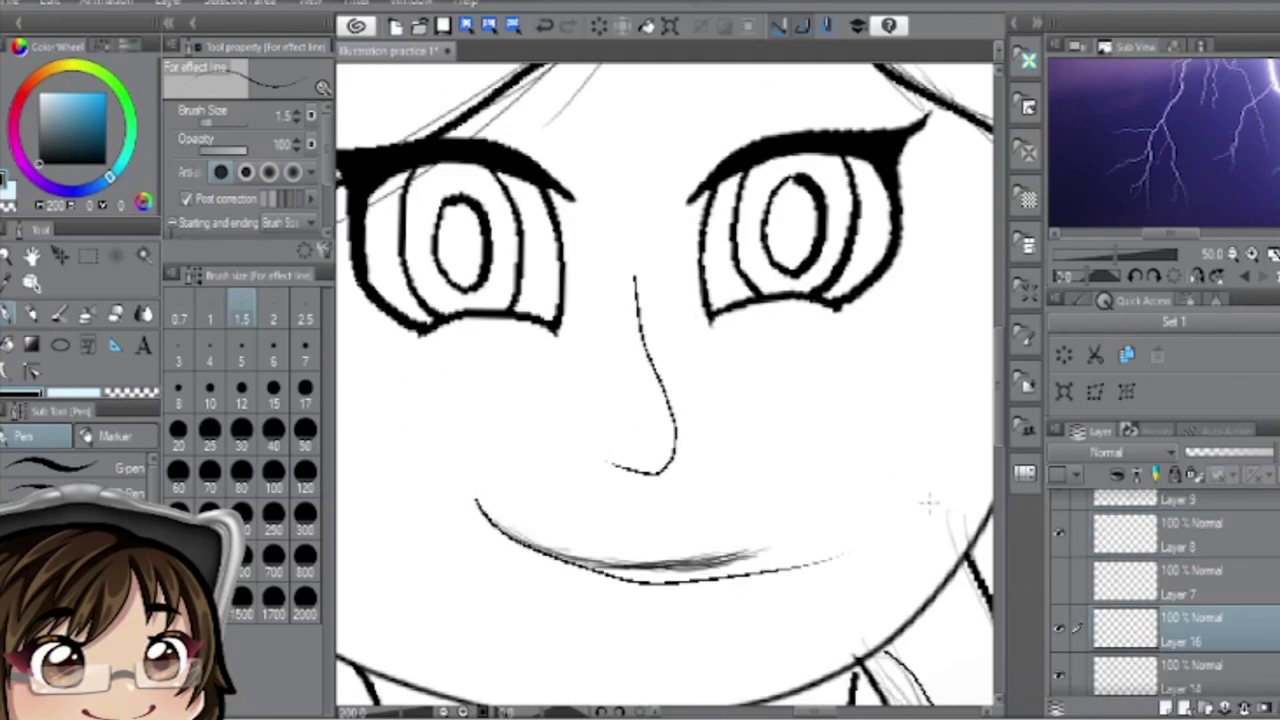
scroll(714, 683, down, 2)
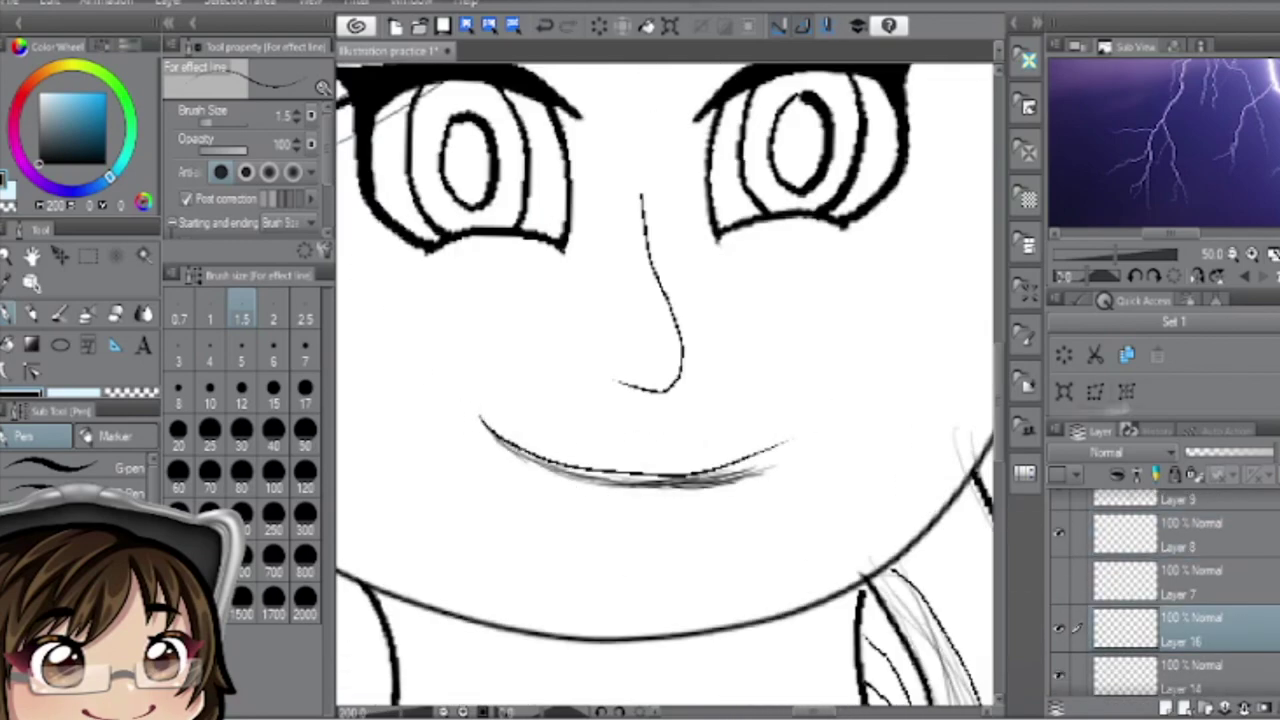
key(ctrl+t)
key(Return)
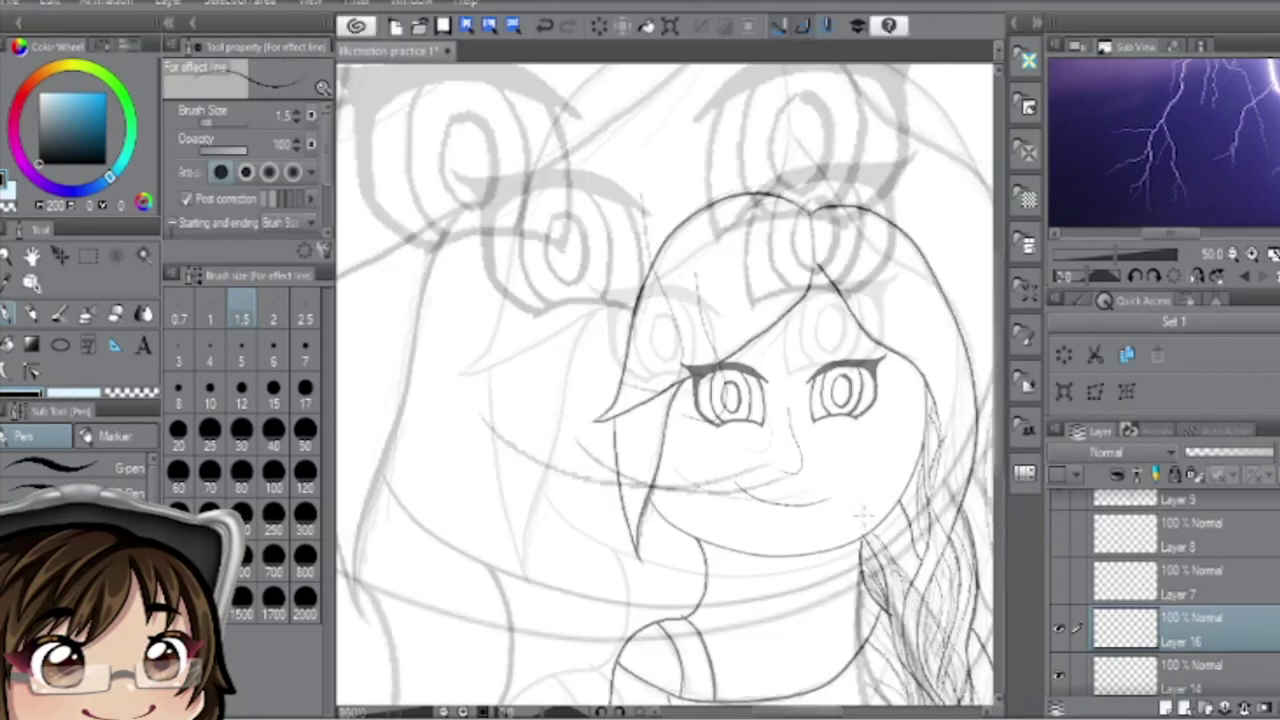
scroll(997, 445, down, 3)
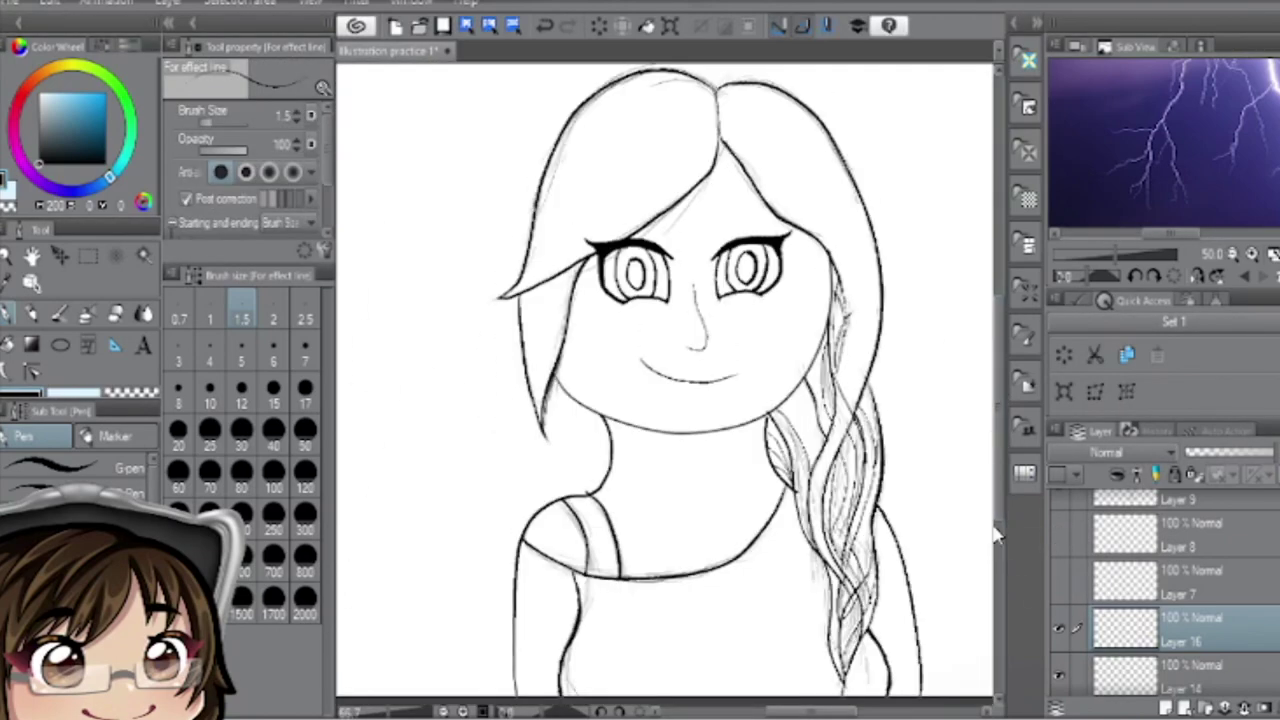
- Test skin tones on a new Layer 17 with the size 80 Smooth brush, settling on a light peach (hue 22, saturation 21, value 96)
click(59, 313)
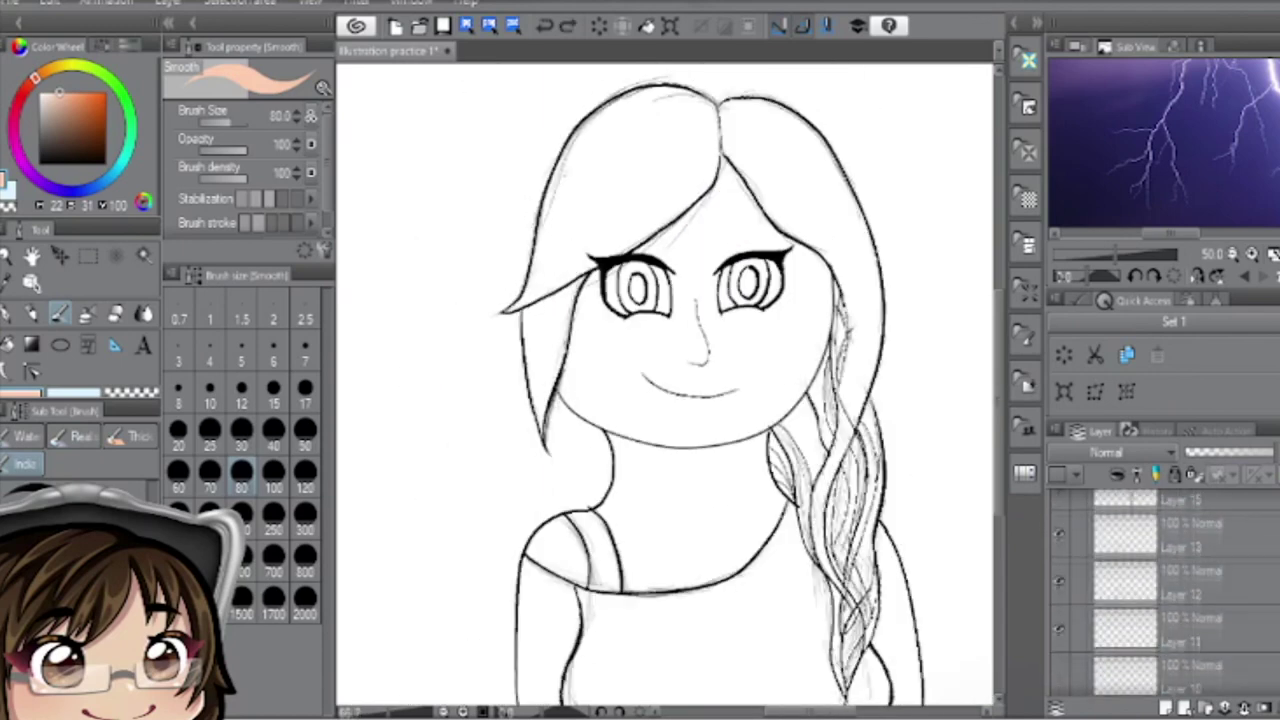
scroll(1160, 590, down, 2)
mouse_move(735, 160)
mouse_down()
mouse_move(610, 330)
mouse_move(590, 400)
mouse_up()
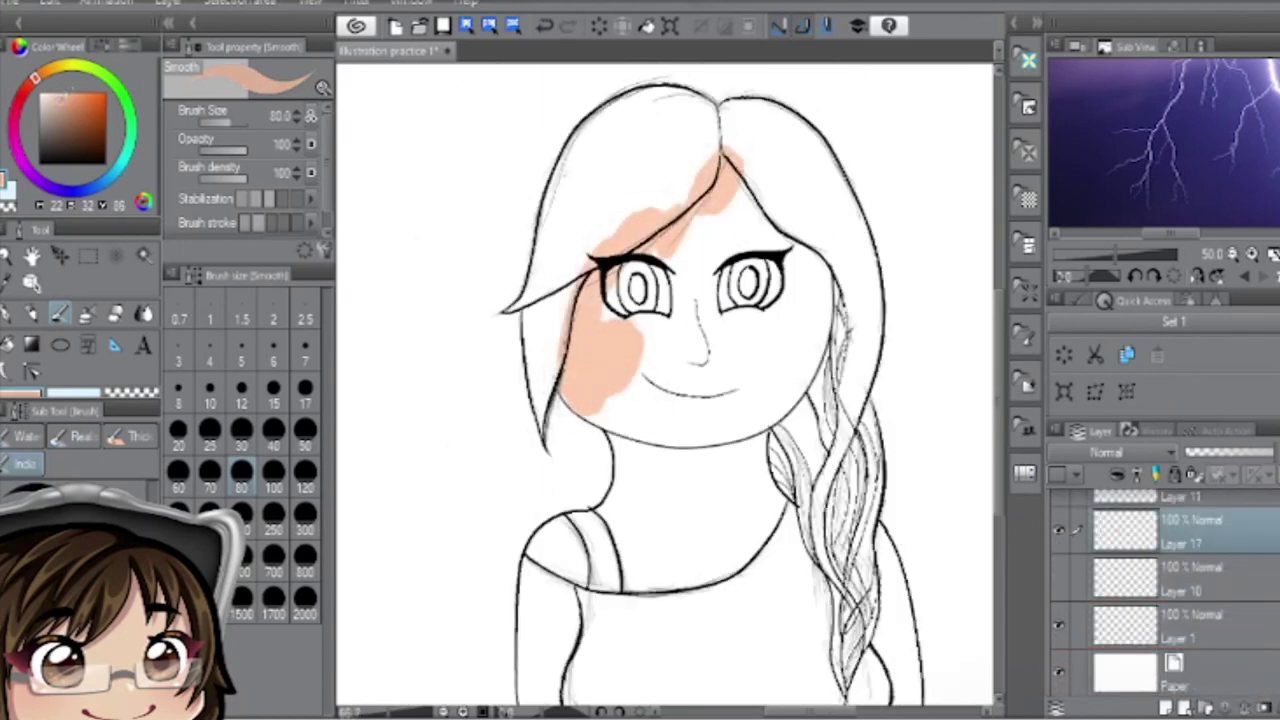
key(ctrl+z)
drag(735, 165, 570, 390)
drag(412, 340, 378, 425)
key(ctrl+z)
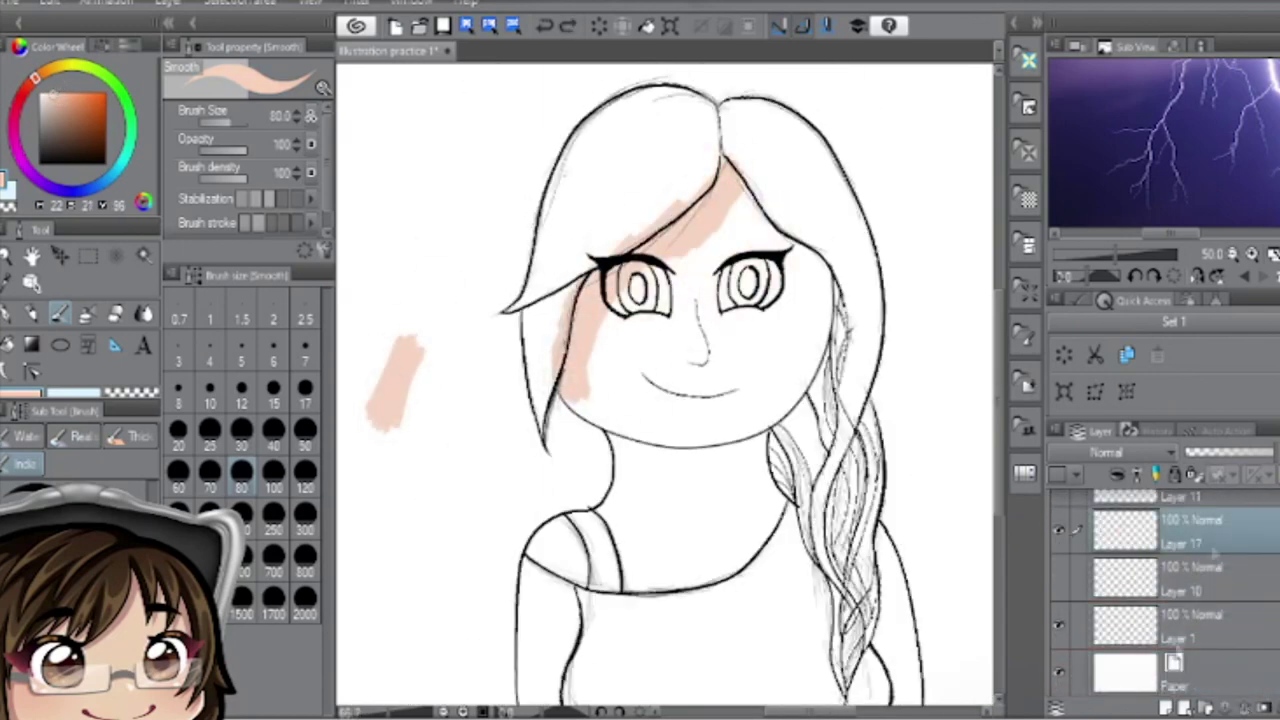
- Position Layer 17 directly above the Paper layer and paint the face and neck in light peach
drag(800, 215, 812, 295)
scroll(1160, 590, down, 1)
right_click(1180, 570)
click(1200, 514)
scroll(1160, 590, down, 1)
click(1190, 625)
mouse_move(700, 200)
mouse_down()
mouse_move(800, 330)
mouse_move(560, 560)
mouse_move(760, 480)
mouse_up()
- Clean up with the size 40 Hard eraser and fill the remaining gaps of face and neck on Layer 17 with the Smooth brush
key(e)
scroll(617, 371, up, 3)
mouse_move(617, 371)
mouse_down()
mouse_move(653, 466)
mouse_move(608, 557)
mouse_up()
scroll(608, 557, down, 2)
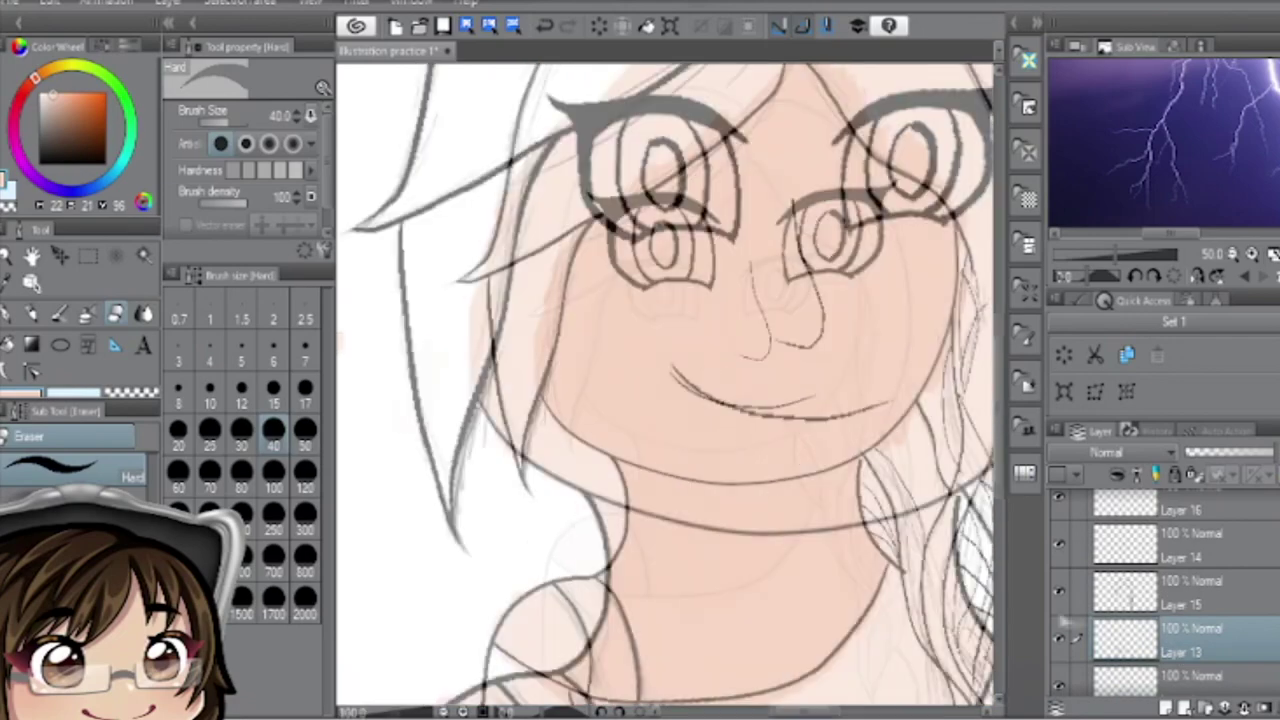
scroll(1160, 590, up, 2)
key(b)
drag(680, 400, 560, 395)
drag(605, 110, 605, 255)
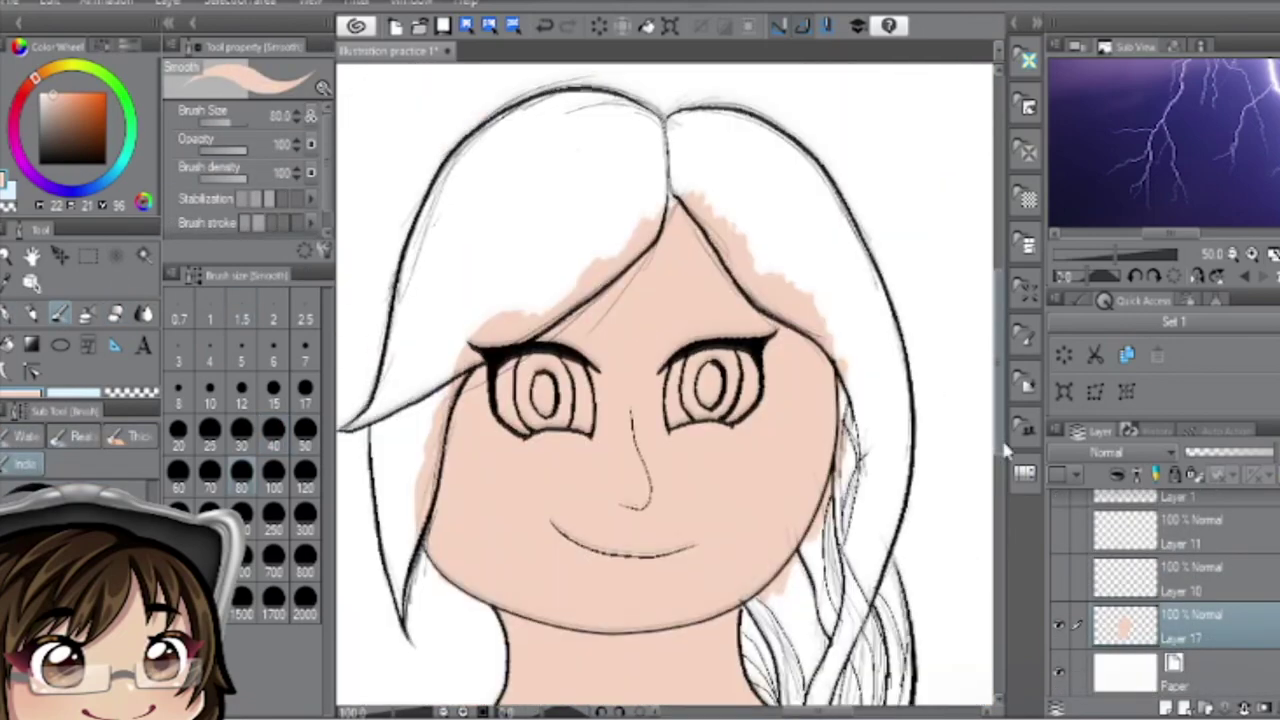
- Erase the skin colour spilling over the left hair and the right fringe edge with the size 40 Hard eraser
key(e)
drag(440, 380, 430, 530)
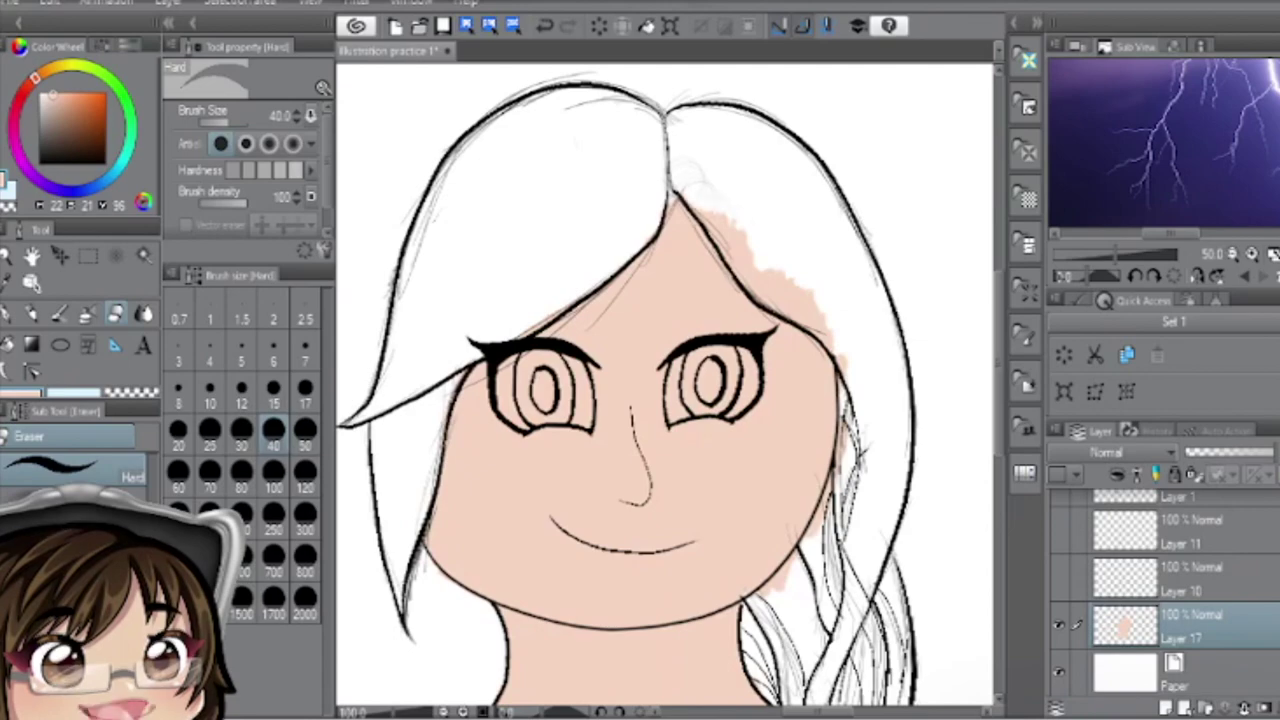
mouse_move(700, 205)
mouse_down()
mouse_move(805, 285)
mouse_move(830, 370)
mouse_up()
- Erase the skin colour spilling past the jaw, the braid and the left hair lock with the Hard eraser, reducing its size to 30
scroll(800, 450, up, 3)
drag(750, 550, 550, 250)
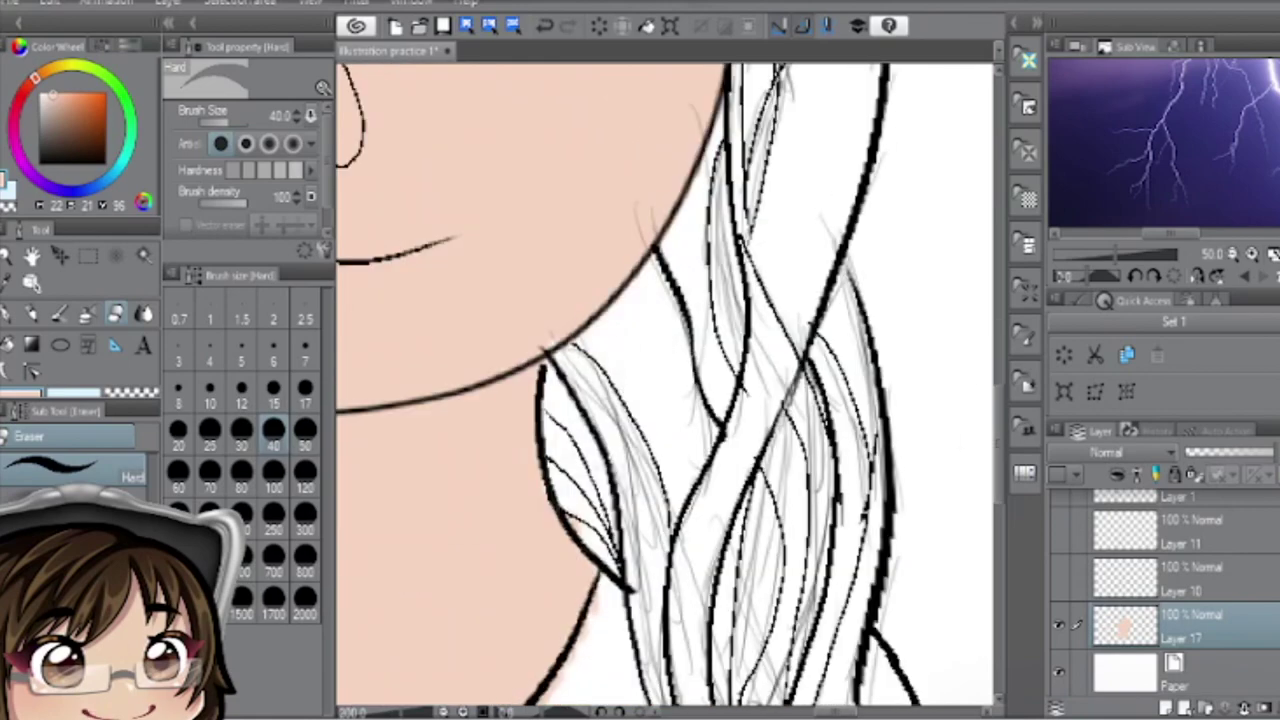
mouse_move(640, 300)
mouse_down()
mouse_move(579, 405)
mouse_move(878, 400)
mouse_up()
key(b)
key(e)
mouse_move(700, 300)
mouse_down()
mouse_move(420, 330)
mouse_move(500, 600)
mouse_move(560, 650)
mouse_up()
key(b)
key(e)
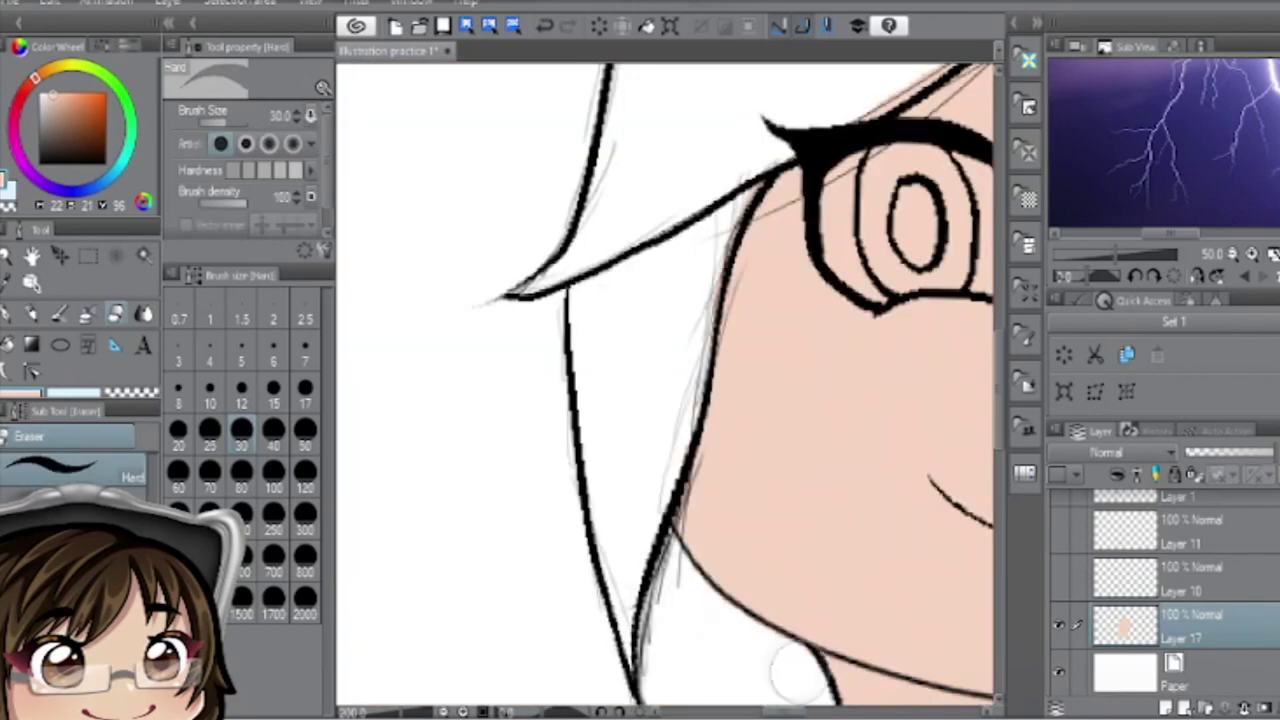
- On Layer 12 above the skin layer, shade the hair edges of the face and the chin with the Smooth brush (hue 22, saturation 20, value 81)
key(ctrl+minus)
key(ctrl+minus)
key(ctrl+minus)
key(b)
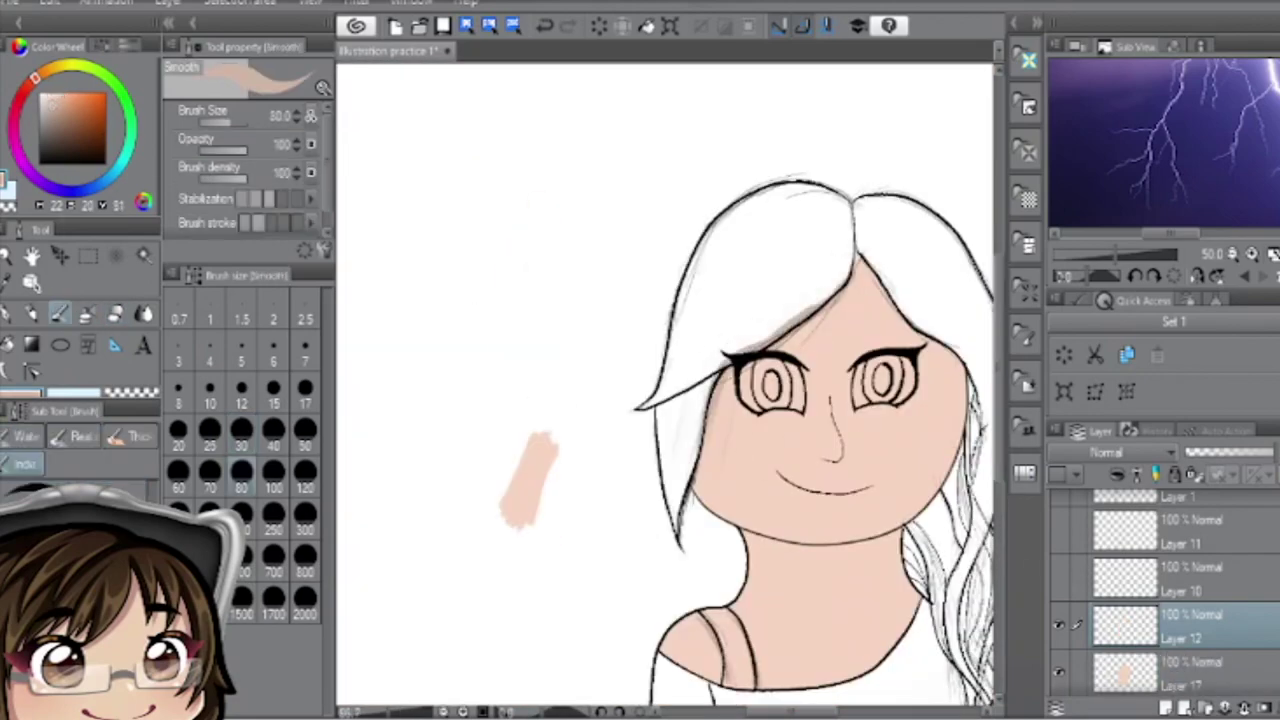
drag(872, 276, 955, 465)
drag(890, 545, 750, 550)
- Shade the shoulder, strap, neckline and both collarbones on Layer 12 with the size 30 Smooth brush
key(ctrl+plus)
drag(700, 500, 460, 283)
drag(445, 500, 546, 605)
key(ctrl+plus)
mouse_move(500, 540)
mouse_down()
mouse_move(560, 610)
mouse_move(960, 430)
mouse_up()
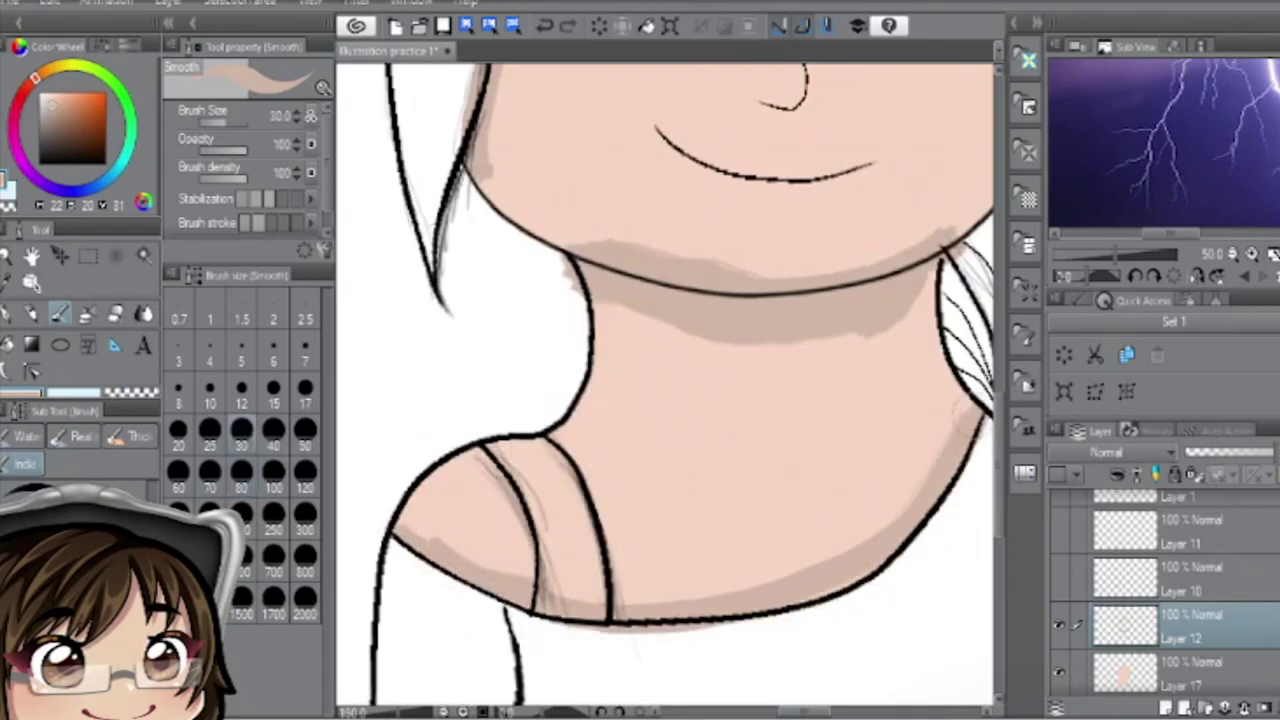
drag(815, 462, 908, 458)
drag(640, 468, 765, 485)
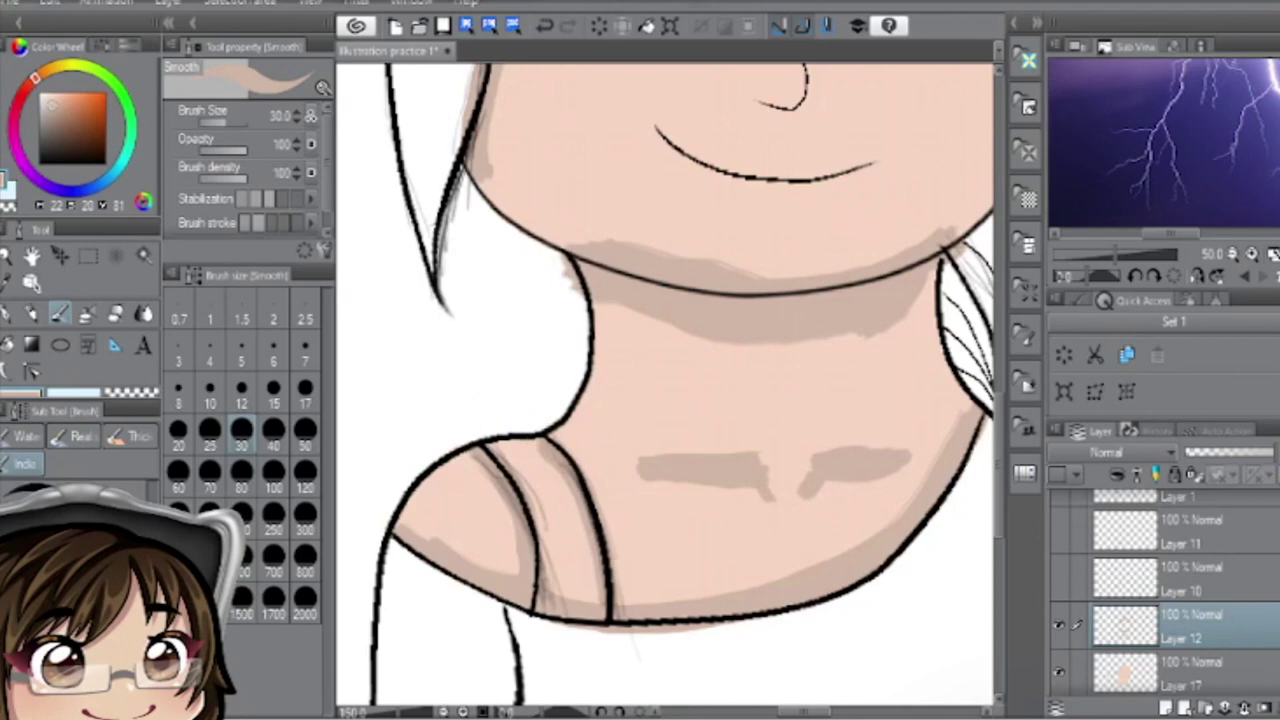
- Paint swatches of the shadow tone and a darker one (hue 21, saturation 21, value 73) beside the skin swatch
key(ctrl+0)
drag(438, 328, 426, 382)
key(i)
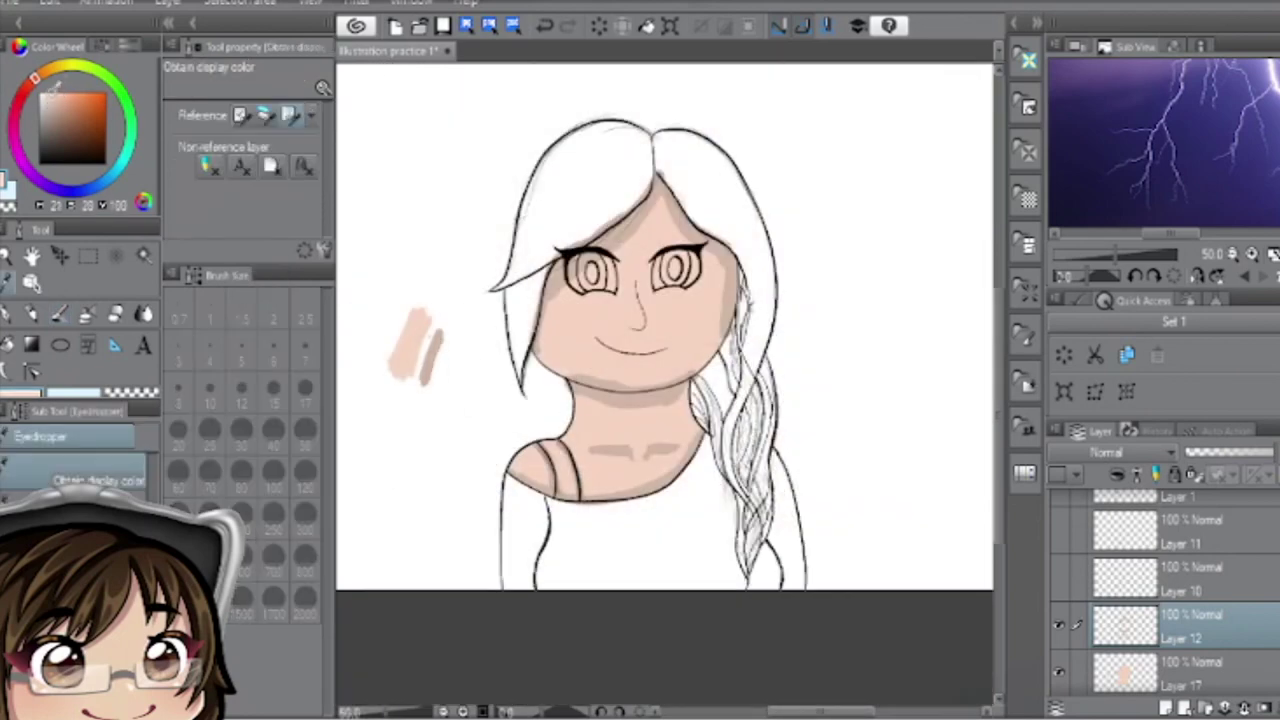
click(441, 348)
key(b)
drag(445, 382, 451, 328)
- Build up more shading around the face and neck with the size 25 Smooth brush
scroll(543, 505, up, 4)
key(bracketleft)
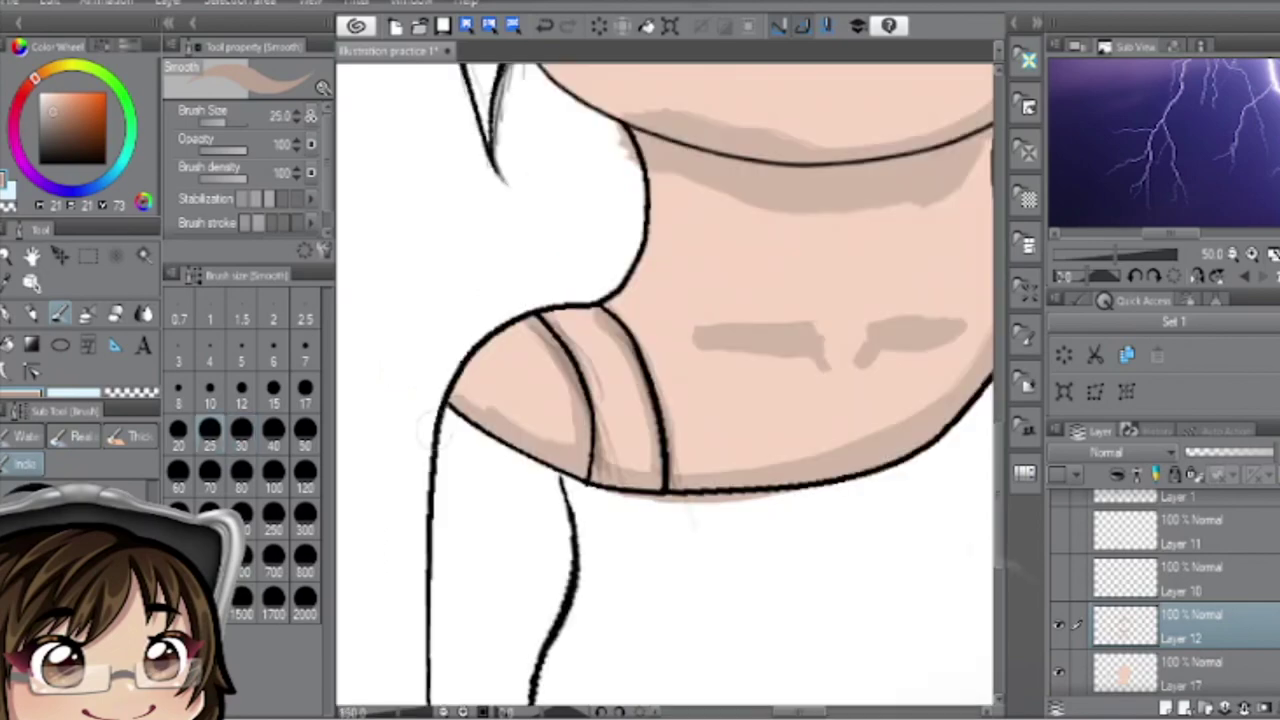
scroll(665, 390, right, 3)
drag(435, 175, 540, 190)
scroll(665, 390, down, 5)
scroll(665, 390, up, 5)
drag(690, 150, 660, 280)
drag(560, 220, 600, 300)
scroll(665, 390, down, 3)
- Paint a deep neck shadow beneath the chin on Layer 18 with the size 17 Smooth brush (hue 21, saturation 22, value 73)
alt+click(665, 390)
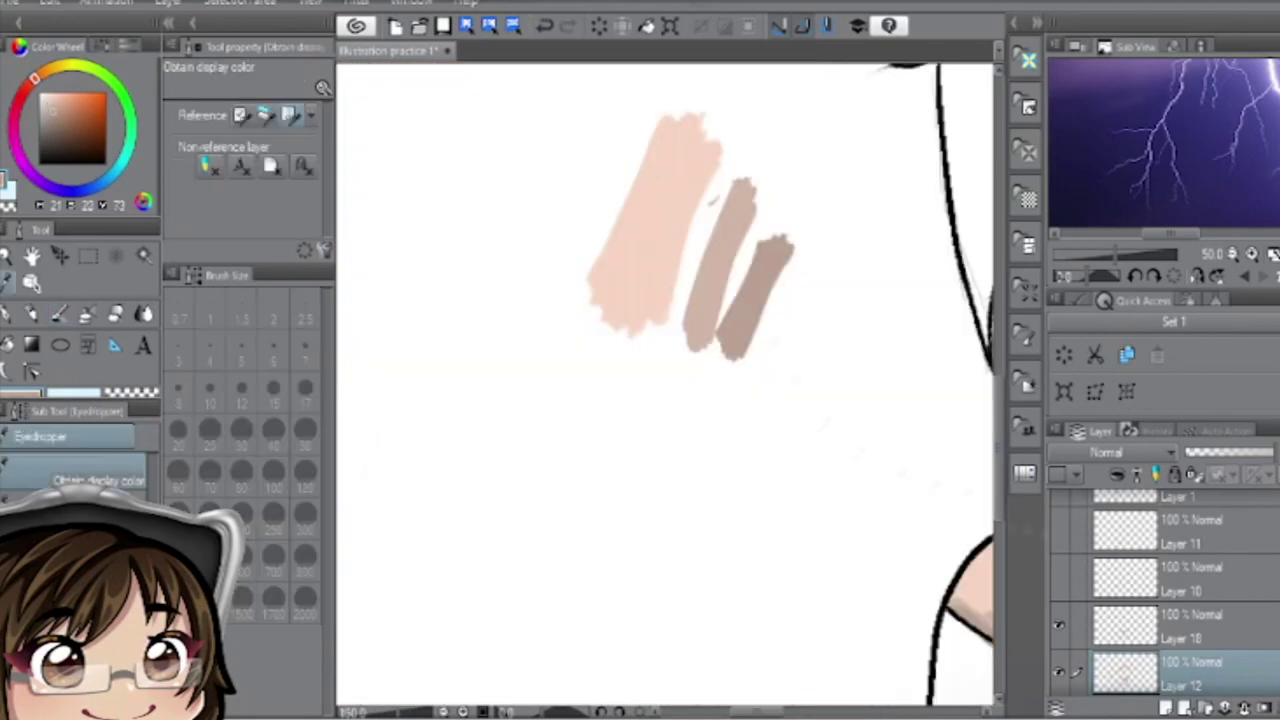
scroll(665, 390, up, 3)
click(1190, 620)
scroll(665, 390, up, 3)
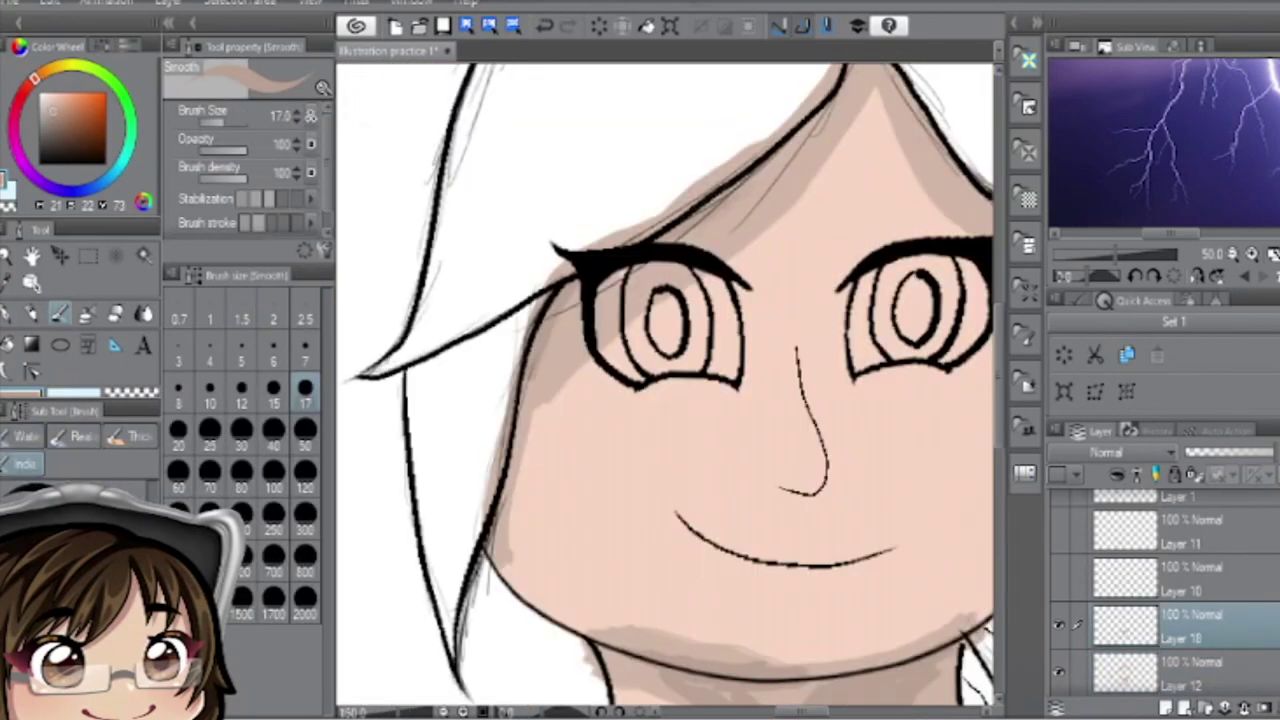
scroll(665, 390, down, 3)
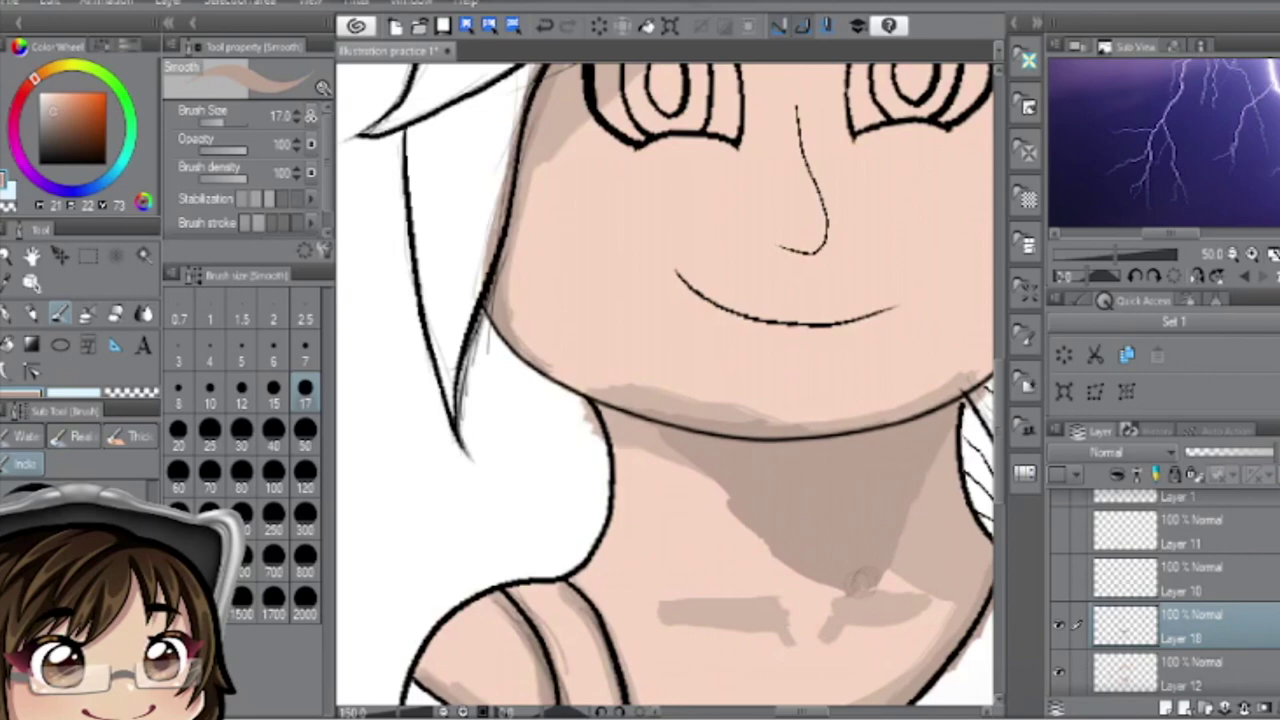
- Soften the face and neck shading on Layer 12 with the size 30 Blend tool, color stretch 24 and density 25
key(j)
scroll(665, 390, down, 2)
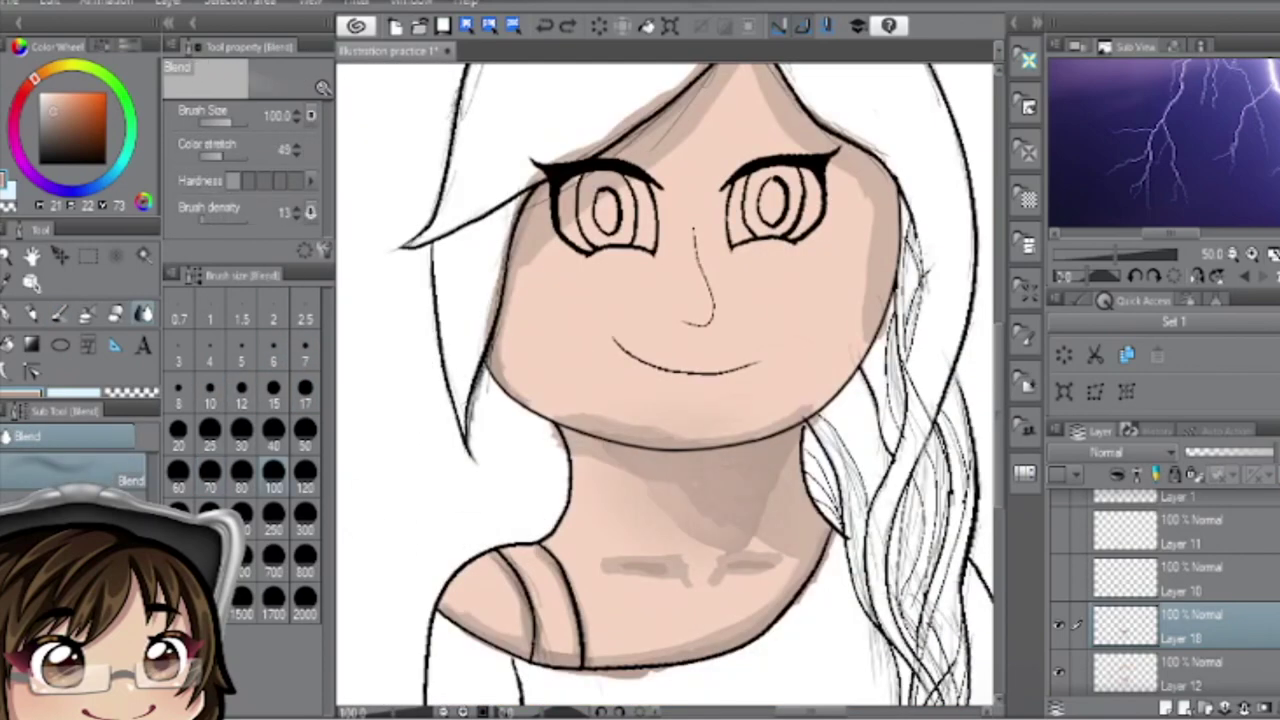
click(1190, 668)
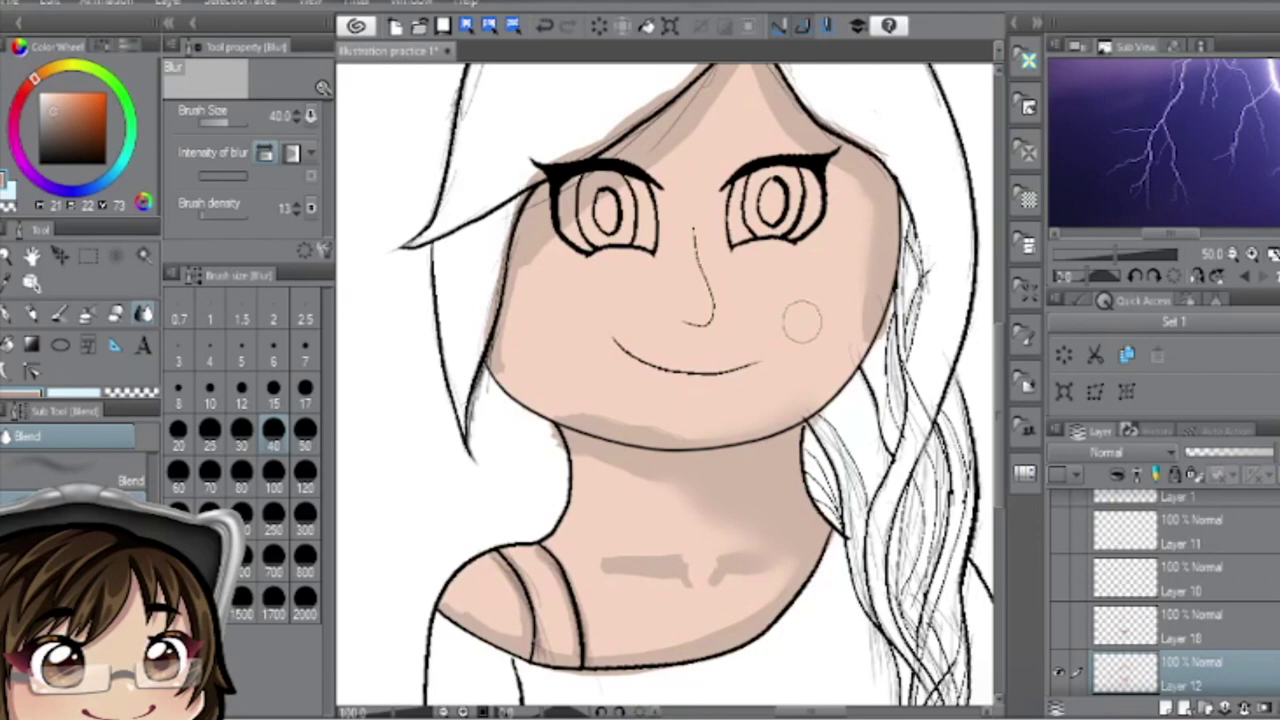
click(75, 470)
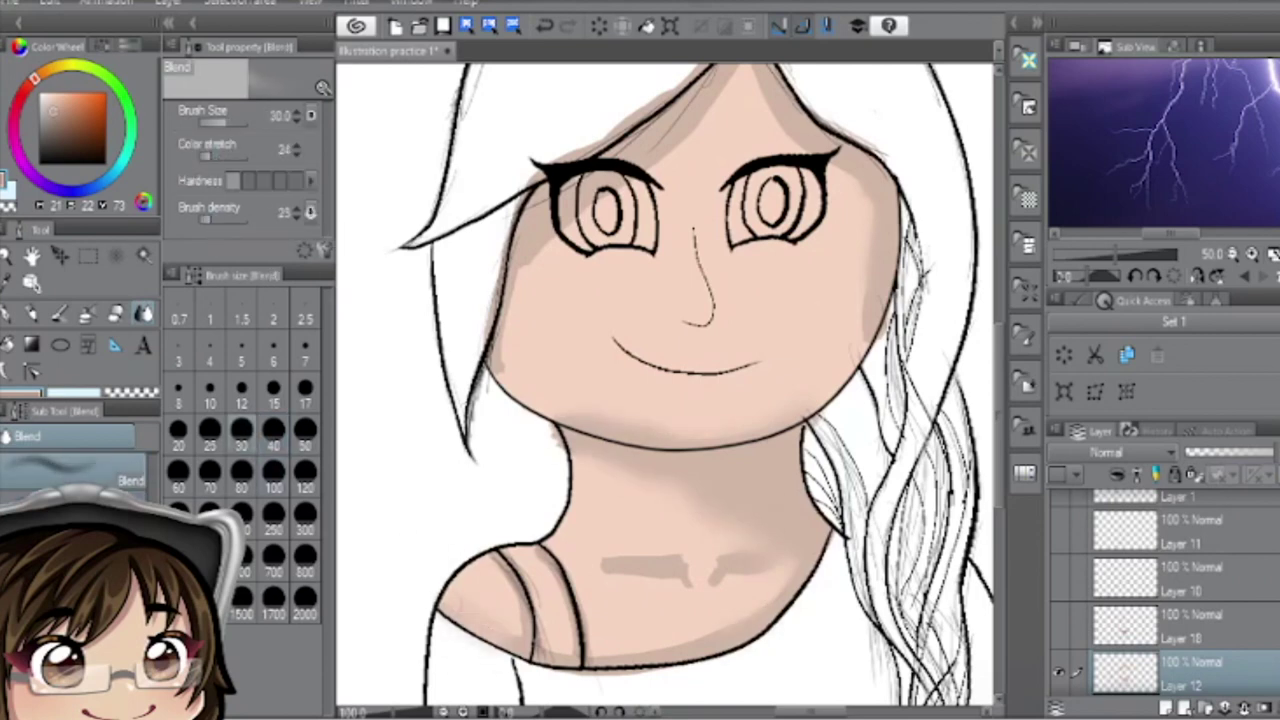
scroll(665, 385, up, 5)
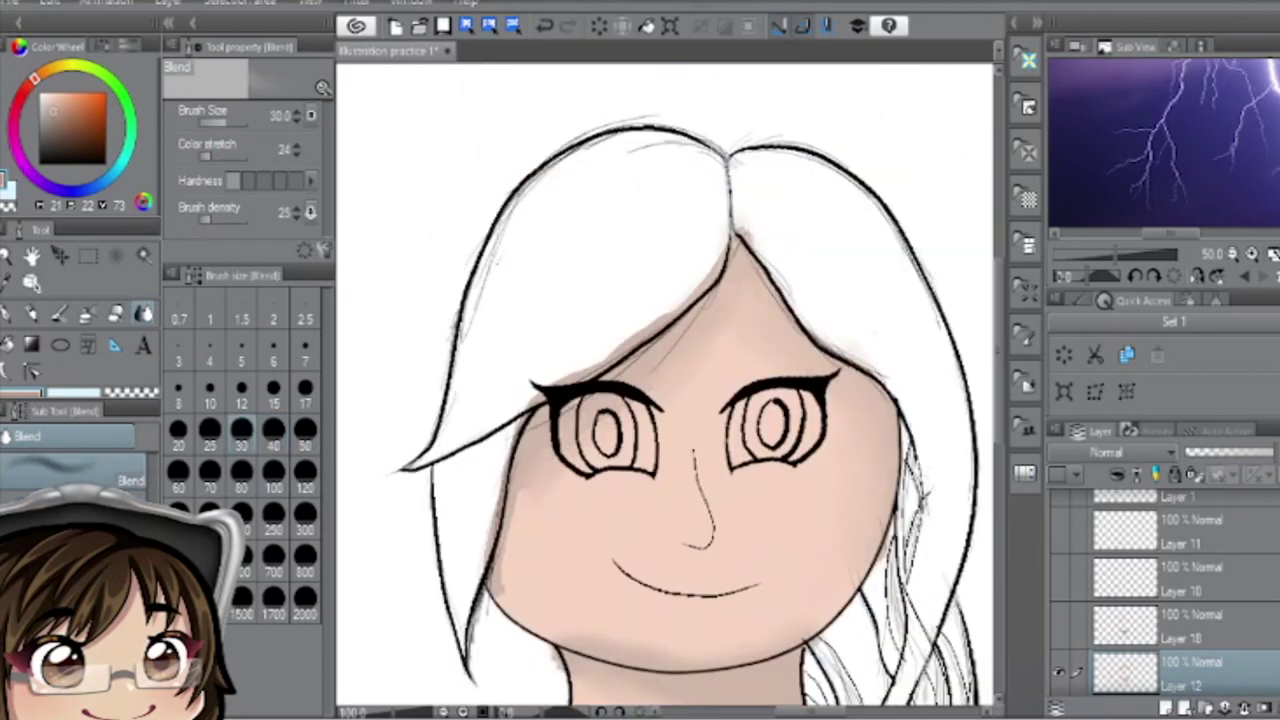
- Blend the darker shadows under the chin and along the neckline on Layer 18
click(1190, 625)
scroll(665, 385, down, 5)
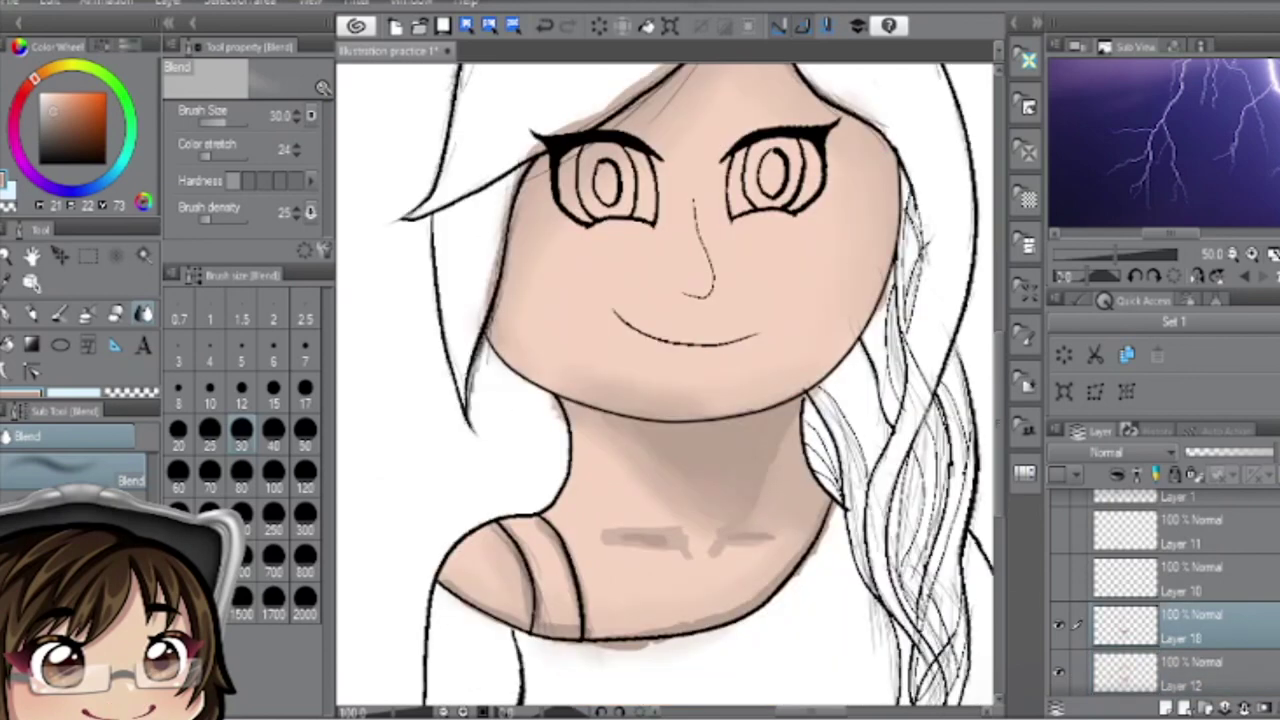
drag(790, 600, 535, 645)
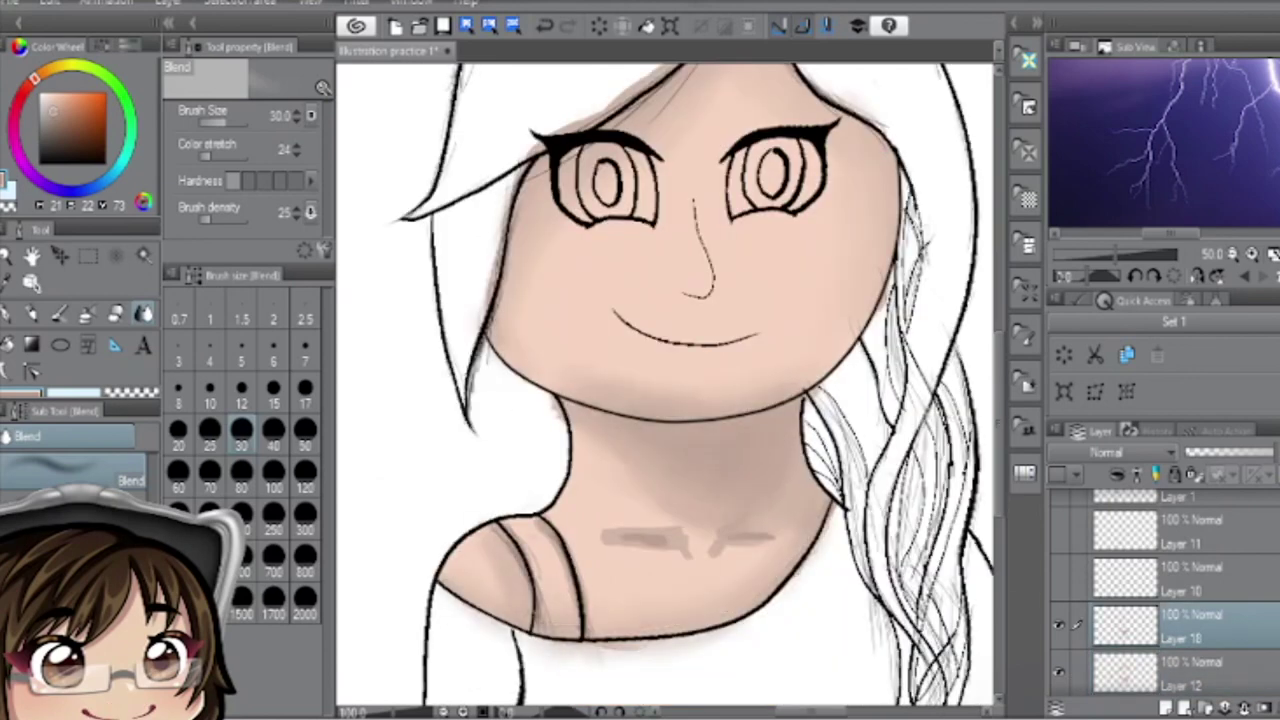
- Ink two thin black collarbone lines on the line art layer with the size 1.5 For effect line pen
scroll(1160, 590, down, 2)
click(1190, 680)
key(p)
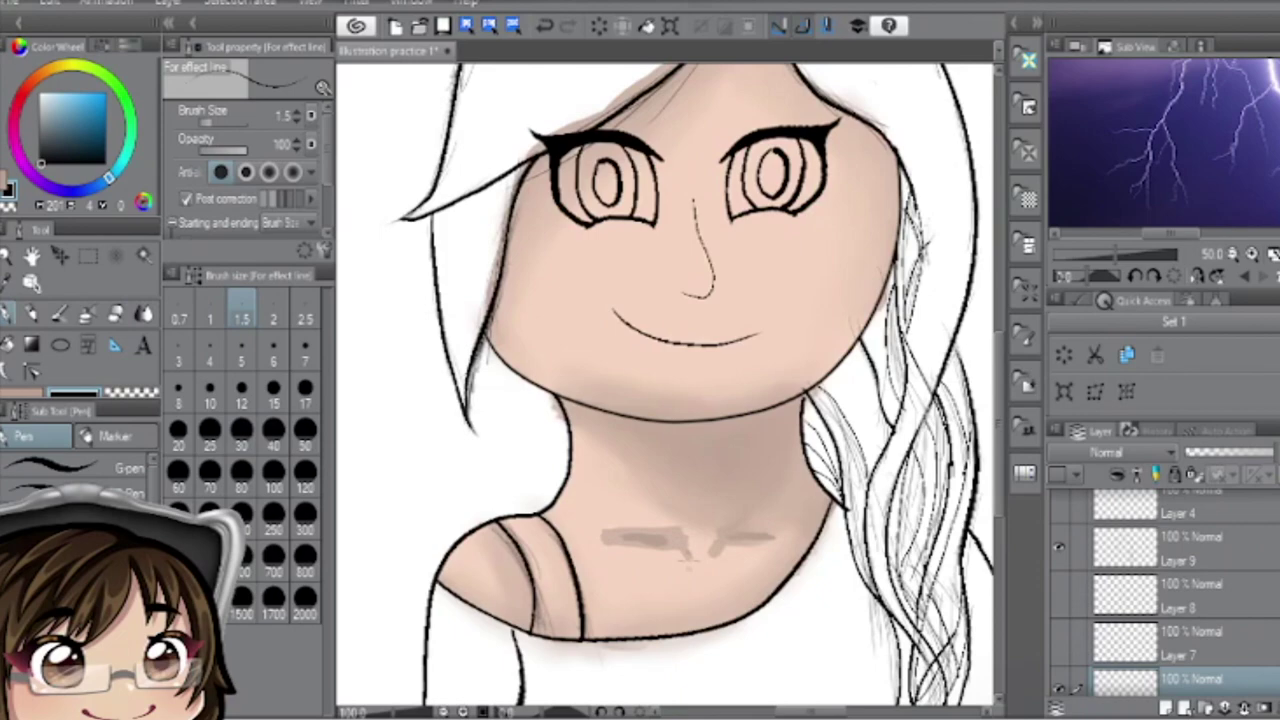
scroll(719, 571, up, 2)
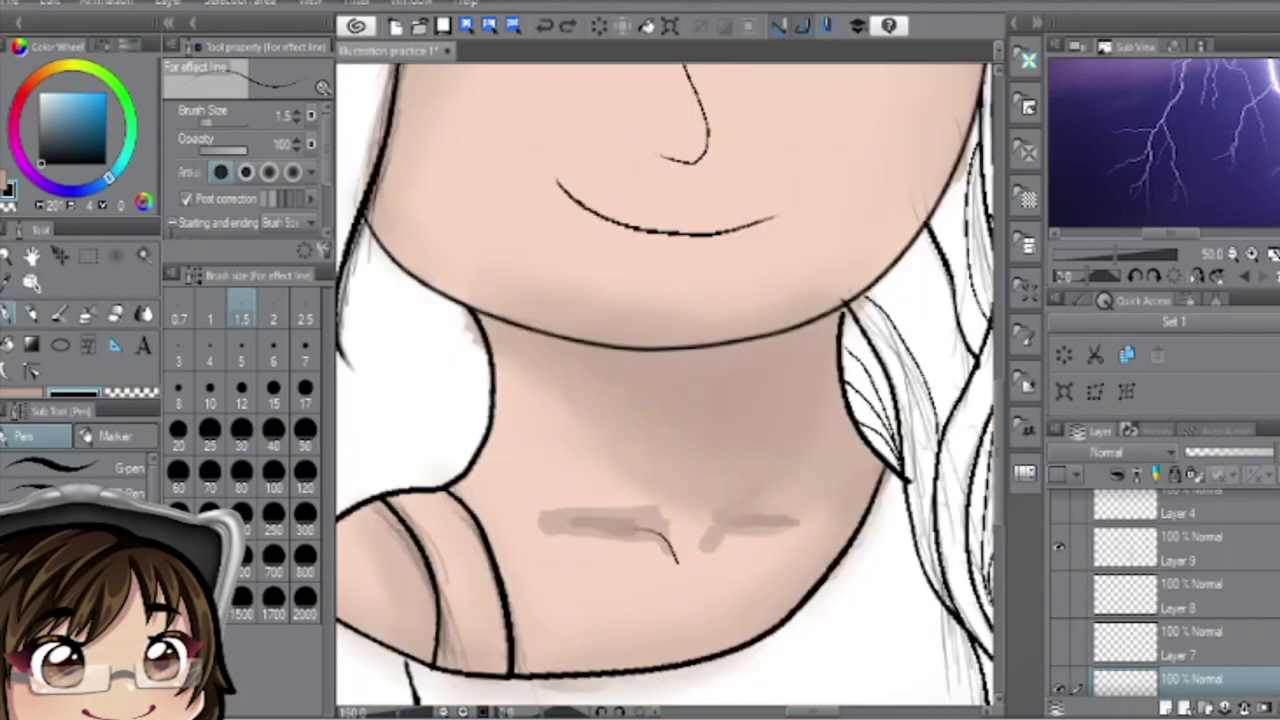
ctrl+shift+click(679, 587)
- Soften the collarbone shading on Layer 12 and paint a dark notch between the collarbones on Layer 18 with the size 10 Smooth brush
key(j)
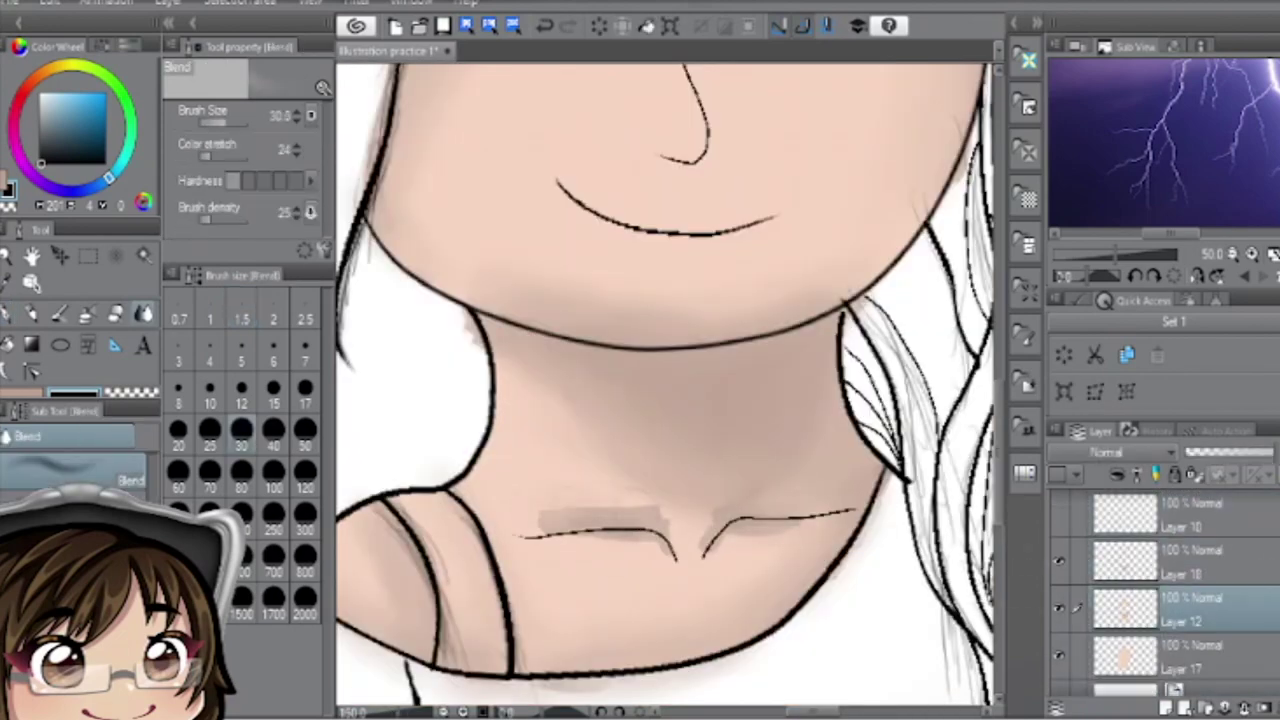
key(ctrl+z)
key(ctrl+z)
key(ctrl+z)
key(b)
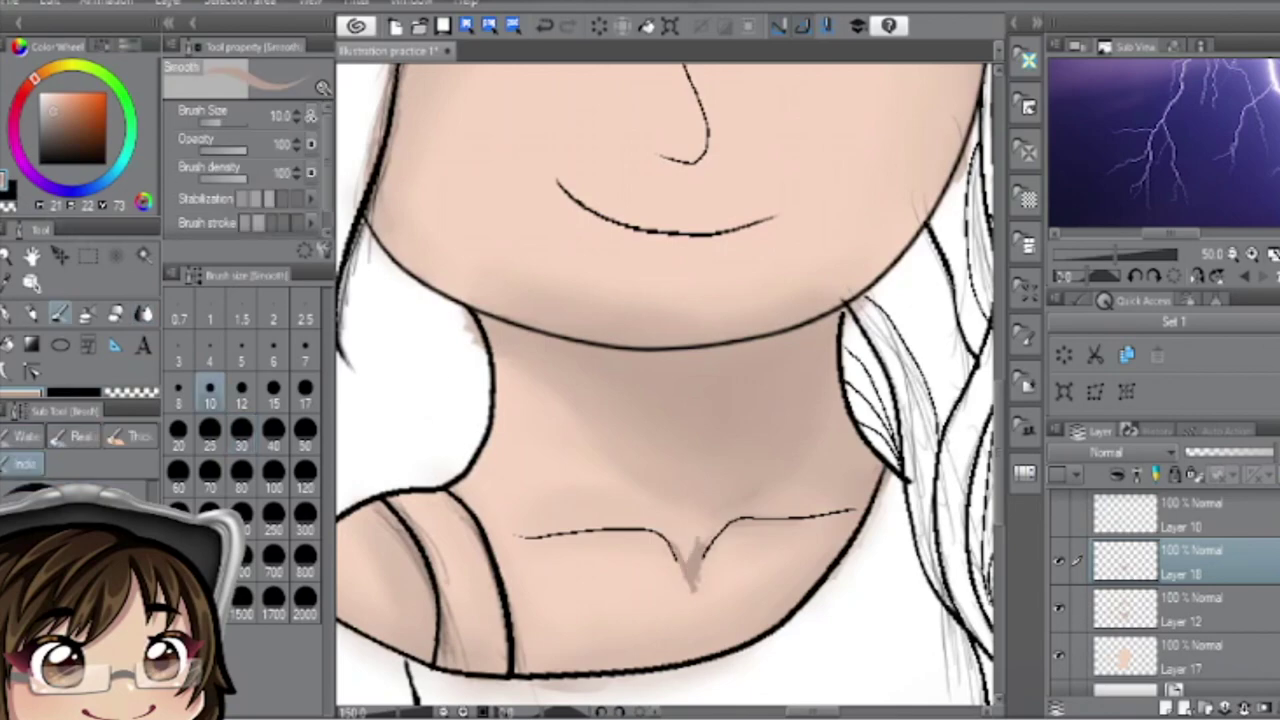
- Blend the collarbone notch and paint a pale highlight swatch (hue 22, saturation 11, value 96) beside the skin swatches on new Layer 20
scroll(665, 390, left, 5)
key(j)
scroll(665, 390, left, 5)
key(b)
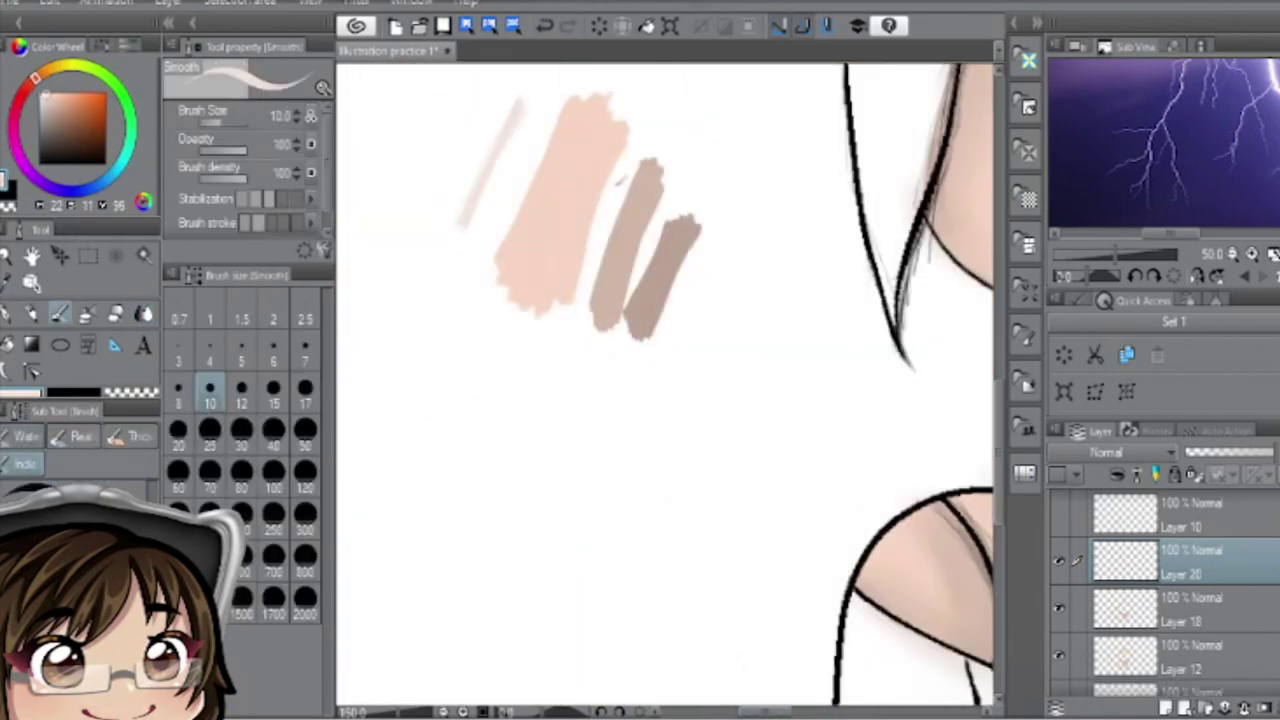
drag(525, 90, 450, 235)
- Highlight the area below both collarbones on Layer 20 in light peach with the size 15 Smooth brush and soften it
key(i)
key(p)
key(ctrl+z)
key(ctrl+y)
scroll(695, 585, down, 2)
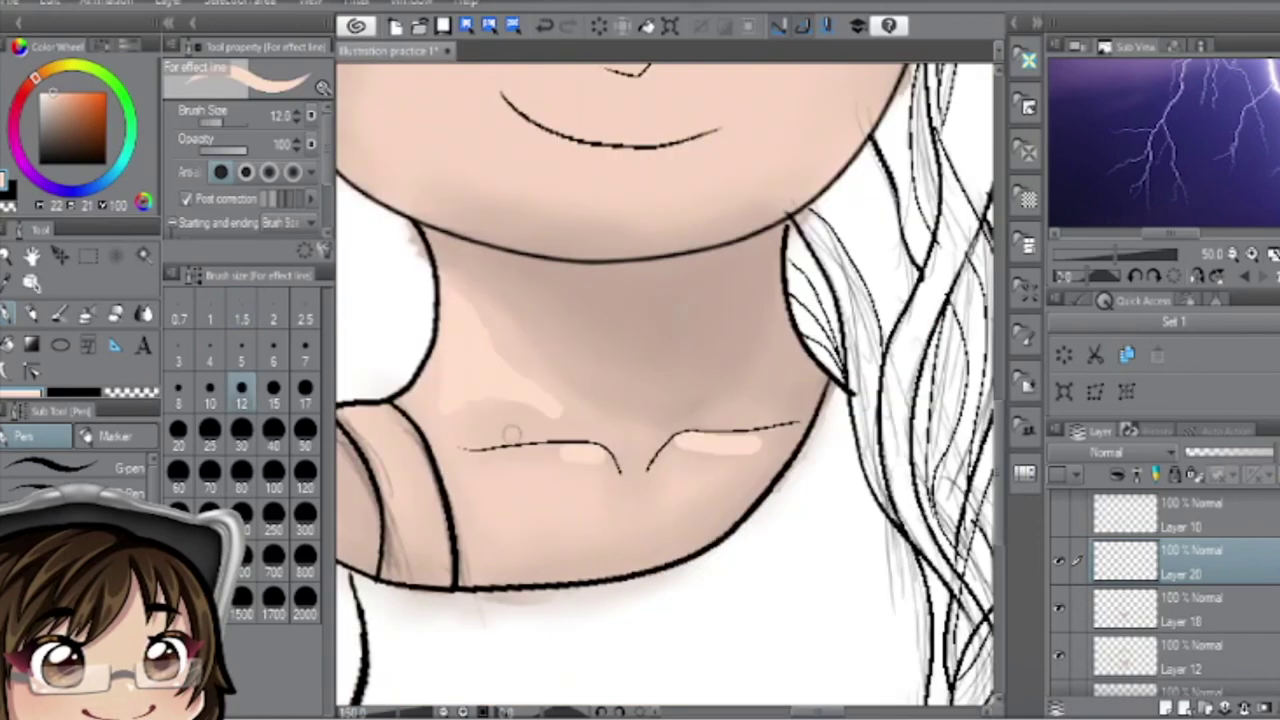
key(ctrl+z)
key(b)
key(j)
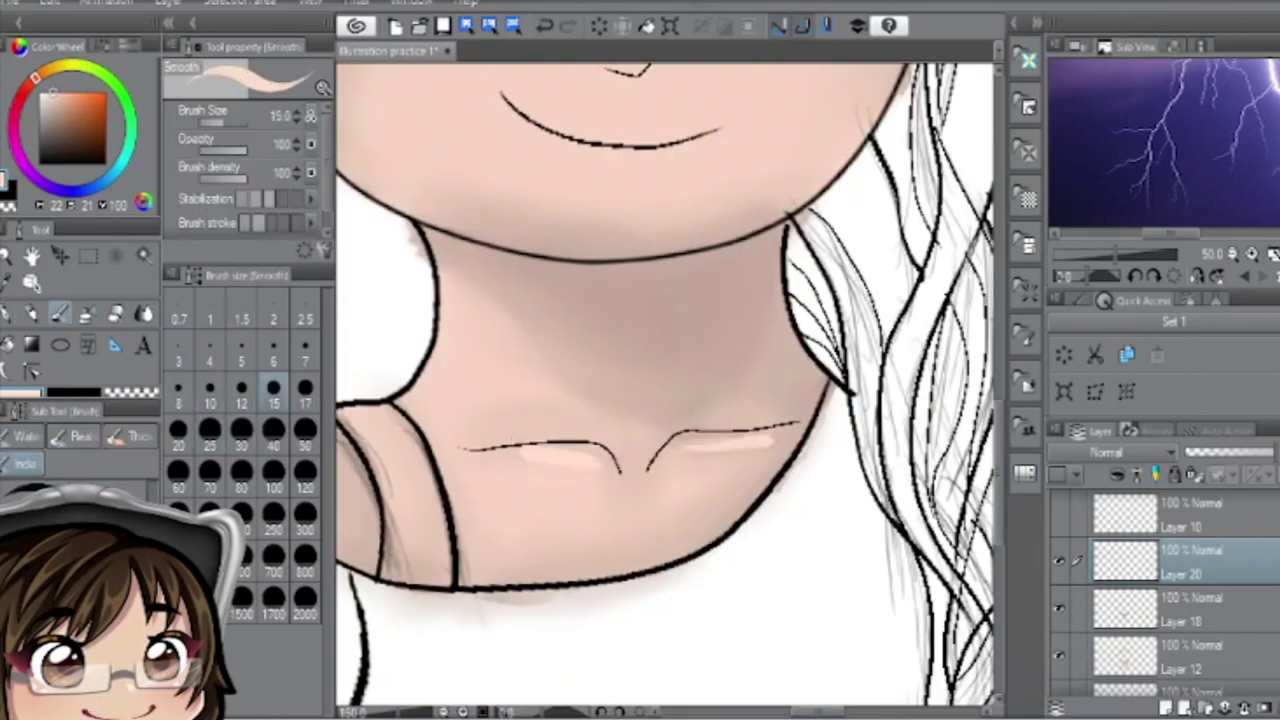
- Add a paler swatch (hue 22, saturation 16, value 100), highlight the cheeks with the size 40 Smooth brush and blend them at size 30
drag(500, 380, 970, 380)
drag(500, 300, 690, 520)
key(i)
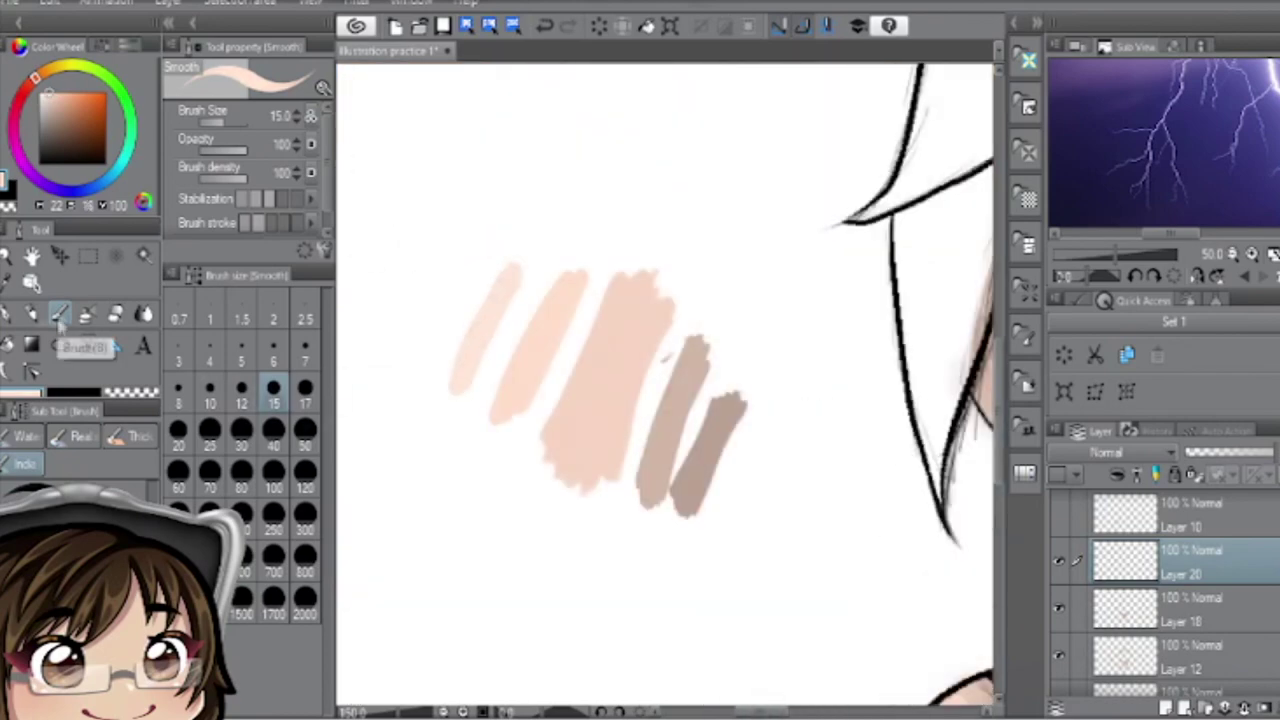
scroll(543, 329, down, 5)
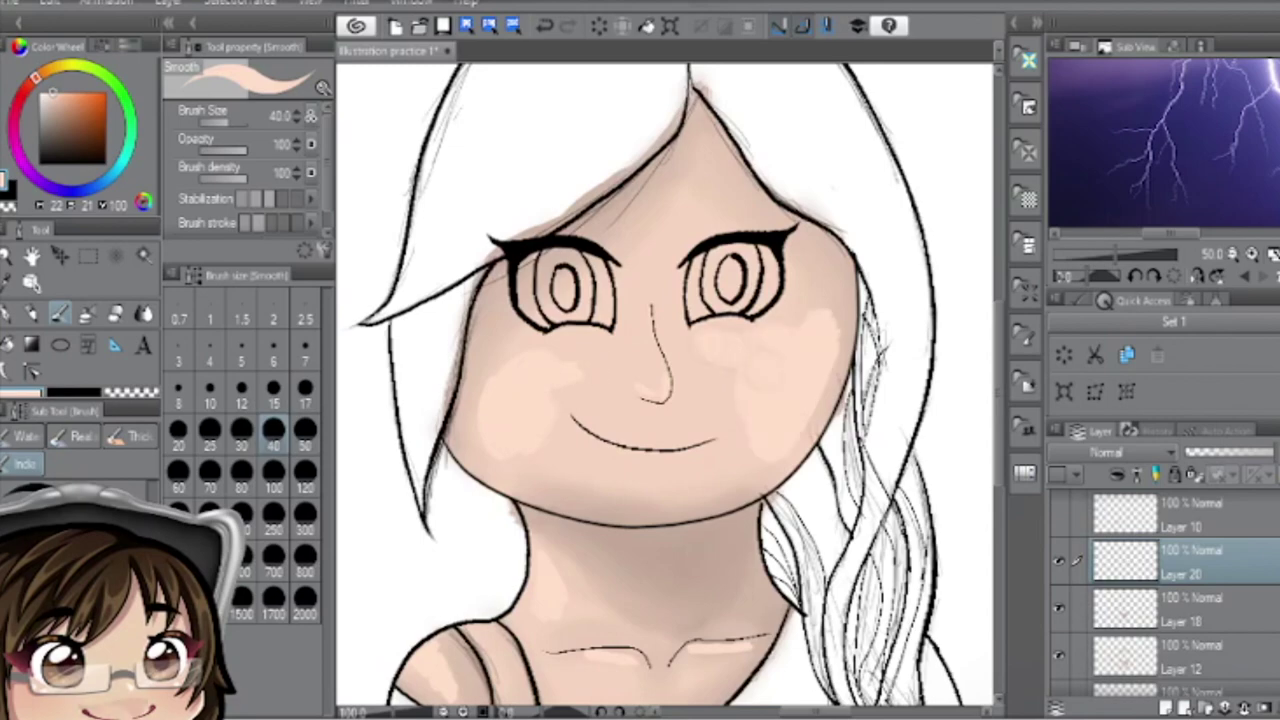
key(j)
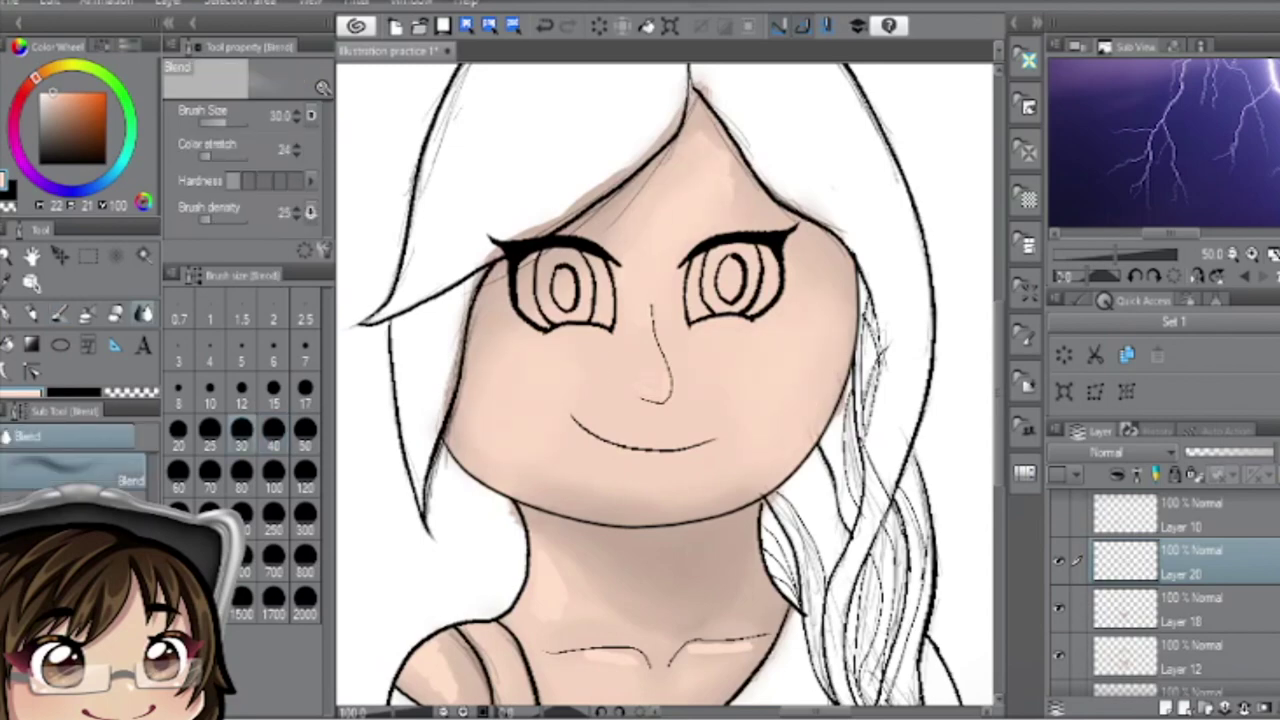
- Paint the eye whites in light grey and white with the size 15 Smooth brush and soften them with the size 30 Blend tool
scroll(1165, 590, down, 2)
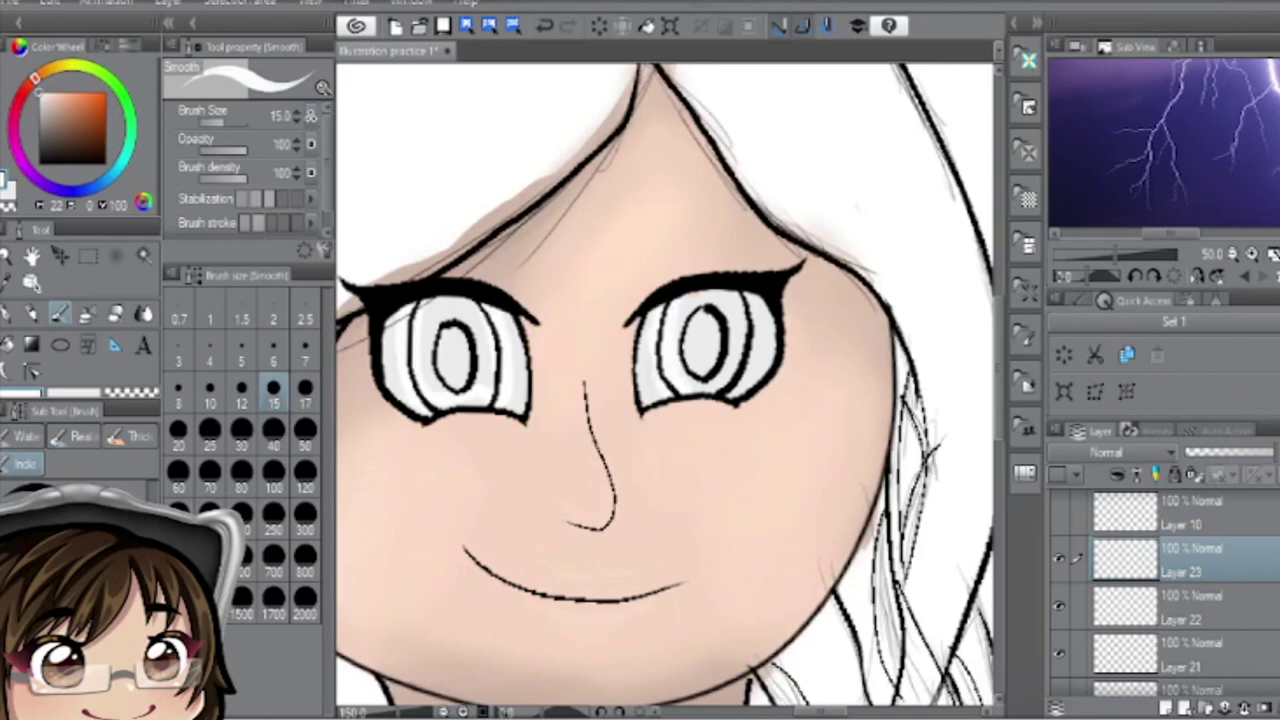
key(j)
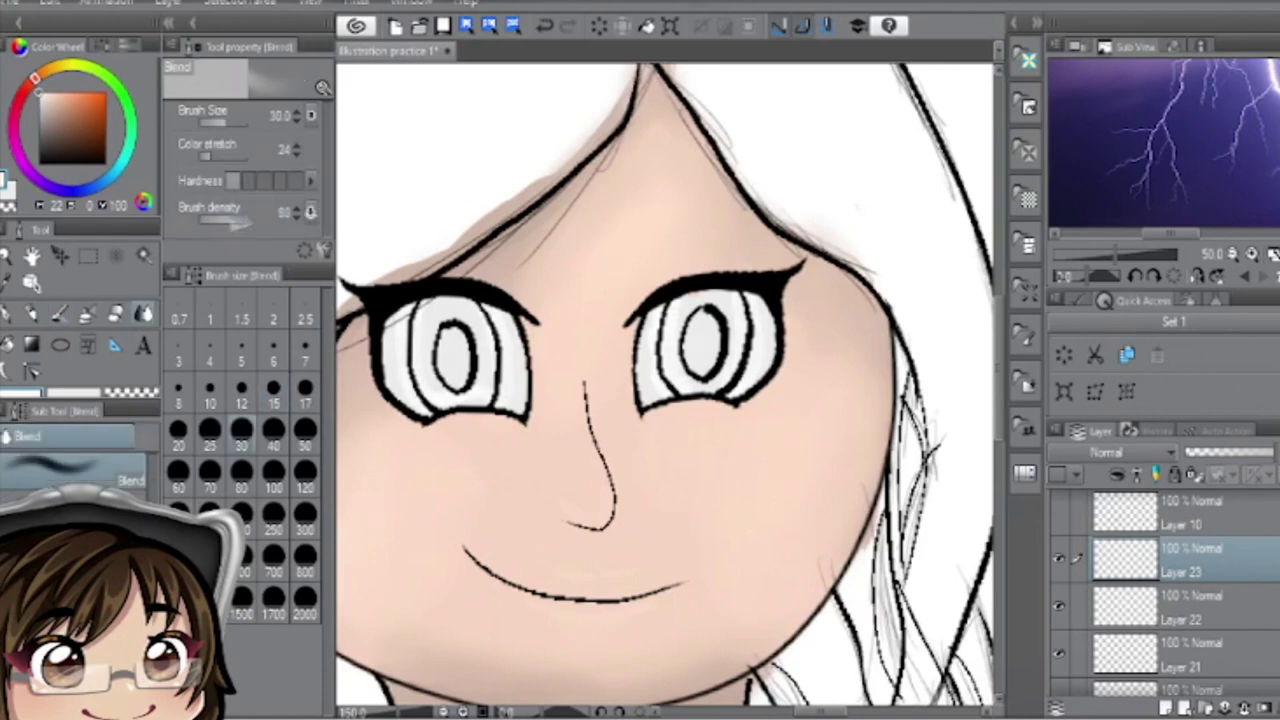
key(b)
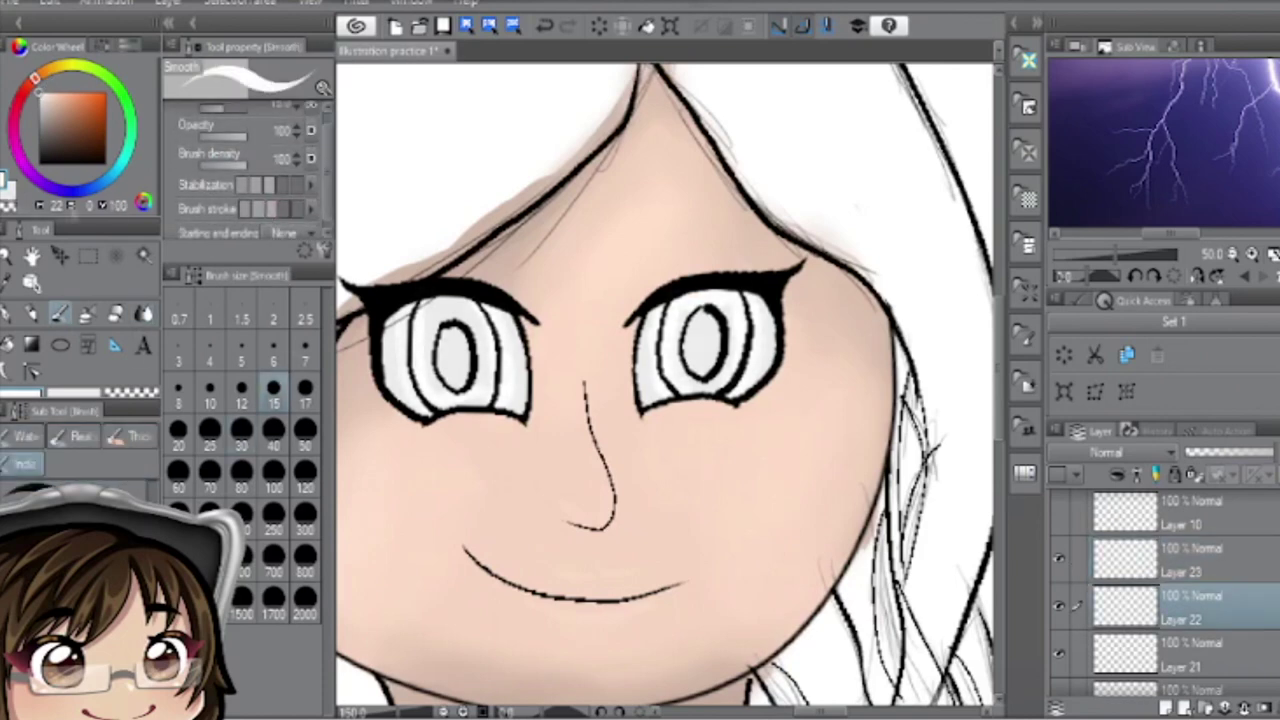
key(j)
scroll(767, 505, down, 2)
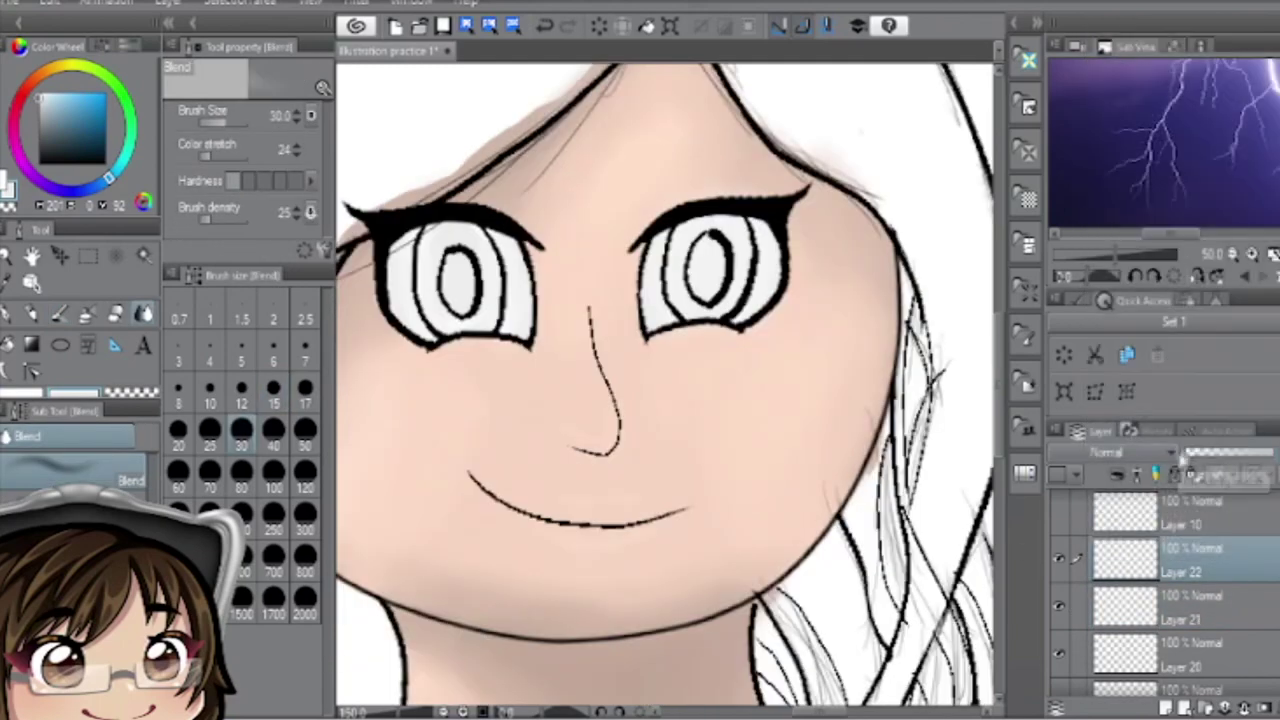
- Fill both irises on Layer 23 in brown (hue 24, saturation 51, value 35) with the size 15 Smooth brush
key(b)
scroll(667, 390, down, 3)
scroll(667, 390, up, 4)
mouse_move(640, 400)
mouse_down()
mouse_move(660, 470)
mouse_move(700, 420)
mouse_move(705, 470)
mouse_up()
scroll(667, 400, down, 3)
scroll(760, 440, up, 3)
mouse_move(710, 420)
mouse_down()
mouse_move(730, 500)
mouse_move(770, 430)
mouse_move(745, 470)
mouse_move(763, 538)
mouse_up()
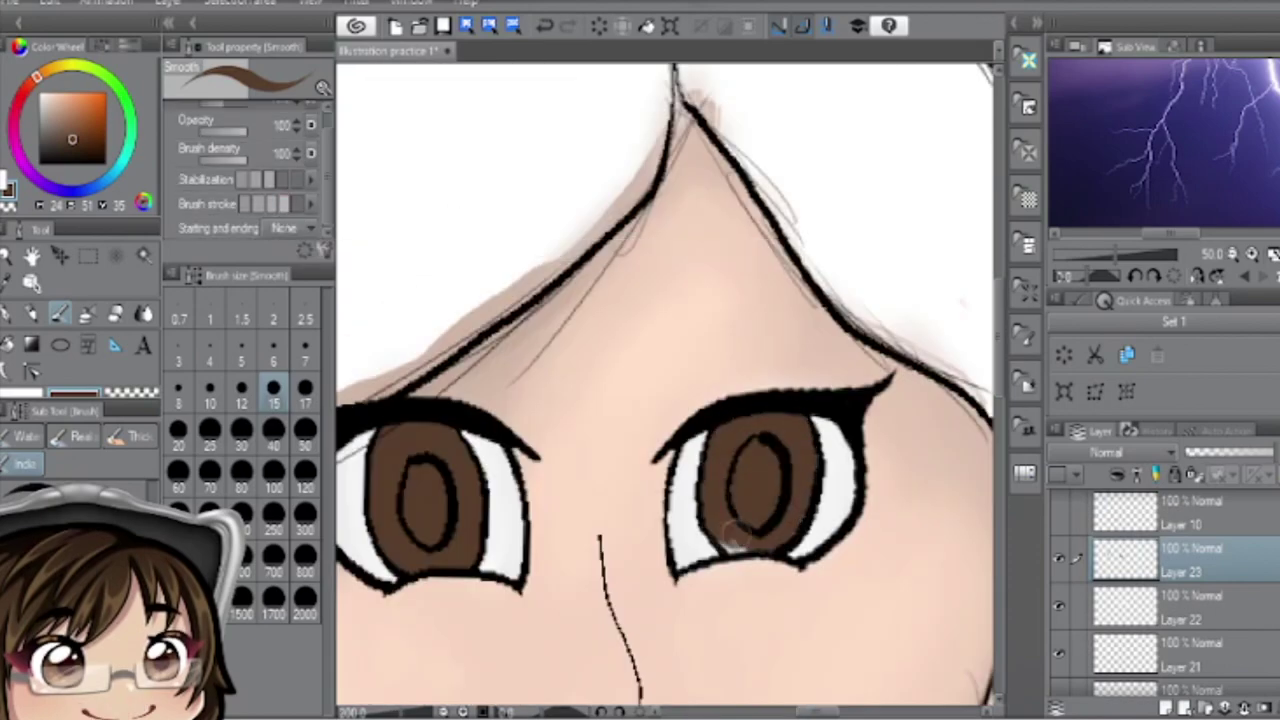
- Shade the rim of the left iris on new Layer 24 in dark brown (hue 24, value 19) with the size 12 Smooth brush
scroll(765, 575, down, 3)
scroll(560, 450, up, 3)
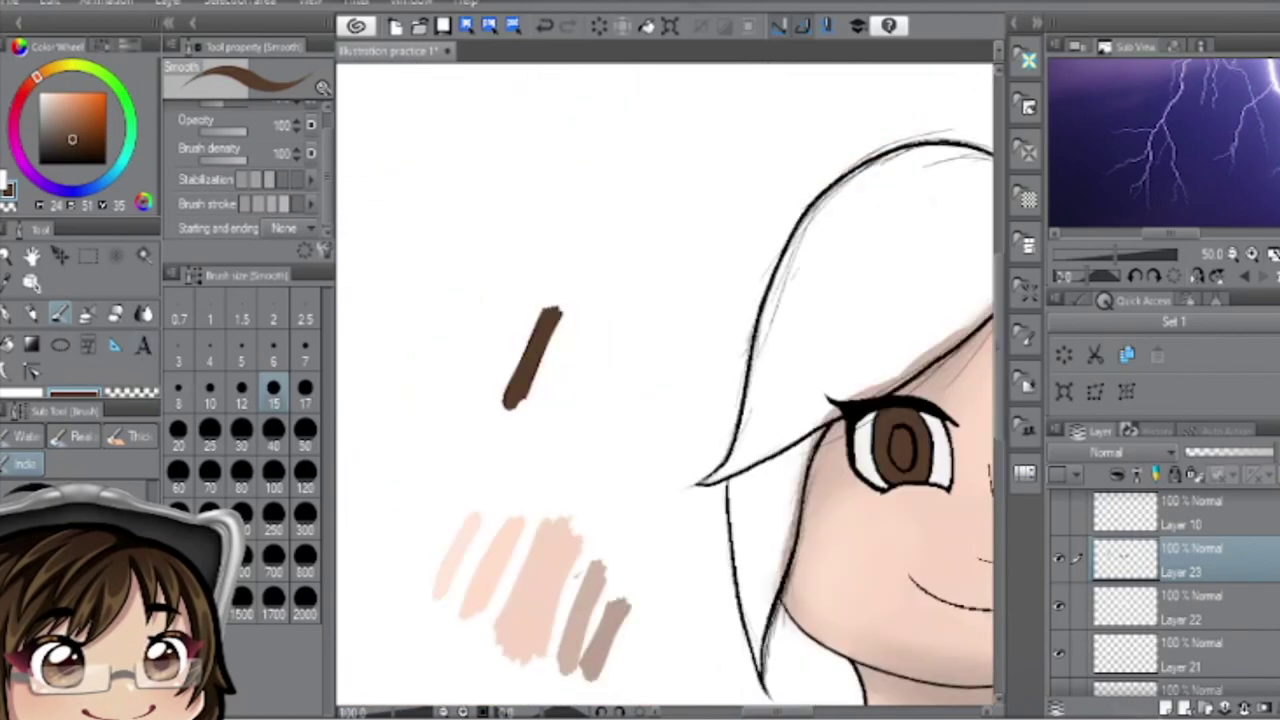
key(bracketleft)
scroll(880, 440, up, 5)
drag(760, 270, 745, 540)
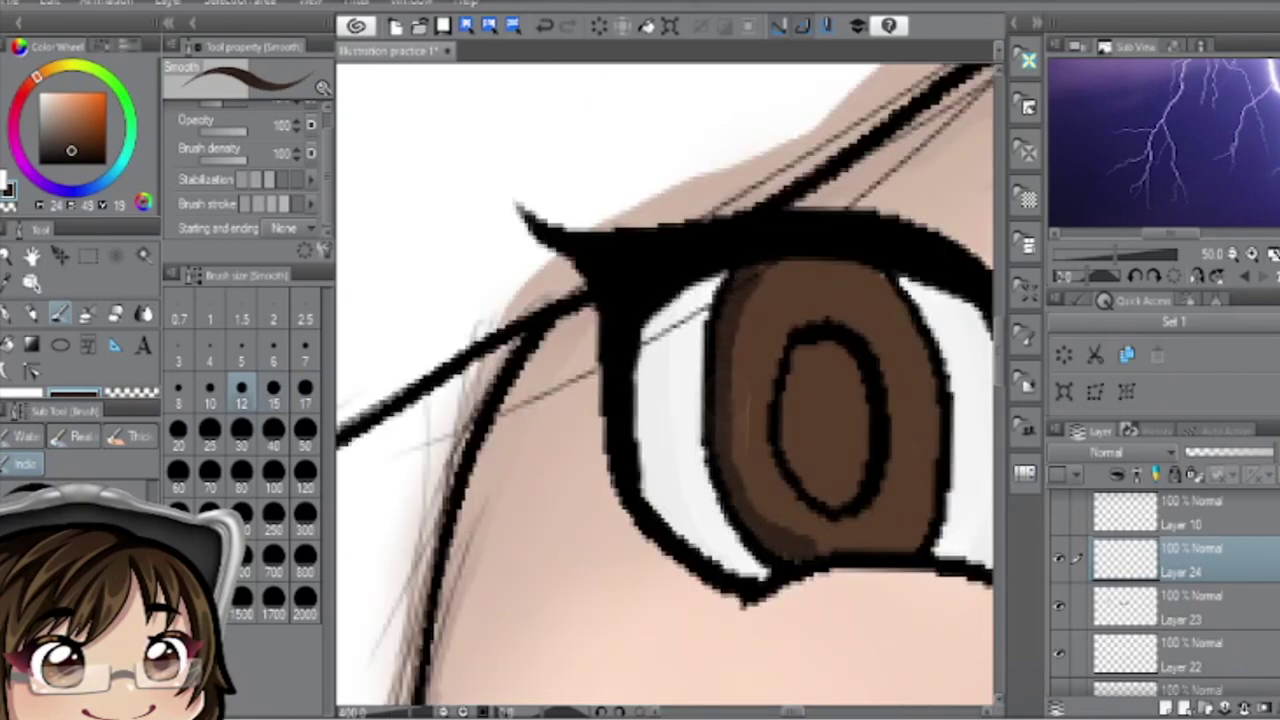
scroll(760, 400, down, 5)
scroll(900, 440, up, 8)
drag(860, 170, 930, 580)
scroll(665, 390, down, 5)
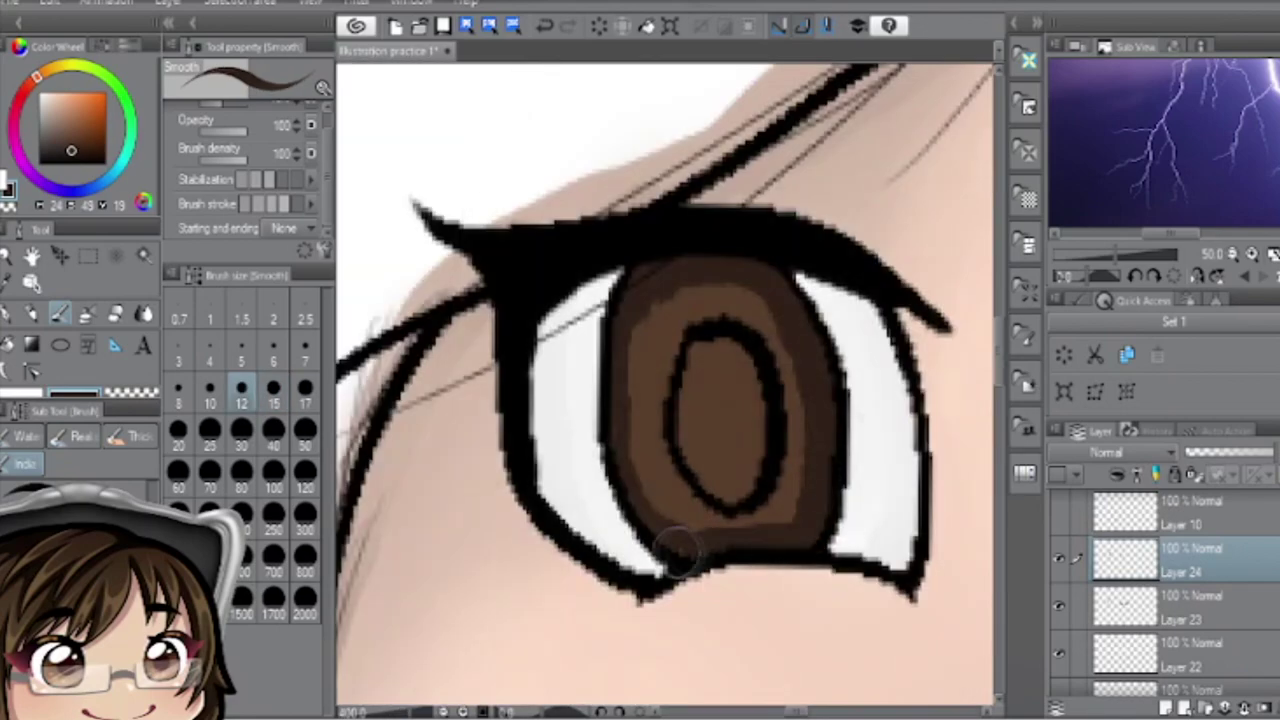
- Blend the dark rim into the left iris with the size 7 Blend tool and streak it with the size 1.5 Finger tip
key(j)
mouse_move(790, 300)
mouse_down()
mouse_move(760, 520)
mouse_move(640, 400)
mouse_move(680, 290)
mouse_move(625, 450)
mouse_move(702, 538)
mouse_up()
key(bracketleft)
key(bracketleft)
key(bracketleft)
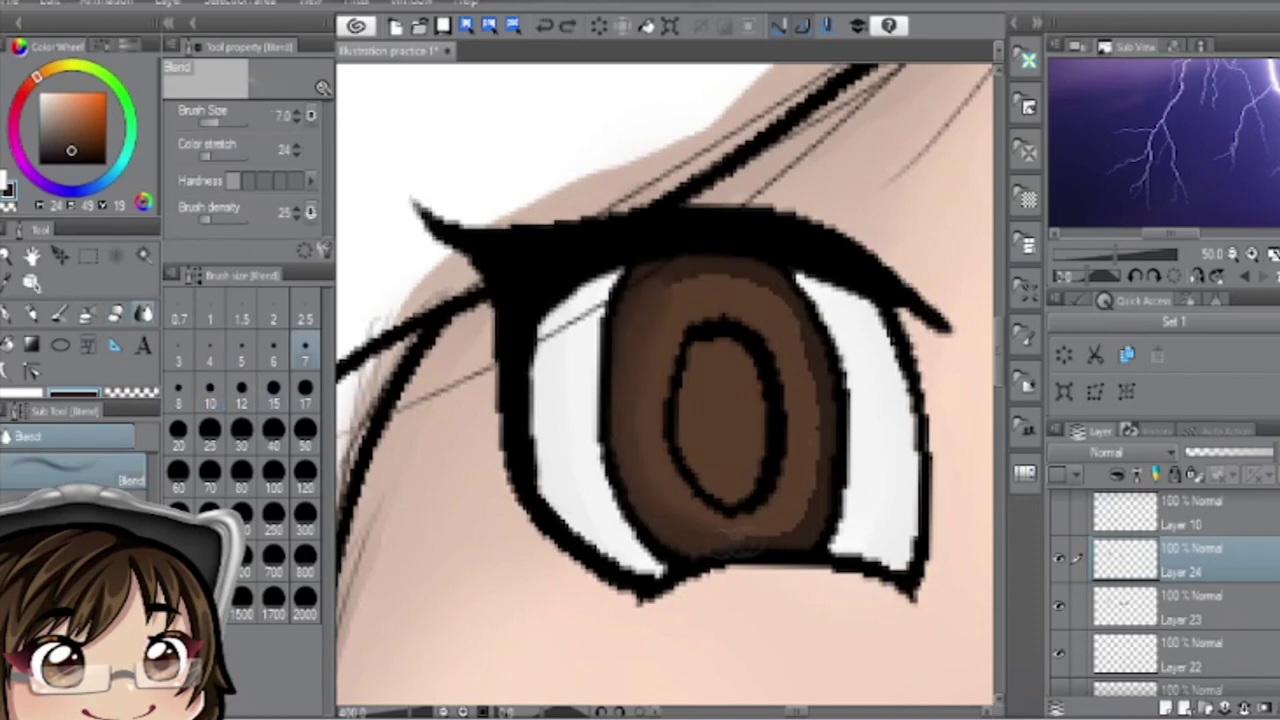
scroll(770, 292, down, 2)
scroll(770, 292, up, 2)
key(j)
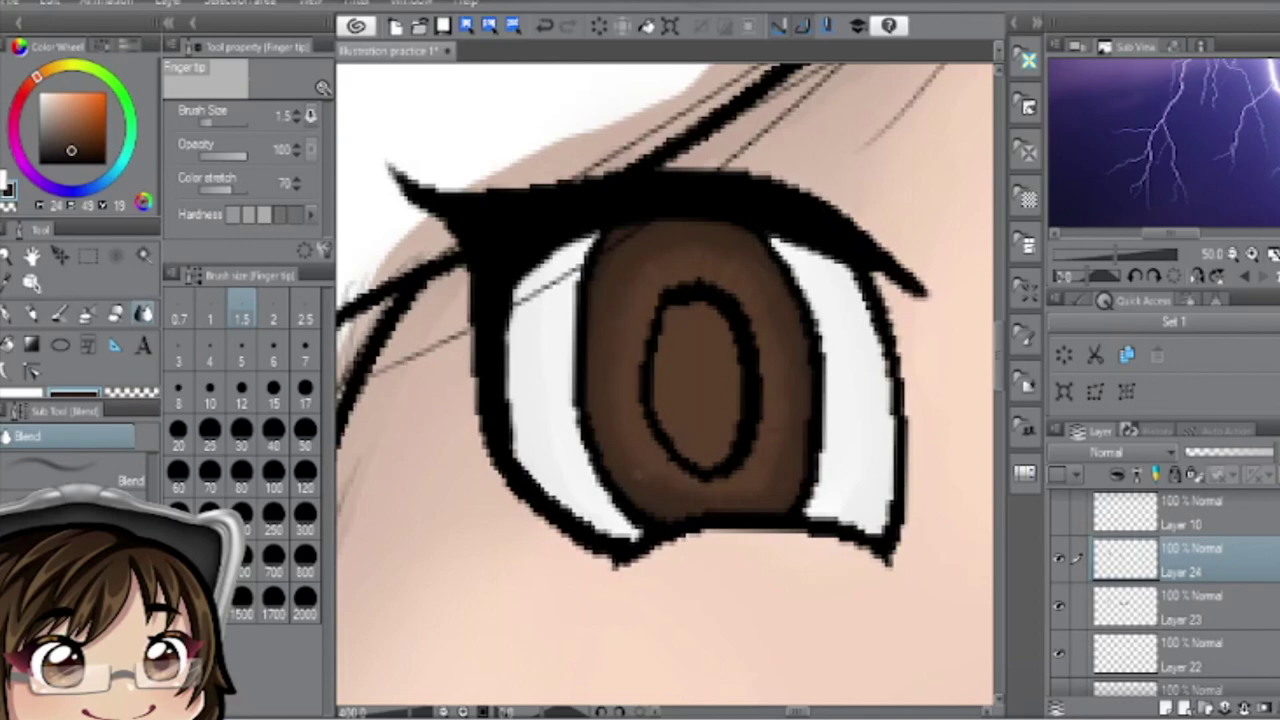
- Shade the right iris's rim in dark brown with the size 8 Smooth brush, blend at size 7 and streak with the size 1.5 Finger tip
scroll(665, 390, down, 3)
scroll(560, 420, up, 3)
key(b)
drag(456, 360, 670, 600)
drag(586, 628, 445, 380)
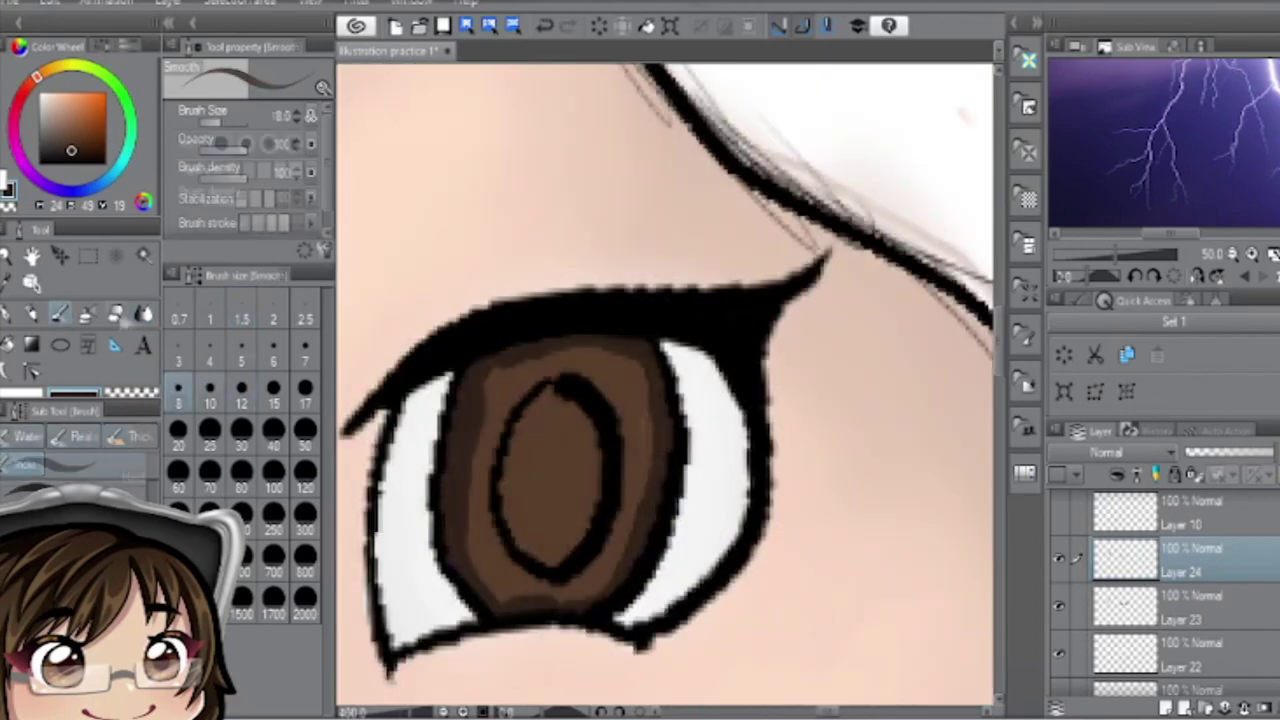
key(j)
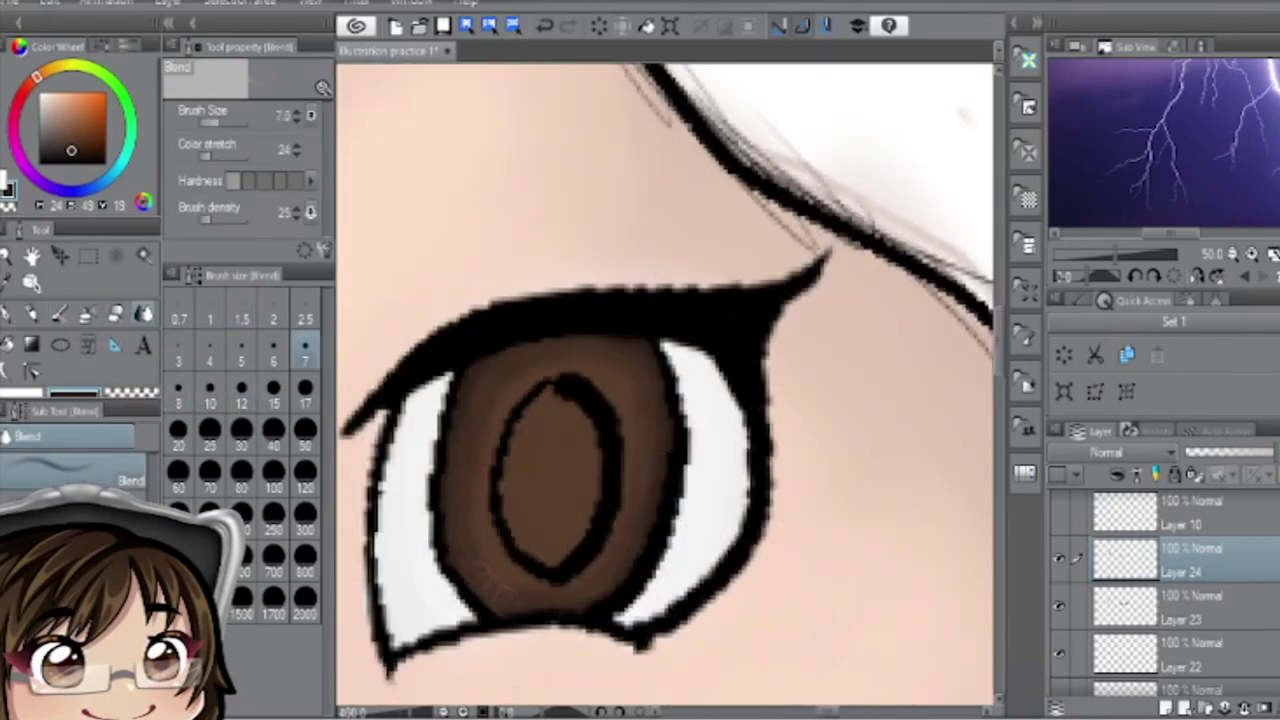
key(j)
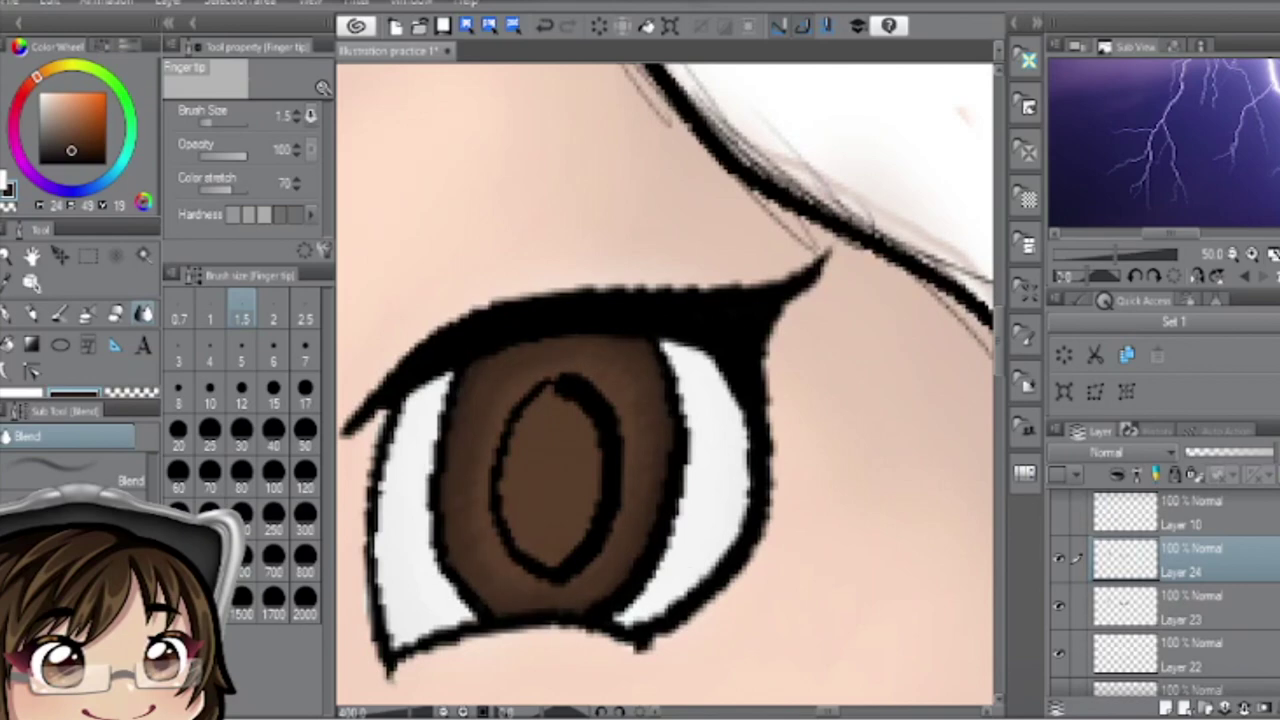
- Ring both pupils on Layer 25 in lighter brown (hue 24, saturation 55, value 54) at size 8, blend and streak with the size 2.5 Finger tip
scroll(800, 658, down, 3)
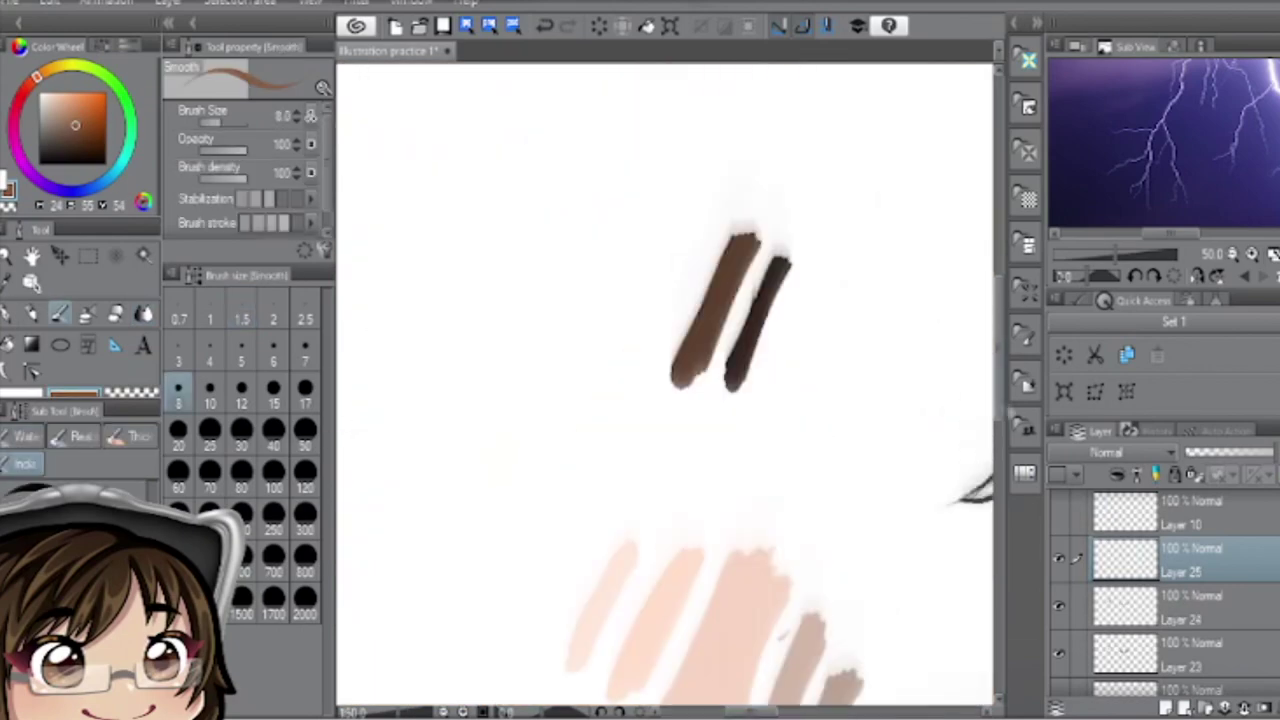
drag(758, 224, 674, 384)
drag(718, 218, 642, 354)
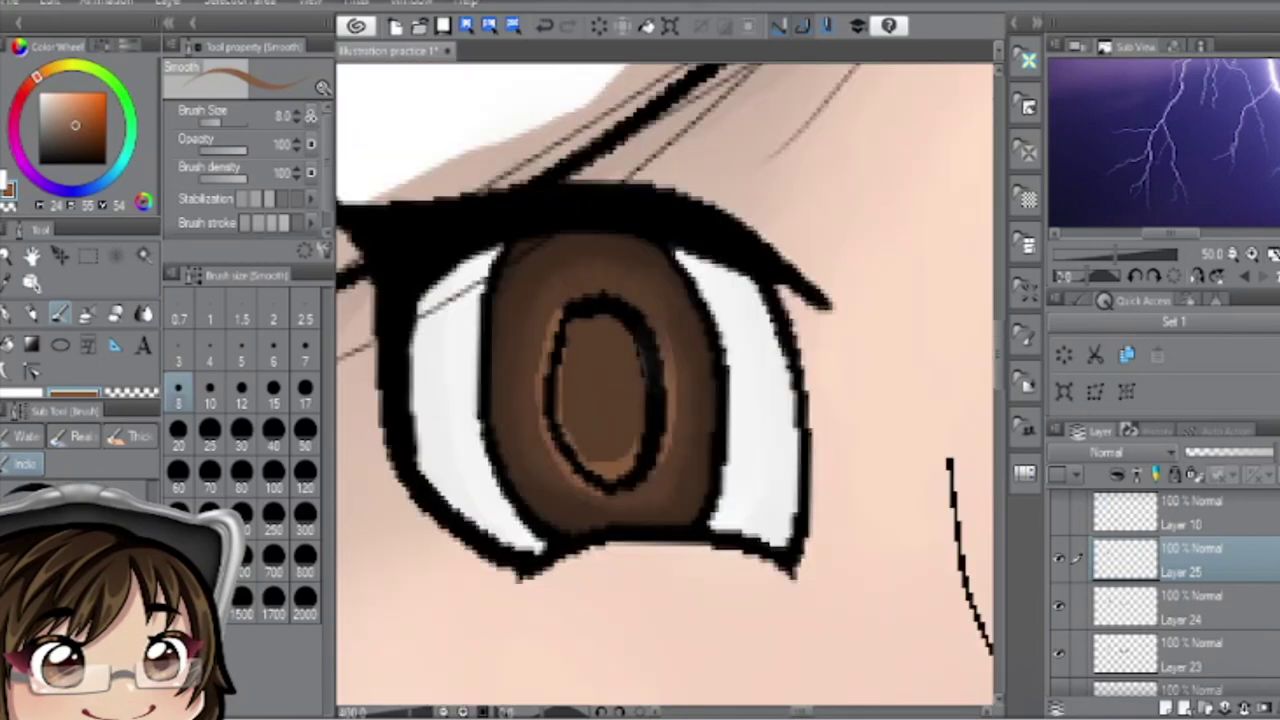
key(h)
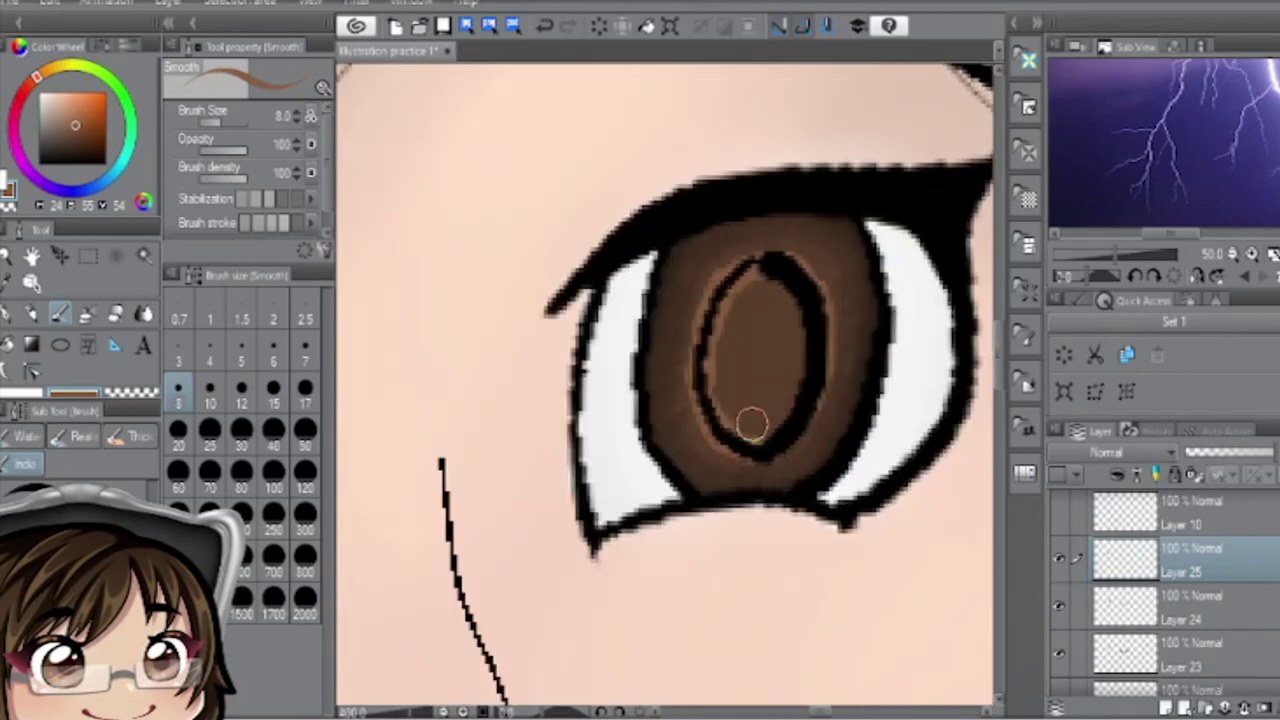
click(144, 313)
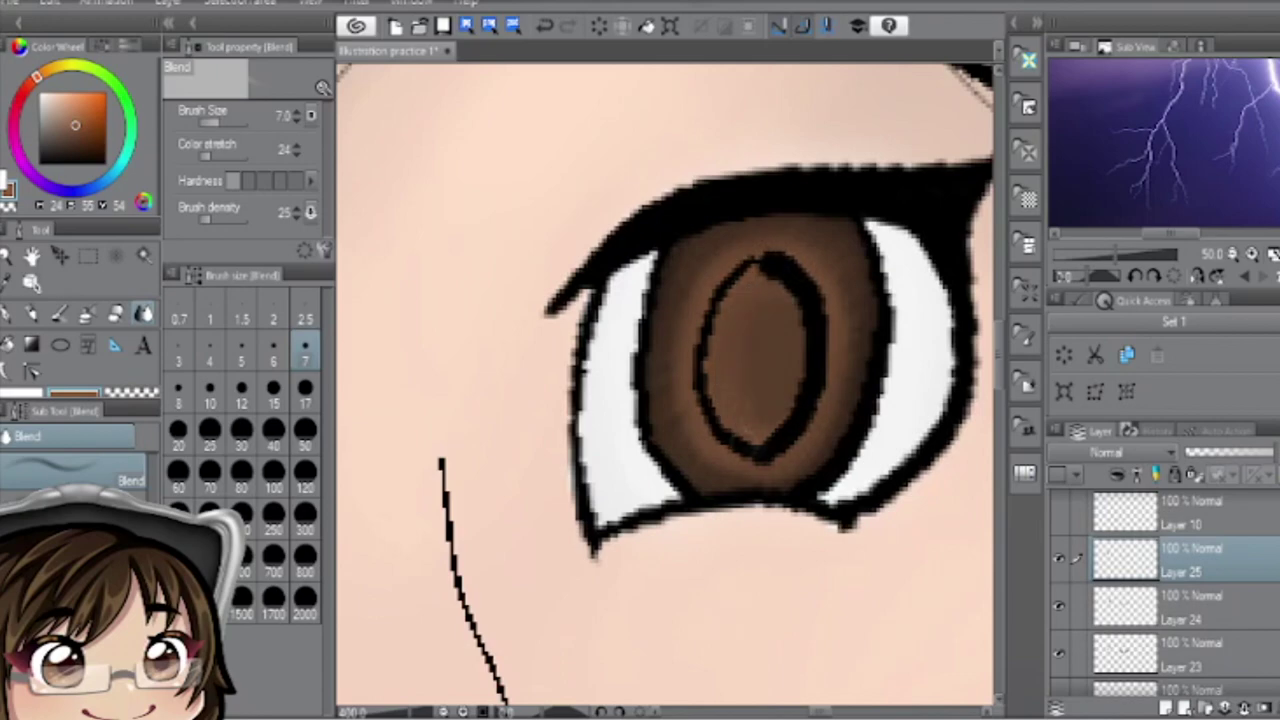
click(70, 520)
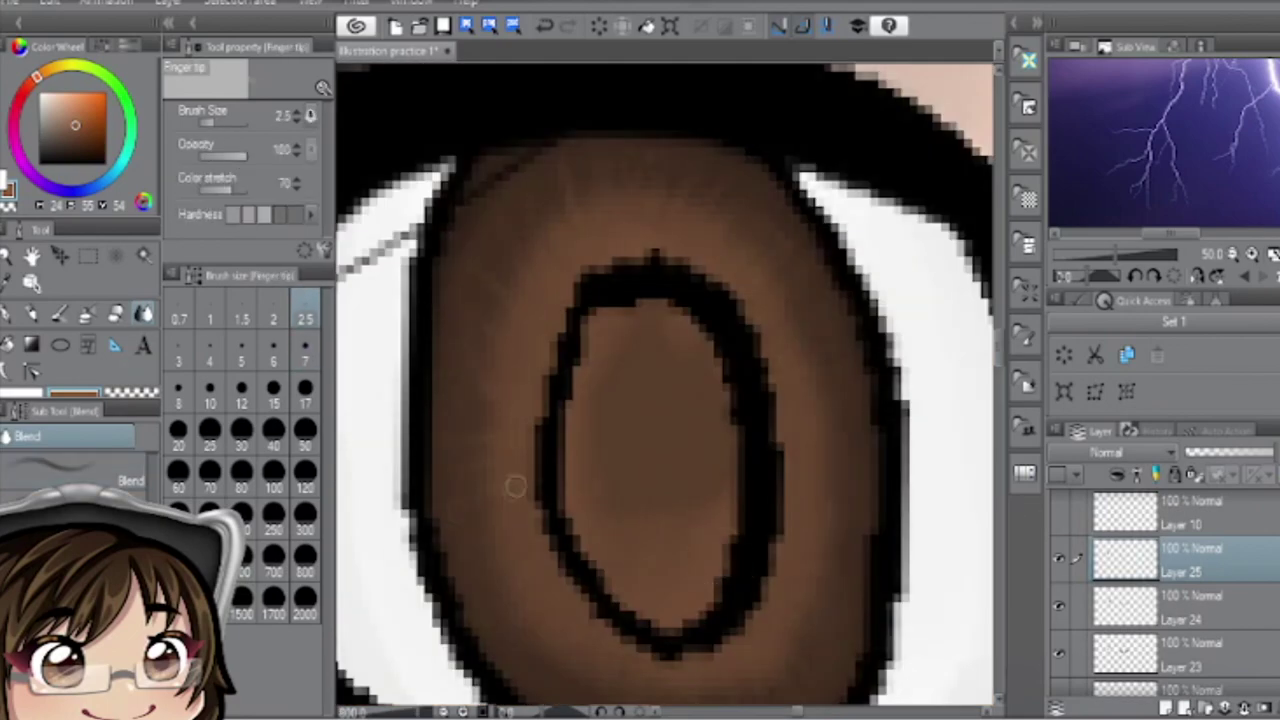
- Darken the iris edges on Layer 26 (hue 23, saturation 48, value 7), blending with the size 7 Blend tool and size 2.5 Finger tip
scroll(512, 464, down, 3)
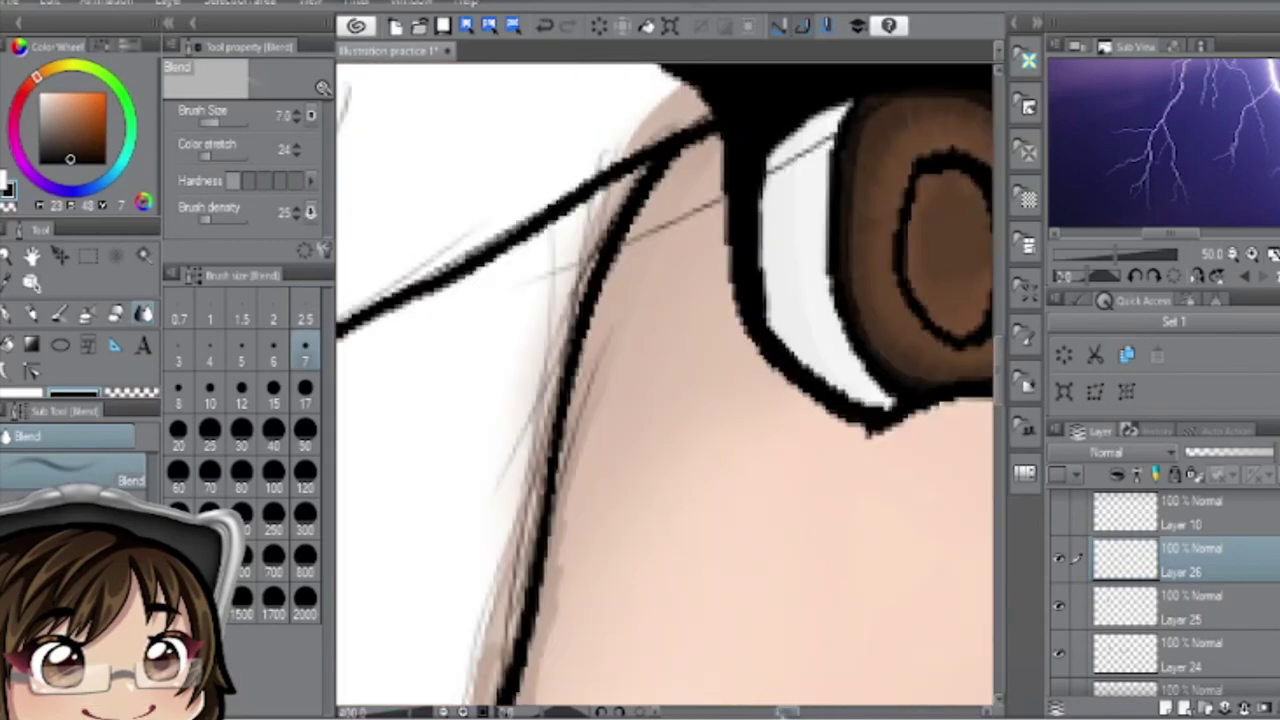
key(j)
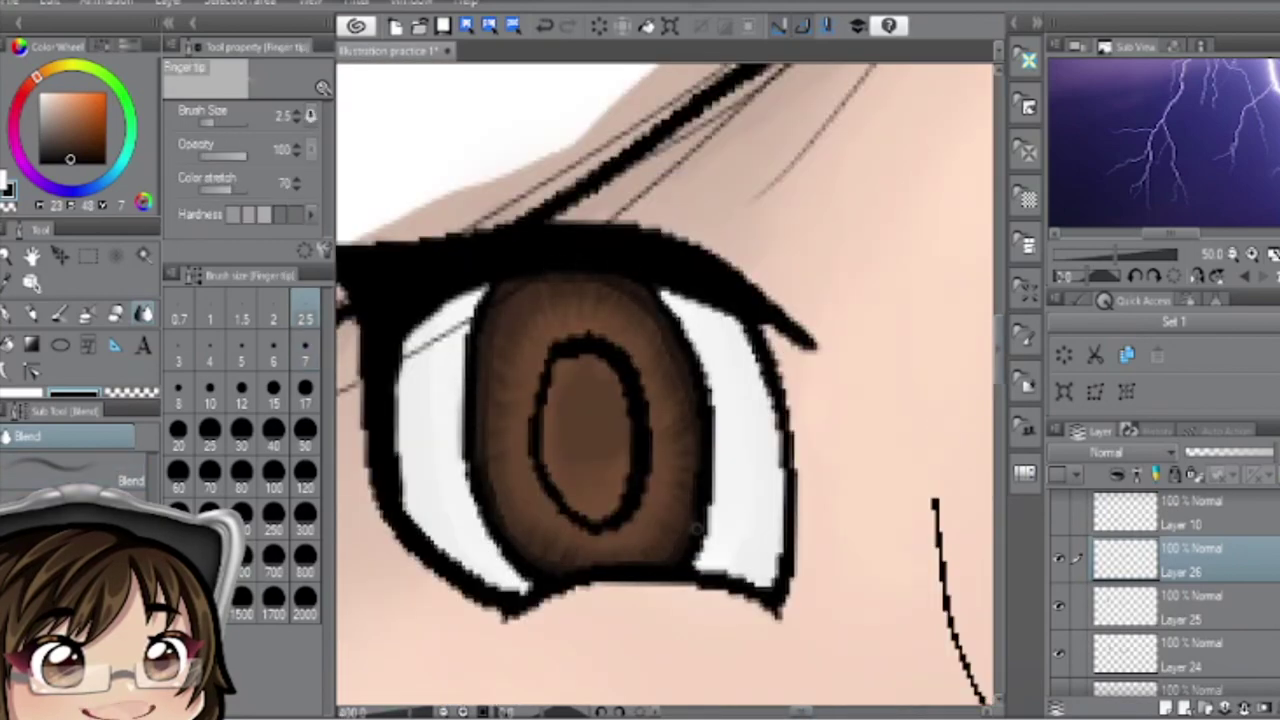
key(j)
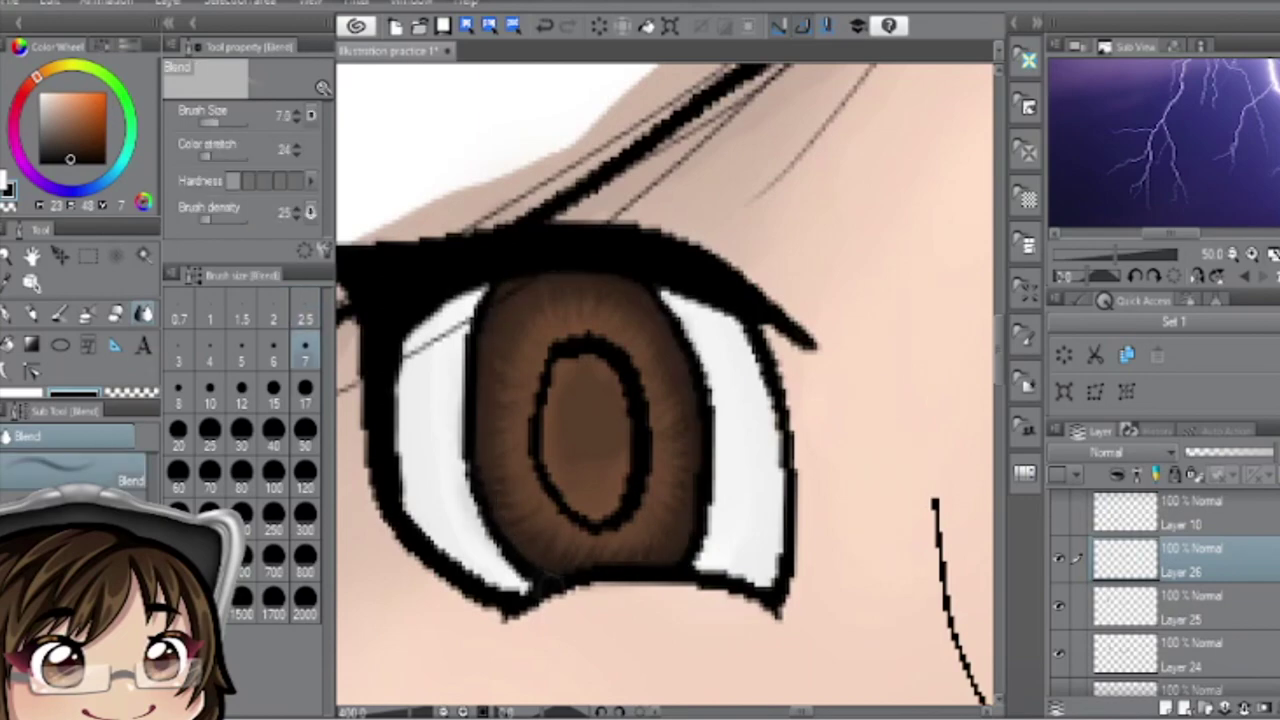
scroll(665, 390, down, 3)
scroll(665, 390, up, 2)
- Paint nose-bridge and nose-tip shadows on Layer 18 (hue 21, saturation 22, value 73) with the size 10 Smooth brush and blend them at size 25
right_click(1130, 560)
click(1090, 437)
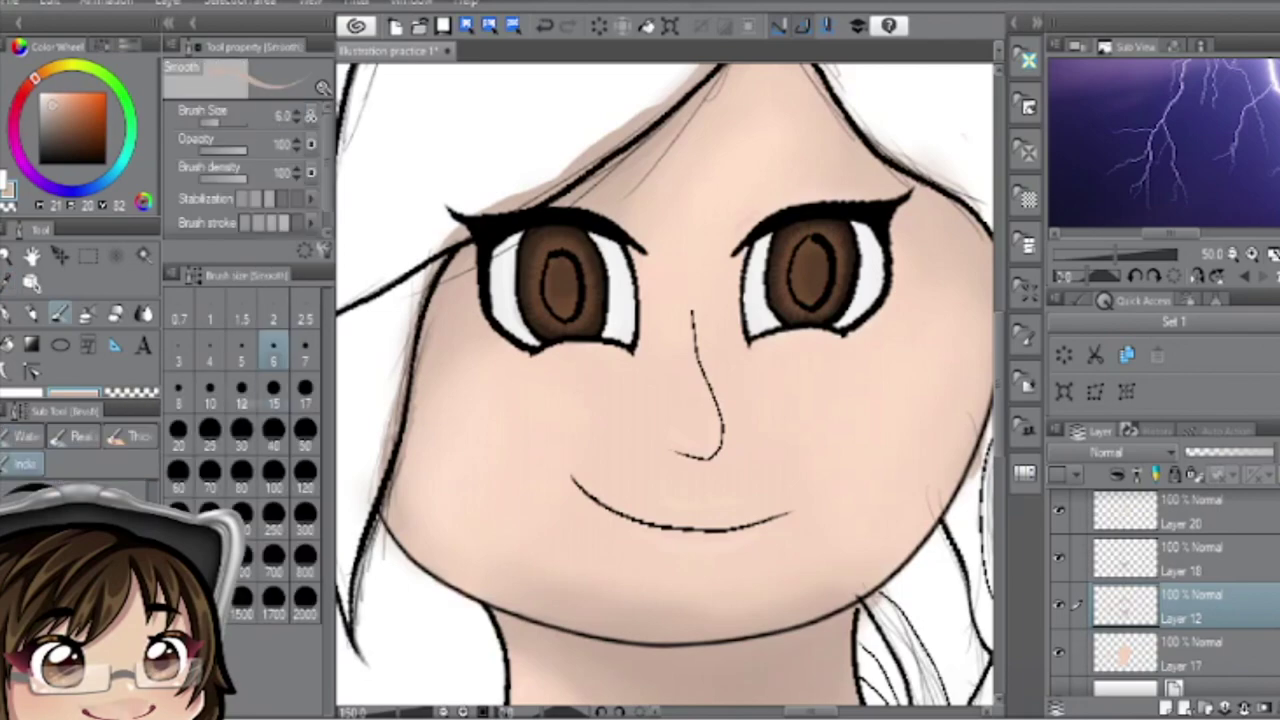
click(273, 390)
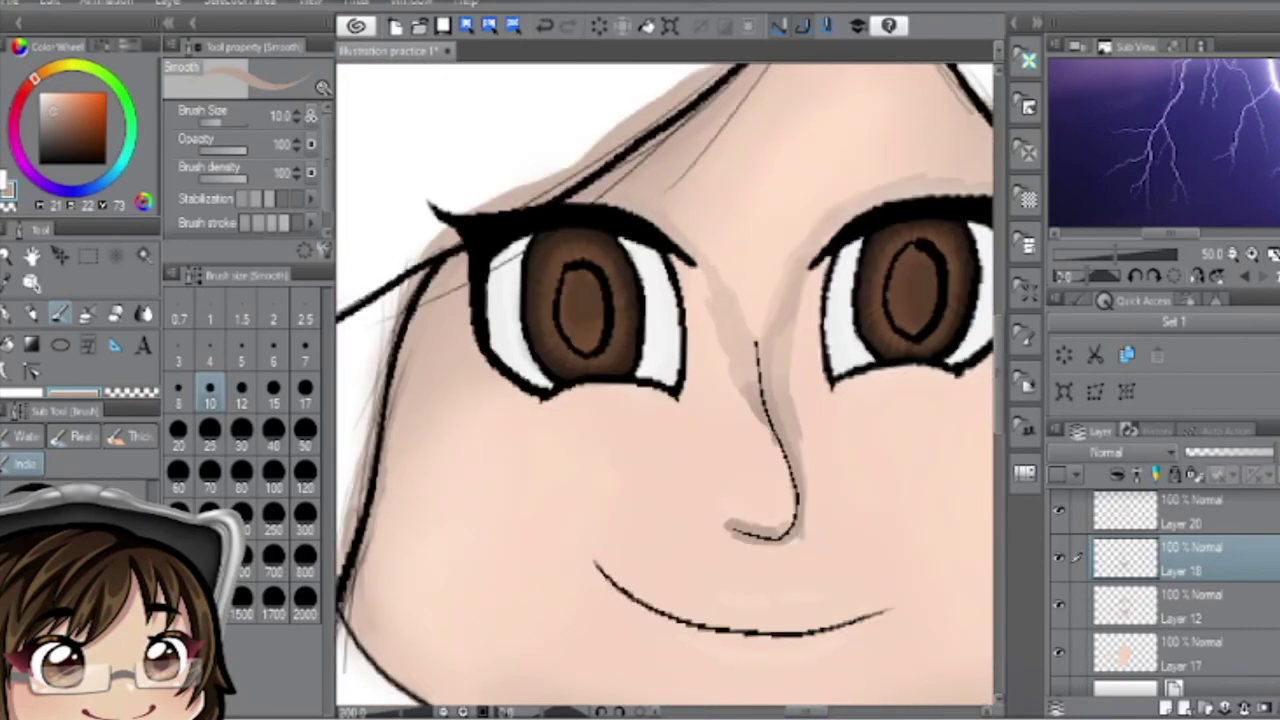
key(j)
click(1200, 605)
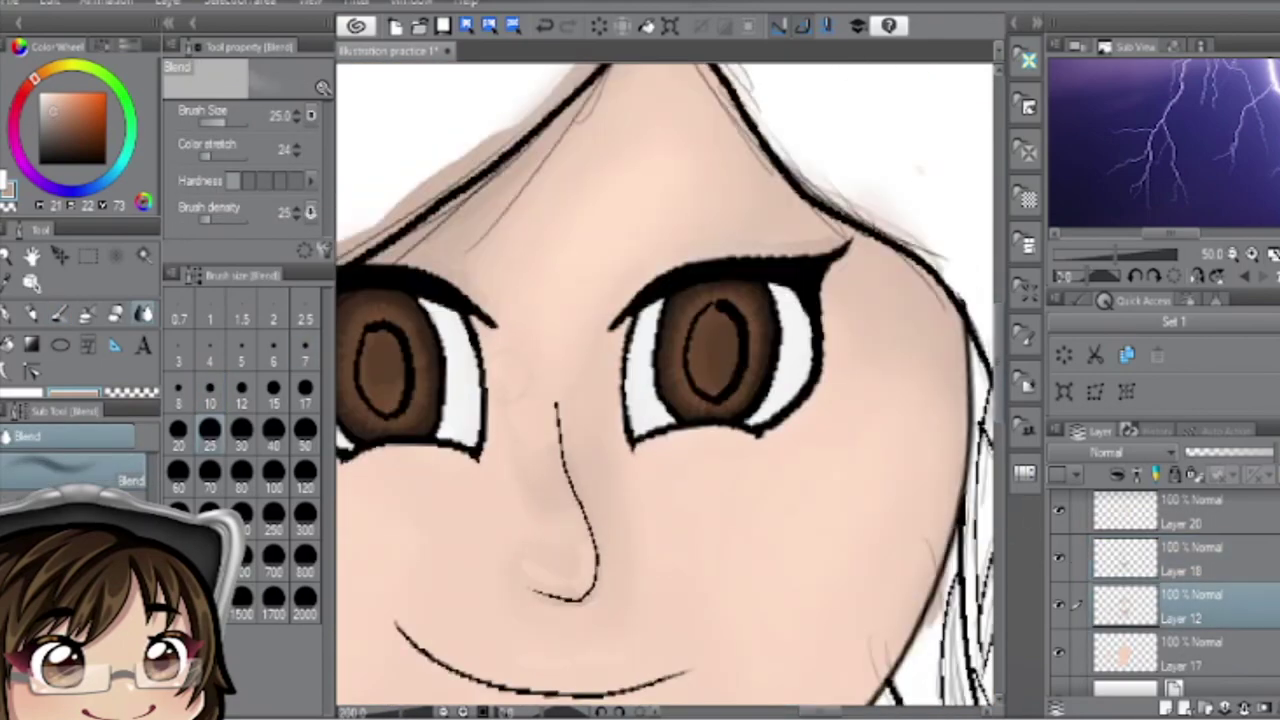
- Deepen the shadow along the nose line on Layer 18 with the size 10 Smooth brush and blend it at size 25
click(1200, 512)
key(b)
click(1200, 560)
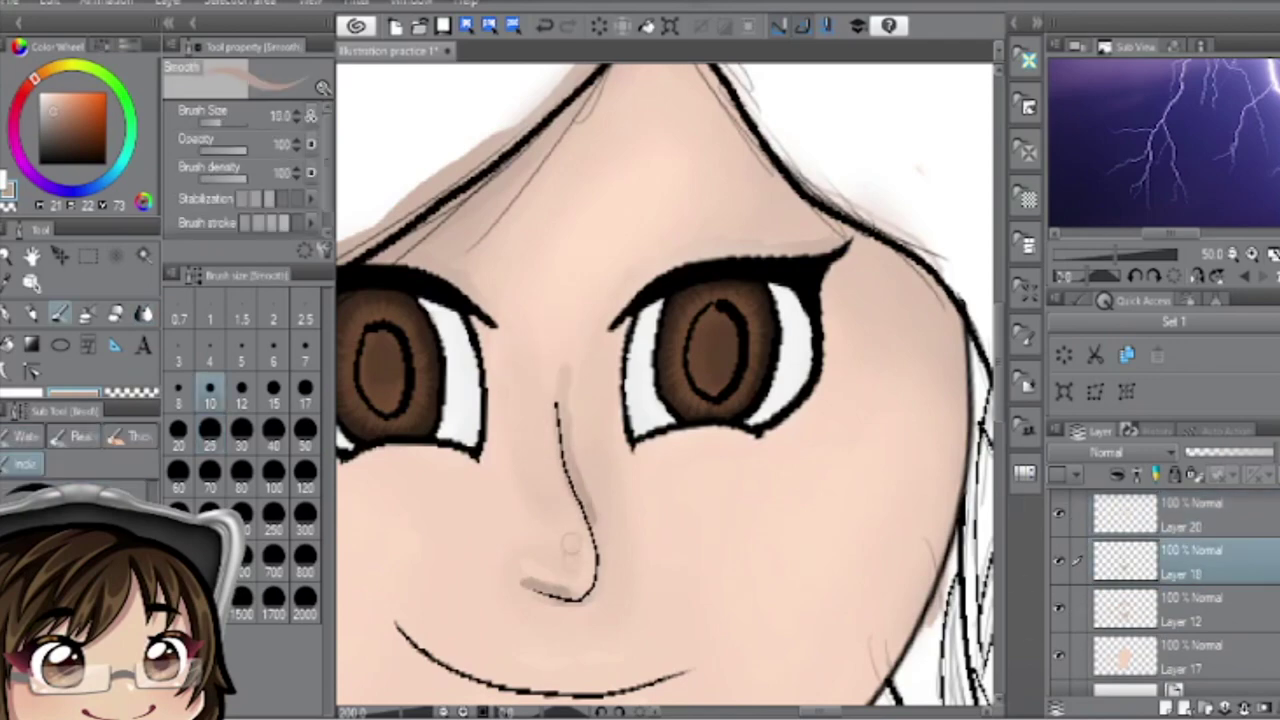
key(e)
drag(565, 390, 550, 580)
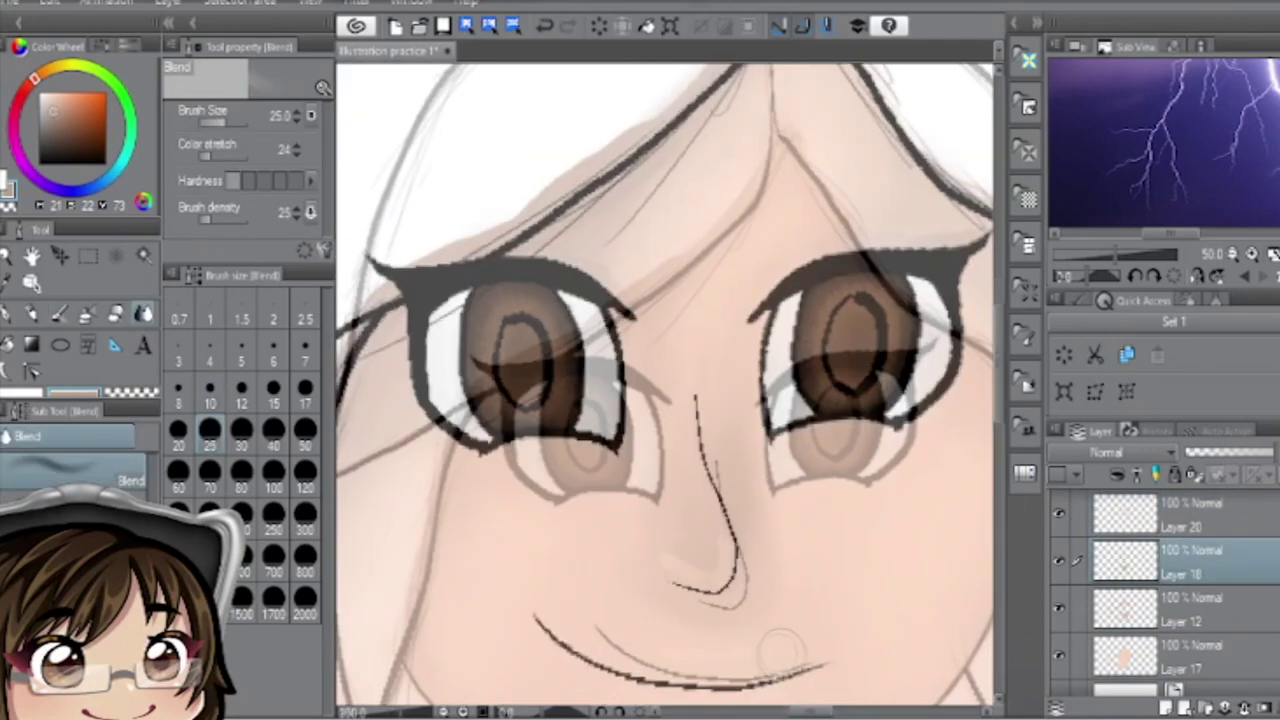
- Shade the inner eye corners, nose side and nostril on Layer 24 with the size 10 Smooth brush and soften them at size 25
drag(712, 420, 742, 560)
drag(716, 358, 700, 400)
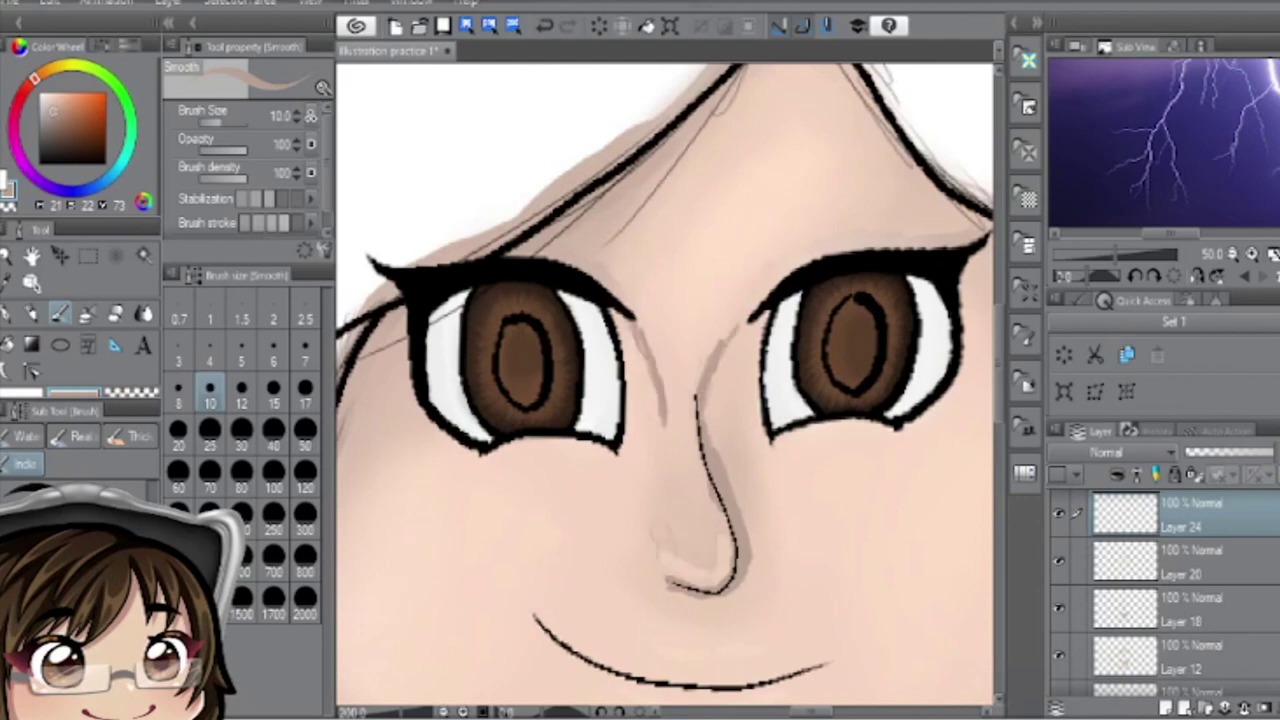
drag(648, 524, 641, 571)
key(j)
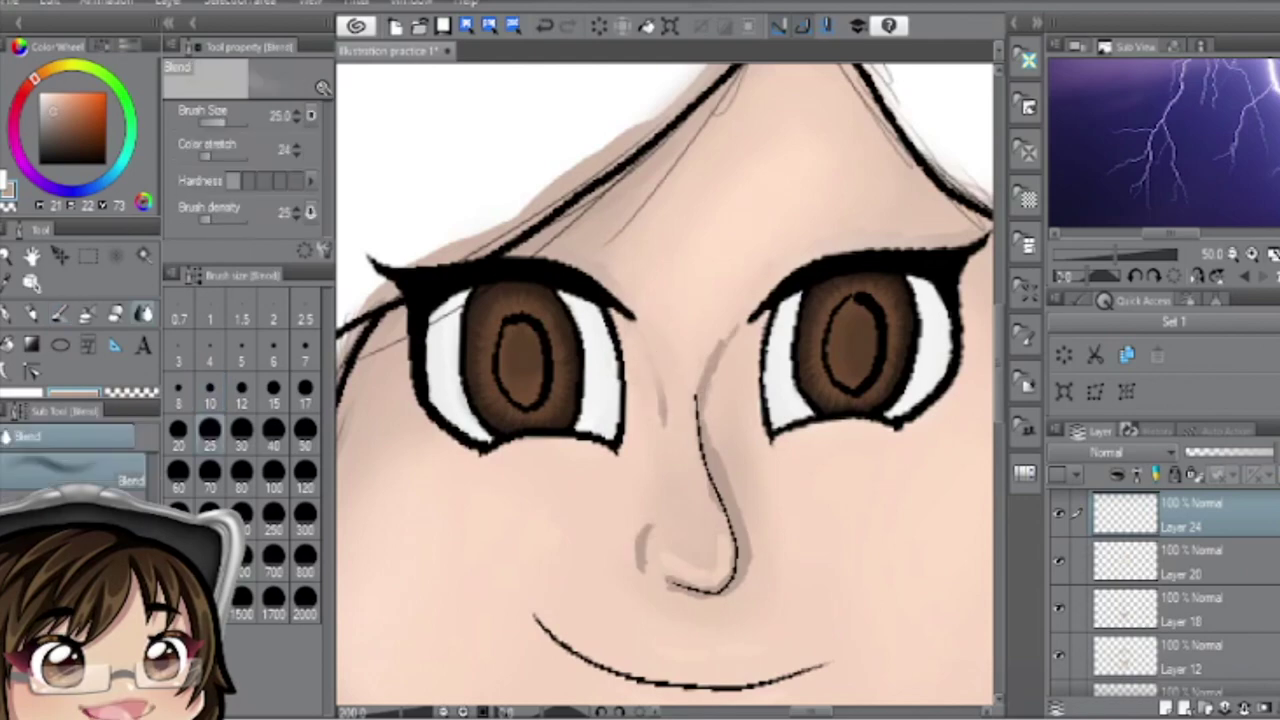
drag(638, 368, 730, 560)
drag(700, 585, 643, 550)
- Paint pink blush (hue 8, saturation 21, value 84) on the cheeks and nose on Layer 25 at size 40 and blend it at size 25
click(1190, 560)
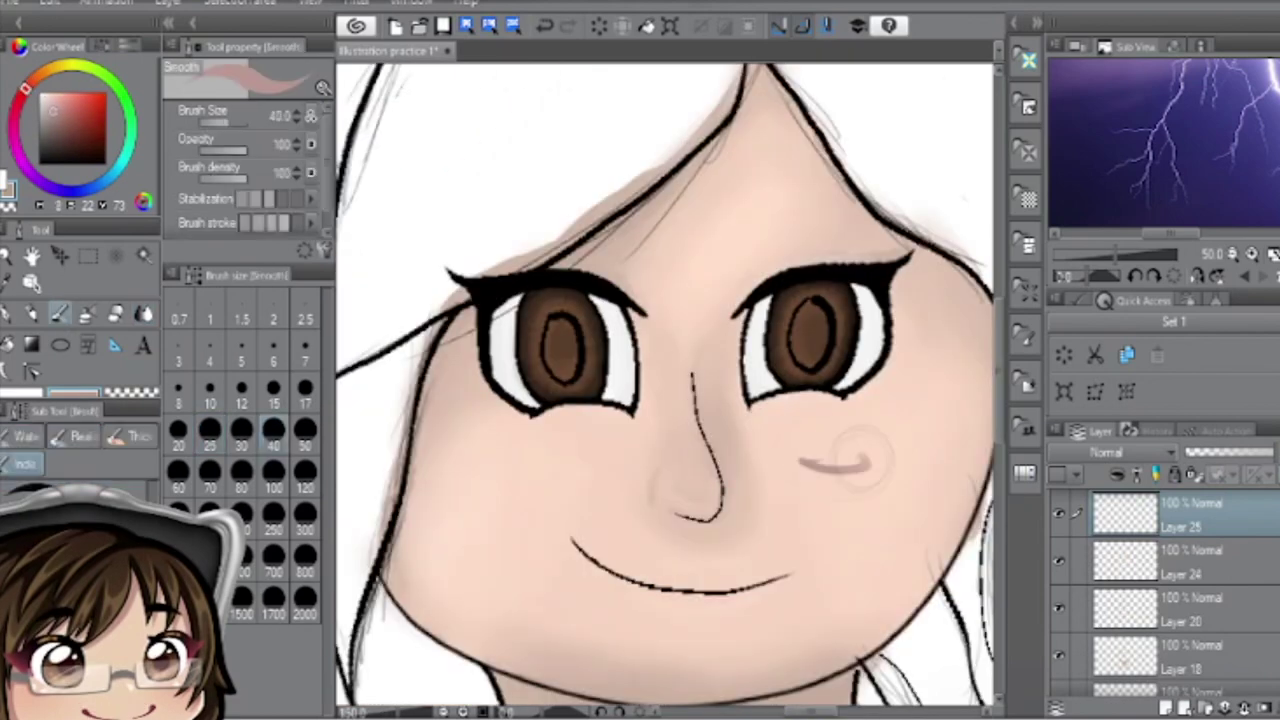
drag(843, 380, 786, 420)
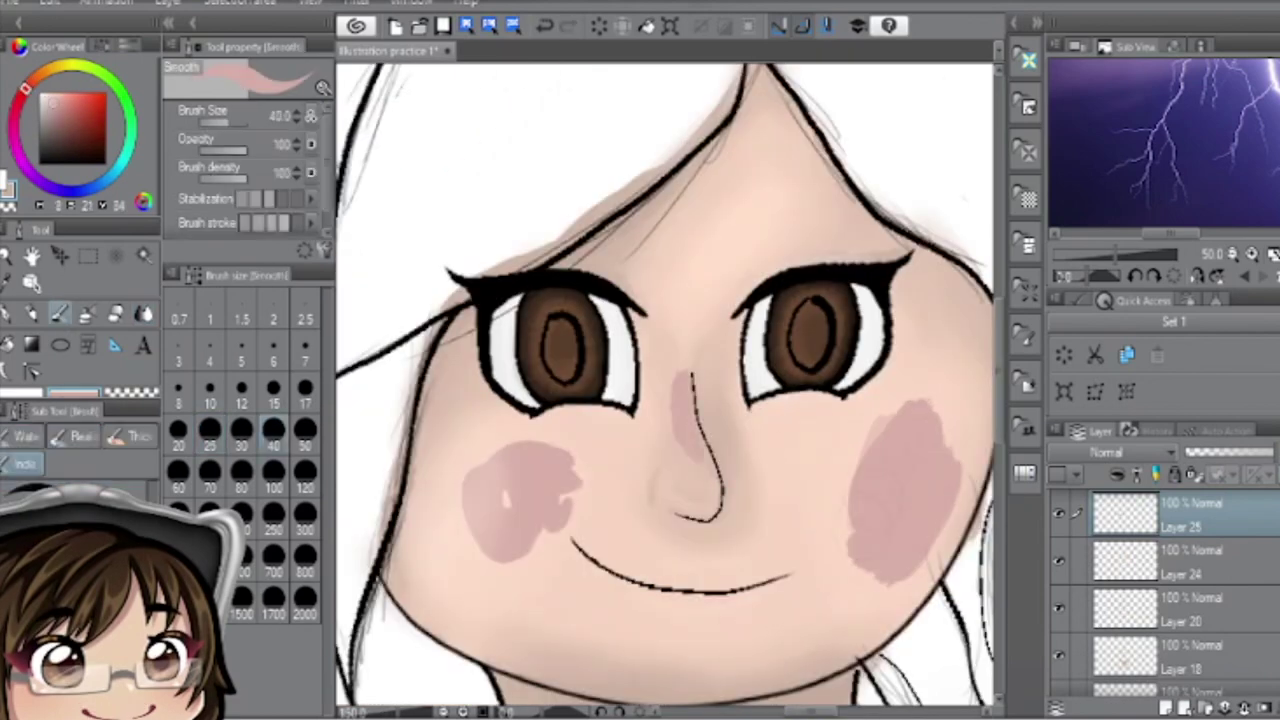
key(j)
drag(470, 460, 560, 550)
mouse_move(850, 420)
mouse_down()
mouse_move(900, 540)
mouse_move(880, 480)
mouse_up()
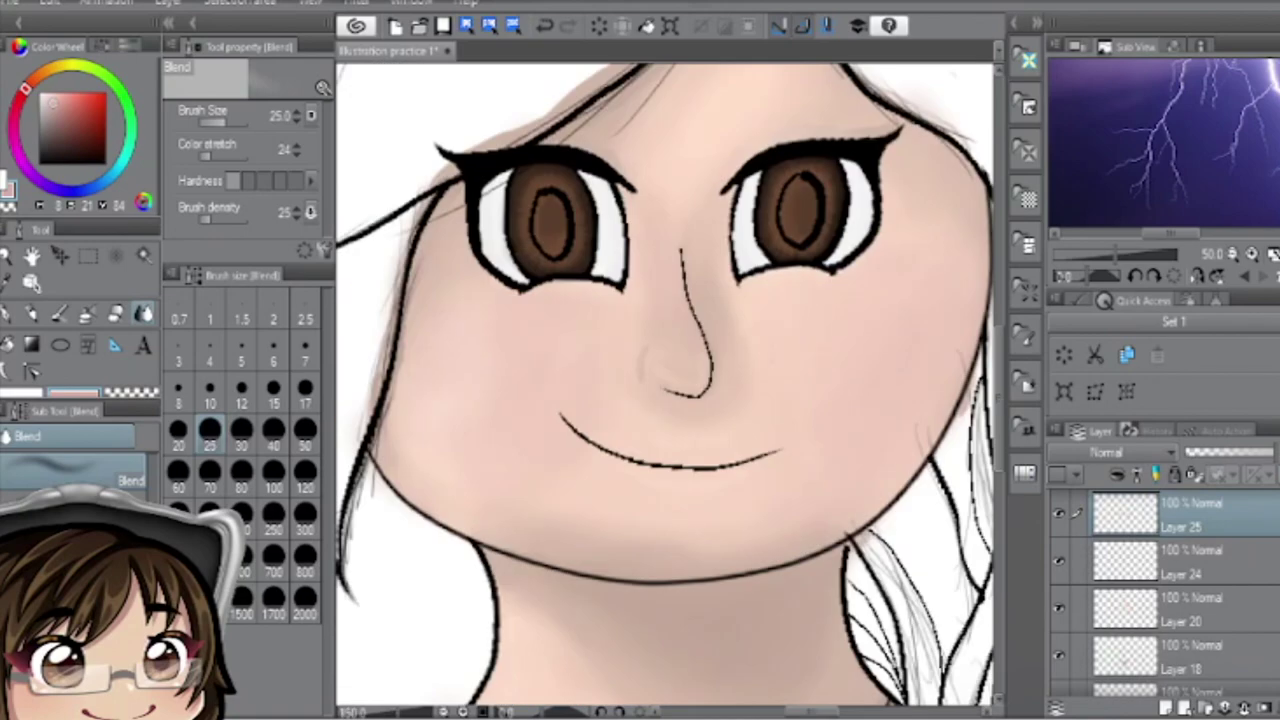
- Add pink tint to the shoulder and chest on Layer 25 with the size 15 Smooth brush and soften it with the size 25 Blend tool
key(b)
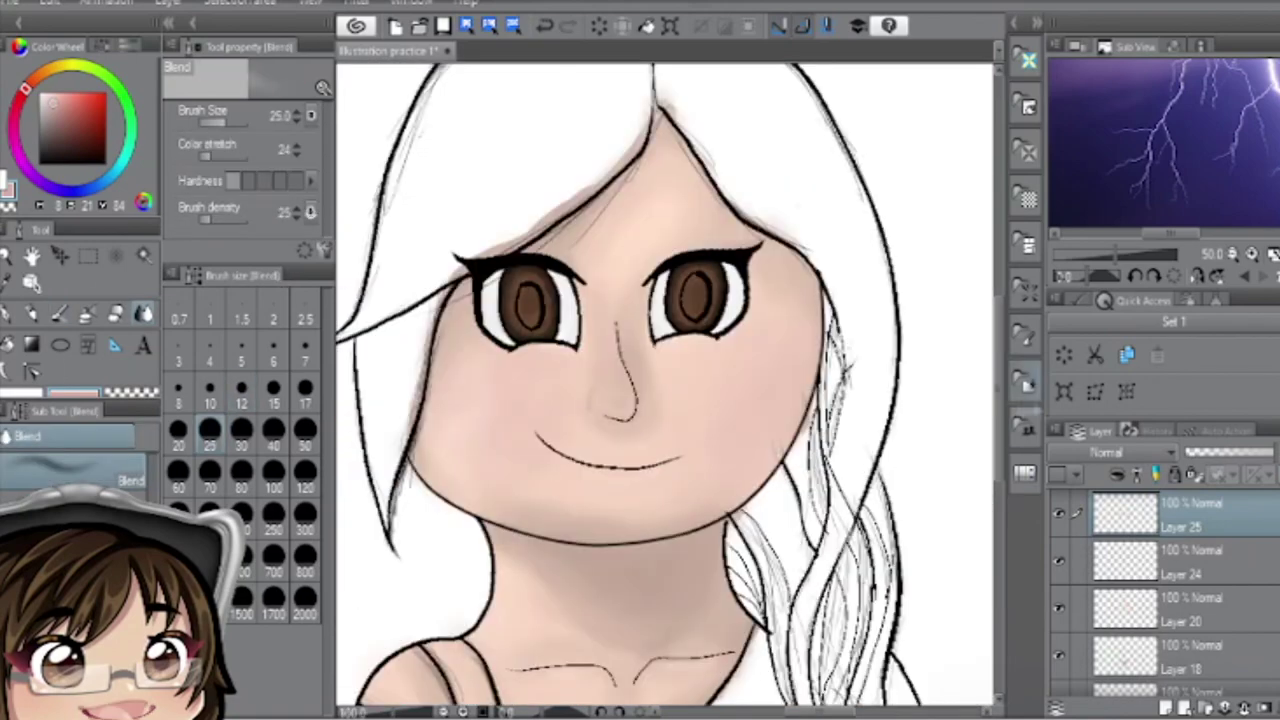
click(273, 388)
drag(500, 440, 568, 470)
drag(600, 585, 650, 552)
key(j)
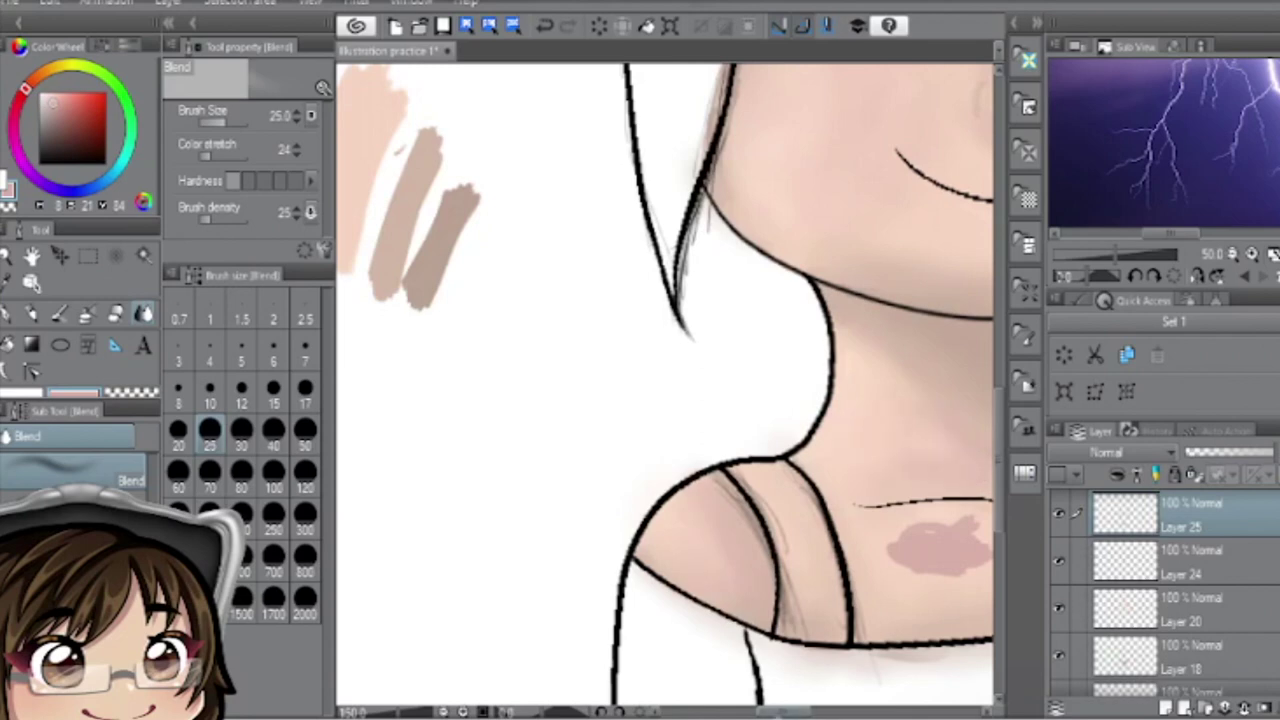
key(ctrl+z)
key(ctrl+z)
key(ctrl+z)
- Brush the same pink over the centre of the forehead on Layer 25 with the size 15 Smooth brush
scroll(1165, 590, up, 3)
click(1190, 577)
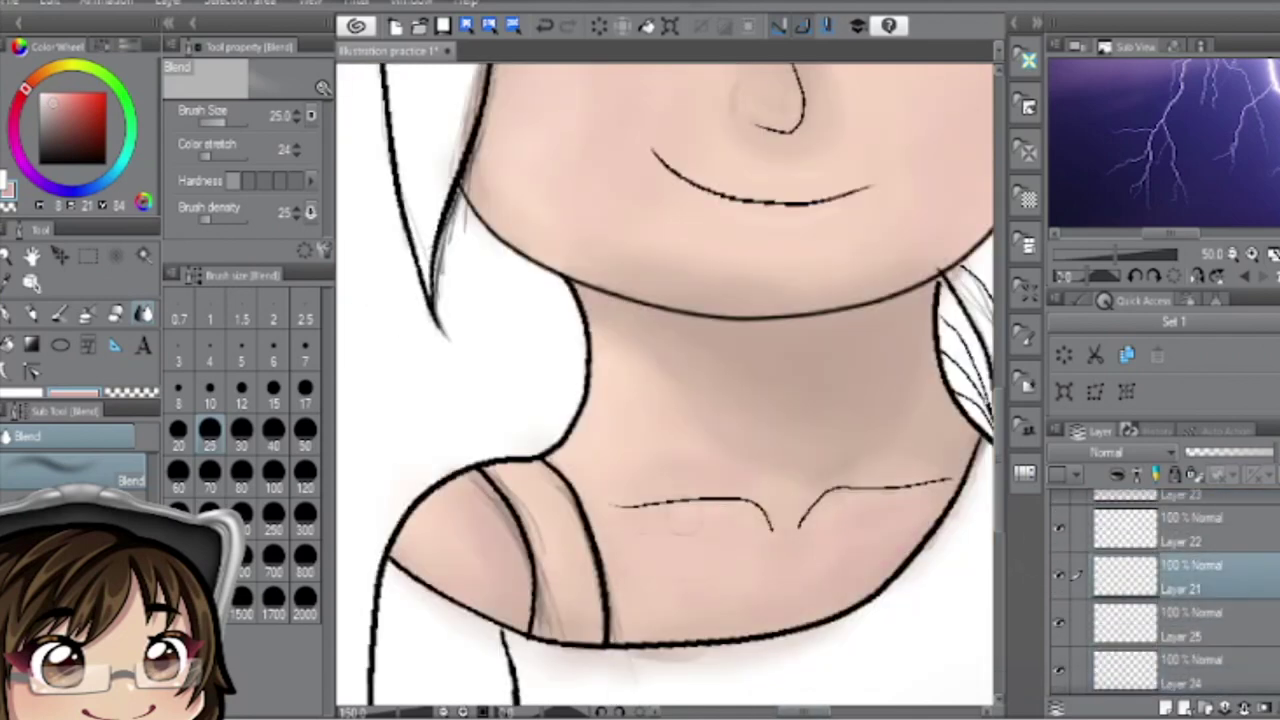
scroll(665, 385, up, 5)
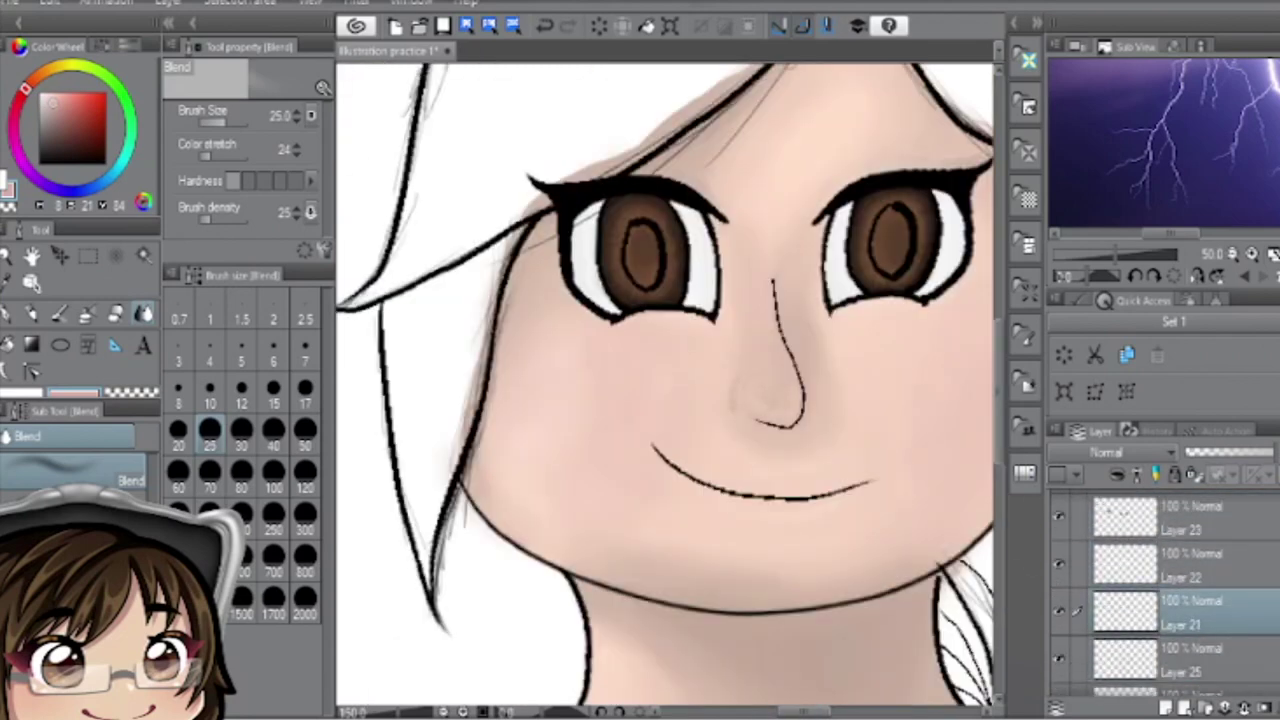
key(ctrl+minus)
key(b)
drag(812, 318, 878, 307)
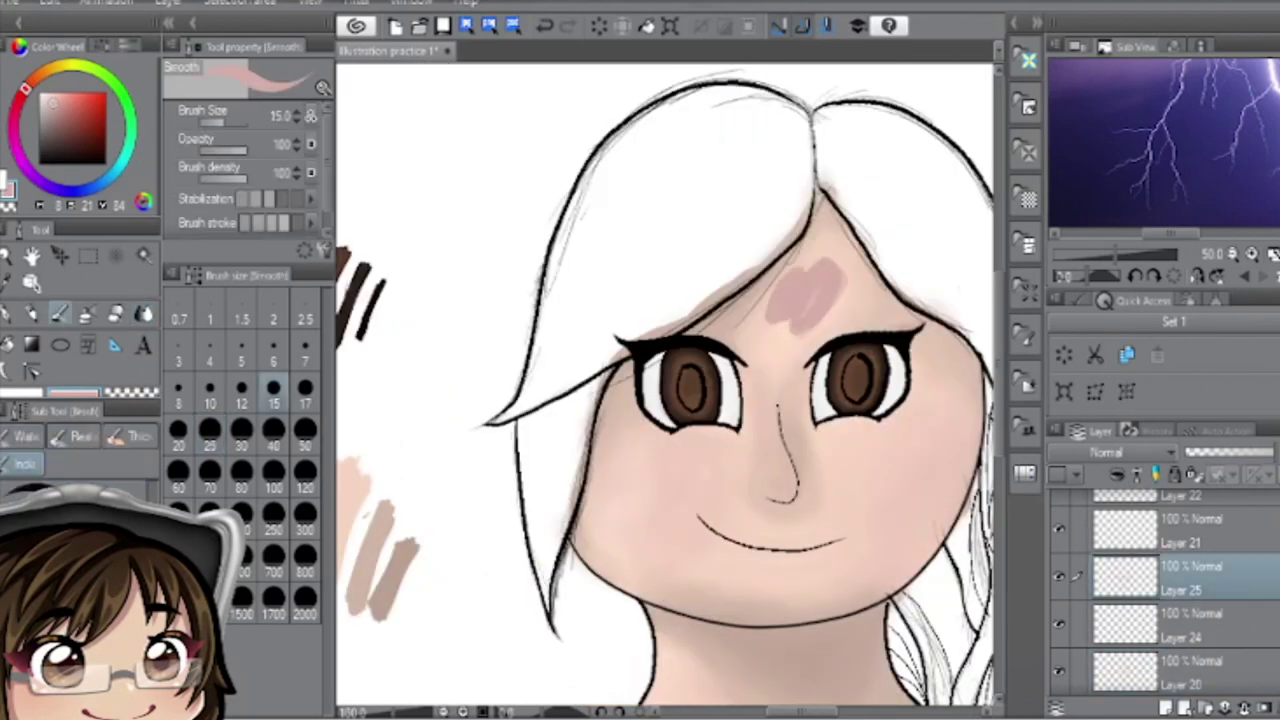
- Soften the forehead tint and erase the shading outside the hairline on Layer 12 with the size 17 Hard eraser
key(e)
drag(796, 312, 880, 308)
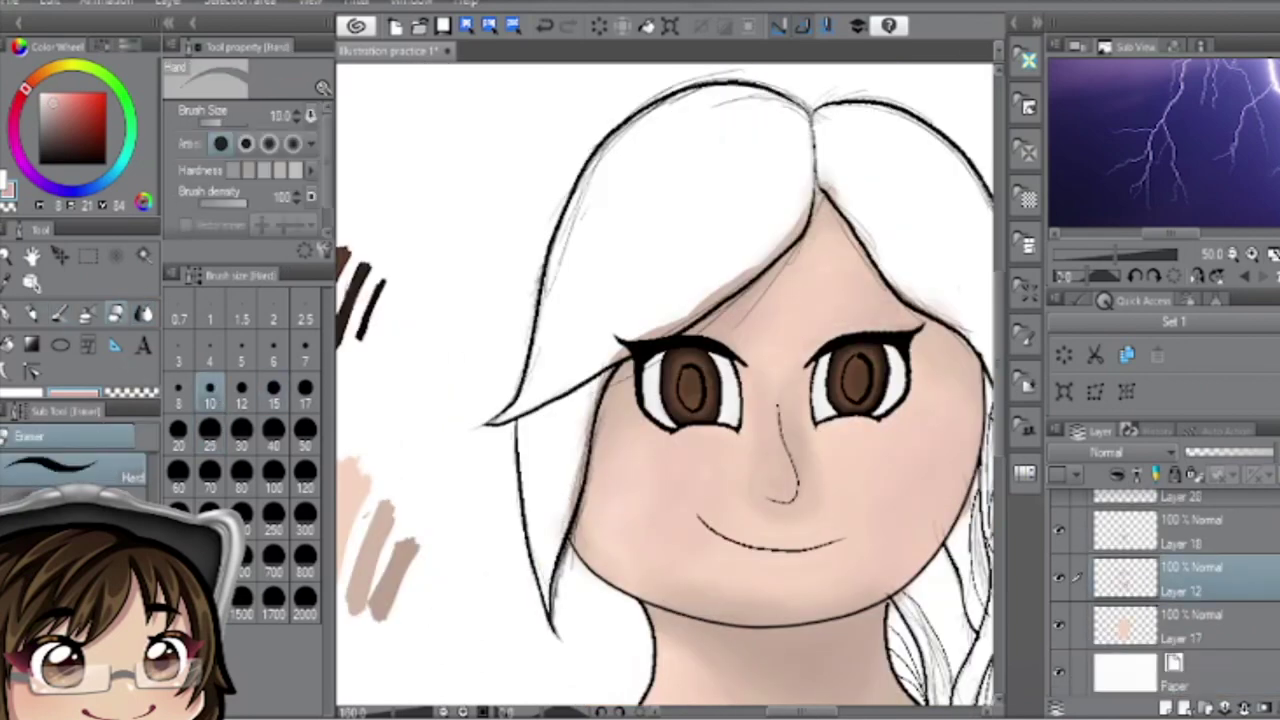
click(305, 390)
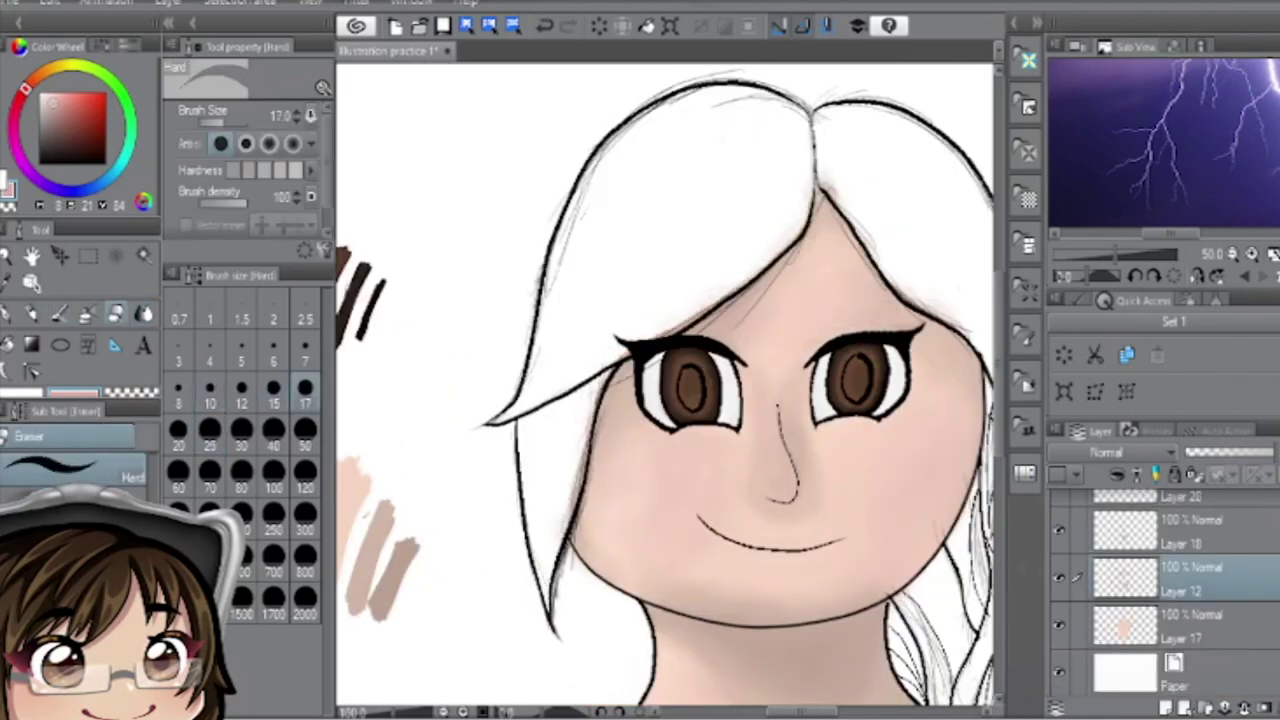
- Fill the pupils on Layer 26 in near-black (hue 8, saturation 0, value 2) with the size 15 Smooth brush
key(ctrl+minus)
key(b)
key(ctrl+plus)
mouse_move(650, 318)
mouse_down()
mouse_move(670, 395)
mouse_move(690, 410)
mouse_up()
key(ctrl+plus)
drag(605, 300, 590, 395)
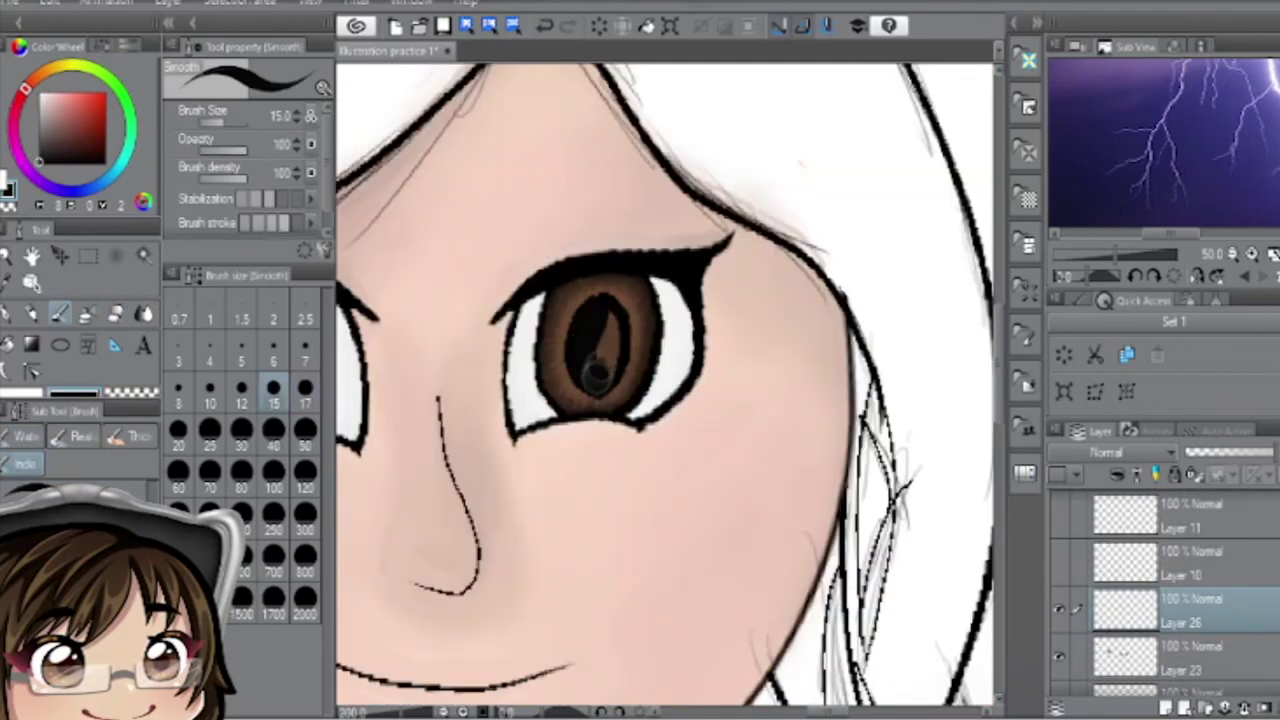
- Paint a dark grey sheen inside the right-hand pupil on a new layer with the size 10 Smooth brush and soften it with the size 7 Blend tool
key(ctrl+shift+n)
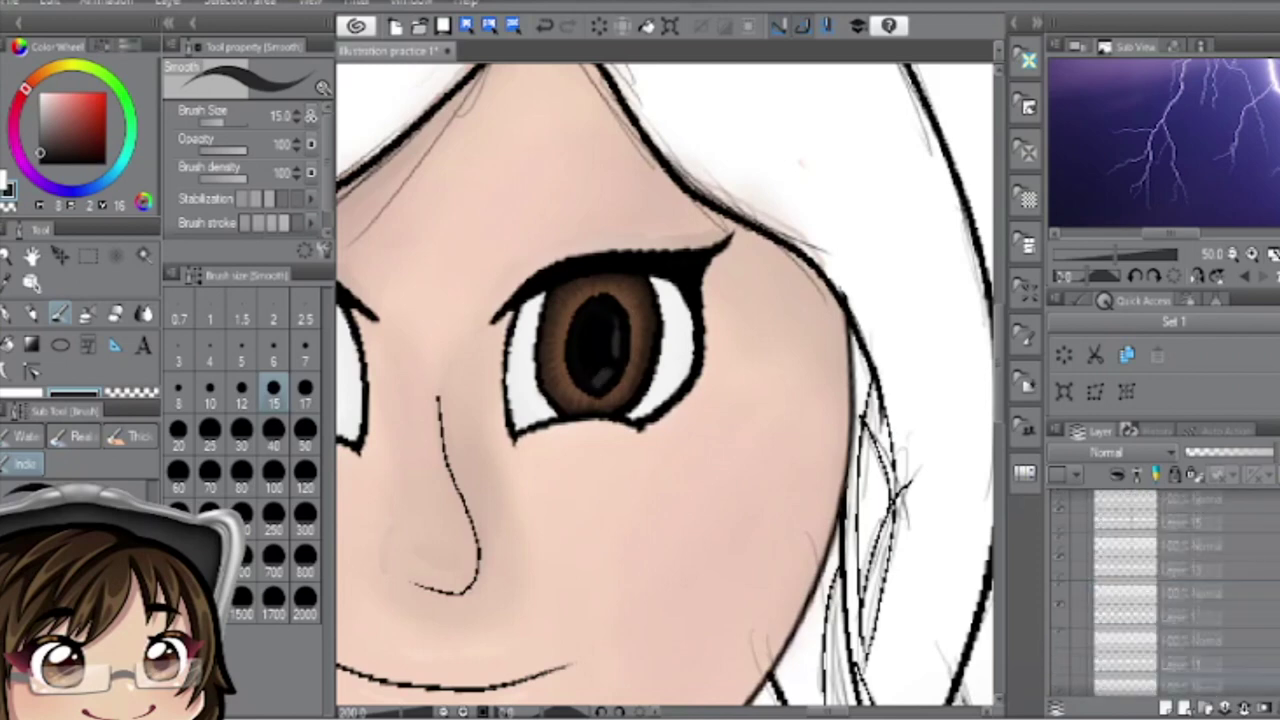
key(bracketleft)
key(bracketleft)
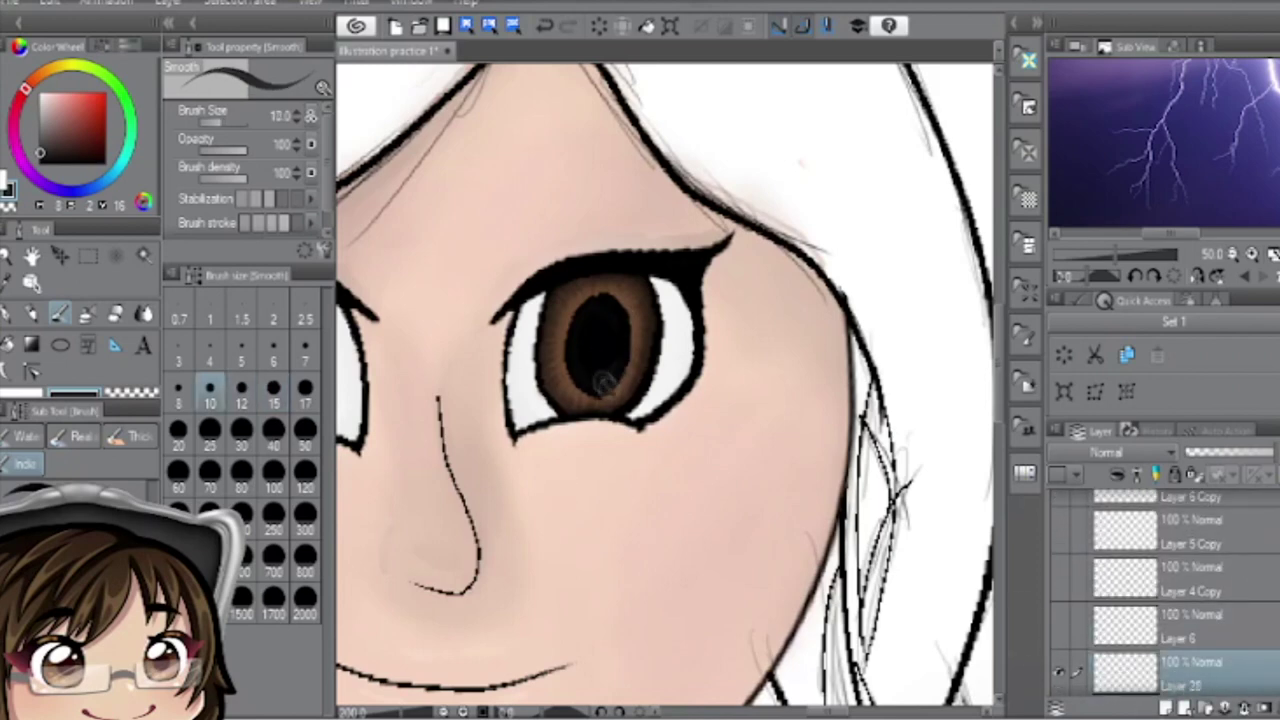
key(j)
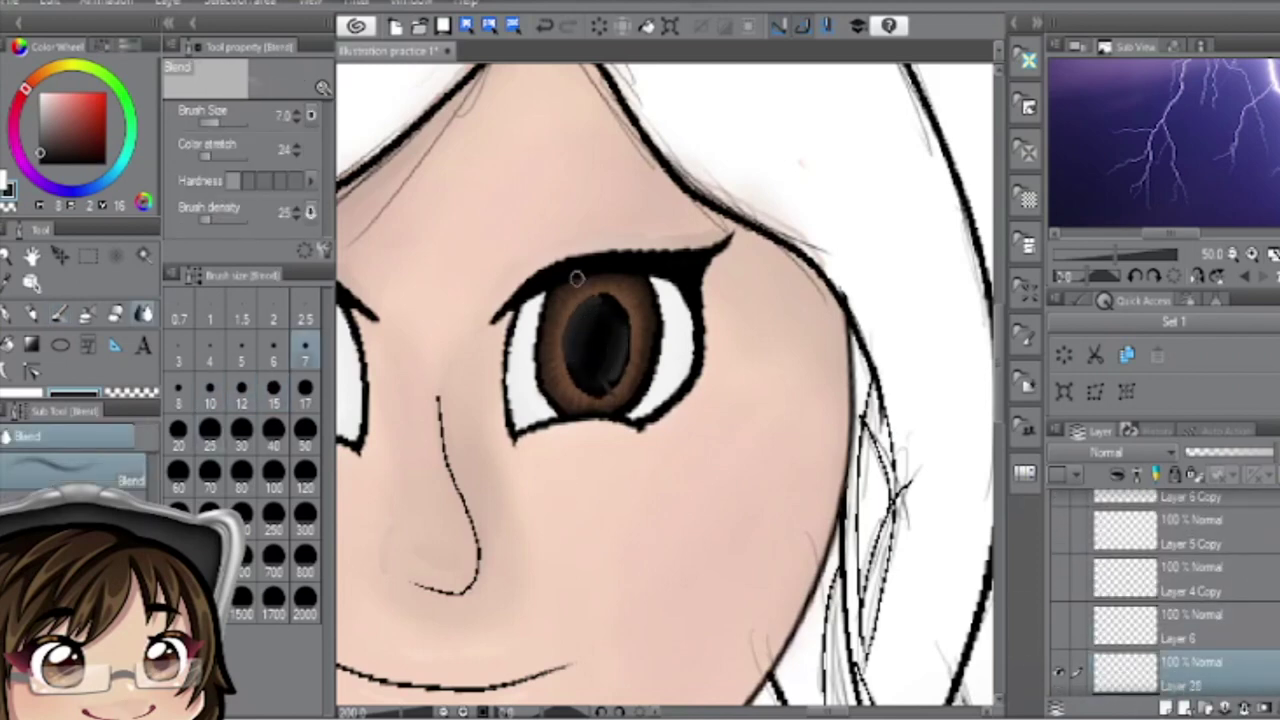
- Add the same dark grey sheen to the left-hand pupil with the size 10 Smooth brush and soften it with the size 7 Blend tool
scroll(664, 390, left, 5)
key(b)
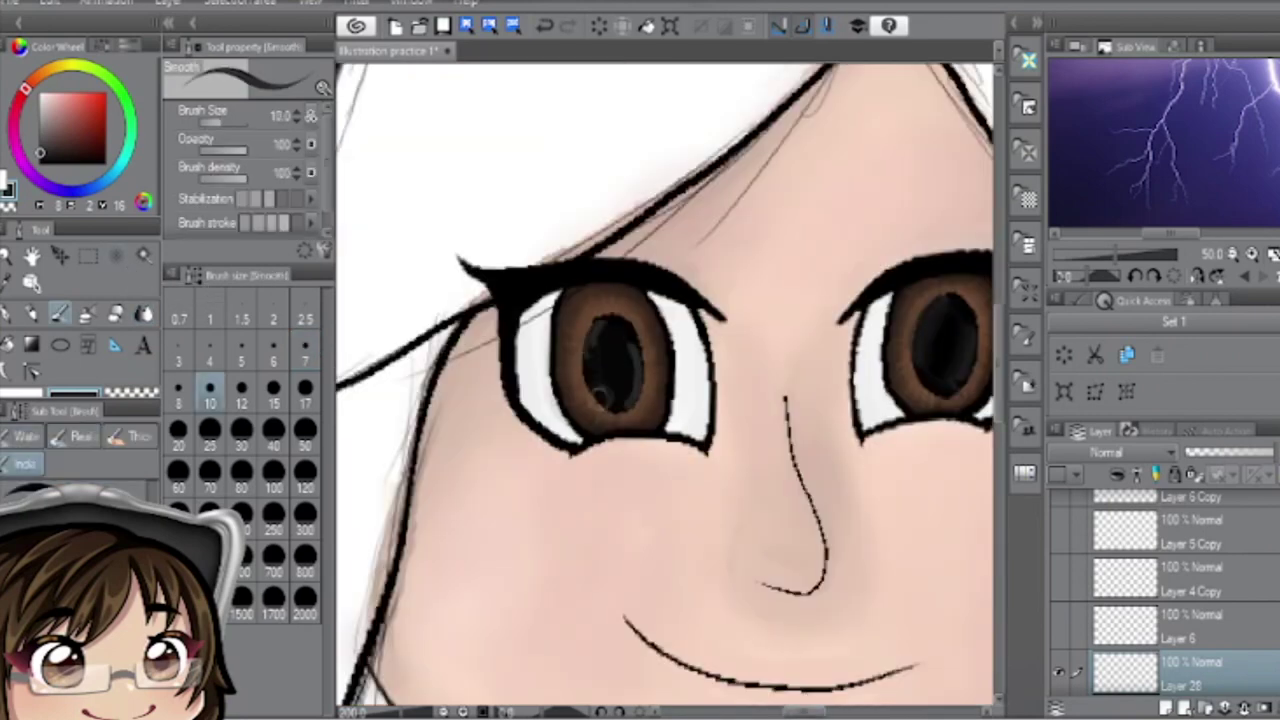
alt+click(600, 397)
key(j)
- Soften the pupil and iris shading in both eyes with the size 5 Blend tool and the size 12 Soft eraser at density 15
ctrl+shift+click(607, 335)
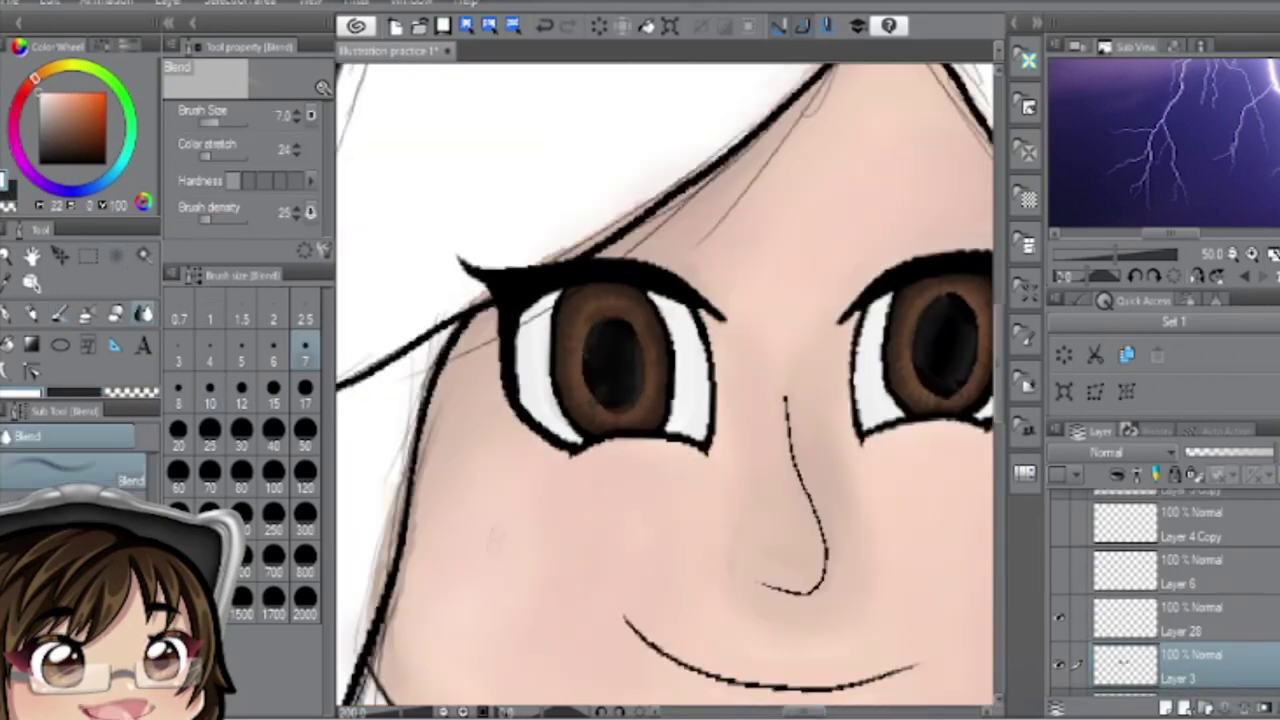
key(bracketright)
key(bracketright)
key(bracketright)
key(bracketleft)
key(bracketleft)
key(bracketleft)
key(bracketleft)
key(bracketleft)
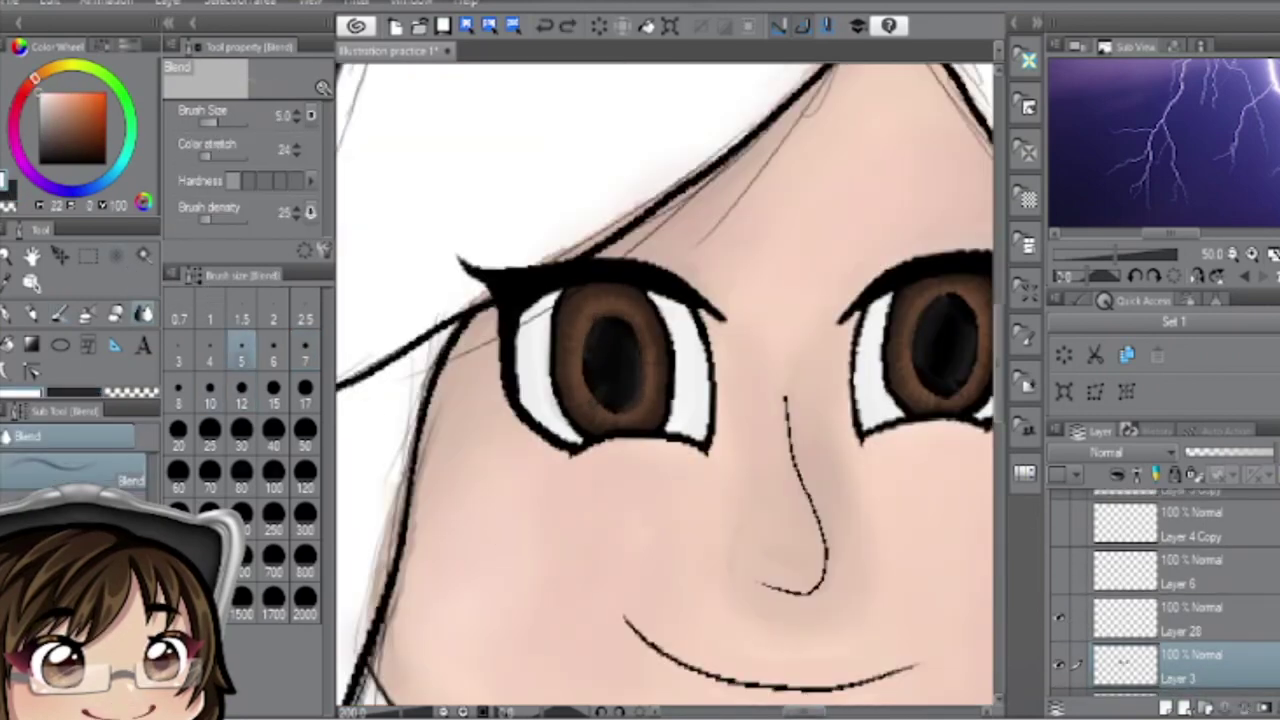
key(e)
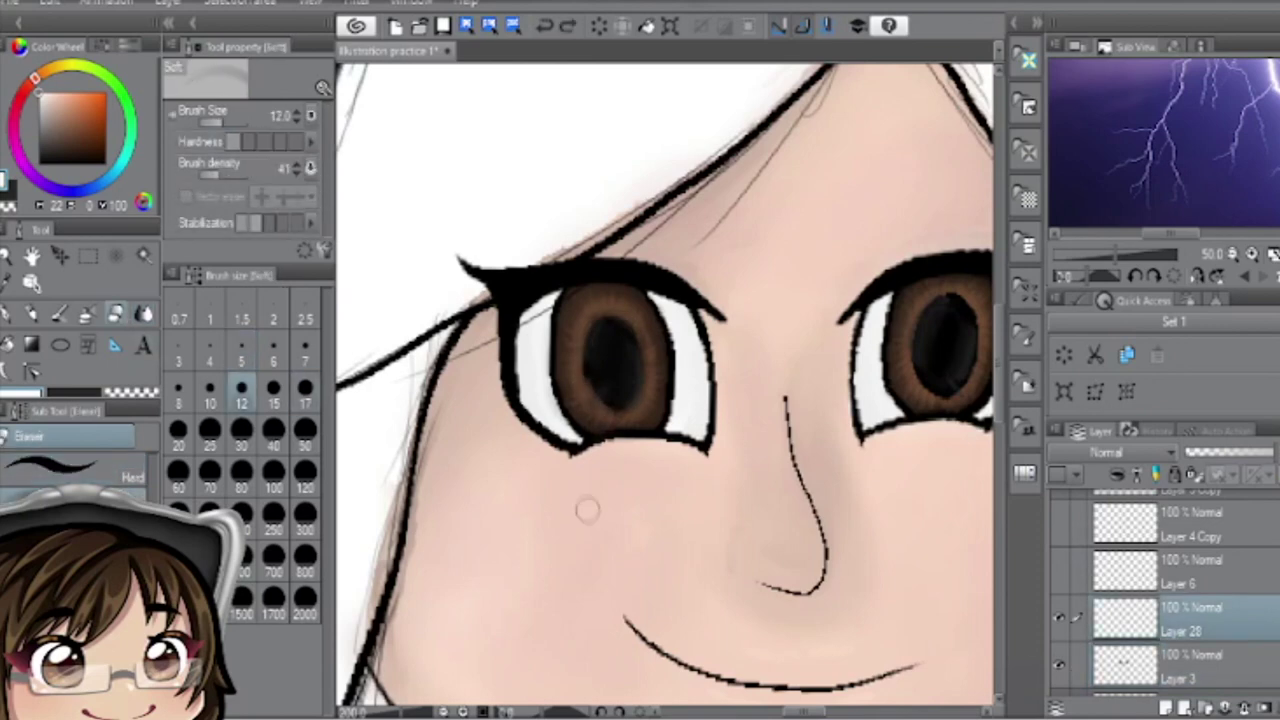
scroll(789, 432, right, 5)
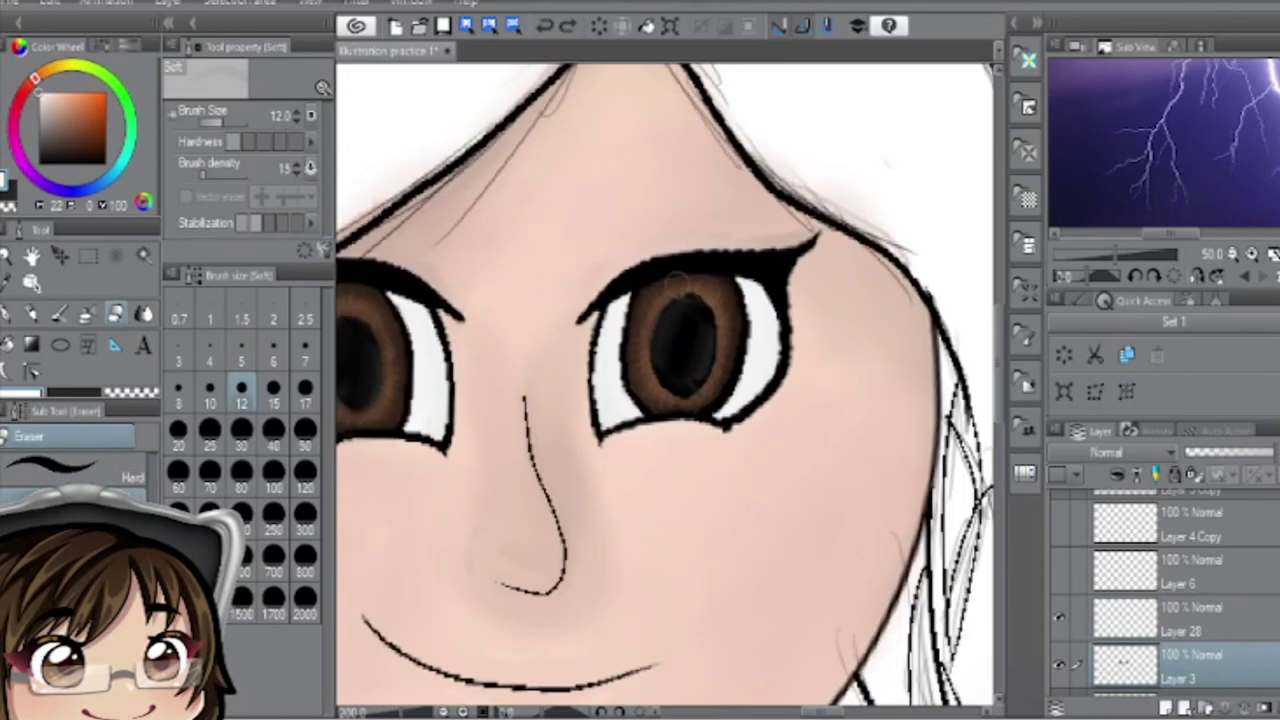
scroll(664, 383, down, 1)
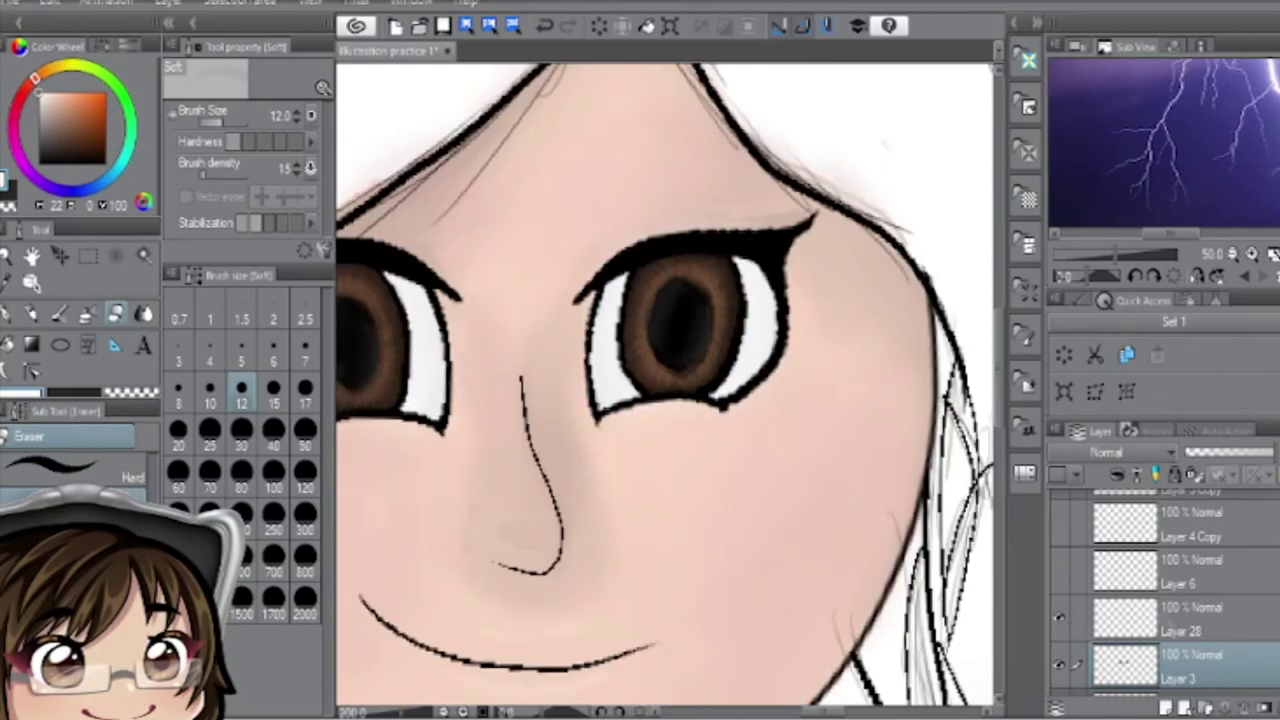
- Paint white highlights around the pupils and lower irises of both eyes on Layer 29 with the size 4 Smooth brush
key(alt+])
key(b)
scroll(663, 389, left, 5)
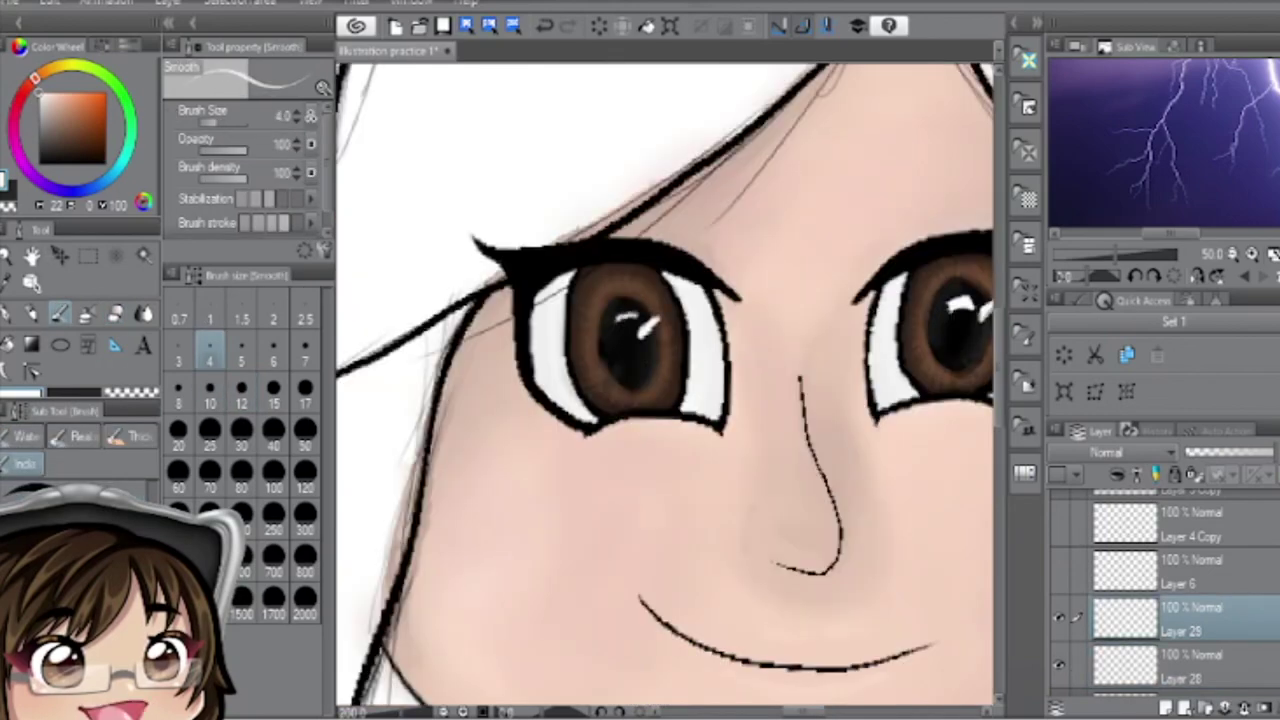
scroll(664, 390, down, 1)
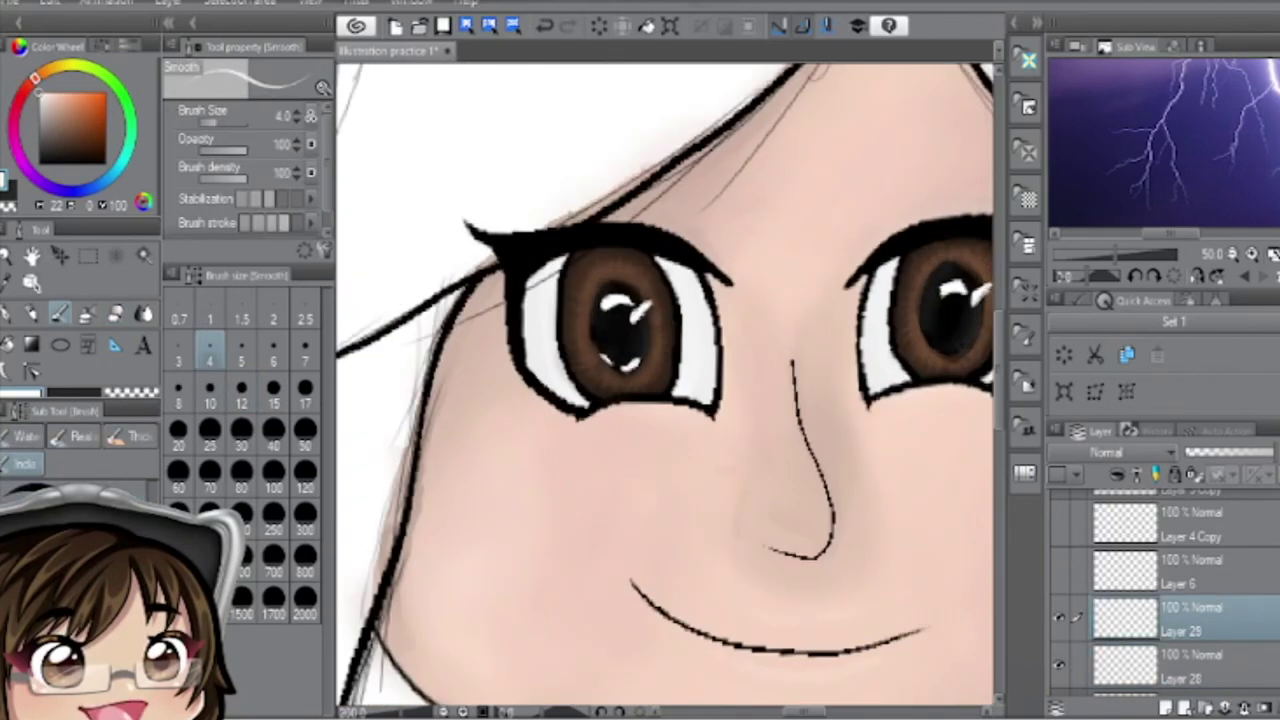
scroll(664, 385, right, 3)
scroll(664, 388, down, 1)
- Soften the eye highlights with the size 5 Blend tool and Soft eraser, and merge their layer into the one below
key(j)
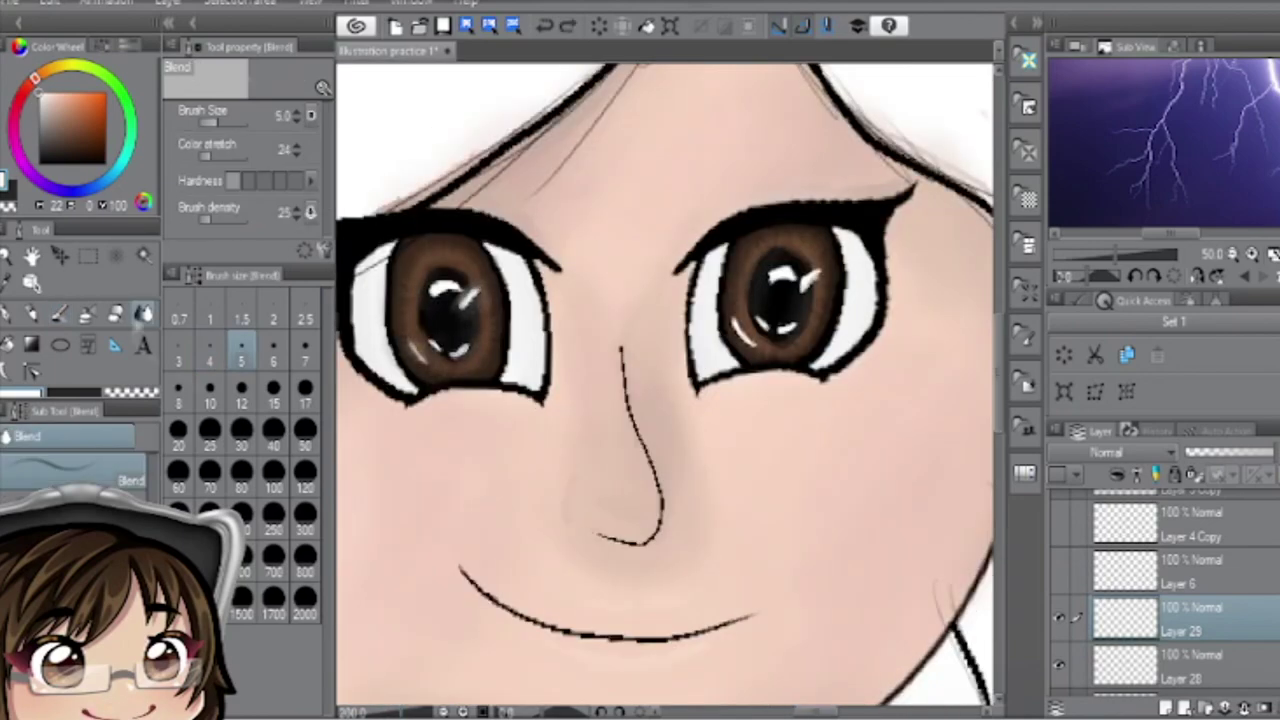
key(e)
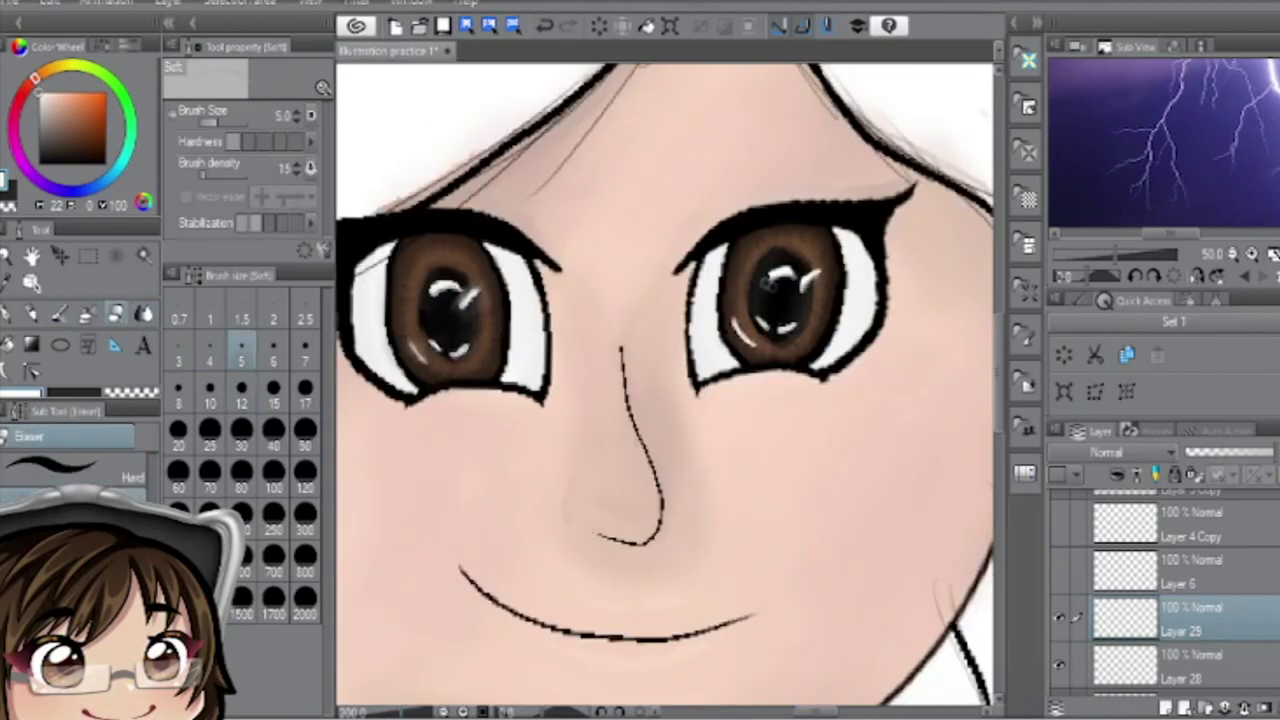
key(b)
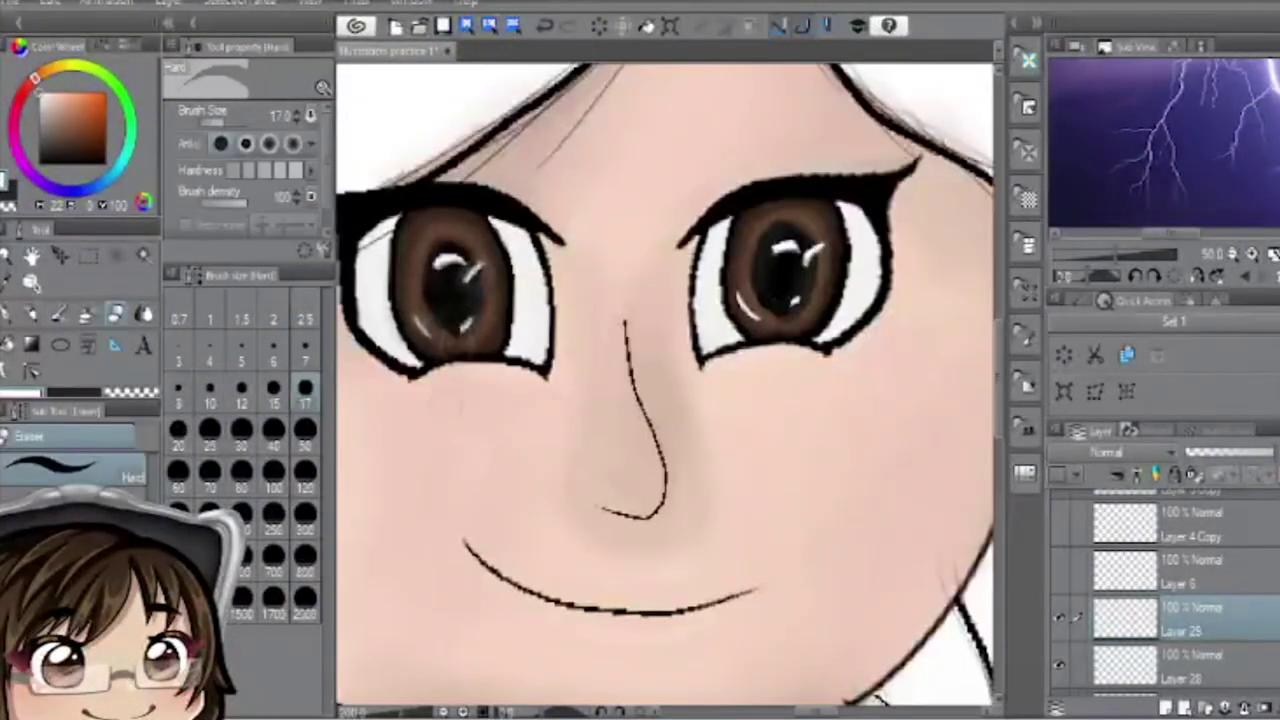
key(ctrl+0)
right_click(1150, 620)
click(1130, 497)
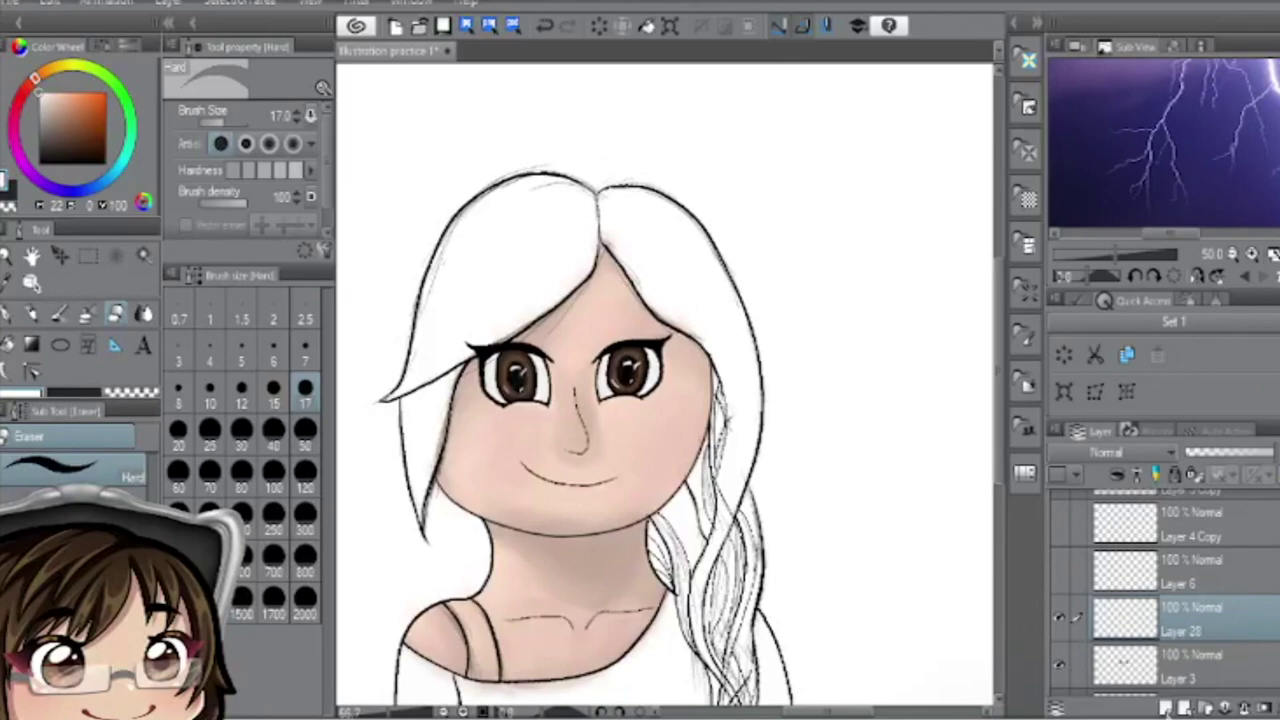
- Paint the hair section on the left of the face brown (hue 22, saturation 49, value 38) on Layer 28 with the size 30 Smooth brush
scroll(1160, 590, up, 3)
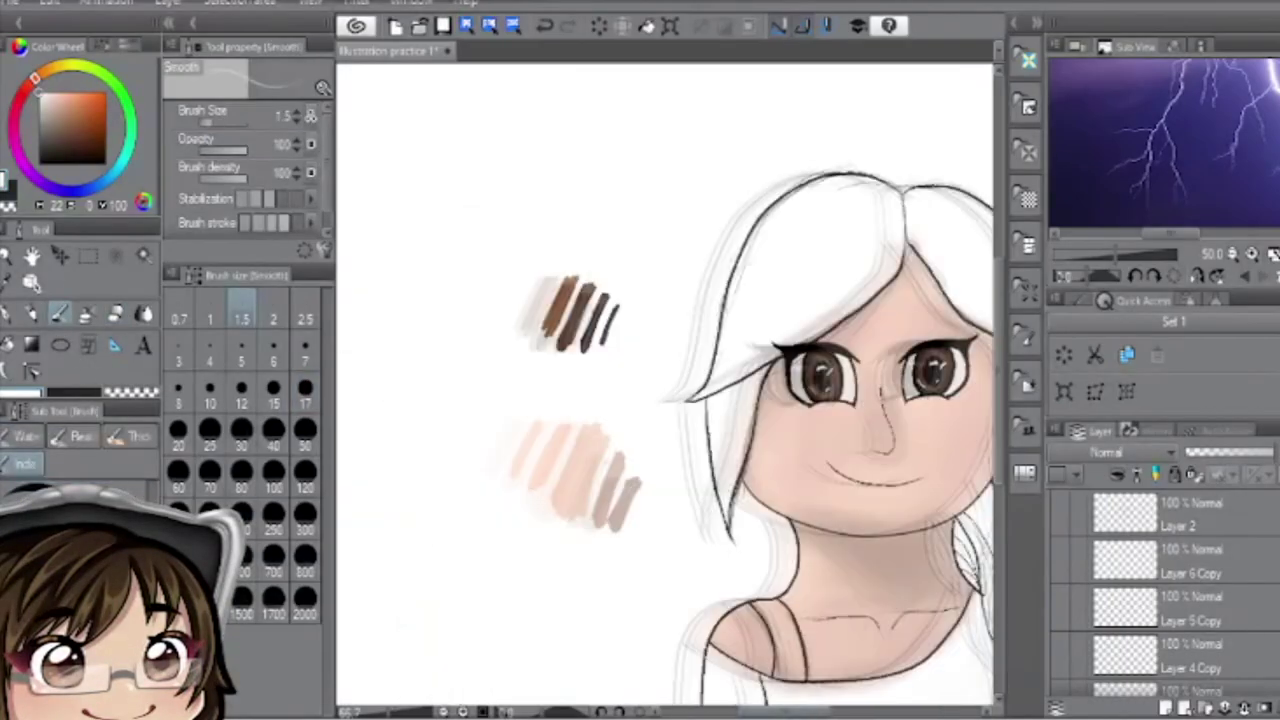
click(241, 430)
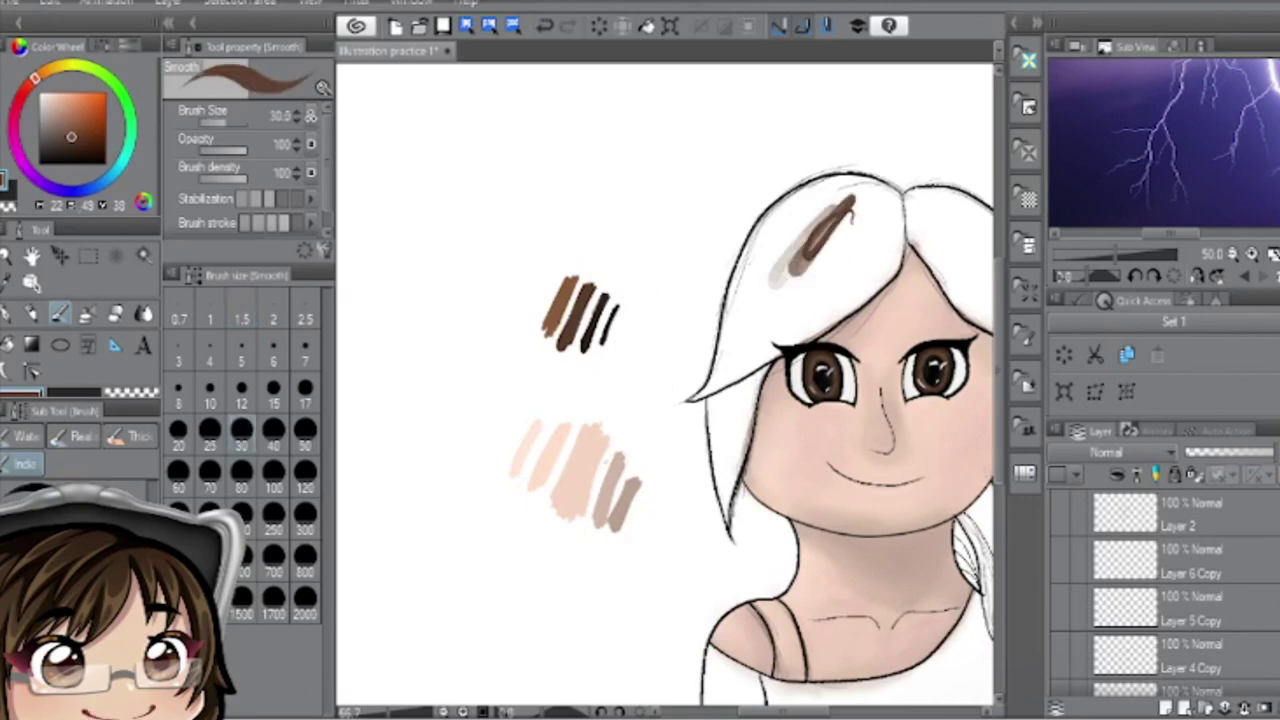
scroll(1160, 590, down, 2)
click(1180, 505)
drag(690, 400, 850, 230)
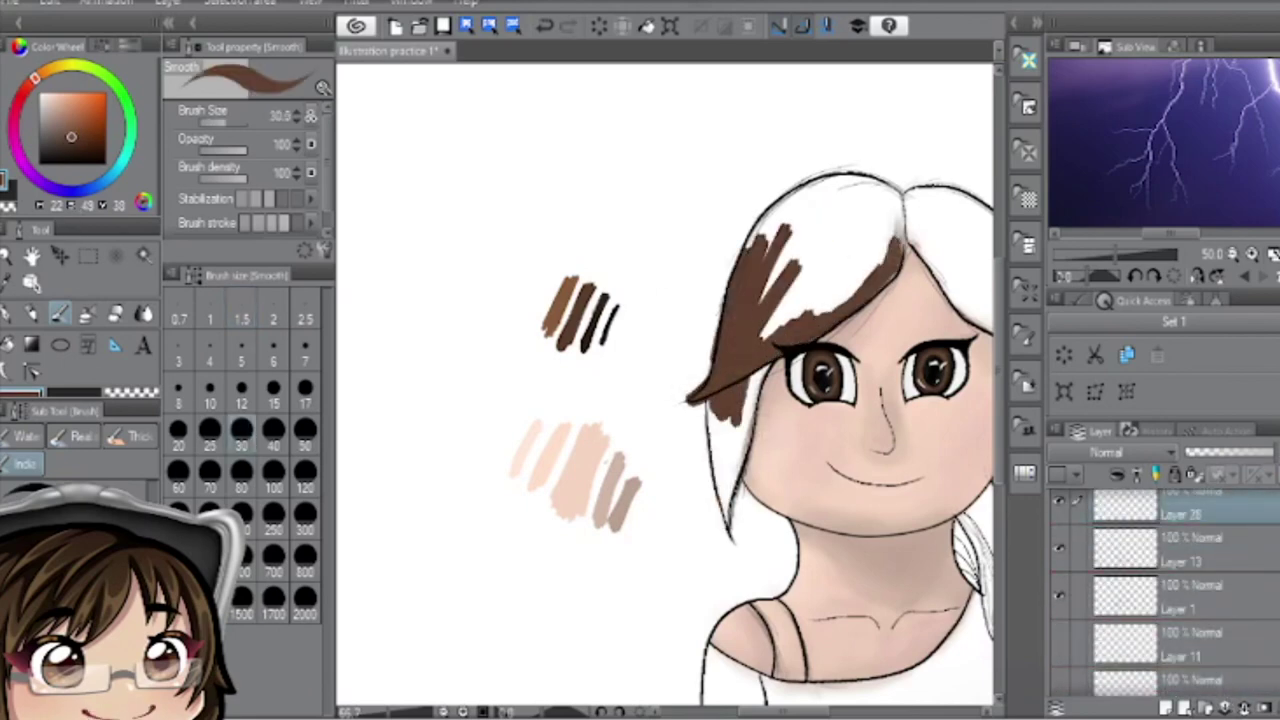
drag(770, 300, 880, 200)
drag(750, 380, 720, 520)
drag(800, 400, 610, 400)
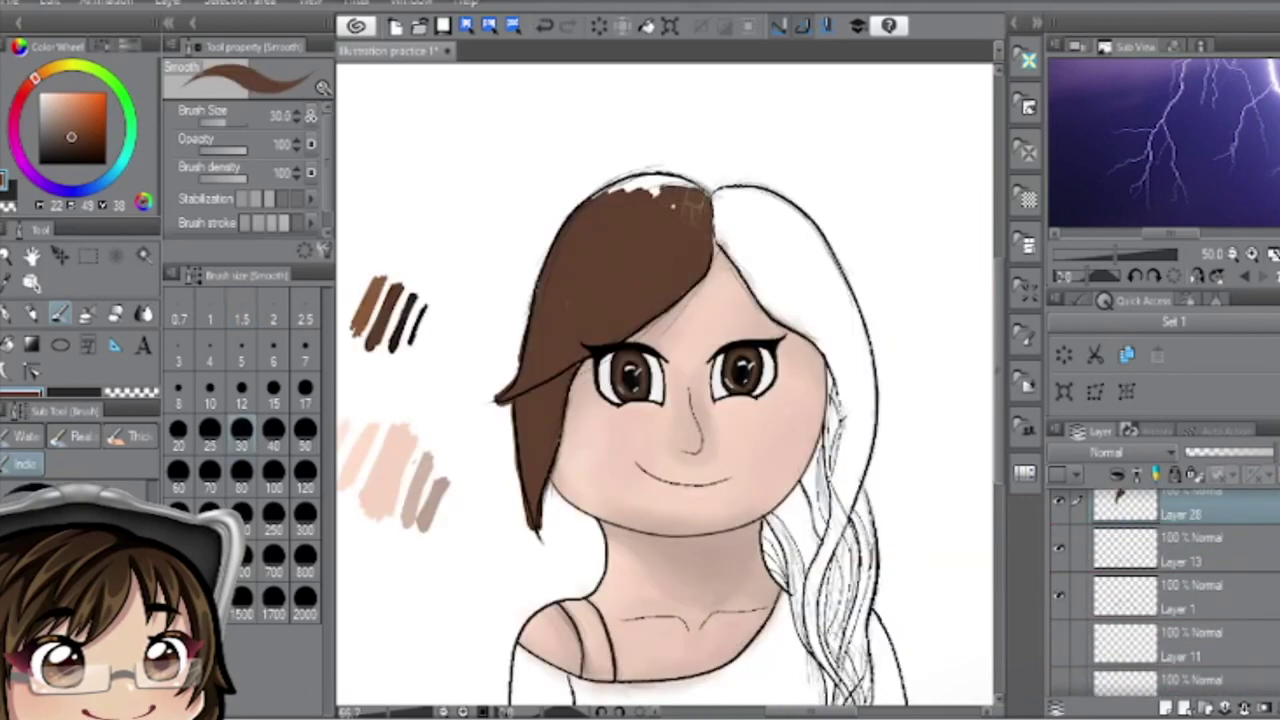
- Fill the crown and the hair on the right of the face in the same brown, adding a colour swatch beside the head
drag(590, 200, 740, 215)
drag(482, 100, 442, 158)
drag(740, 200, 850, 410)
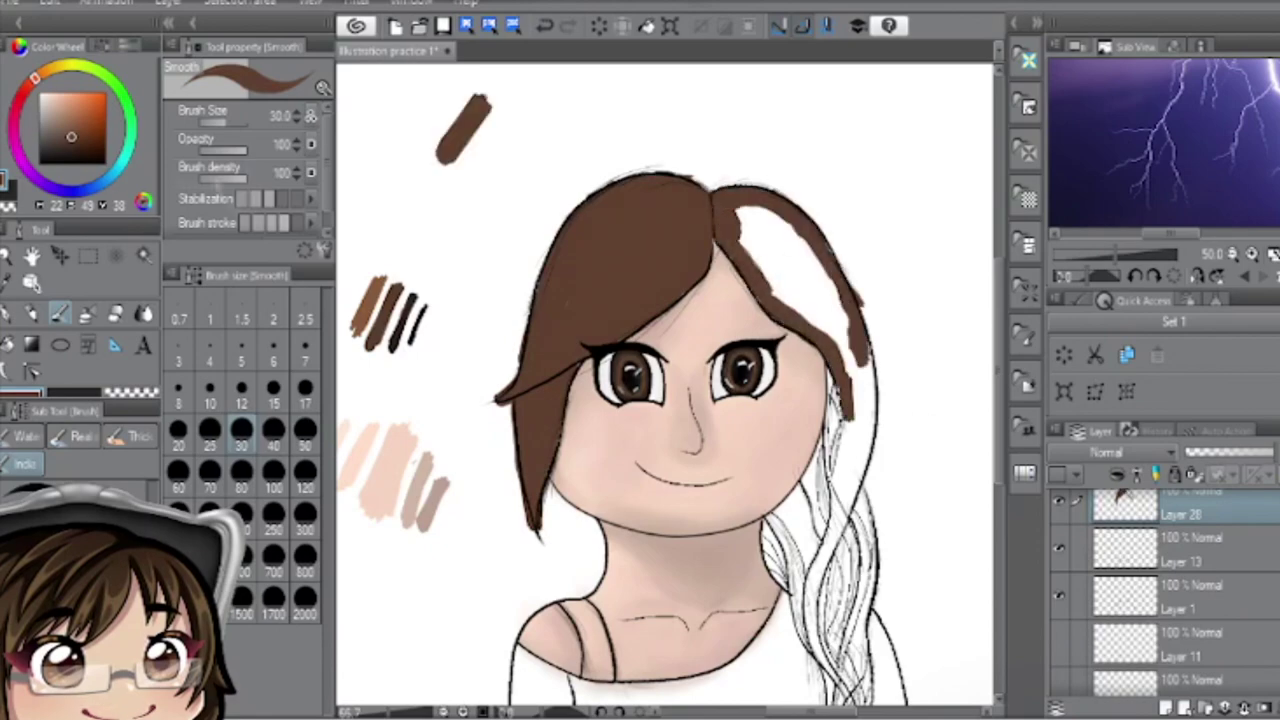
mouse_move(760, 210)
mouse_down()
mouse_move(843, 345)
mouse_move(830, 500)
mouse_up()
mouse_move(790, 460)
mouse_down()
mouse_move(790, 600)
mouse_move(850, 470)
mouse_up()
scroll(900, 650, up, 3)
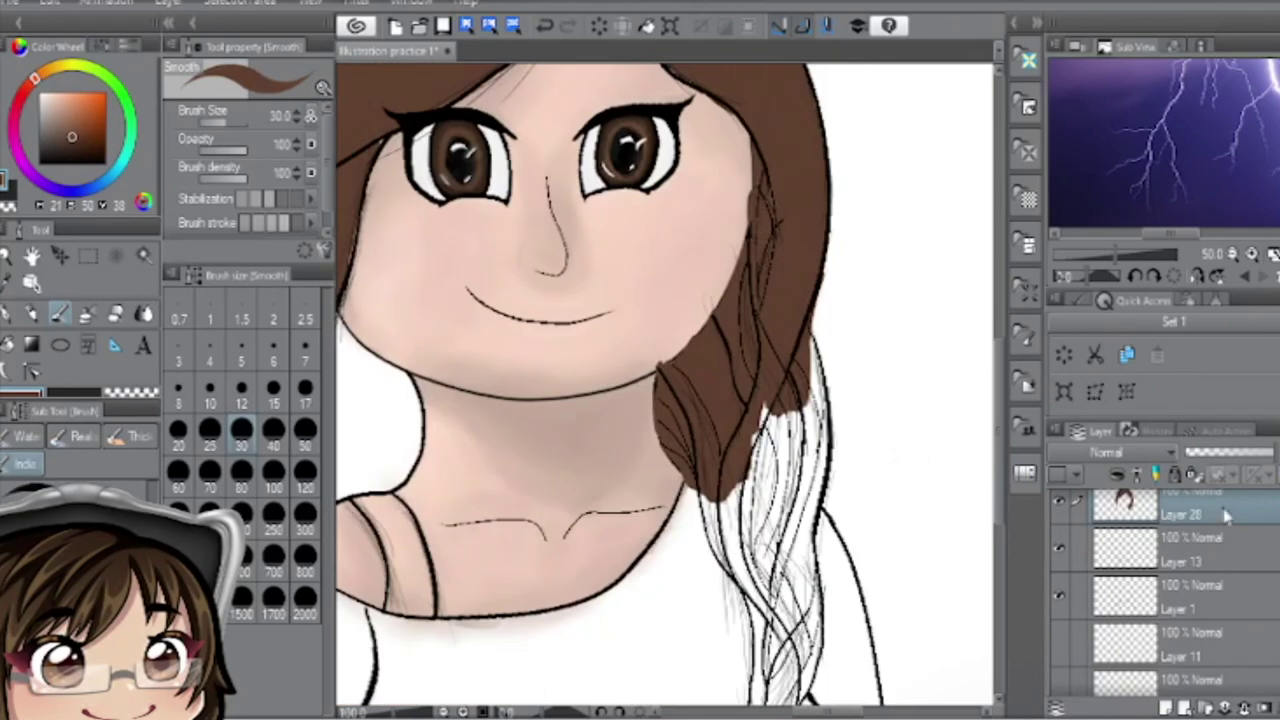
- Place Layer 28 beneath Layer 1 and fill the braid down to its tip in brown with the size 30 Smooth brush
drag(1227, 515, 1228, 617)
scroll(1227, 617, down, 1)
drag(790, 405, 800, 450)
drag(770, 310, 790, 560)
drag(780, 470, 730, 650)
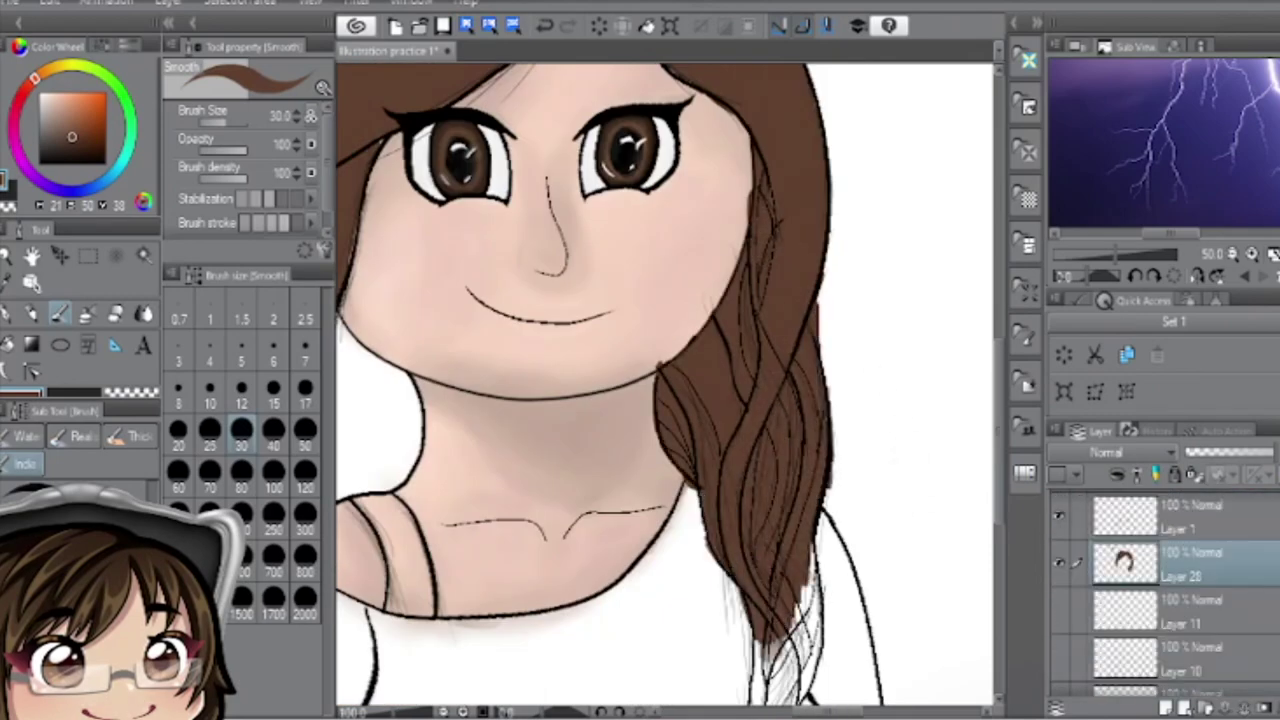
drag(790, 550, 770, 650)
scroll(770, 600, down, 3)
drag(805, 400, 770, 540)
drag(770, 460, 765, 590)
- Erase the brown overspill around the hair and braid outlines on Layer 28 with the size 17 Hard eraser
key(e)
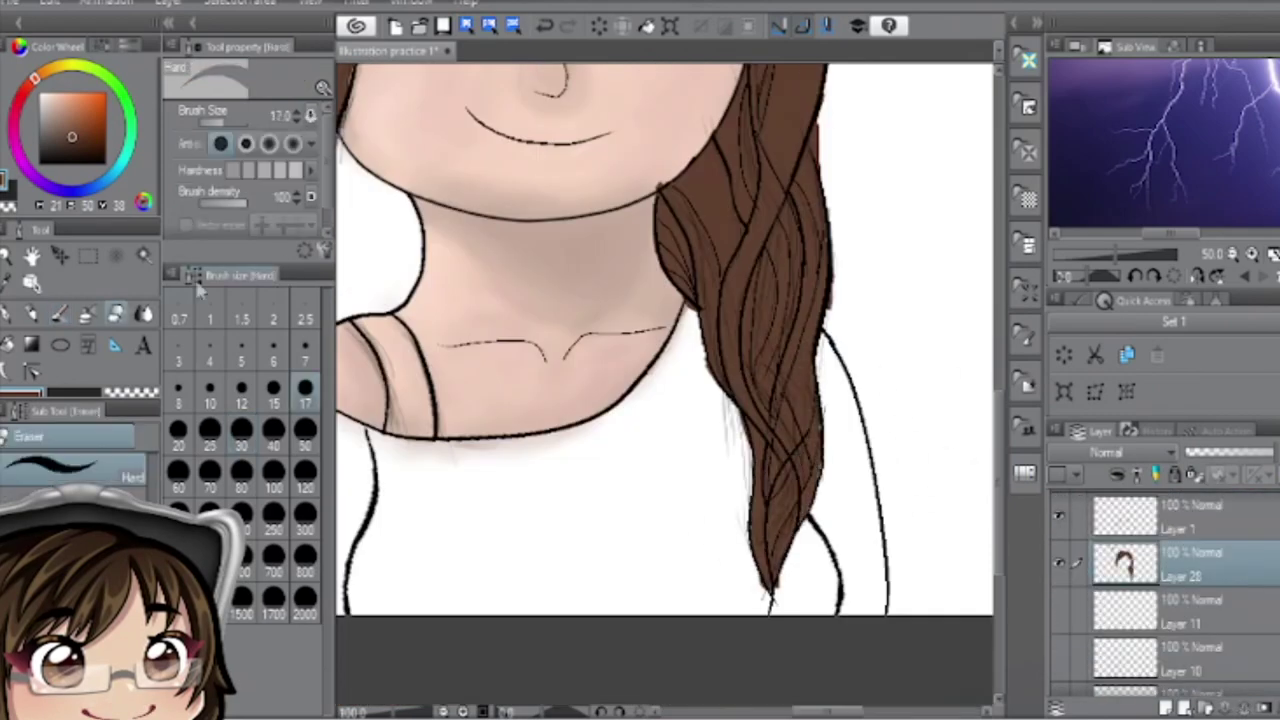
scroll(660, 400, up, 5)
scroll(1165, 590, down, 3)
click(1180, 530)
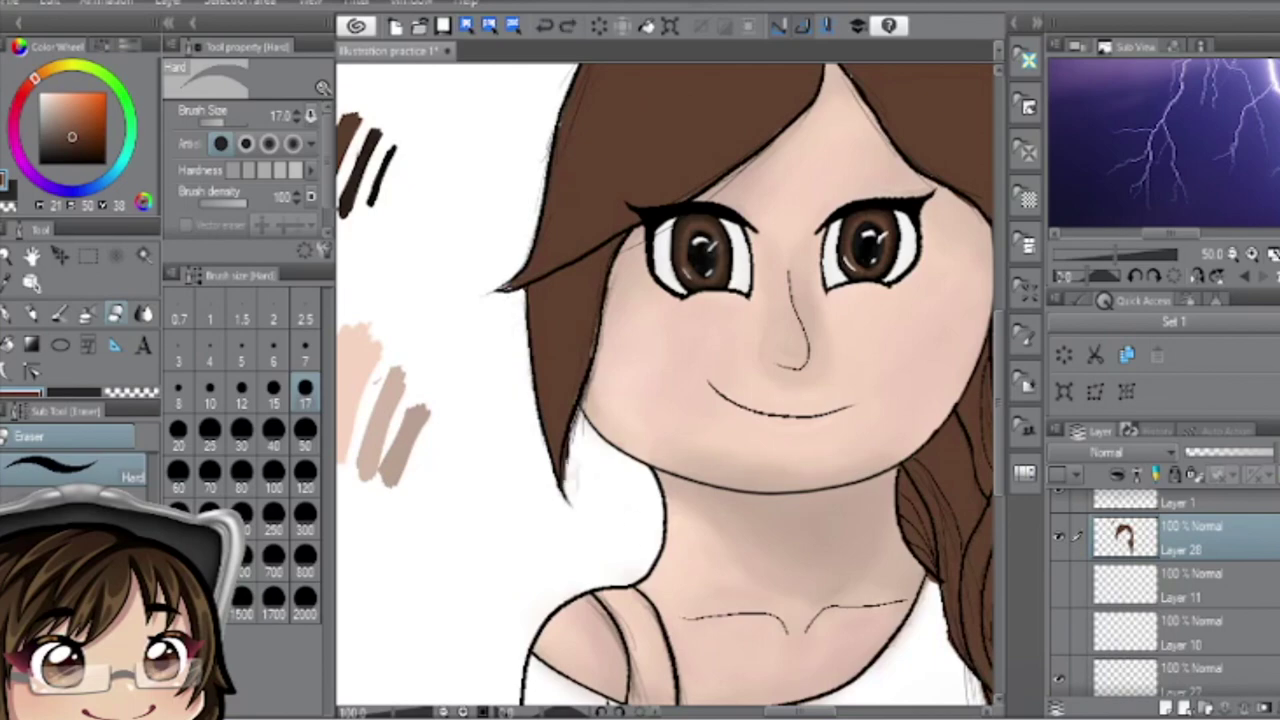
scroll(665, 385, up, 5)
scroll(665, 385, right, 4)
scroll(665, 385, down, 5)
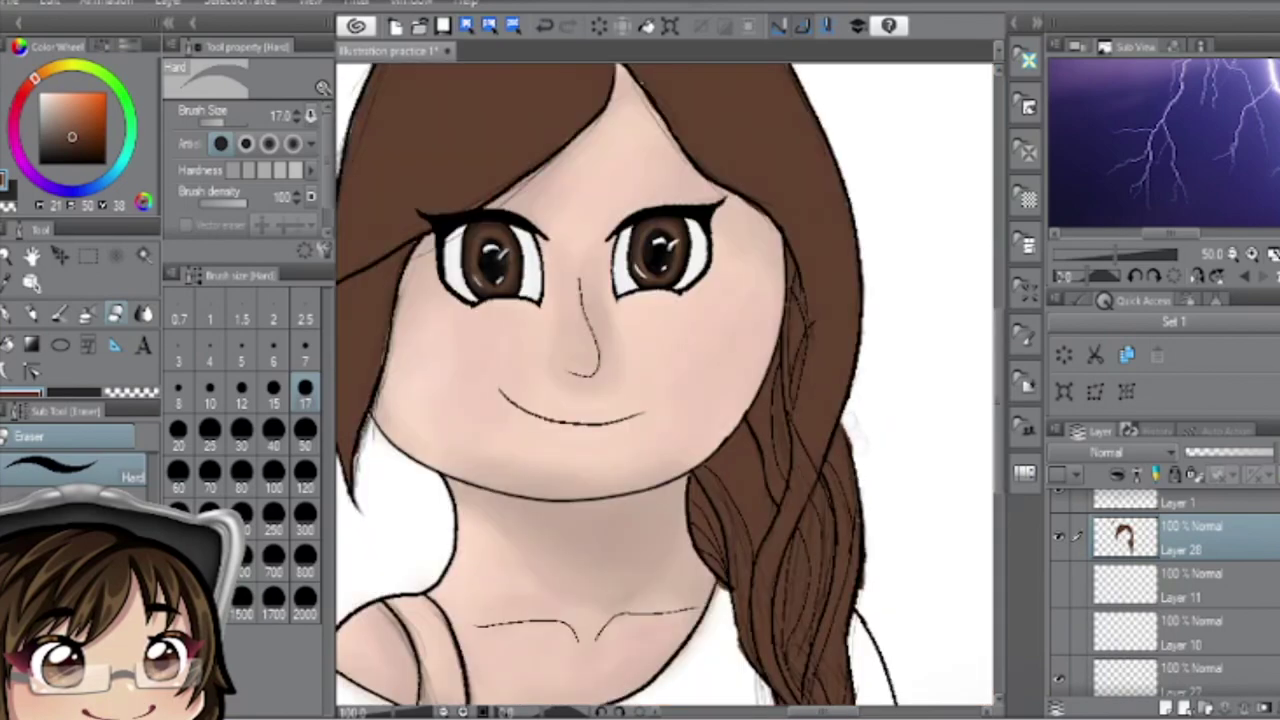
scroll(665, 385, down, 5)
scroll(665, 385, up, 2)
scroll(665, 385, down, 3)
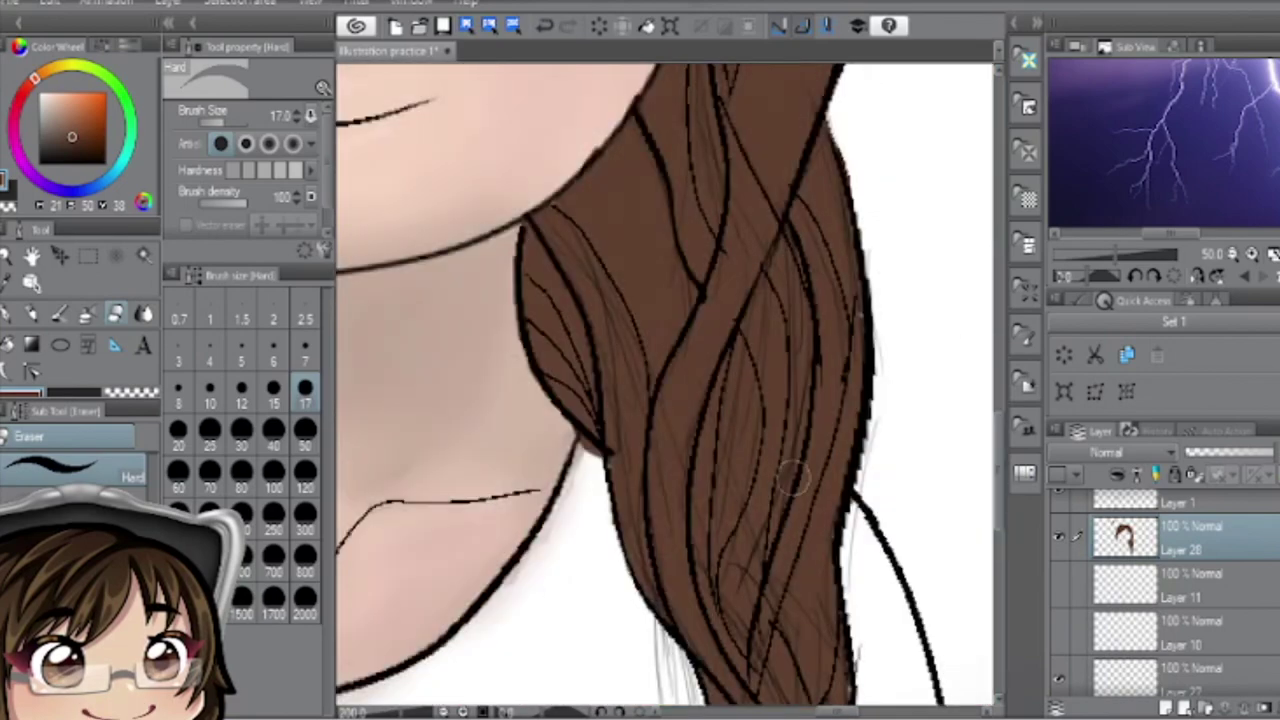
scroll(665, 385, up, 3)
scroll(1165, 590, down, 3)
- Check layers such as Layer 15 and Layer 9 for the stray sketch lines around the braid
click(1190, 640)
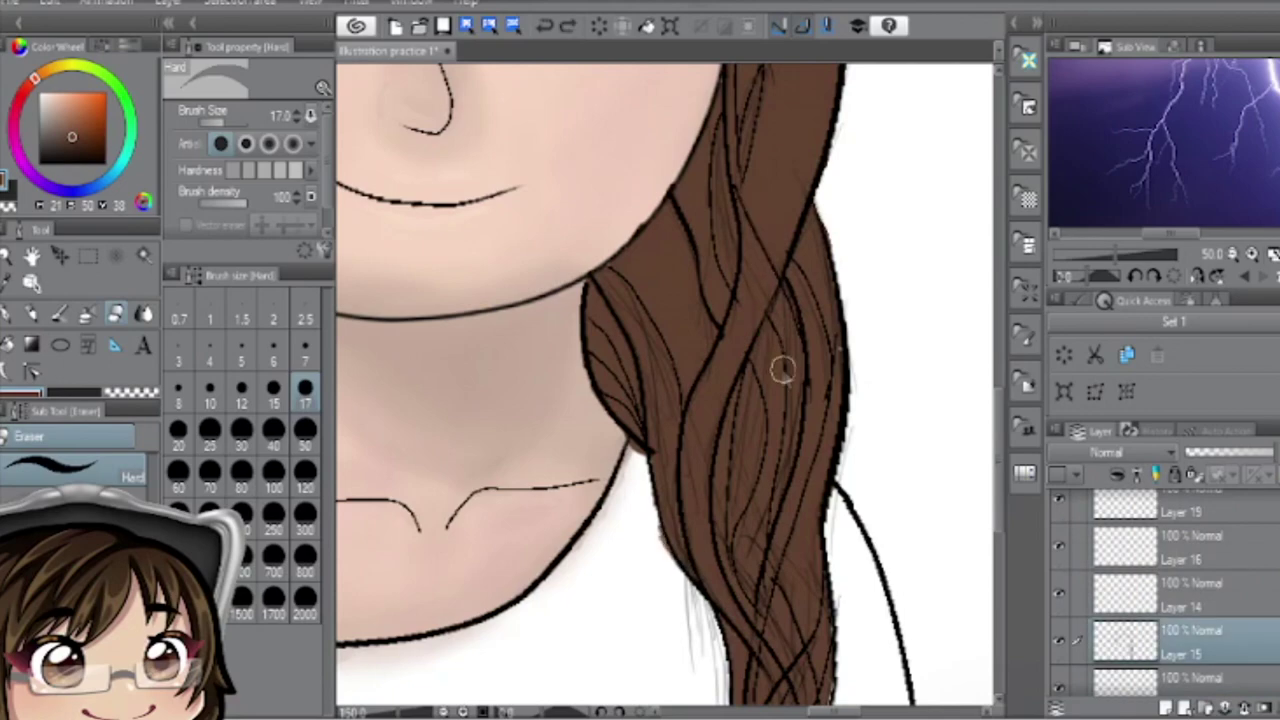
scroll(754, 258, down, 3)
scroll(1165, 590, down, 3)
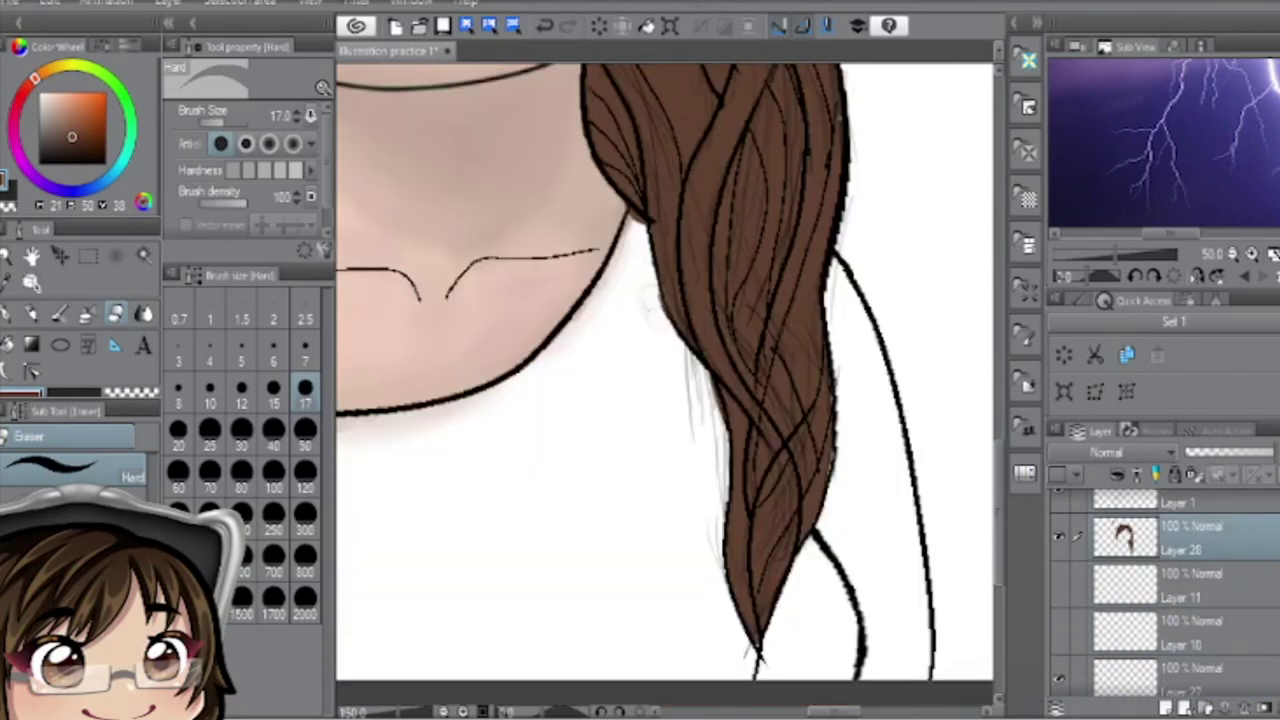
click(1190, 568)
scroll(771, 371, up, 5)
scroll(771, 371, down, 6)
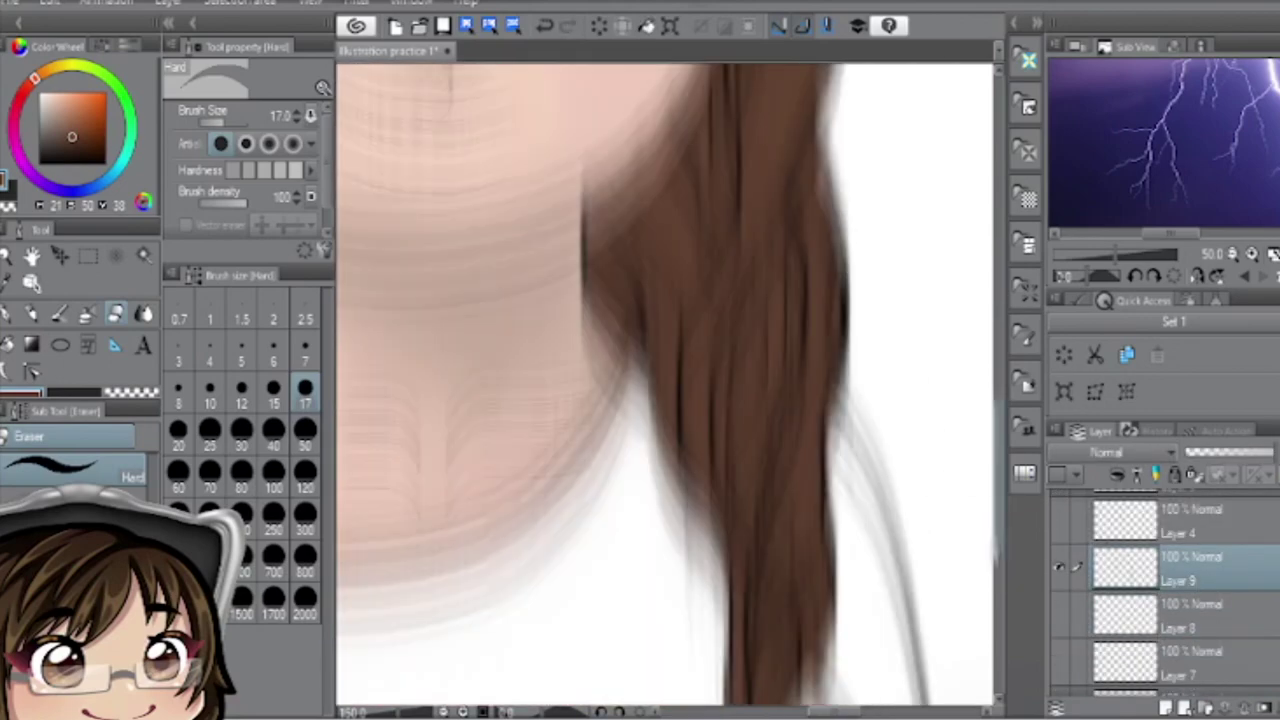
scroll(1165, 600, up, 3)
scroll(1165, 590, down, 1)
- Shade the parting and the fringe's lower edge dark brown (hue 21, saturation 52, value 23) on new Layer 29 with the size 30 Smooth brush
click(1190, 555)
scroll(664, 385, down, 3)
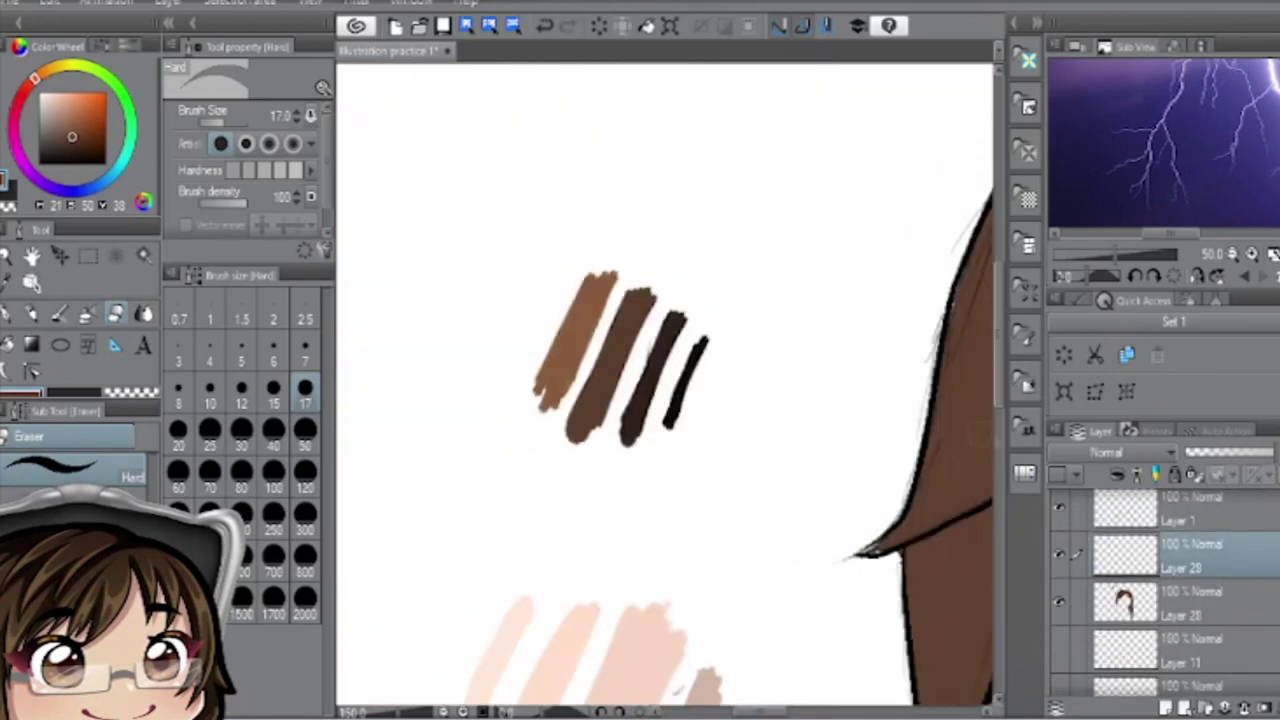
scroll(664, 385, up, 3)
key(b)
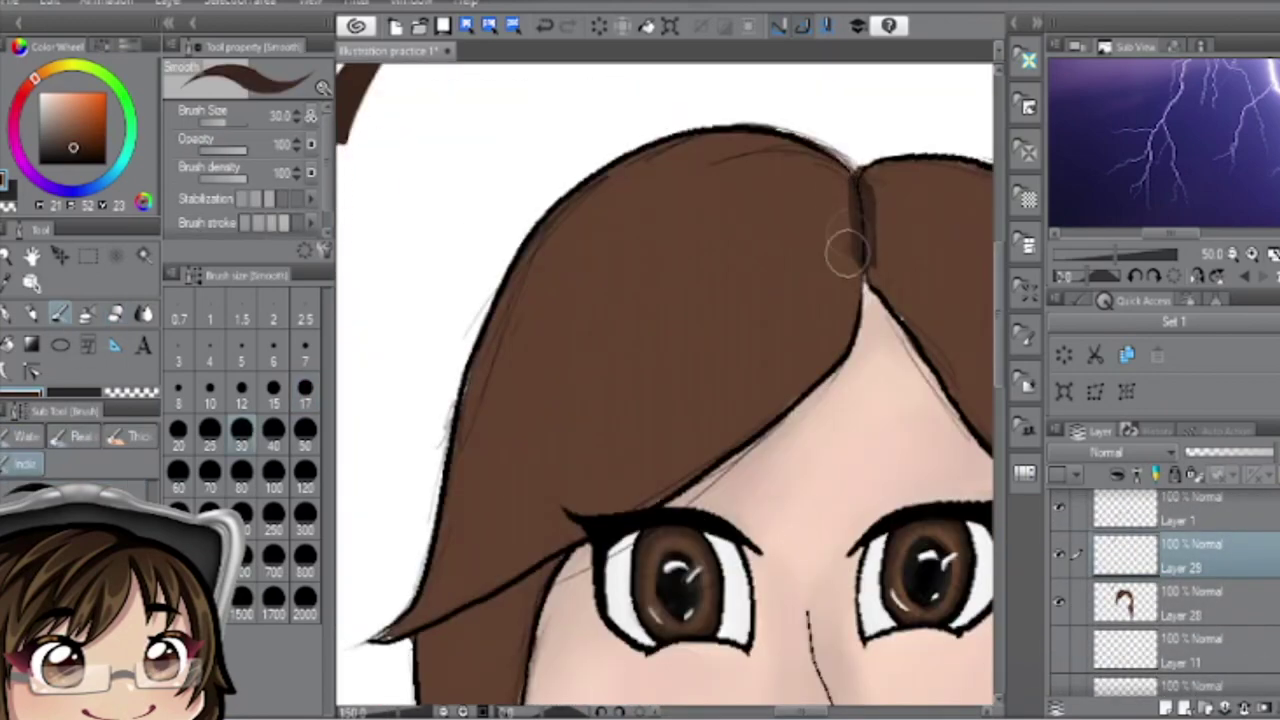
mouse_move(430, 620)
mouse_down()
mouse_move(660, 478)
mouse_move(860, 290)
mouse_up()
- Shade the hair and braid strands on Layer 29 with the size 12 Smooth brush and smear the strokes with the size 12 Finger tip tool
click(241, 398)
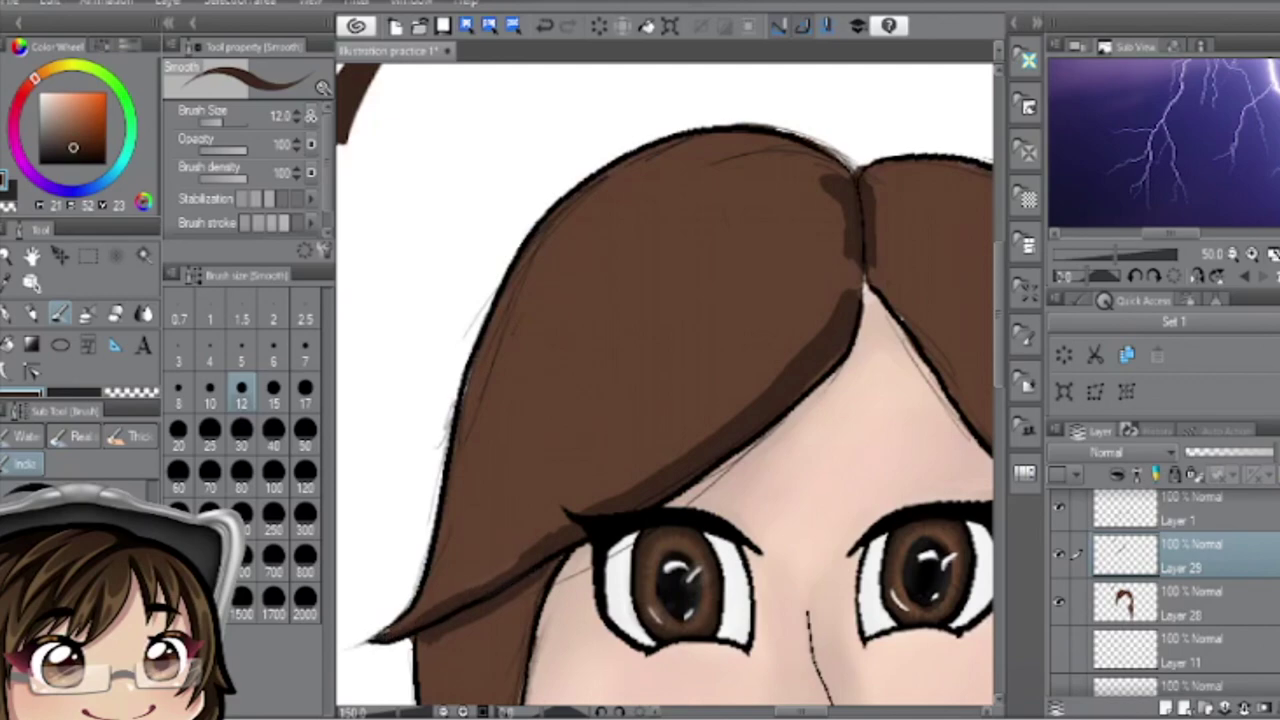
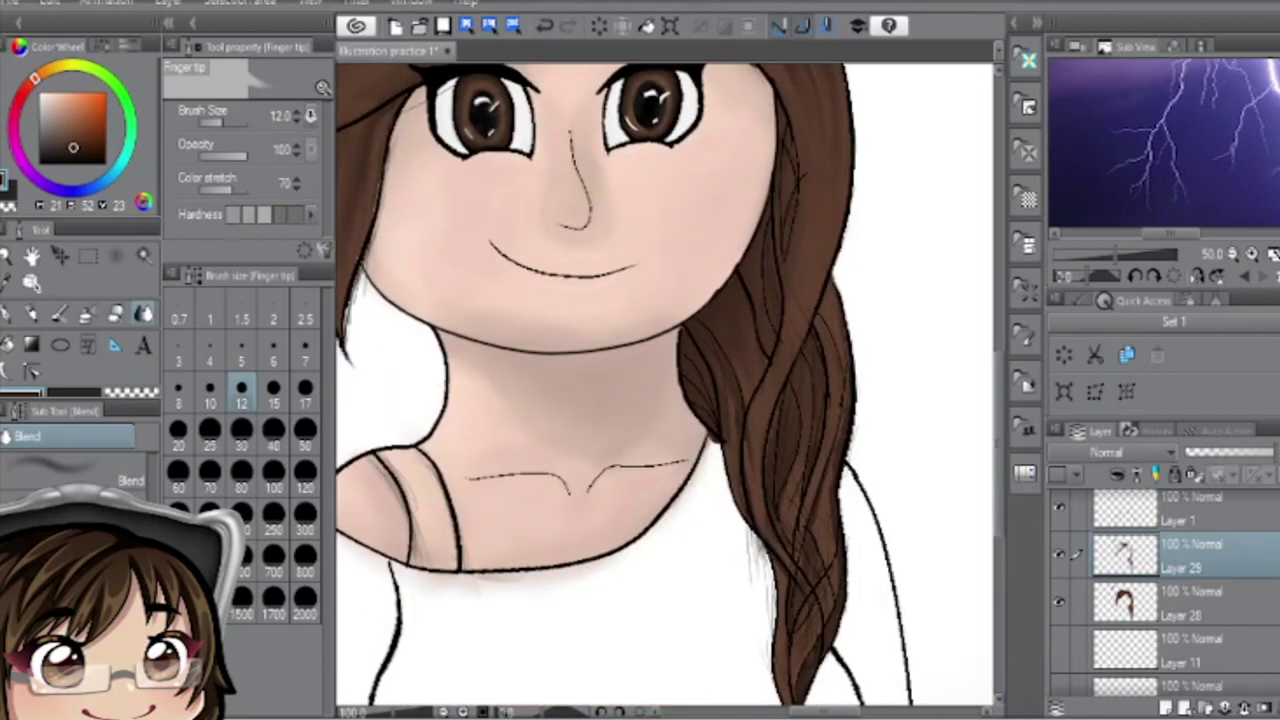
key(b)
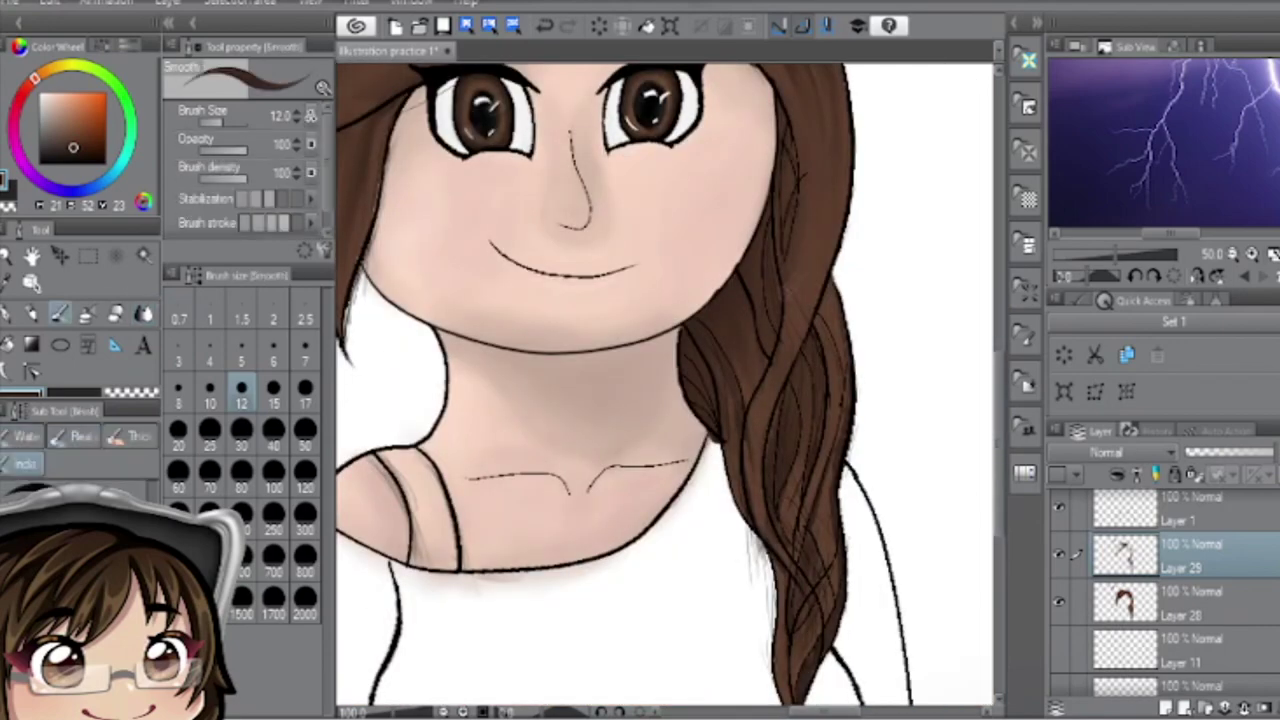
key(j)
key(b)
key(j)
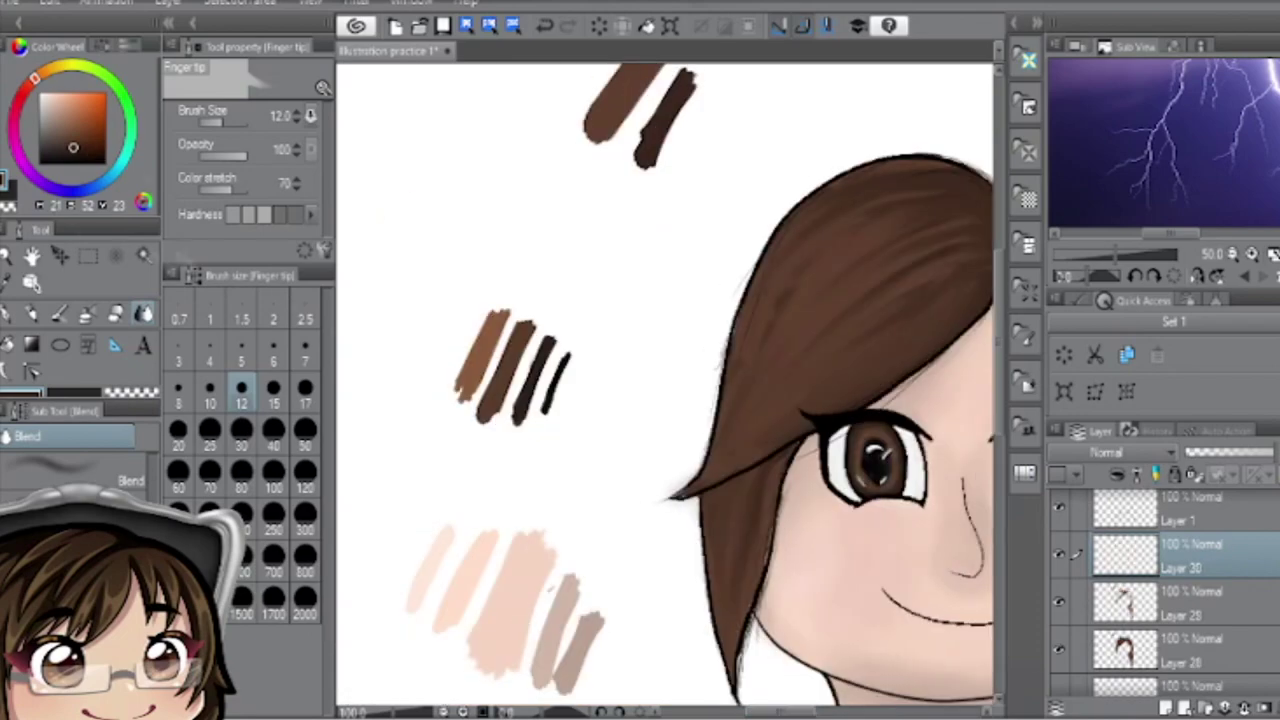
- Deepen the parting and hair strands with near-black brown (hue 21, saturation 49, value 8) on Layer 30 and smear the strokes with the size 12 Finger tip tool
key(b)
scroll(665, 390, right, 5)
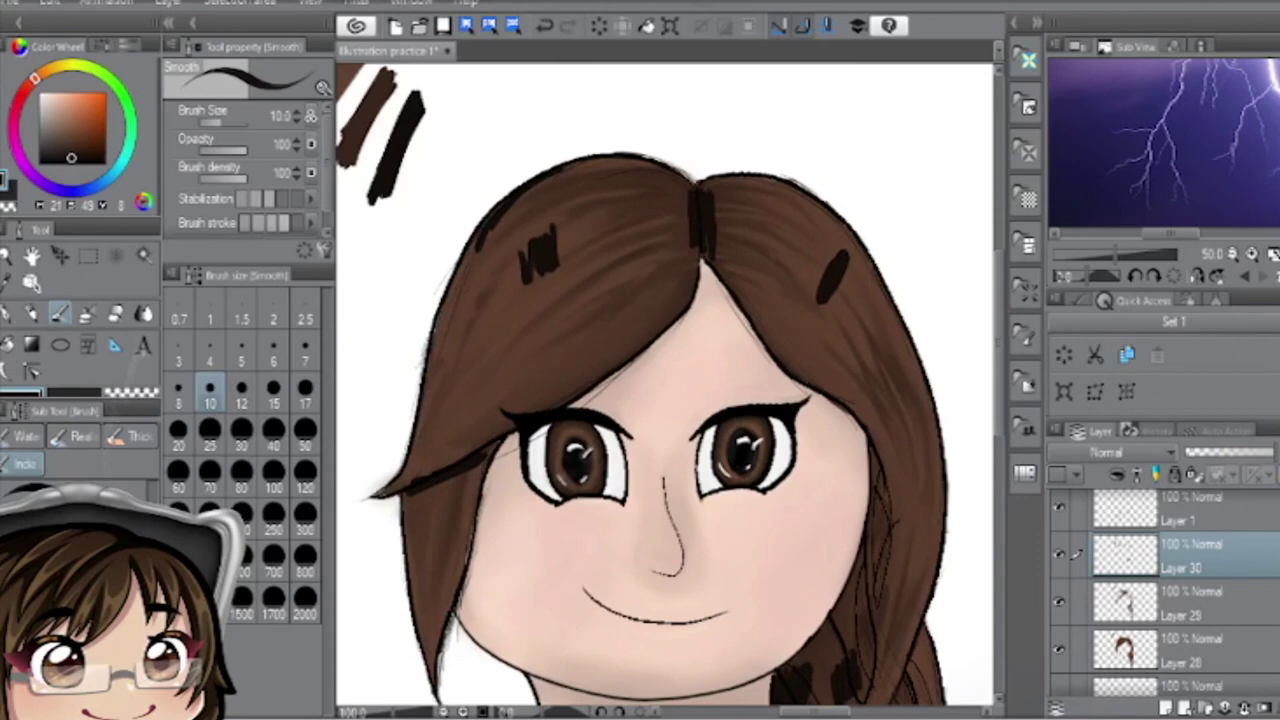
key(j)
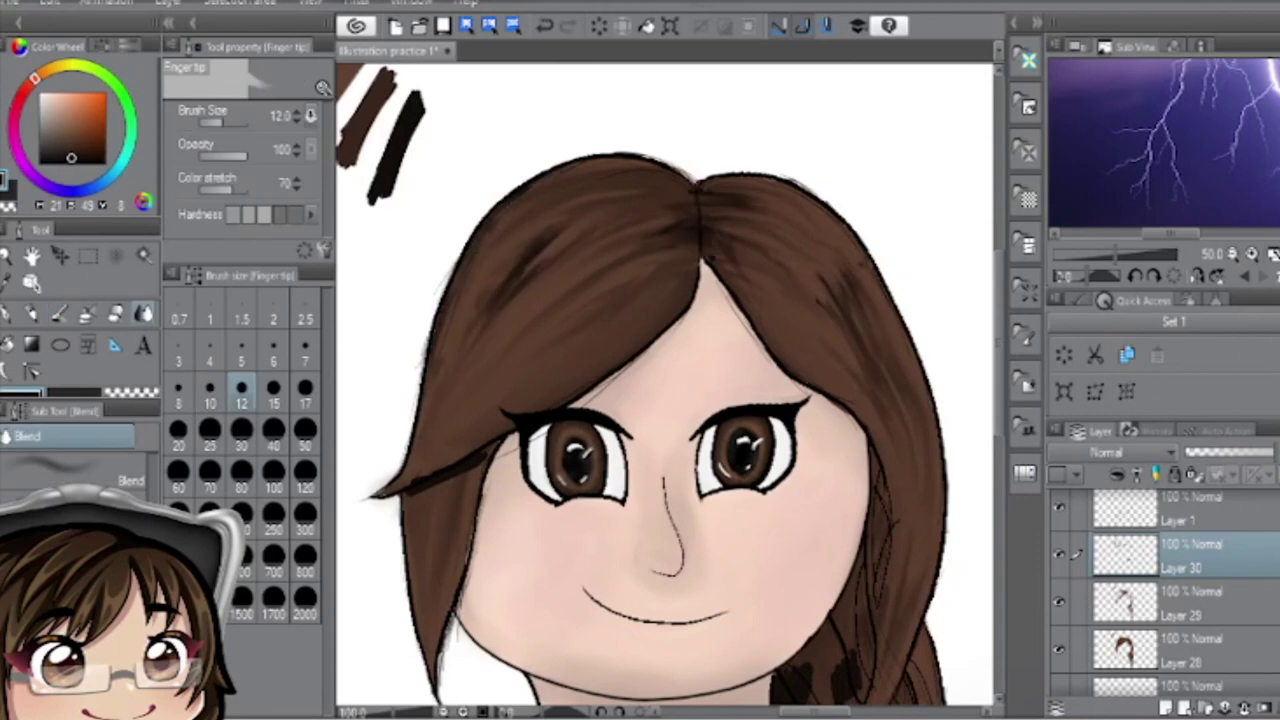
key(b)
key(j)
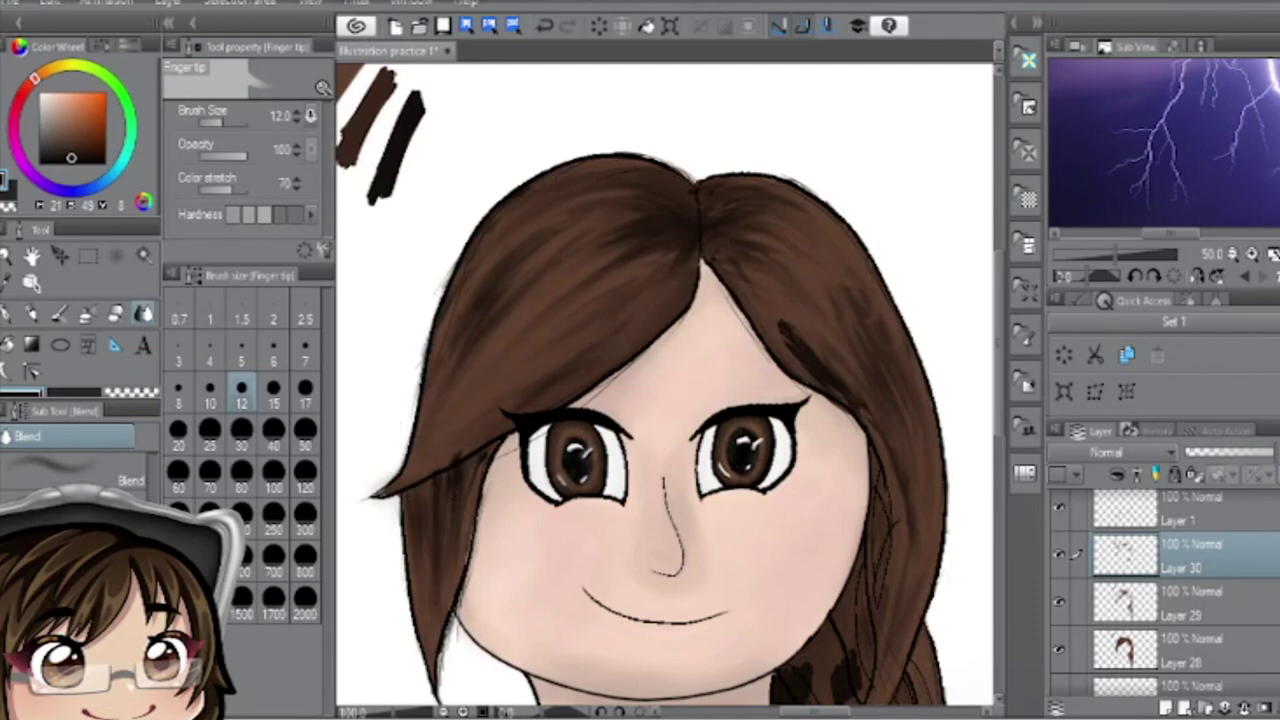
click(70, 468)
- Paint near-black shadows on the braid strands beside the cheek and neck on Layer 30 with the size 10 Smooth brush
key(ctrl+0)
key(b)
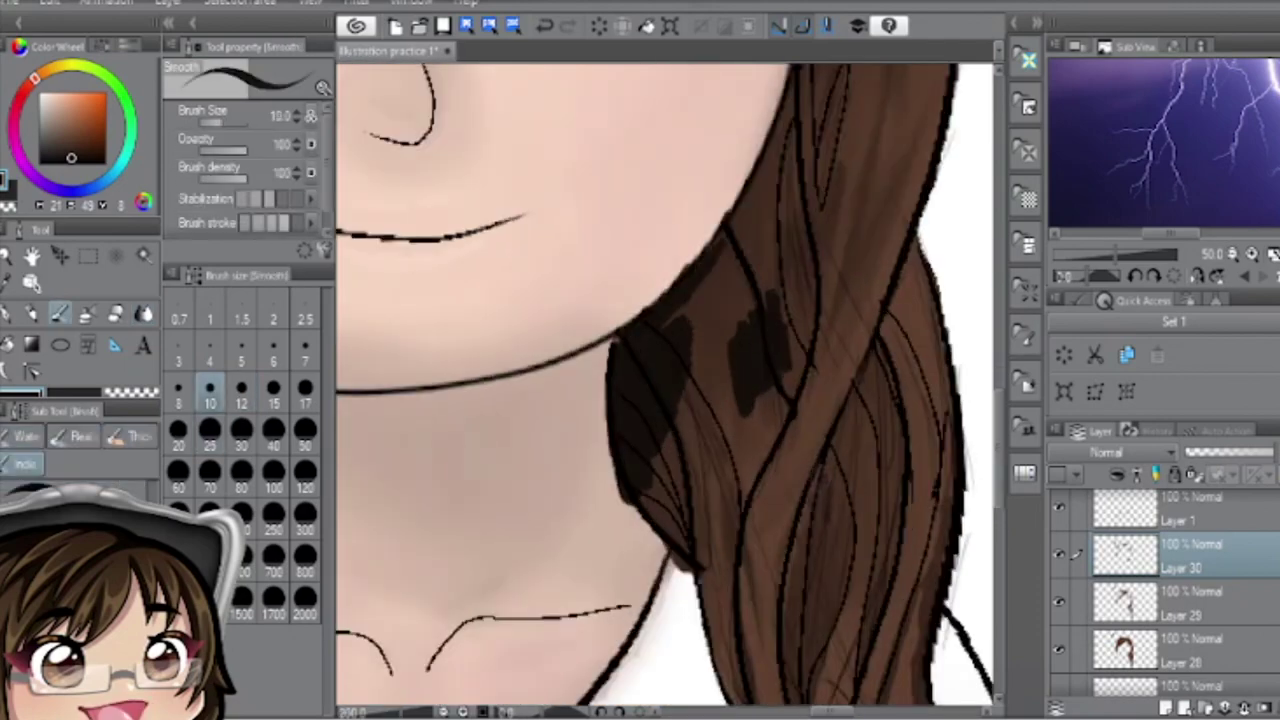
scroll(665, 385, up, 5)
drag(830, 285, 815, 505)
drag(790, 400, 725, 565)
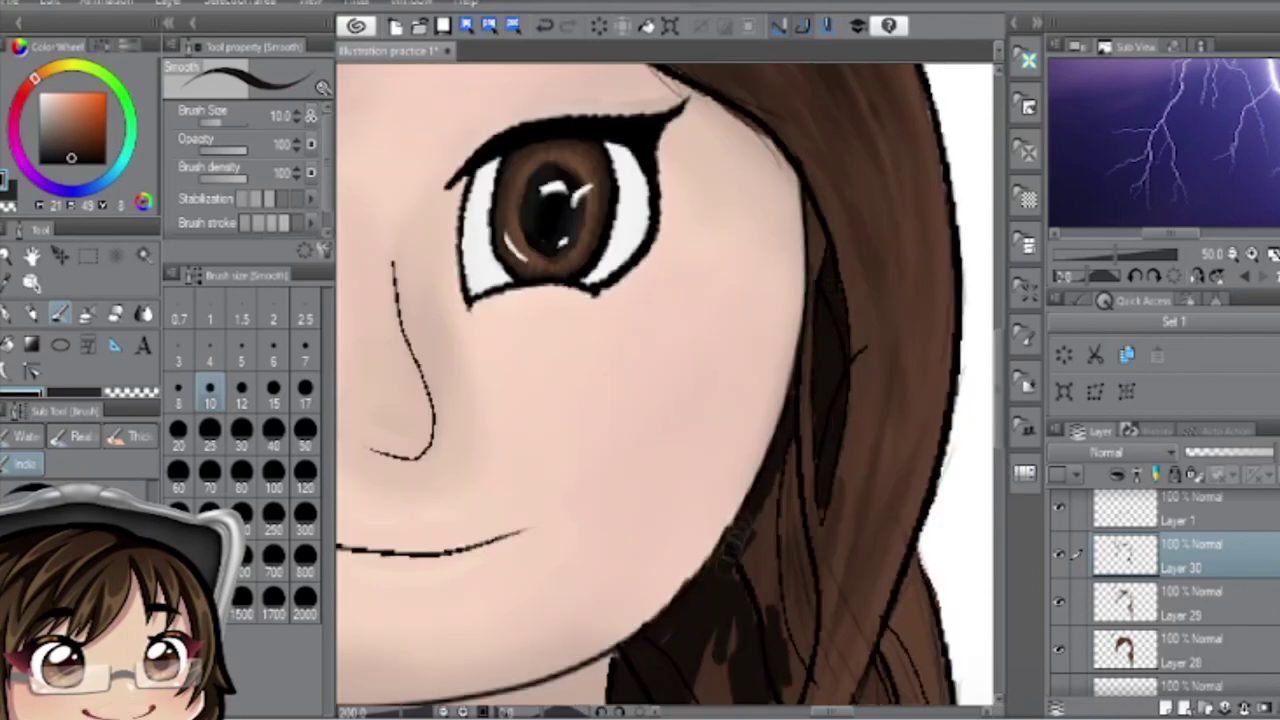
drag(800, 445, 735, 605)
key(j)
scroll(665, 385, down, 3)
key(e)
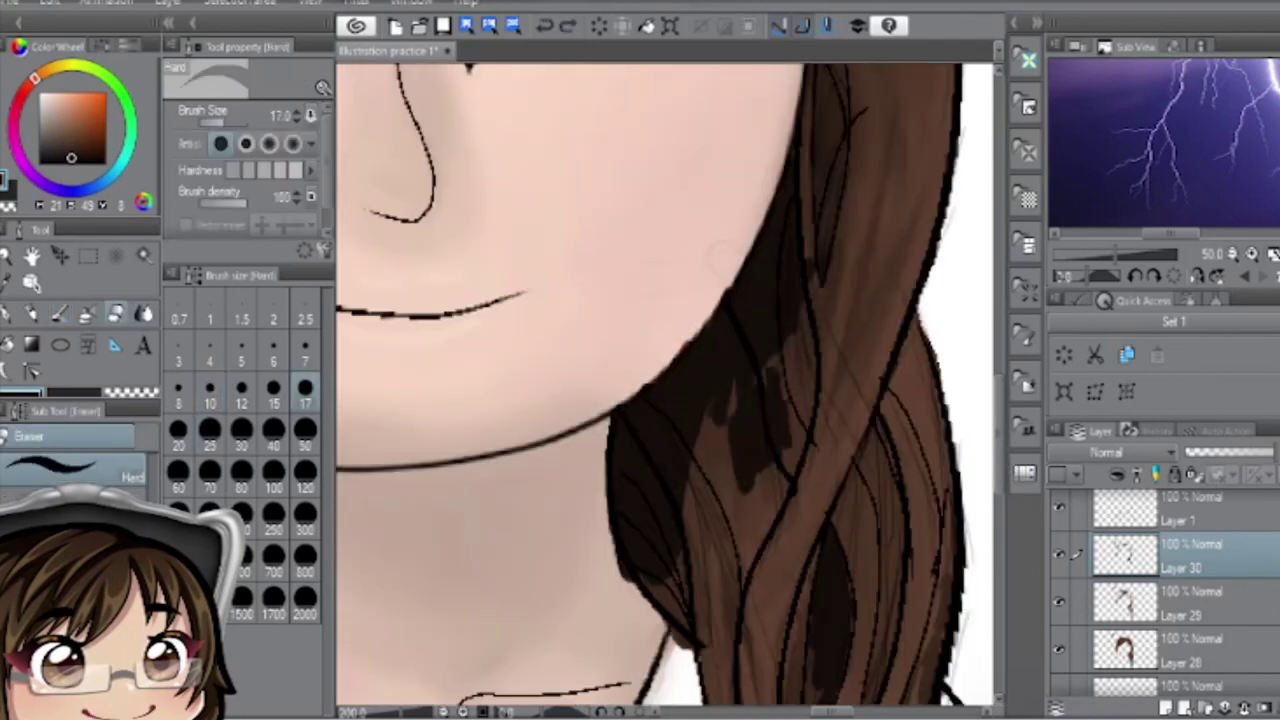
- Soften the dark braid shadows beside the cheek and neck with the size 25 Blend tool
key(j)
drag(720, 370, 695, 580)
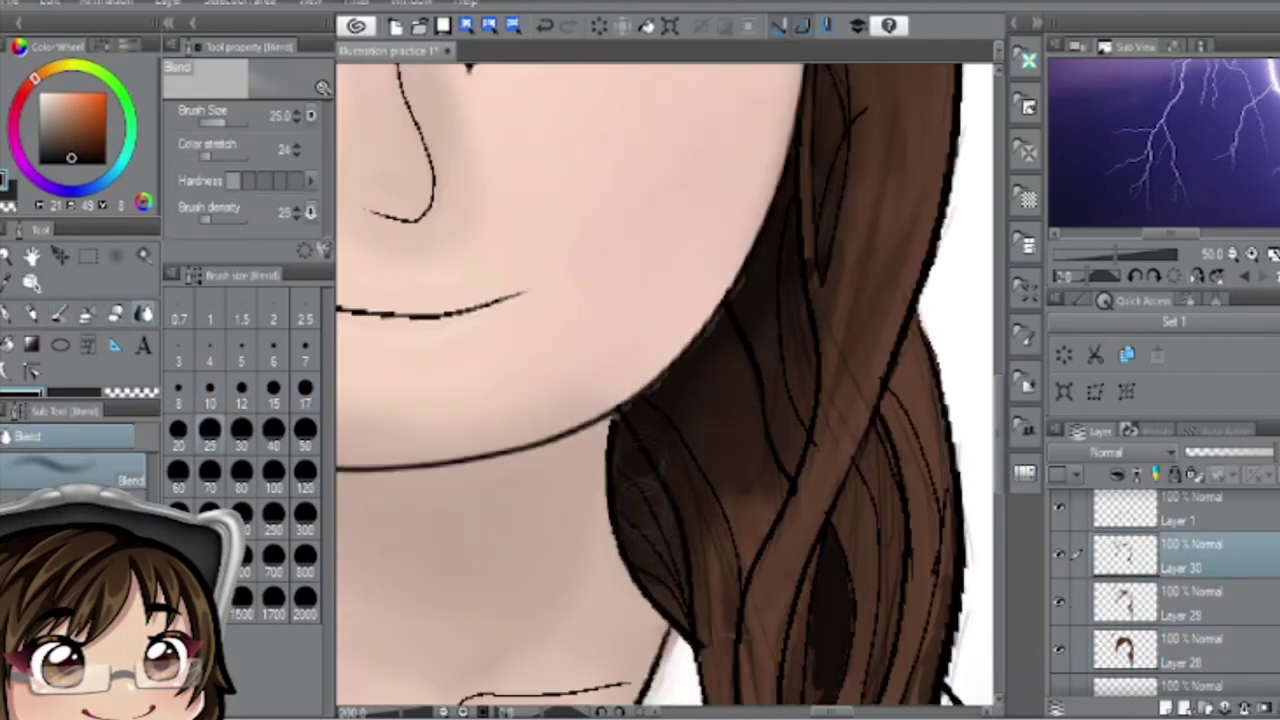
drag(780, 260, 640, 400)
drag(850, 200, 720, 650)
- Paint near-black shadows between the middle and lower braid strands on Layer 30 with the size 10 Smooth brush
scroll(665, 385, down, 2)
key(b)
drag(900, 370, 865, 570)
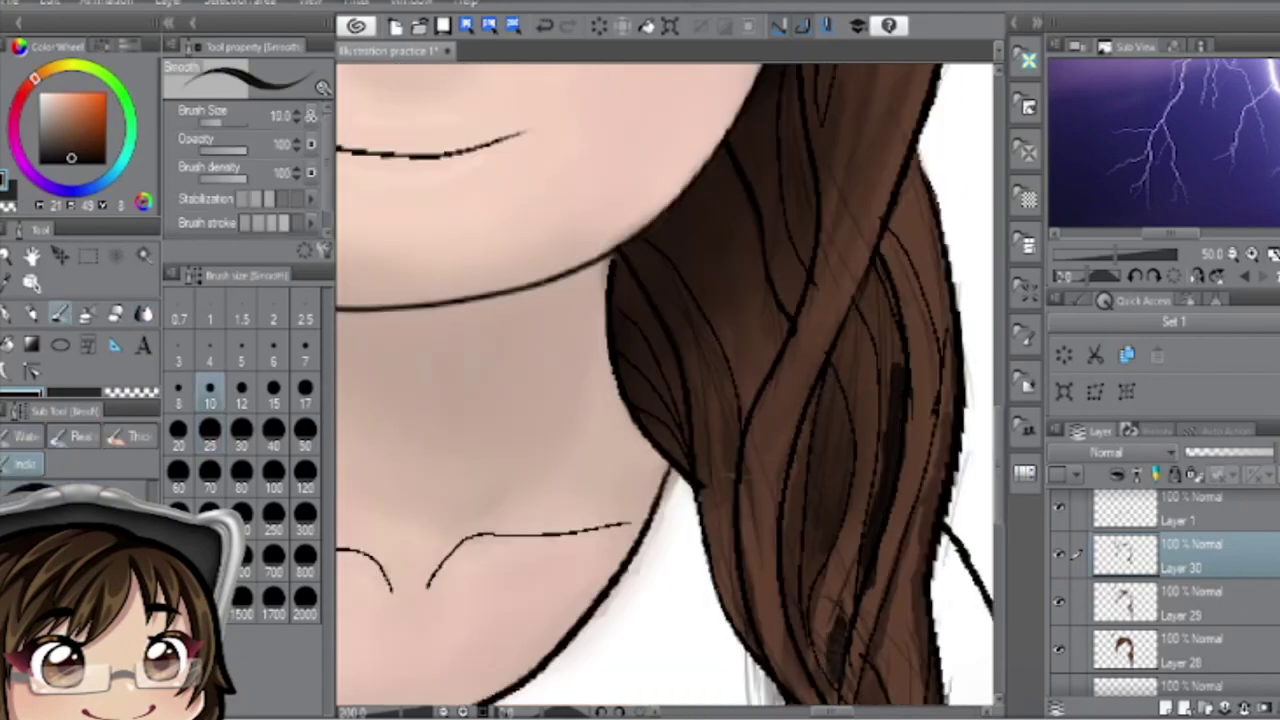
scroll(838, 358, down, 3)
drag(830, 450, 900, 570)
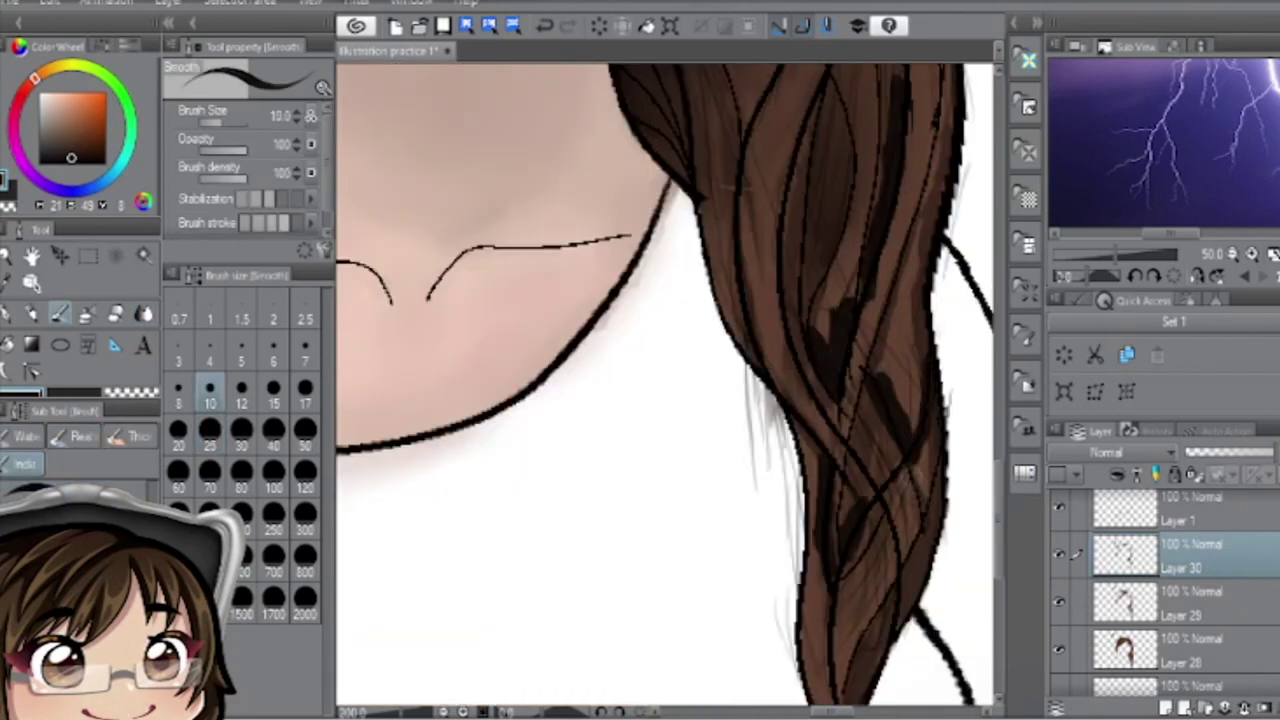
scroll(665, 385, down, 1)
scroll(665, 385, up, 4)
mouse_move(855, 360)
mouse_down()
mouse_move(865, 580)
mouse_move(850, 650)
mouse_up()
- Blend the shadows between the middle and lower braid strands on Layer 30 with the size 25 Blend tool
key(j)
drag(910, 260, 900, 480)
click(1180, 600)
scroll(665, 385, down, 3)
click(1180, 555)
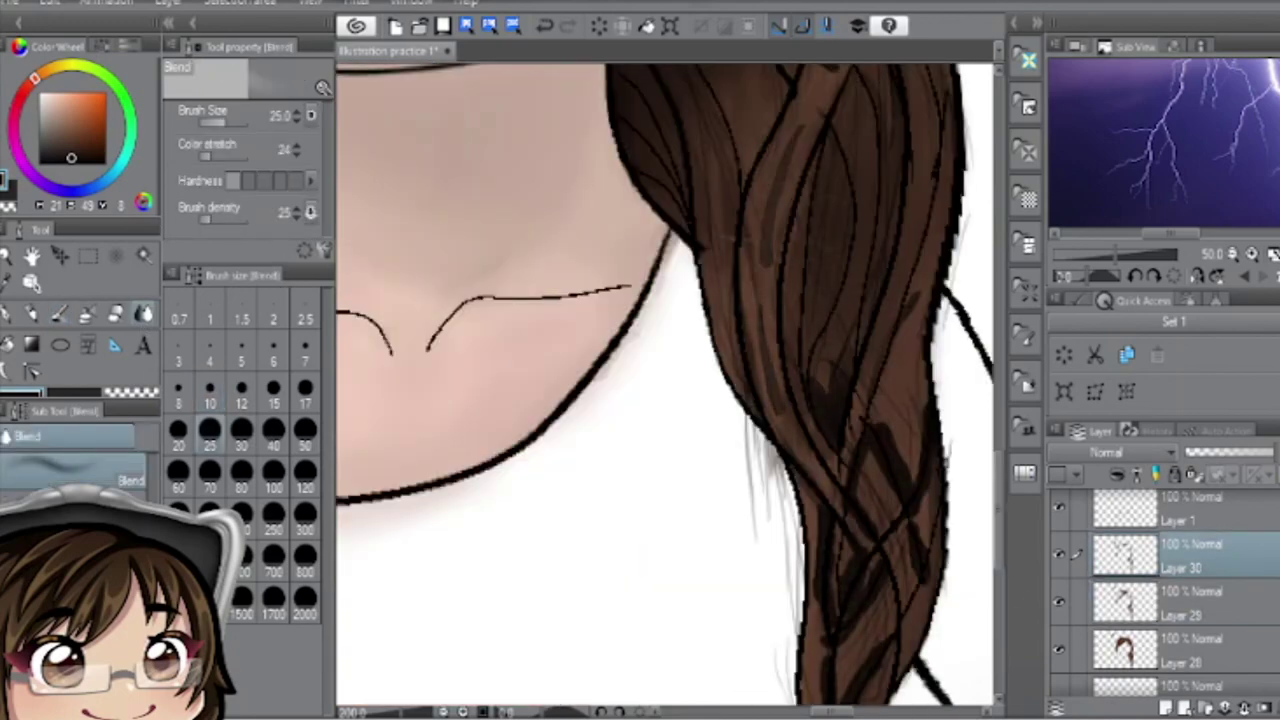
scroll(665, 385, up, 3)
key(period)
drag(868, 540, 900, 700)
scroll(665, 385, down, 2)
drag(855, 430, 900, 580)
- Add further dark strokes to the braid's upper strands on Layer 30 and soften them with the size 12 Blend tool
key(b)
scroll(665, 385, up, 3)
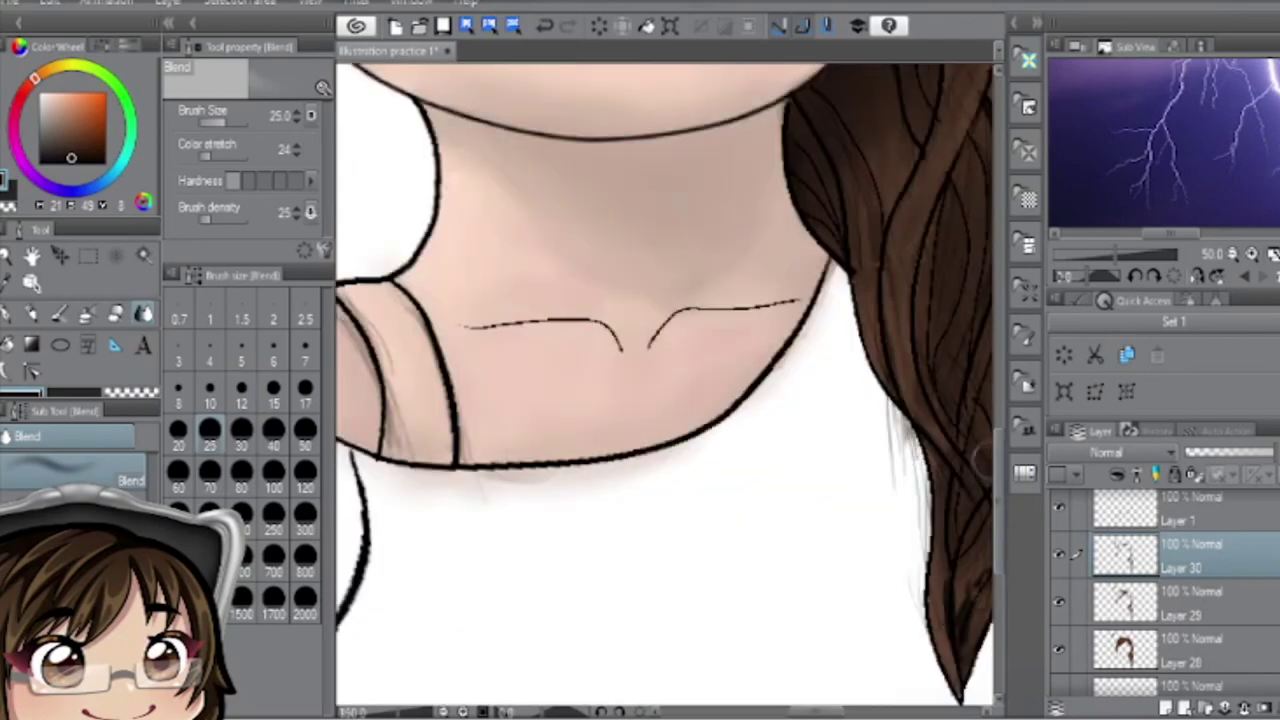
scroll(665, 385, down, 2)
scroll(665, 385, up, 3)
drag(640, 400, 600, 620)
drag(512, 444, 472, 562)
key(j)
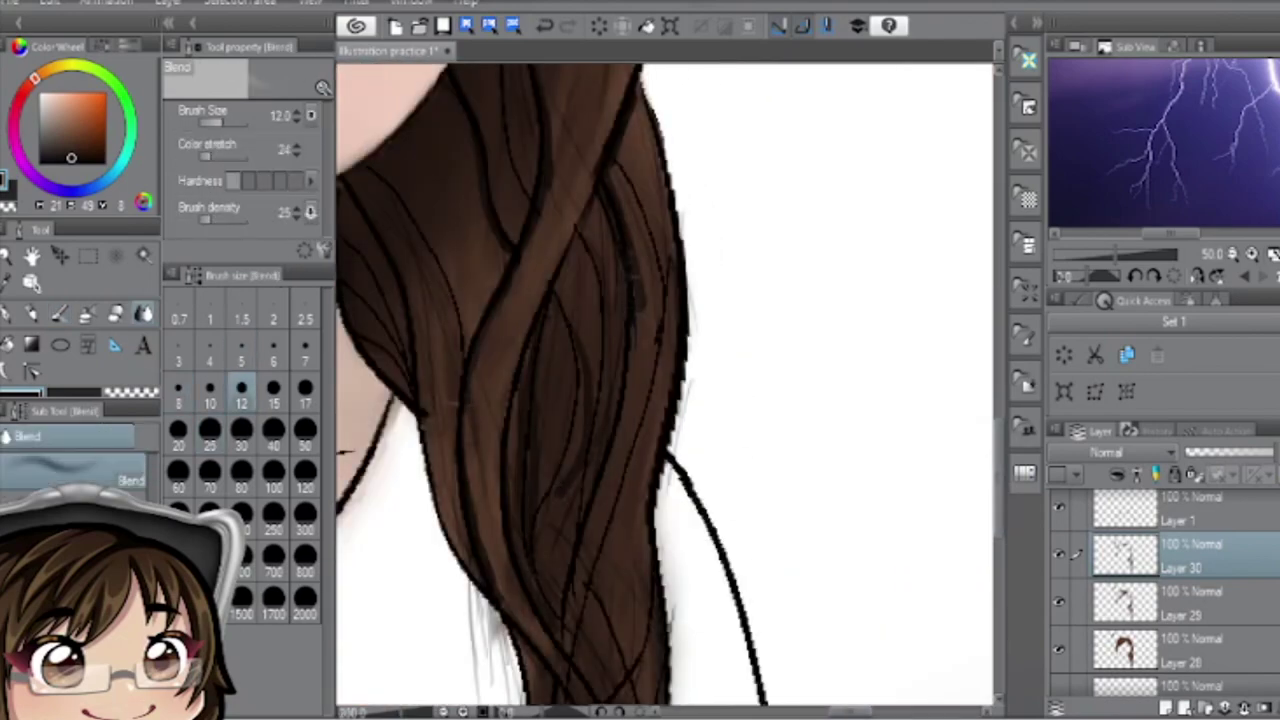
scroll(665, 385, down, 3)
scroll(665, 385, up, 3)
- Sample a lighter brown (hue 21, saturation 55, value 51) and paint its swatch beside the hair colour samples with the size 8 Smooth brush
key(e)
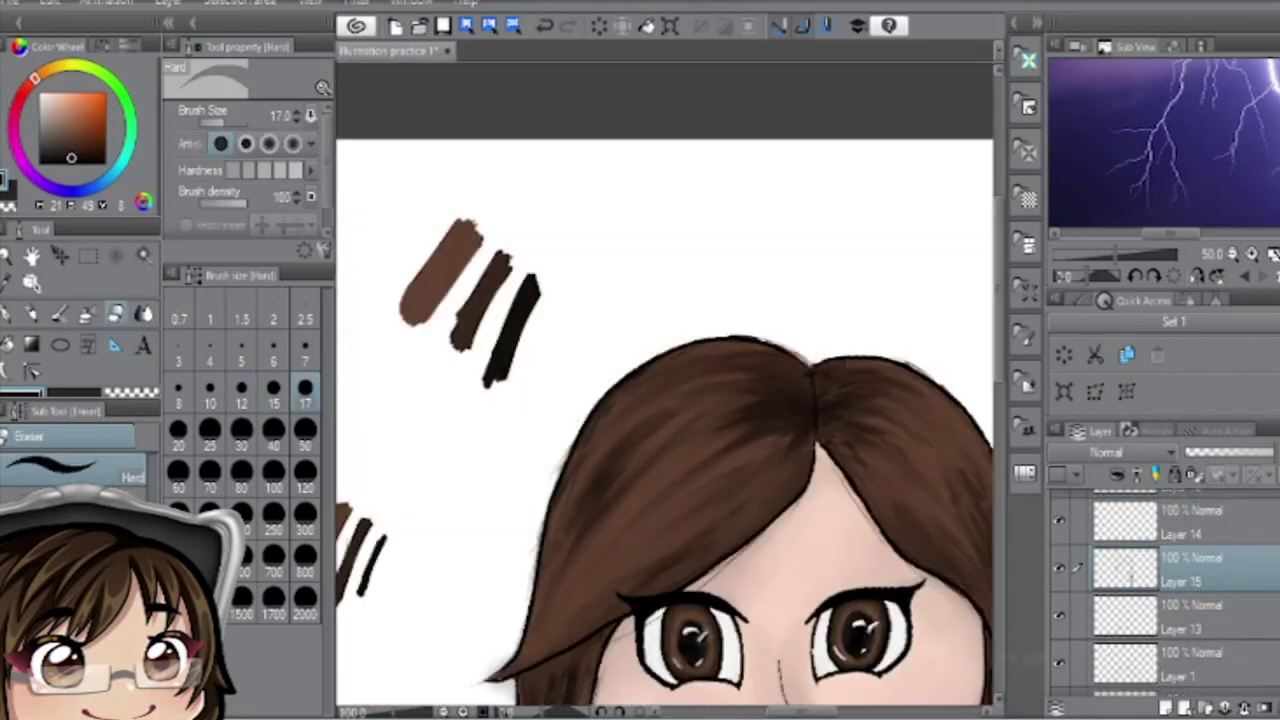
key(i)
key(b)
drag(383, 288, 440, 212)
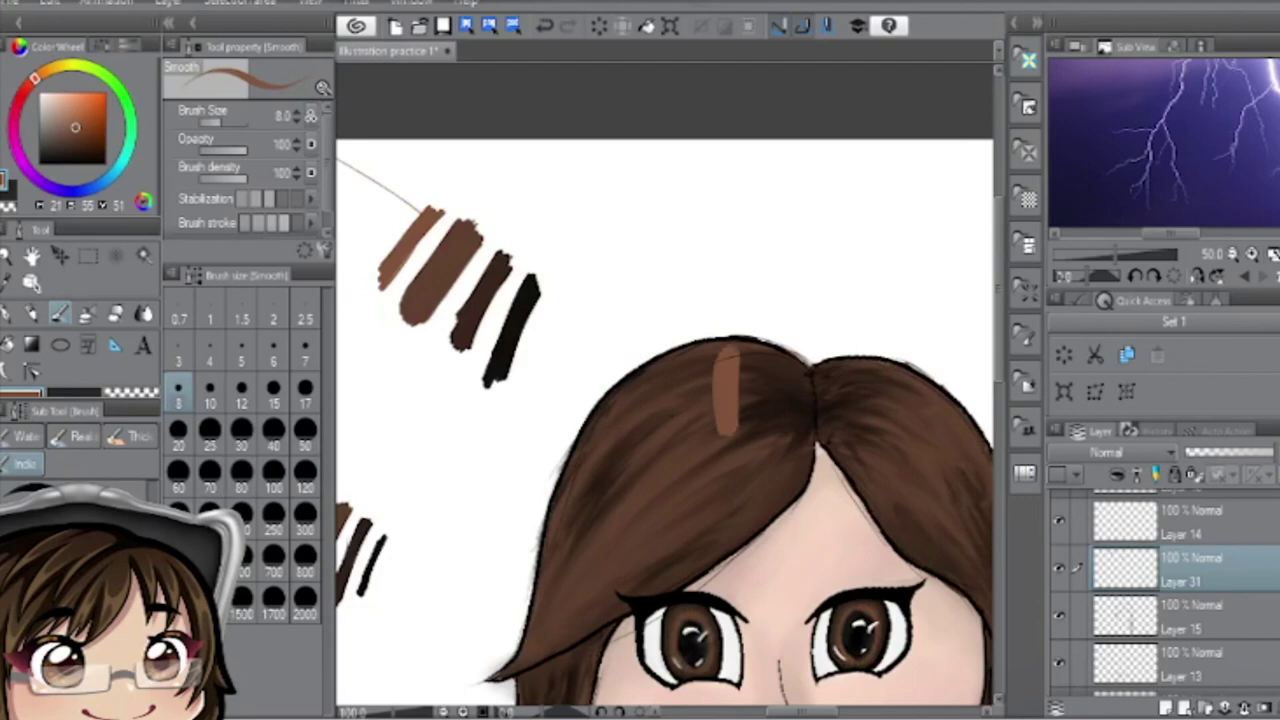
- Paint light brown highlights on the braid strands on Layer 31 with the size 8 Smooth brush and soften them with the size 30 Blend tool
scroll(638, 539, down, 5)
scroll(638, 539, right, 3)
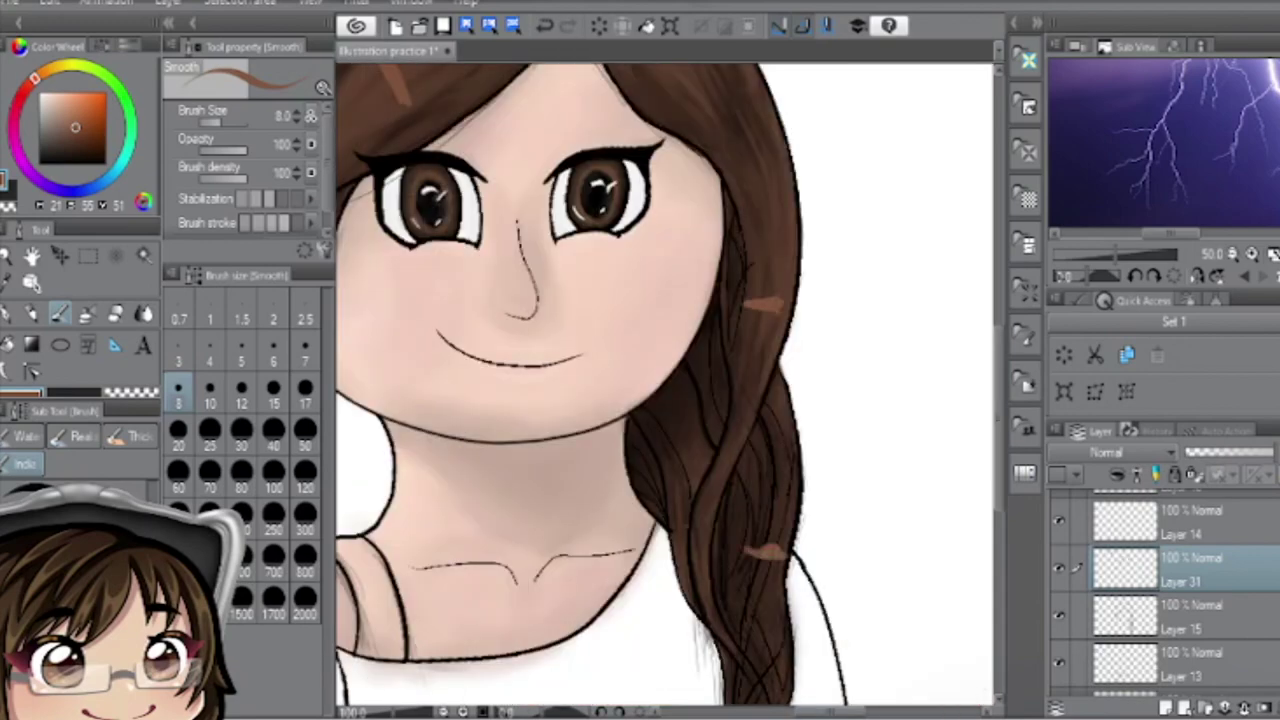
scroll(664, 386, down, 3)
key(j)
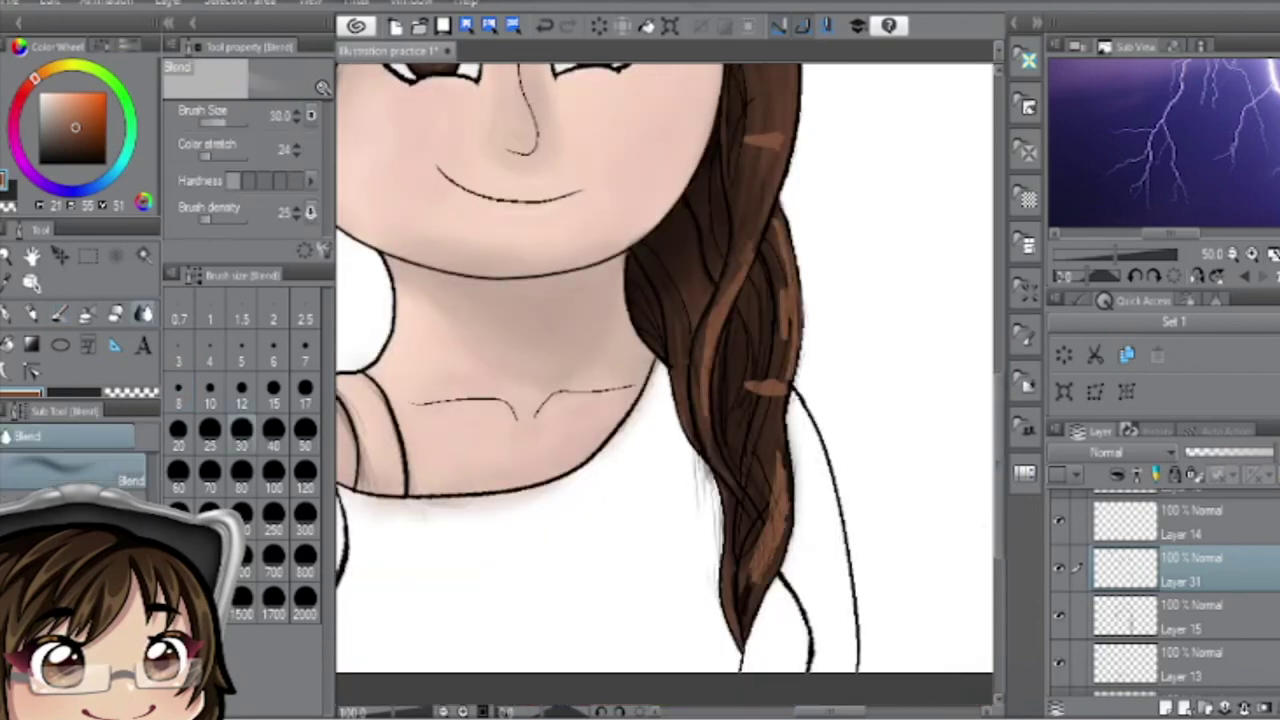
scroll(664, 385, up, 2)
scroll(664, 385, down, 3)
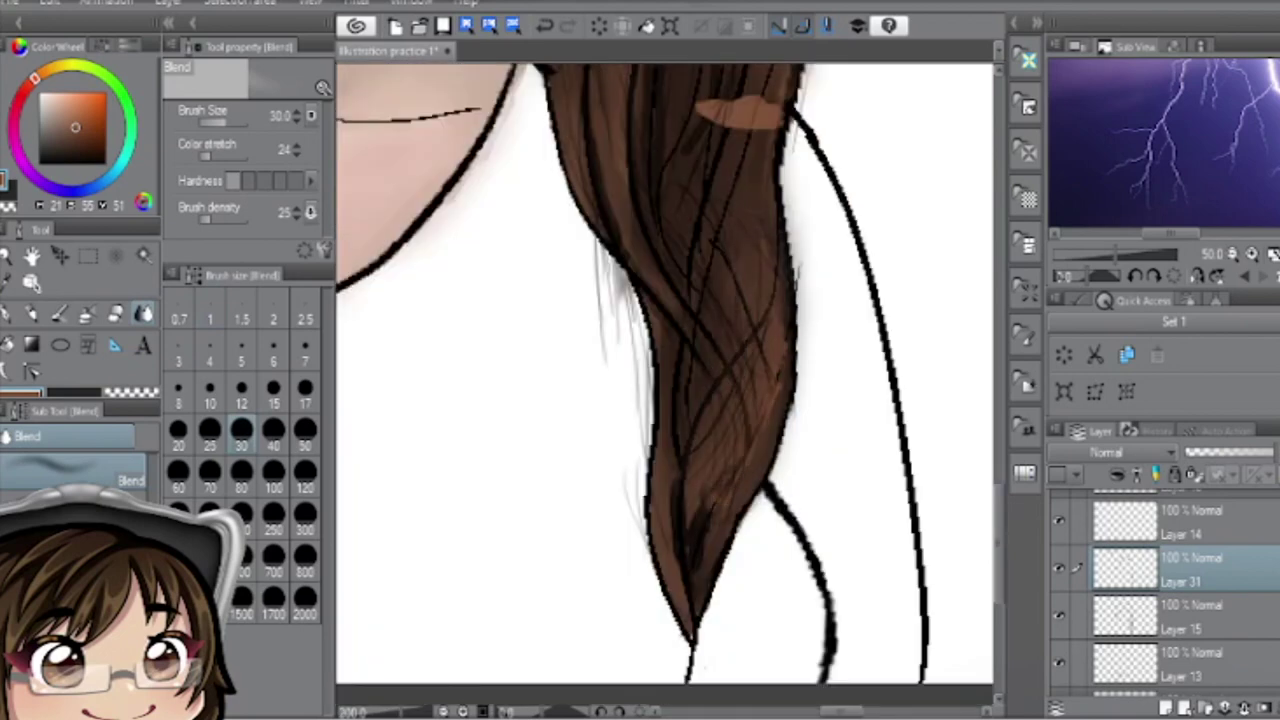
- Move the highlight Layer 31 below Layer 13 so it sits under the line art
click(1190, 612)
drag(1190, 581, 1210, 650)
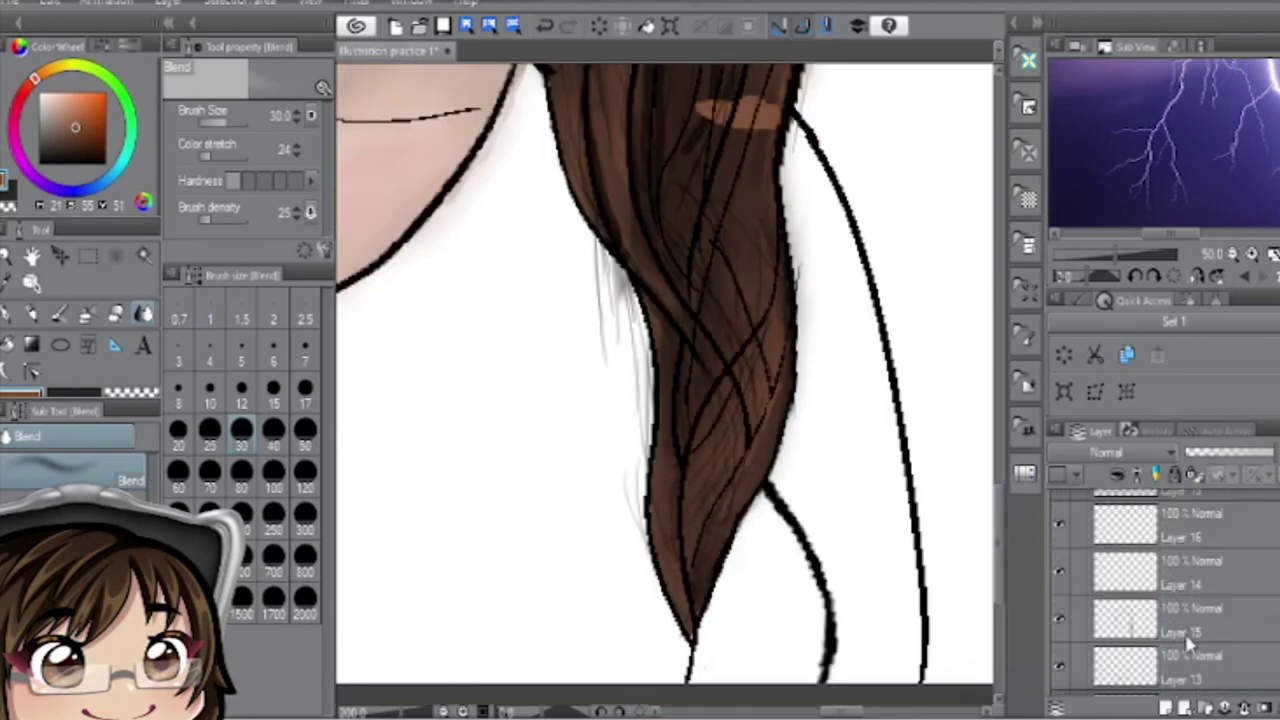
key(ctrl+z)
- Highlight the crown and fringe in lighter brown on Layer 31 and smear the strokes with the size 7 Finger tip tool
scroll(664, 385, up, 5)
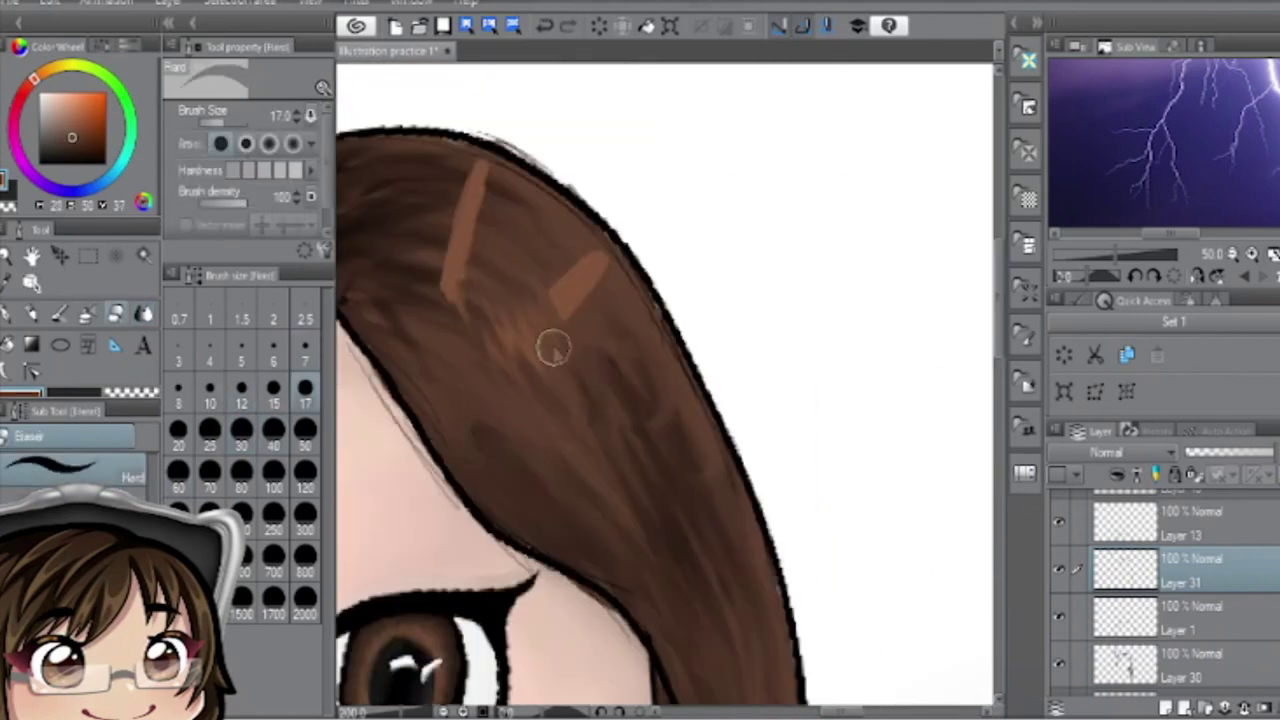
alt+click(543, 343)
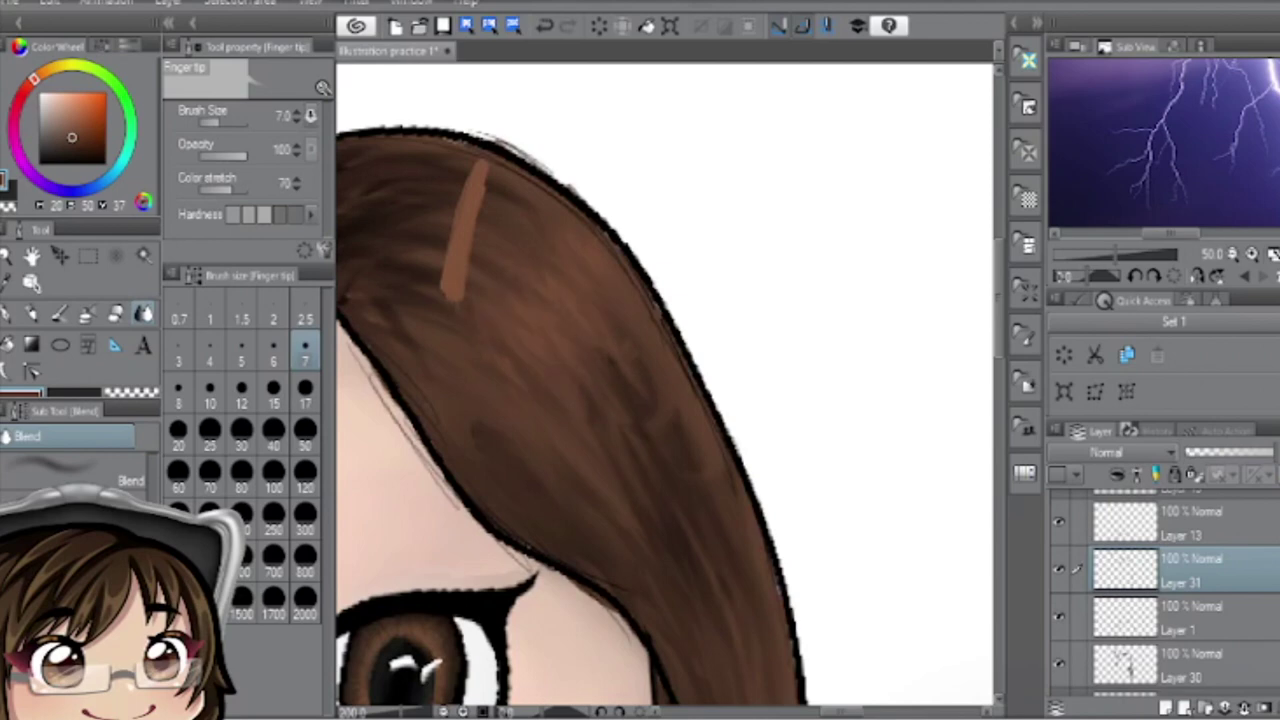
drag(448, 290, 472, 180)
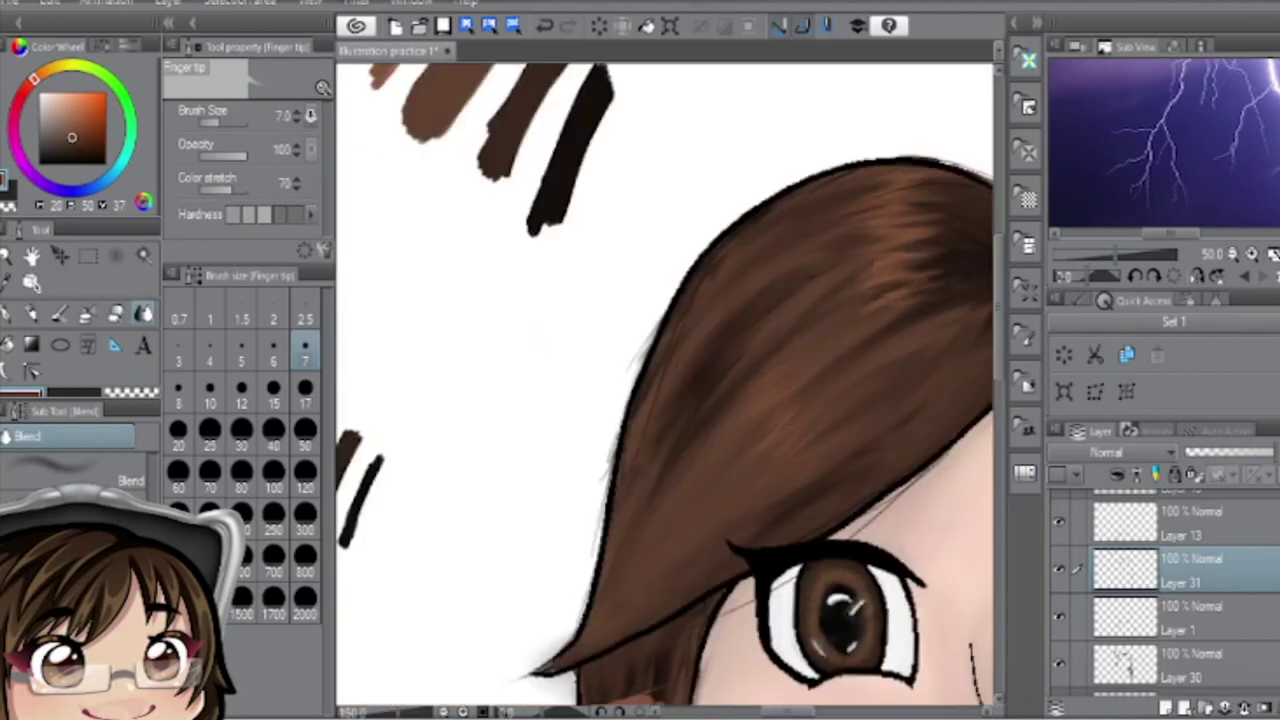
key(b)
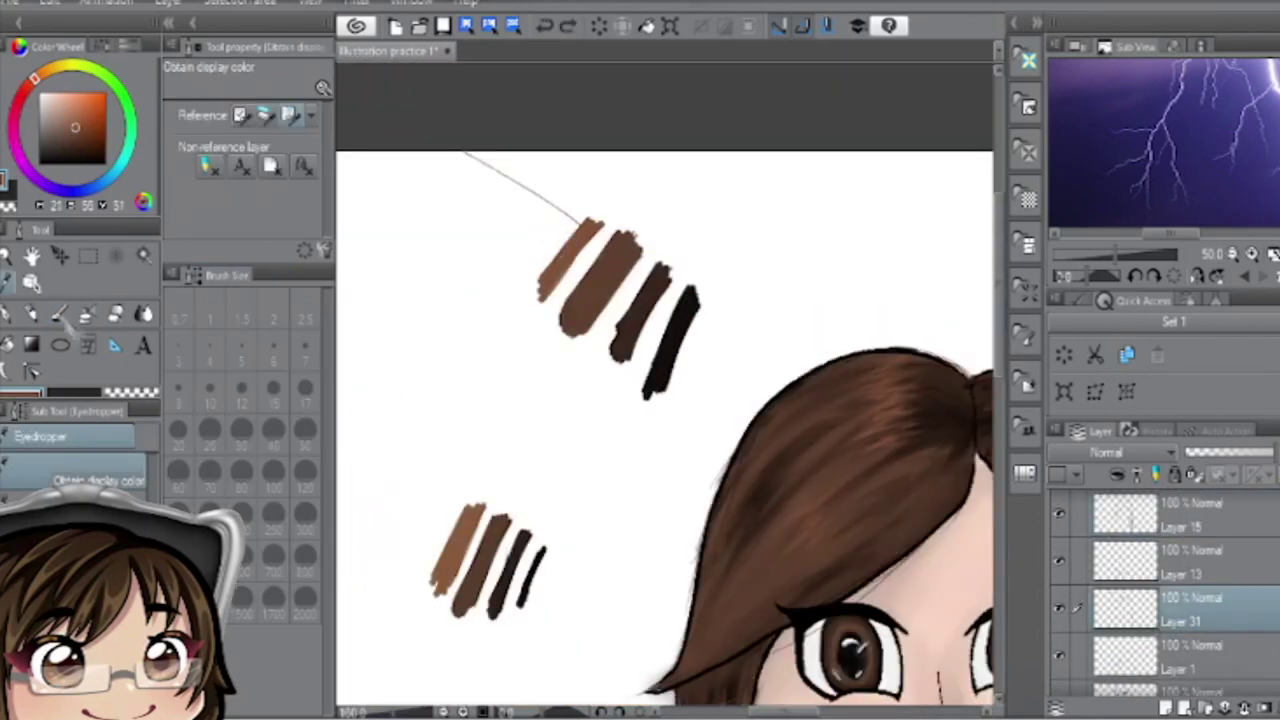
key(j)
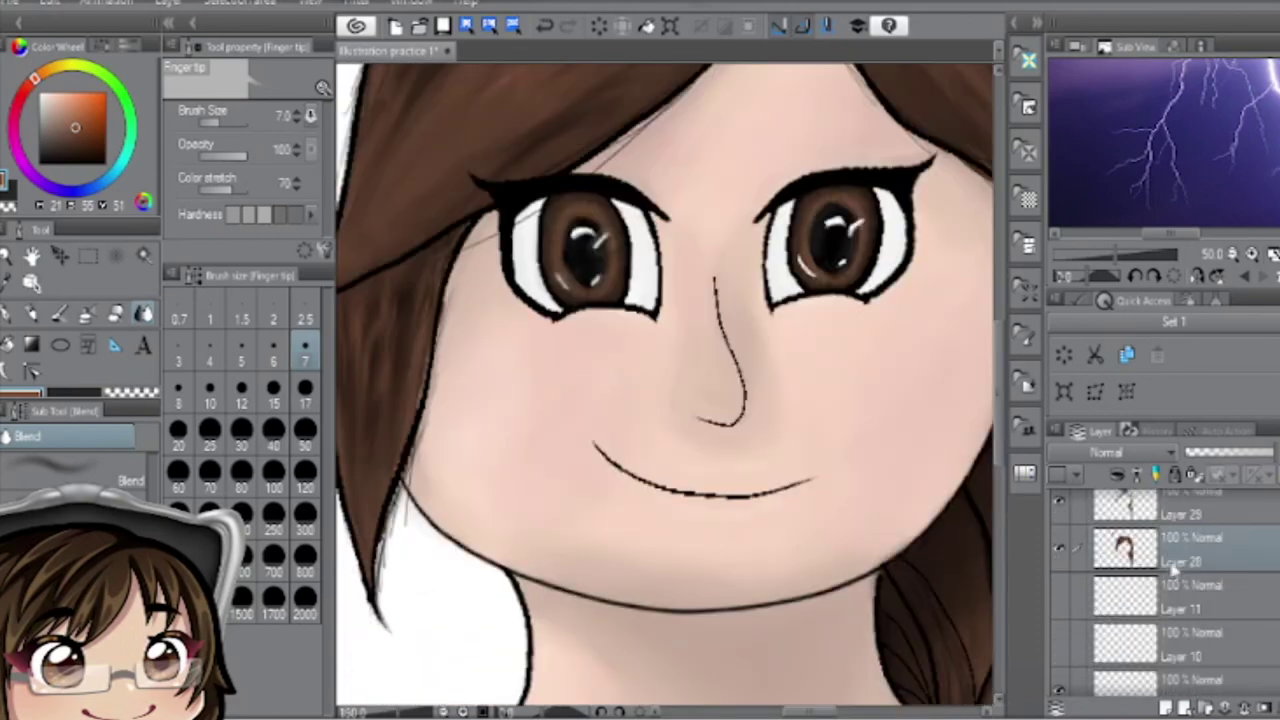
- Erase the hair colour overspilling onto the face beside the side fringe with the size 17 Hard eraser
key(ctrl+t)
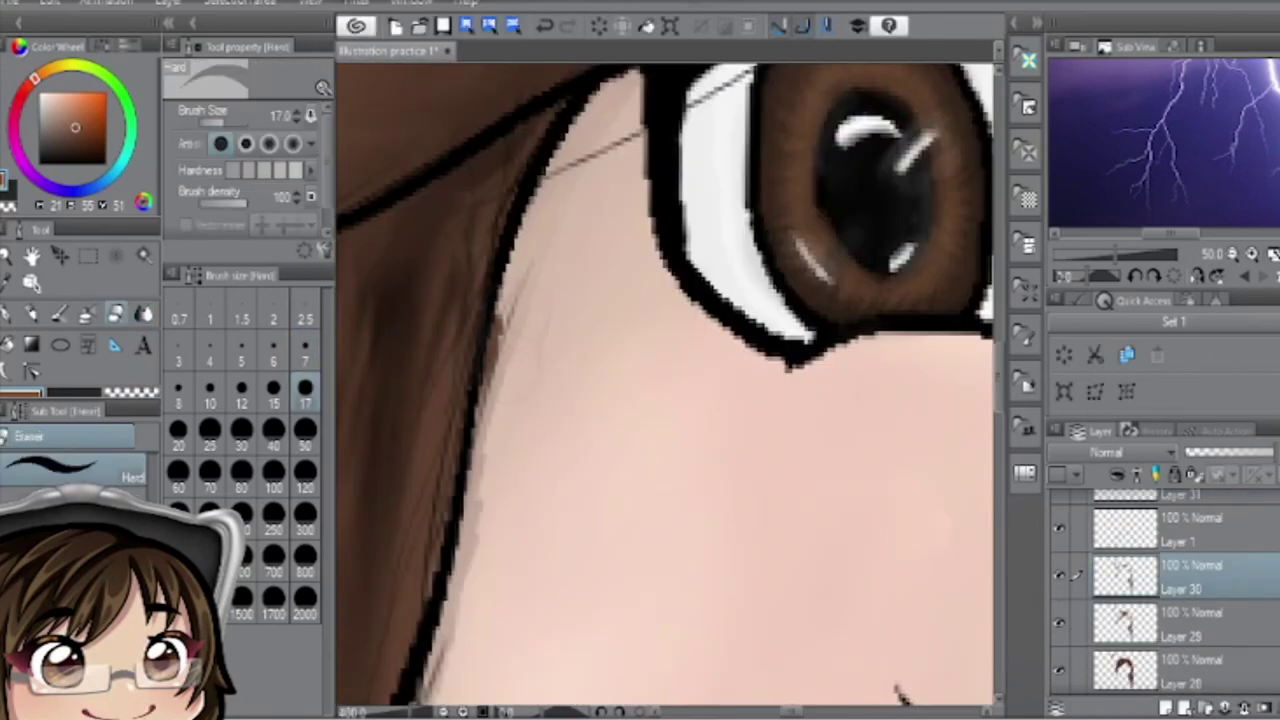
scroll(1165, 600, down, 1)
click(1238, 664)
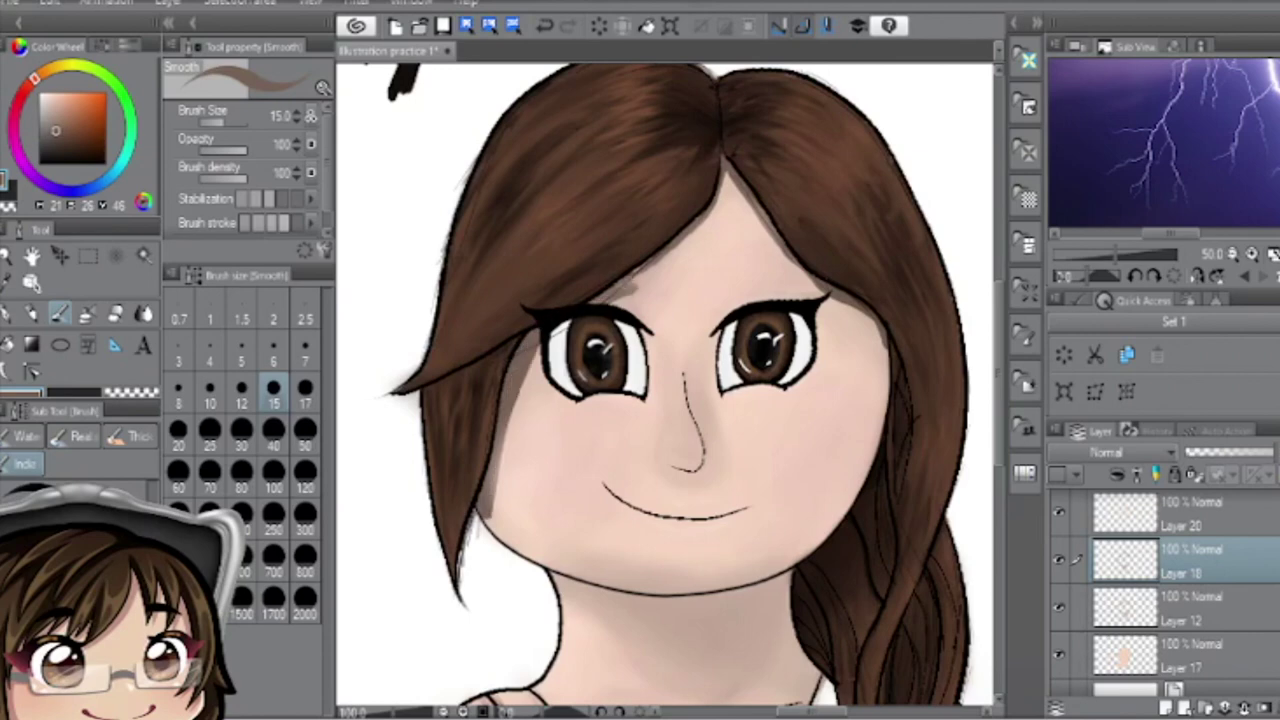
- Shade the skin under the hair and chin on Layer 18 with hue 21, saturation 26, value 46 at size 15, and blend it
key(j)
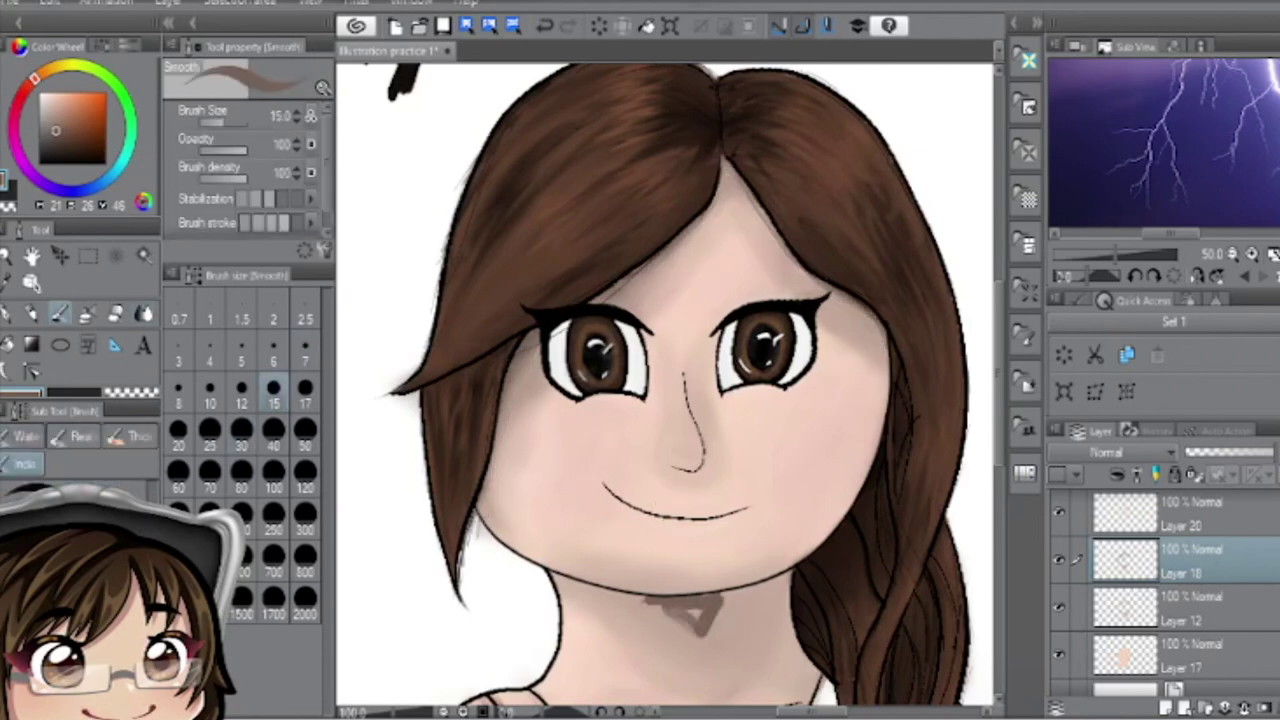
scroll(678, 575, down, 2)
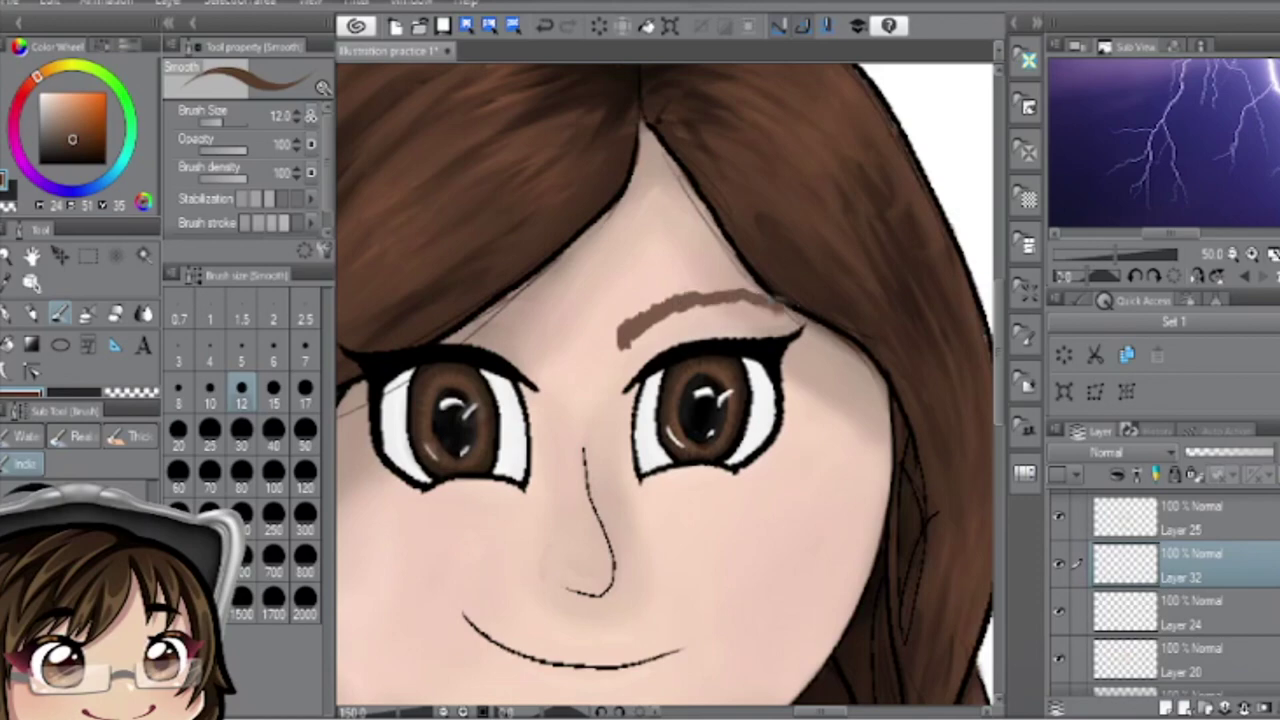
- Paint and darken both brown eyebrows on Layers 32 to 34, then refine them with the size 4 Finger tip and size 6 Hard eraser
drag(1146, 566, 1146, 515)
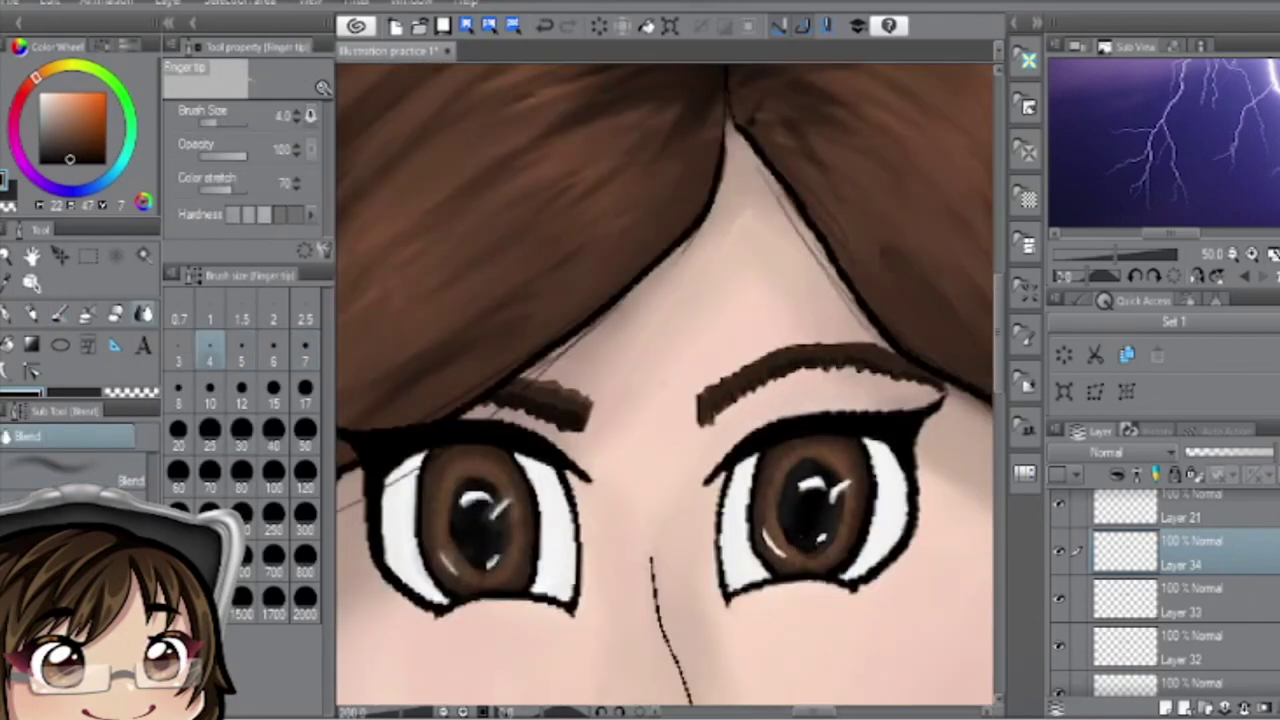
click(70, 470)
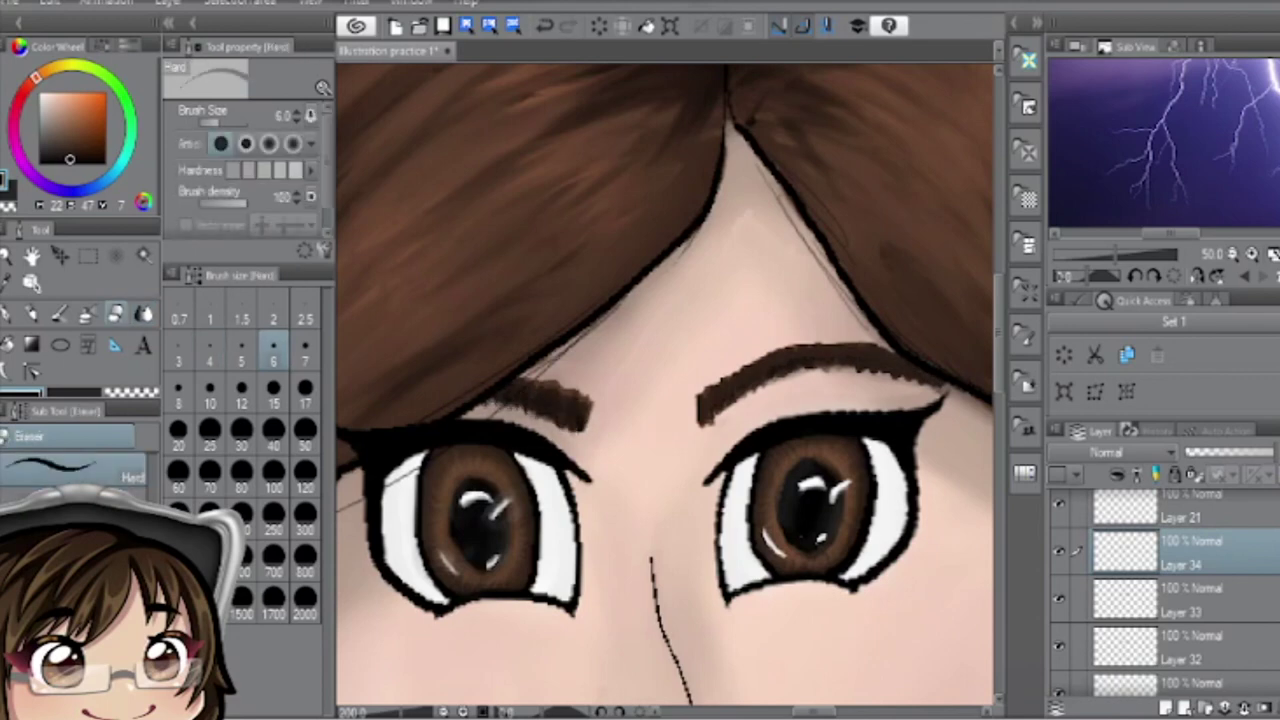
click(1180, 598)
click(1190, 646)
key(e)
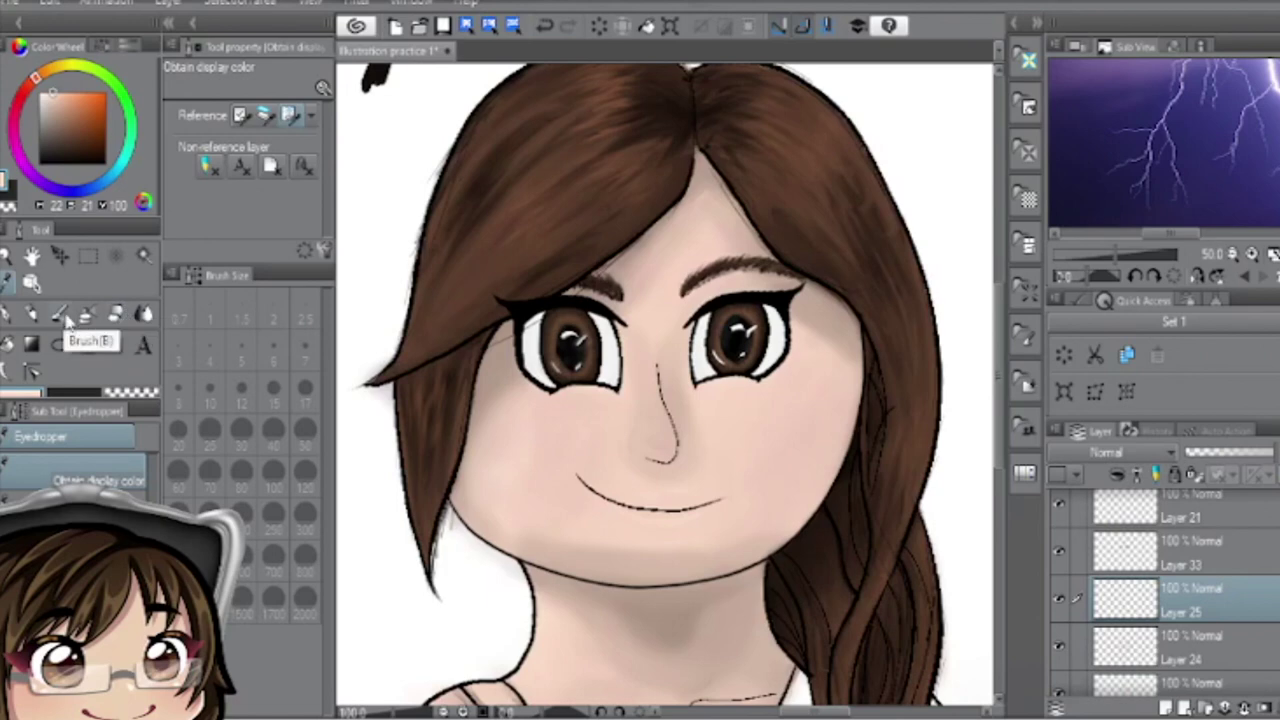
- Airbrush a light skin tone (hue 22, saturation 21, value 100) along the chin and jaw on Layer 25 with the size 25 Soft airbrush
click(84, 314)
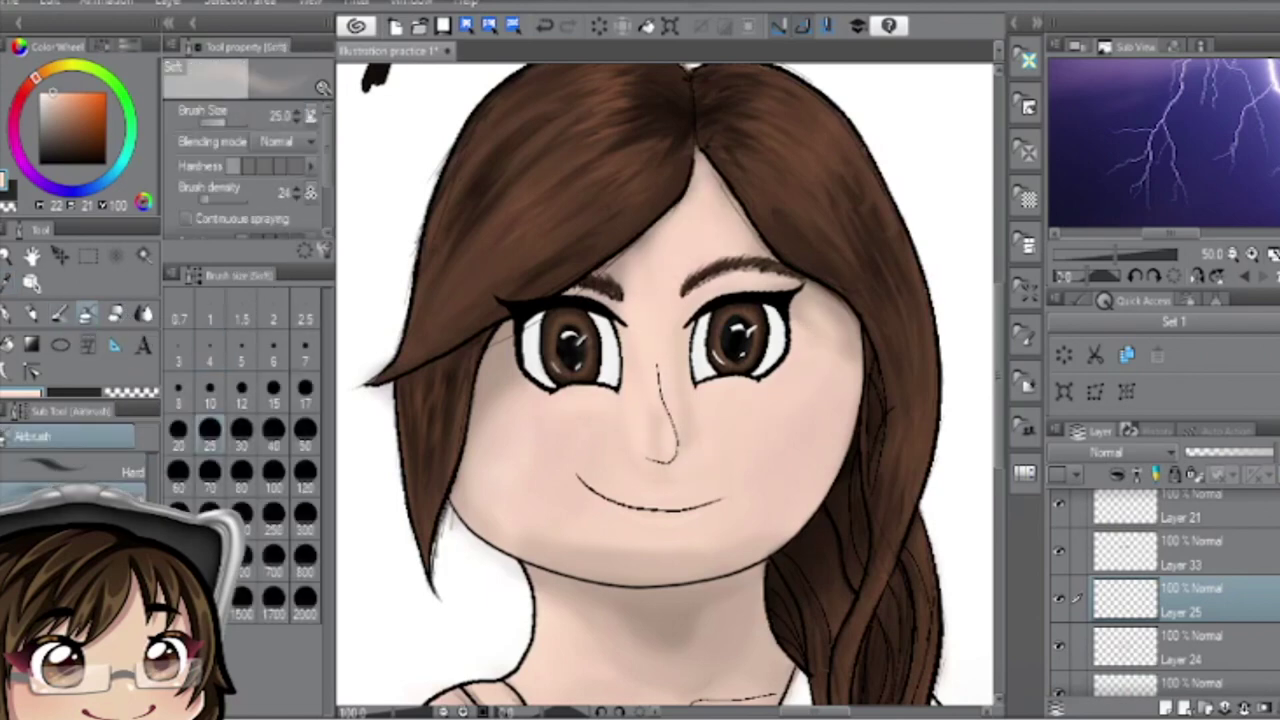
drag(692, 564, 525, 552)
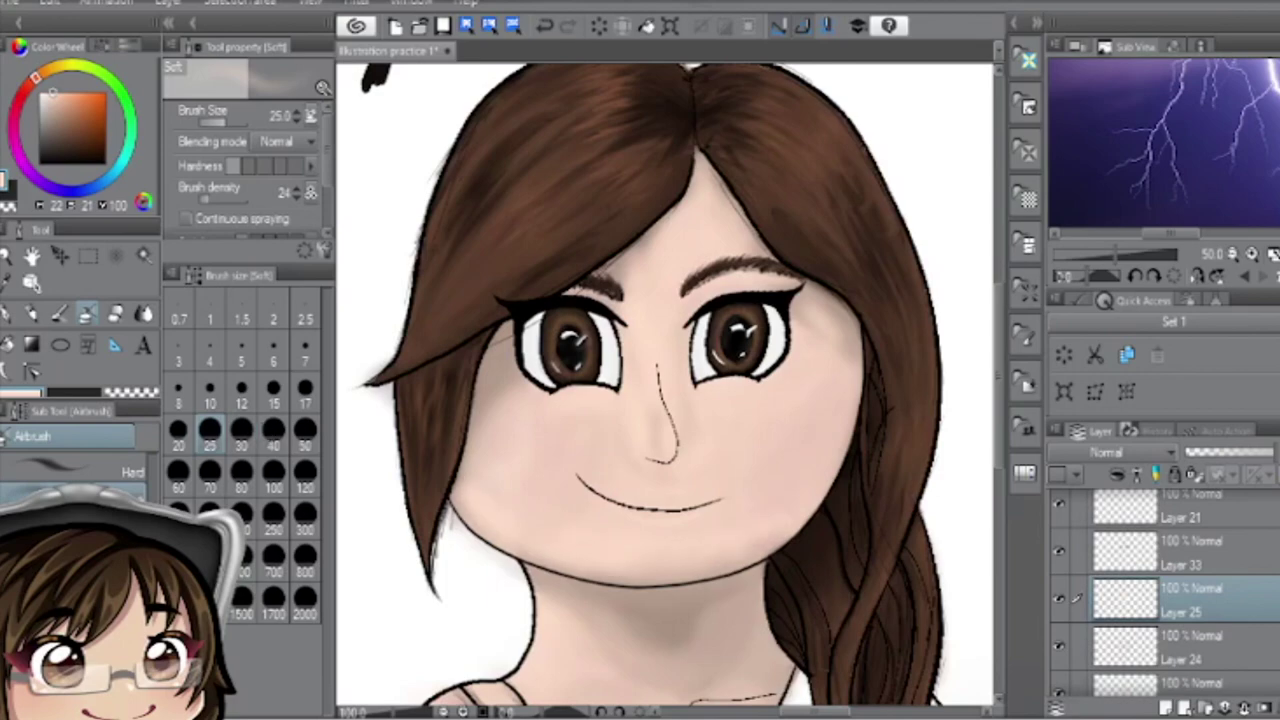
scroll(1165, 590, down, 1)
scroll(665, 390, down, 3)
scroll(665, 390, up, 3)
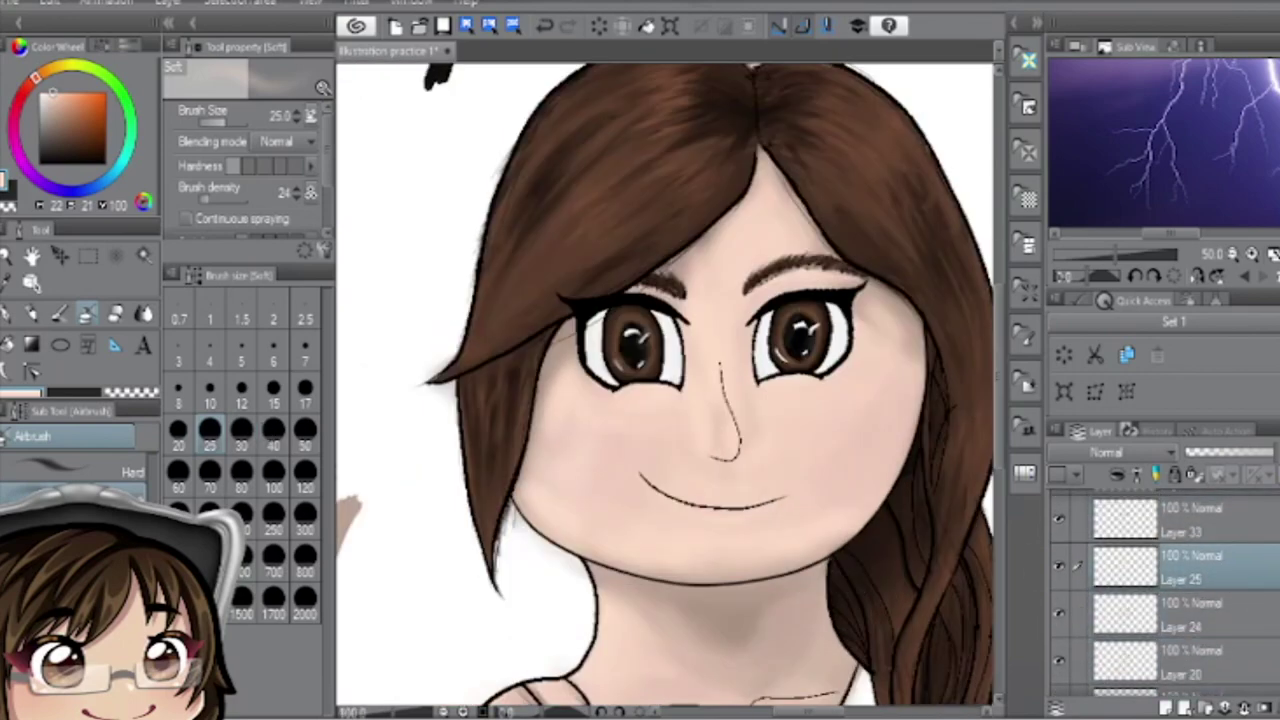
- Erase the stray grey sketch lines beside the braid's lower part with the size 40 Hard eraser
scroll(665, 390, down, 3)
scroll(1165, 590, down, 2)
key(e)
scroll(665, 390, up, 3)
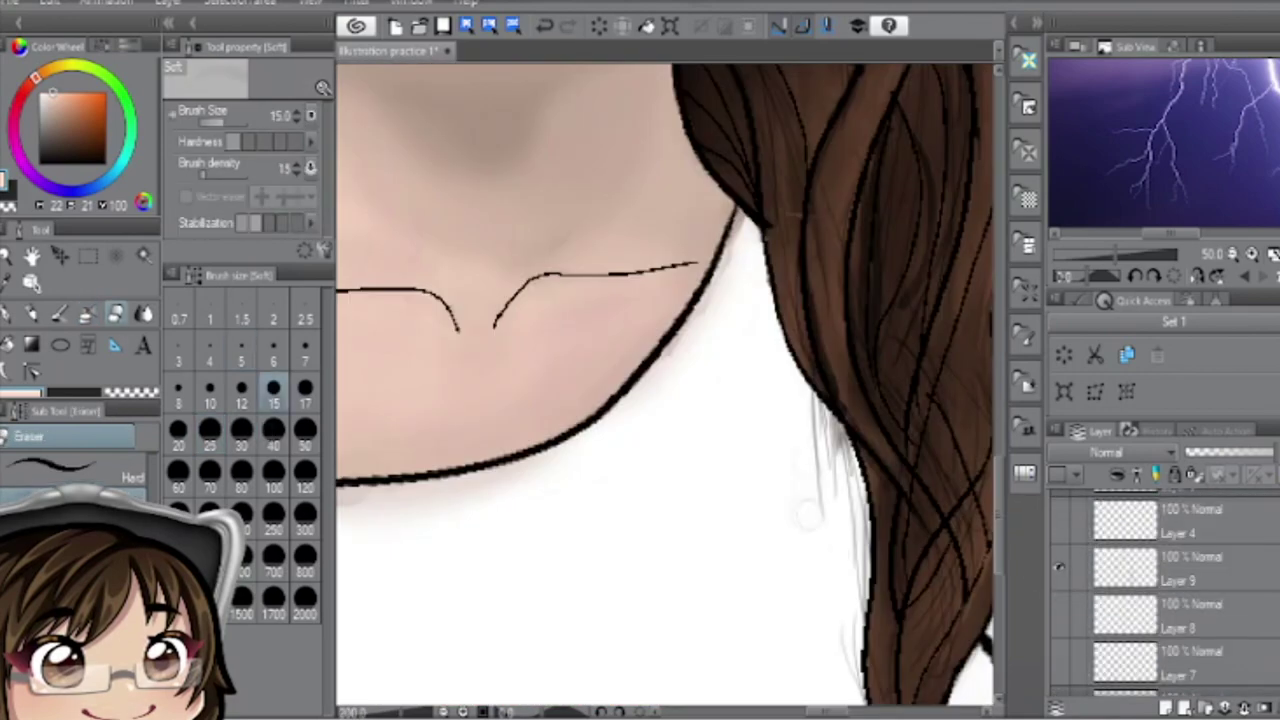
key(e)
drag(830, 390, 858, 660)
scroll(846, 430, down, 1)
scroll(1165, 590, up, 2)
scroll(665, 390, down, 3)
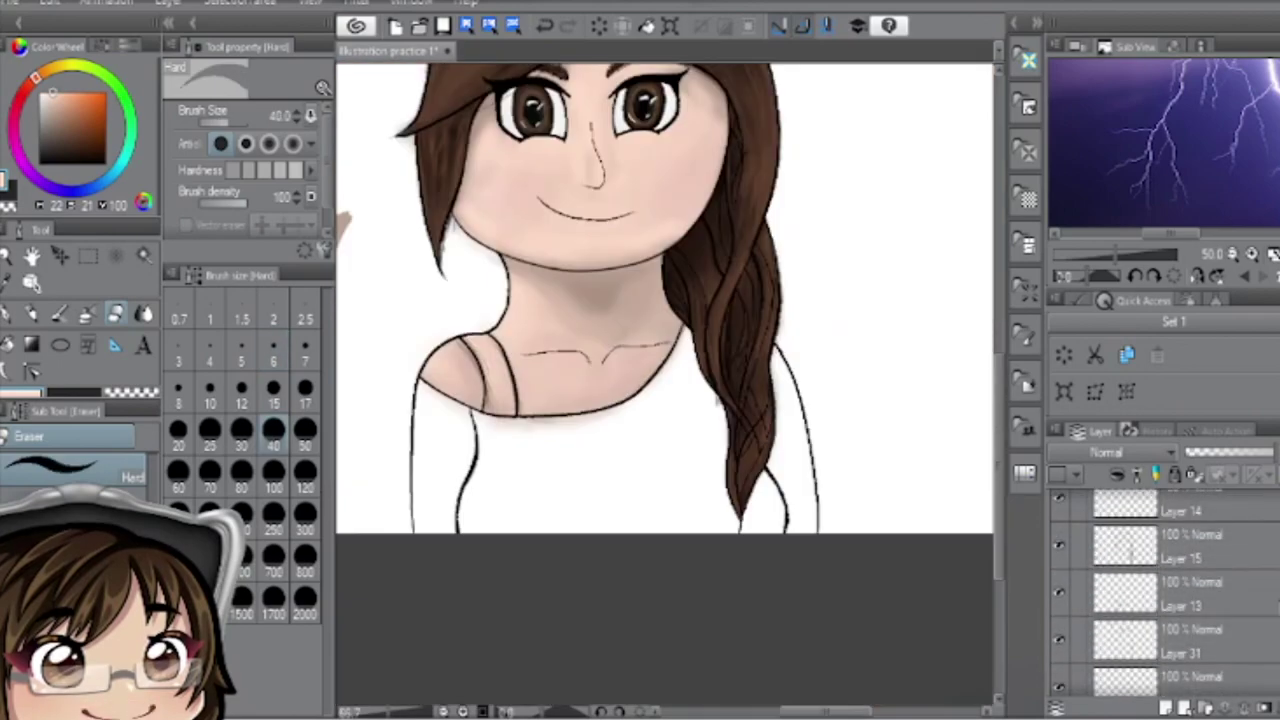
- Add a raster layer above Layer 14 and merge it with the layer below
scroll(665, 390, up, 3)
scroll(1165, 590, up, 2)
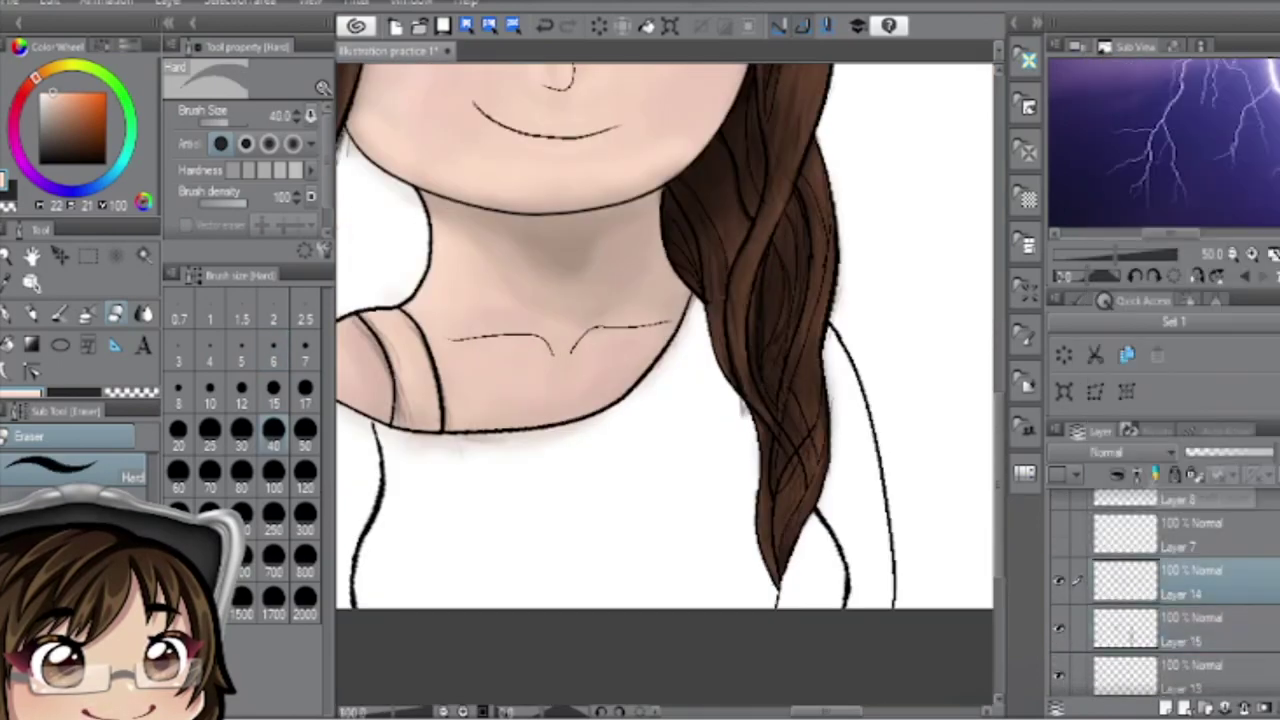
scroll(665, 390, down, 2)
key(ctrl+shift+n)
right_click(1170, 590)
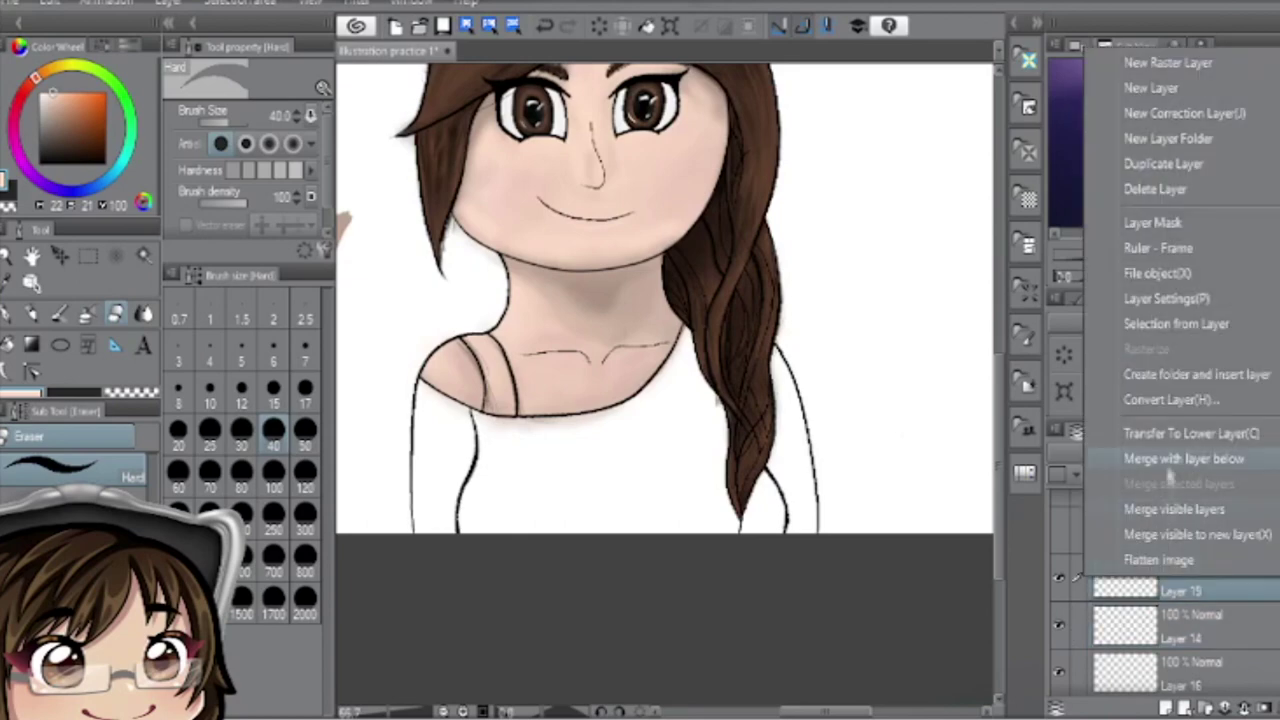
click(1166, 462)
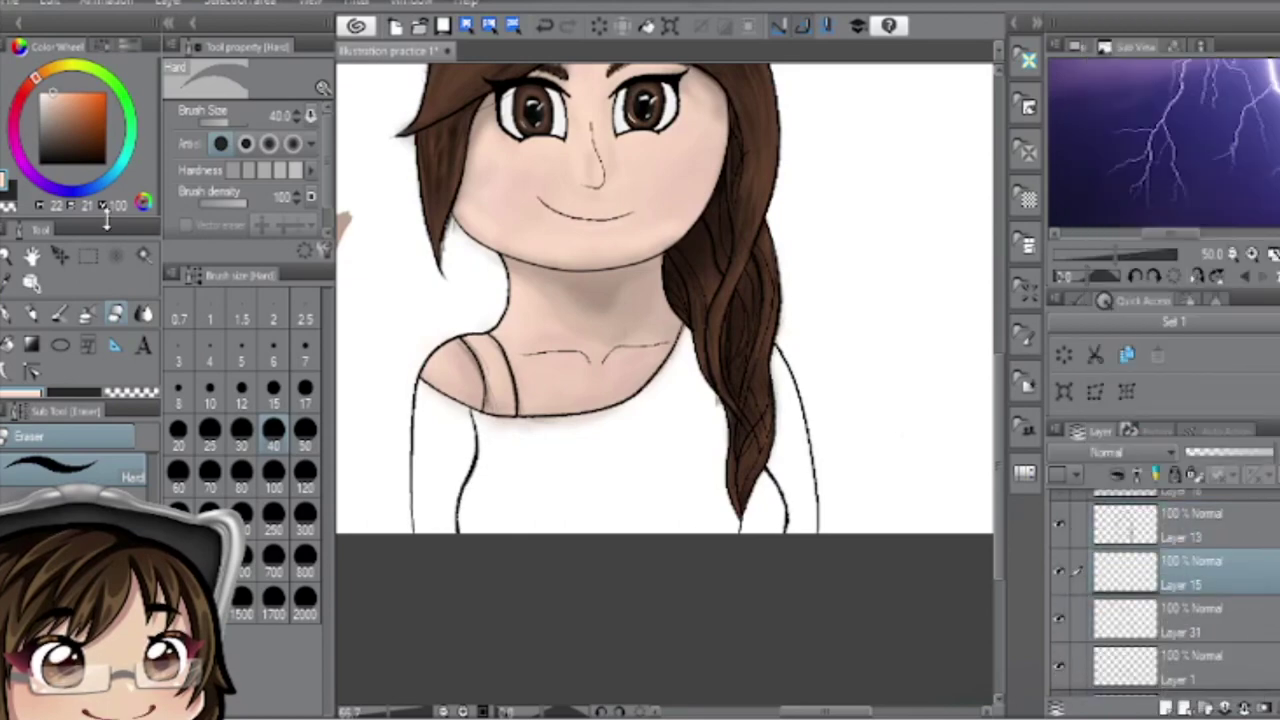
- Paint a blue swatch (hue 203, saturation 100, value 70) beside the girl and start filling the shirt on Layer 15 with the size 30 Smooth brush
key(b)
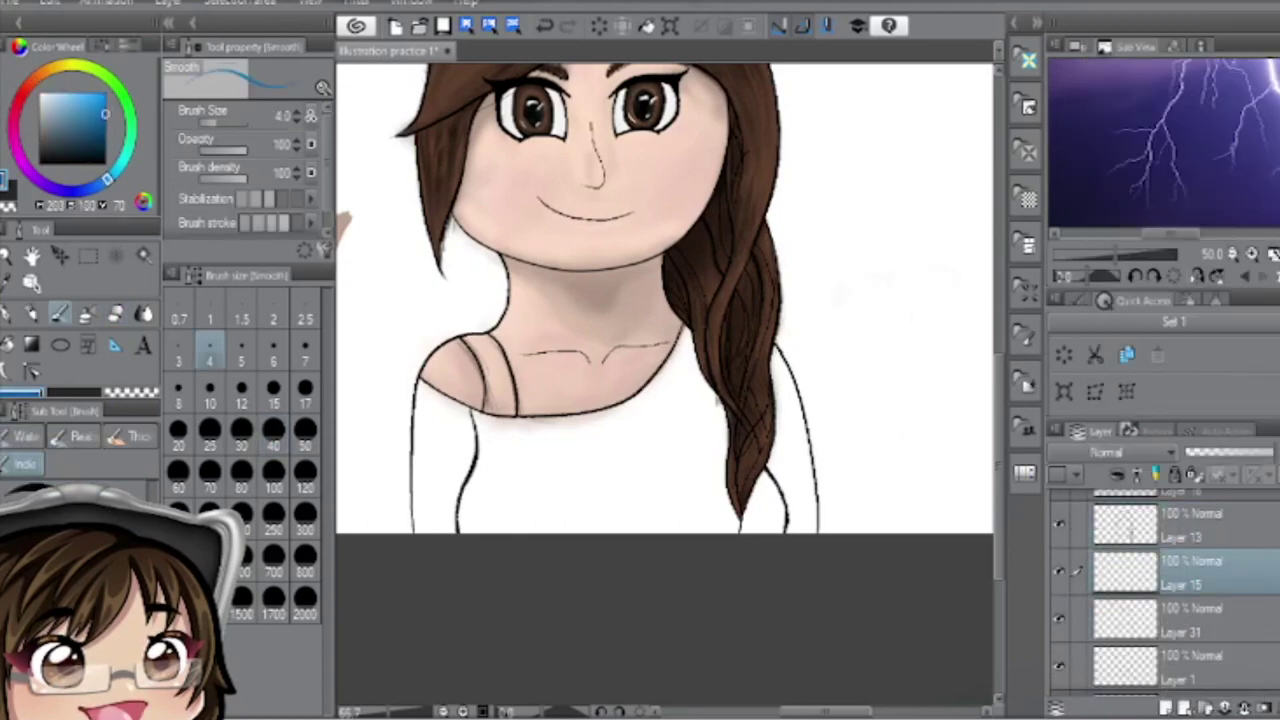
drag(955, 232, 897, 300)
drag(430, 420, 560, 470)
drag(420, 390, 560, 450)
drag(1200, 665, 1222, 665)
scroll(665, 390, up, 3)
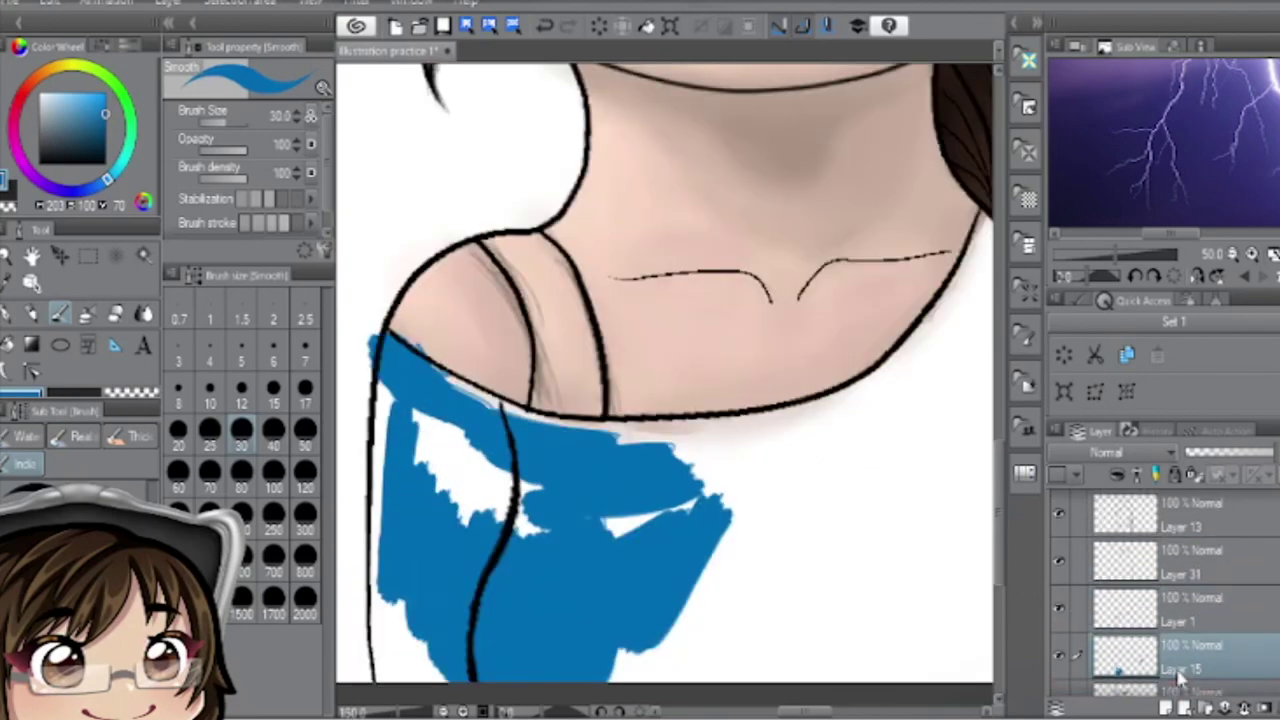
- Fill the rest of the shirt blue with the size 100 Smooth brush and move Layer 15 directly below the hair's Layer 28
scroll(665, 390, down, 2)
click(273, 472)
drag(500, 500, 780, 540)
scroll(1165, 590, down, 2)
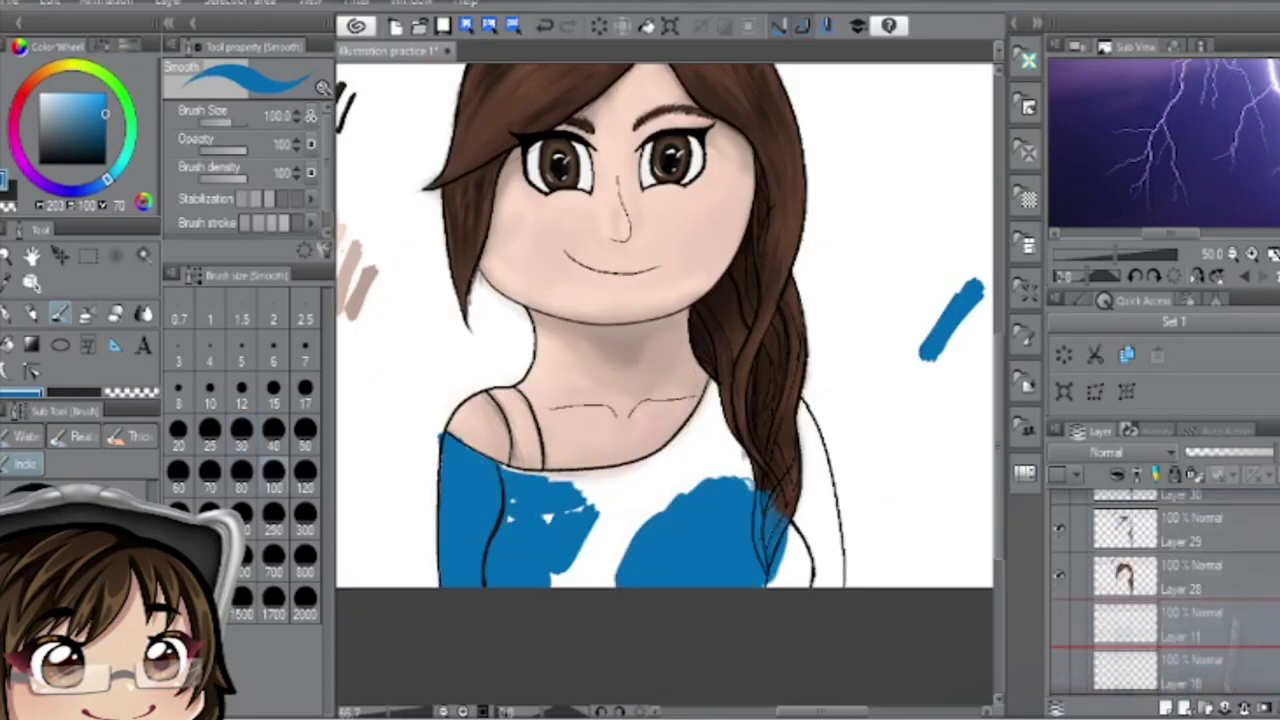
drag(760, 400, 800, 570)
drag(600, 480, 830, 450)
drag(560, 478, 680, 445)
scroll(600, 460, up, 3)
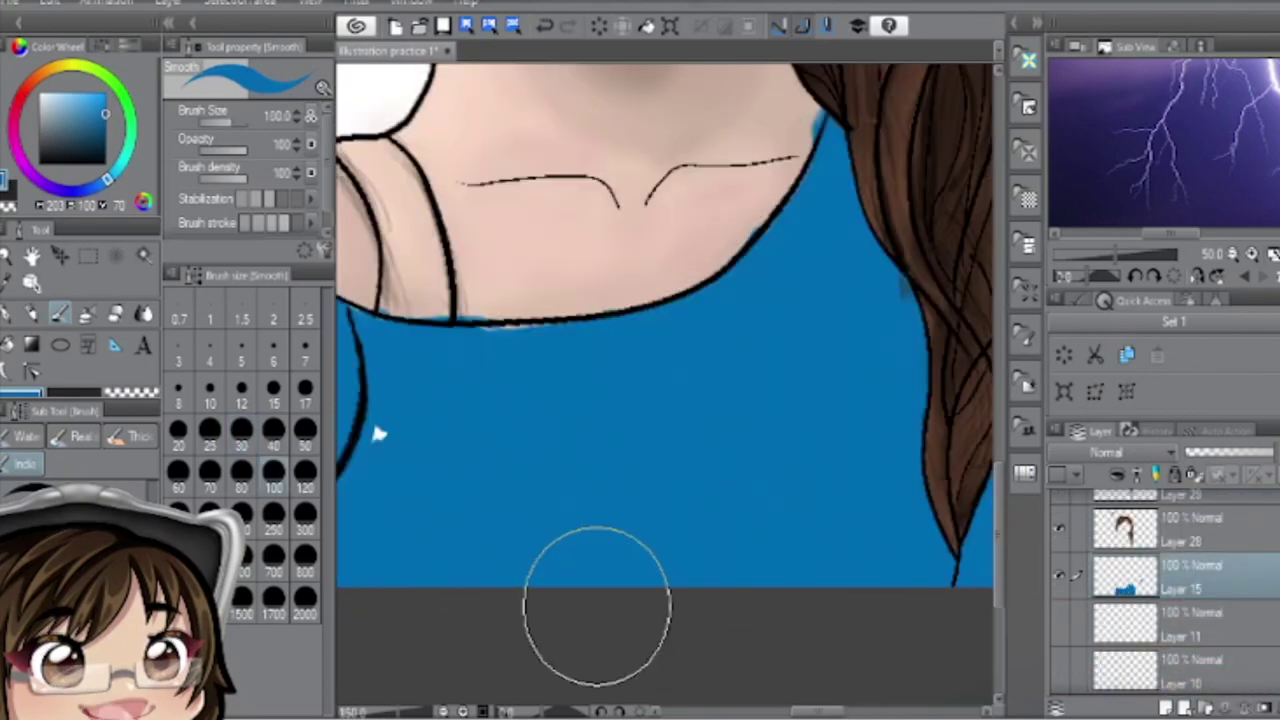
- Erase the blue paint spilling outside the shirt's outline with the size 40 Hard eraser
key(e)
scroll(549, 400, down, 3)
scroll(820, 400, up, 3)
scroll(800, 380, down, 3)
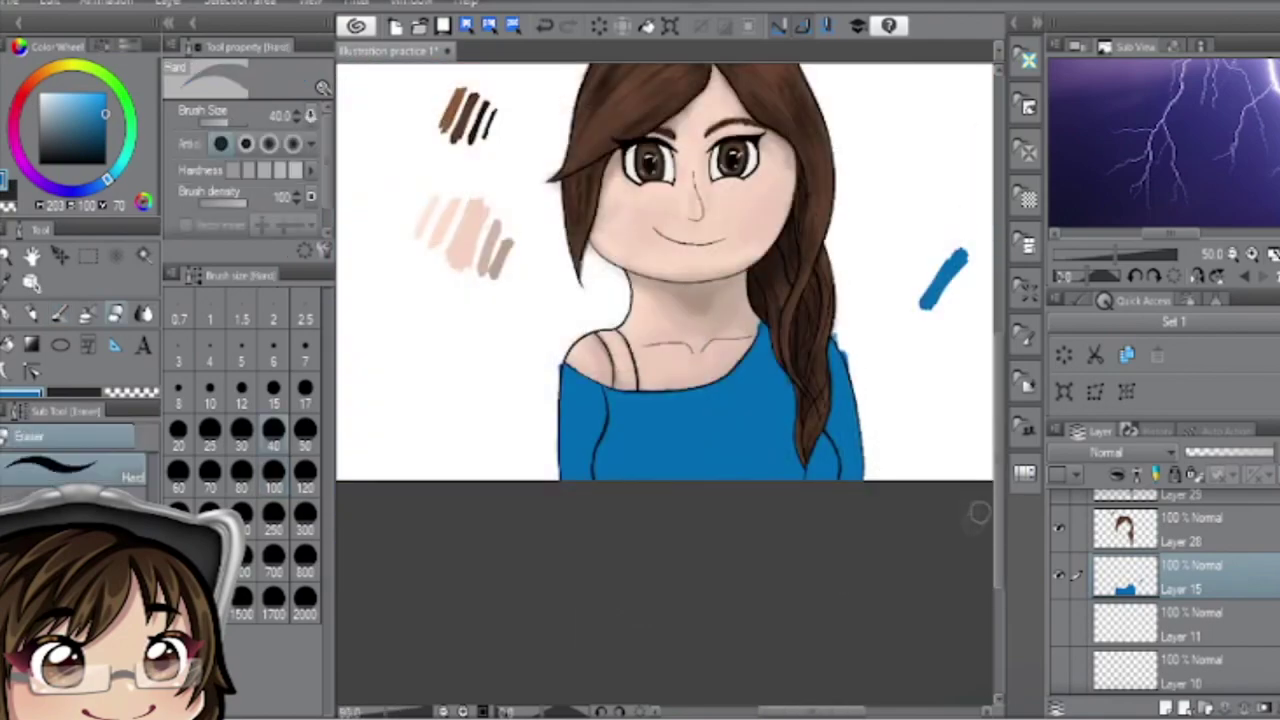
scroll(779, 310, up, 3)
scroll(665, 390, up, 3)
scroll(665, 390, down, 3)
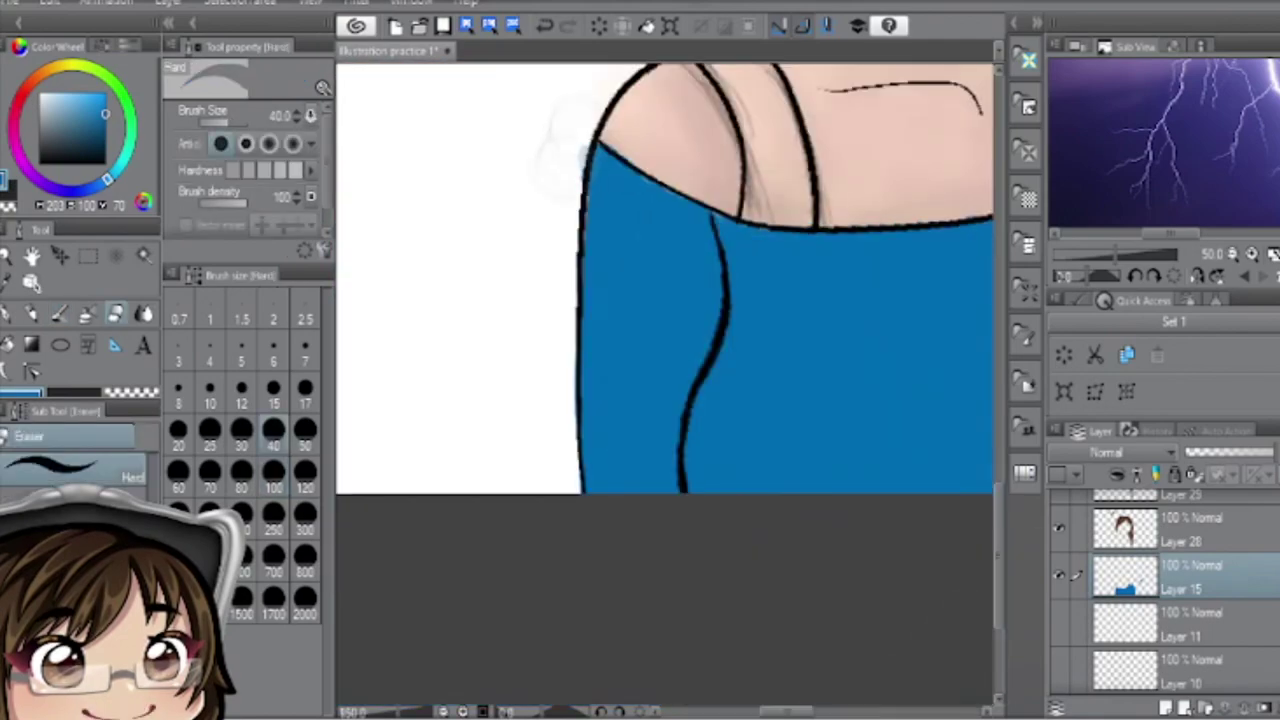
key(j)
scroll(665, 390, up, 3)
scroll(665, 390, down, 3)
- Add shading layers above the shirt's Layer 15 and paint a darker blue swatch beside the first with the size 12 brush
key(ctrl+shift+n)
scroll(665, 330, down, 2)
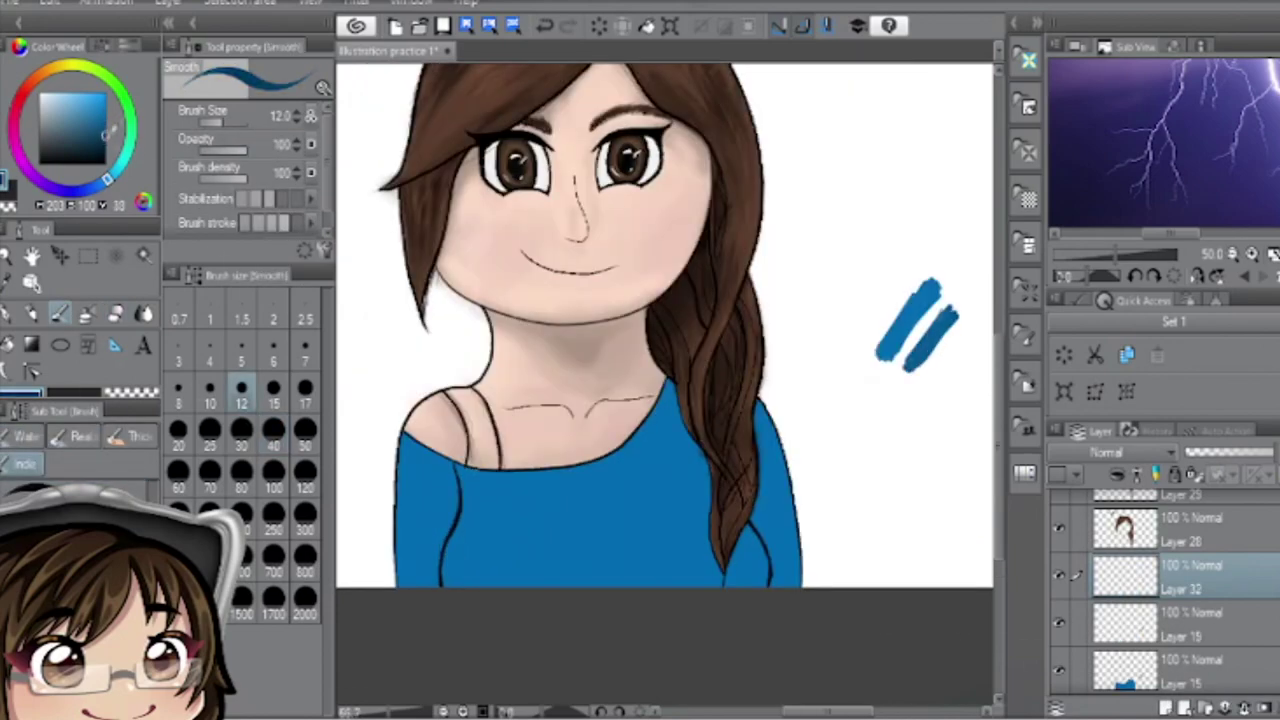
drag(925, 370, 955, 310)
- Try dark blue shadows (value 35) on Layer 19 along the sleeve seams, beside the braid and as a chest fold
click(1190, 620)
scroll(665, 390, up, 2)
drag(430, 470, 410, 610)
drag(425, 550, 405, 645)
drag(865, 545, 895, 640)
mouse_move(590, 545)
mouse_down()
mouse_move(690, 525)
mouse_move(620, 550)
mouse_up()
mouse_move(500, 350)
mouse_down()
mouse_move(660, 350)
mouse_move(430, 350)
mouse_up()
click(273, 445)
drag(820, 360, 825, 545)
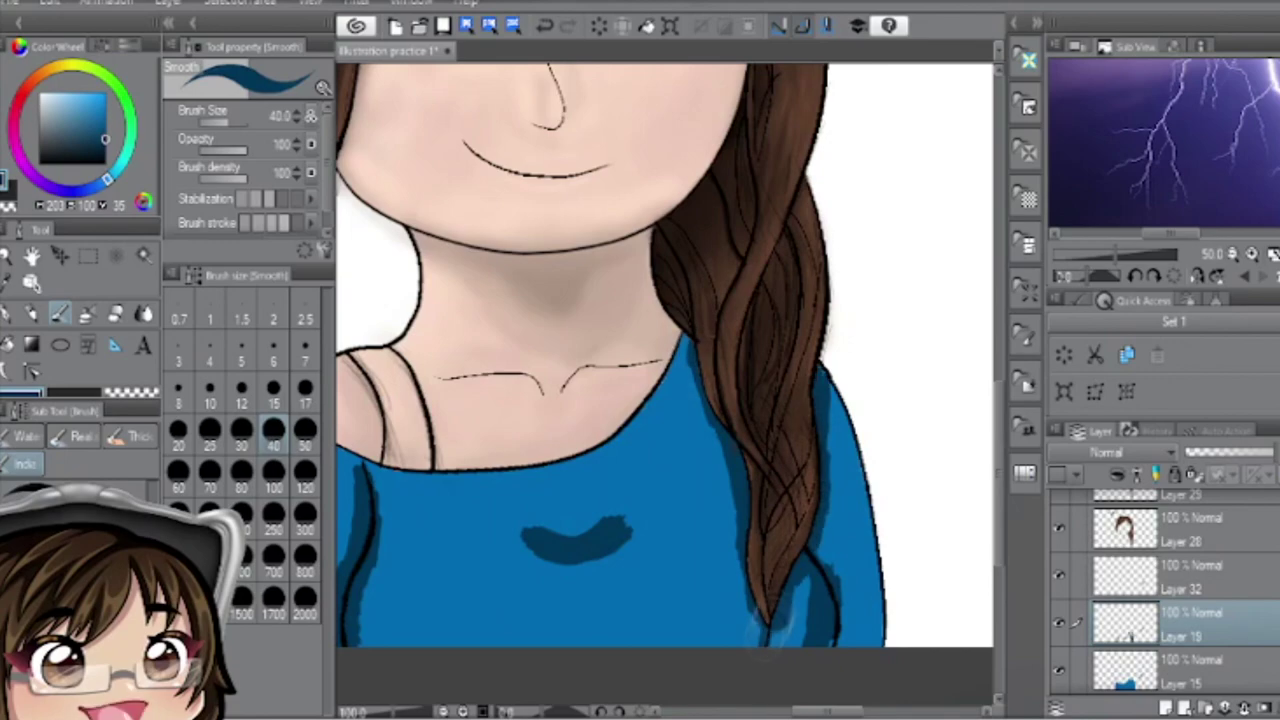
key(ctrl+z)
scroll(1125, 685, down, 1)
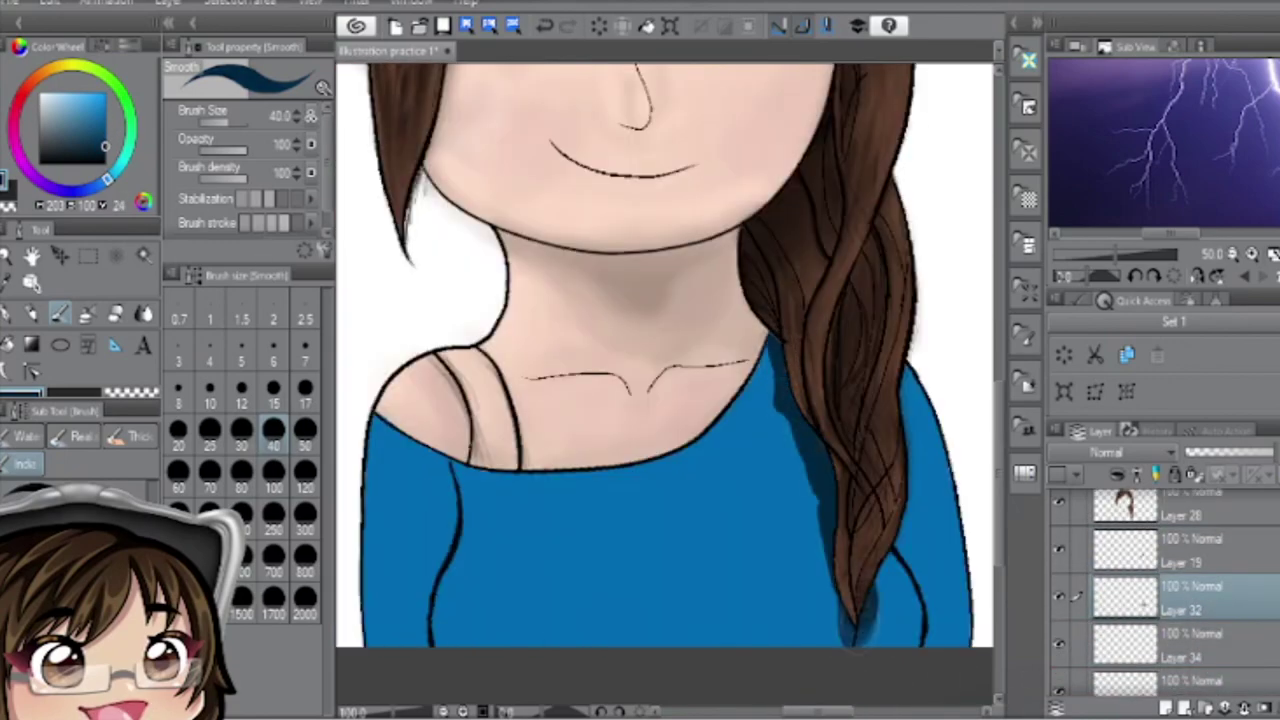
- Shade both sides of the braid and the sleeve seam on Layer 32 in value 24 at size 40, and move the layer below Layer 34
drag(905, 370, 920, 640)
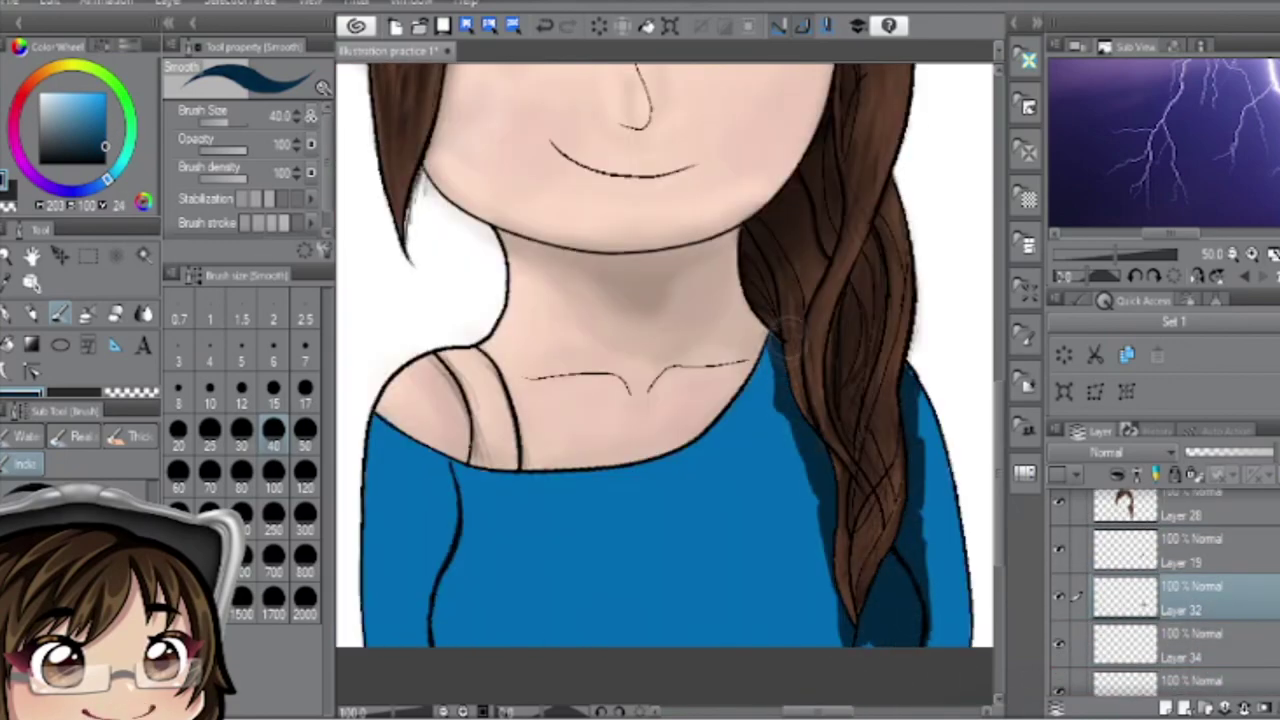
drag(760, 330, 830, 620)
drag(455, 468, 436, 640)
drag(1125, 597, 1125, 665)
- Add shadows under the neckline with the size 17 brush and blend the neckline, seam and braid shadows with the size 30 Blend tool
click(305, 388)
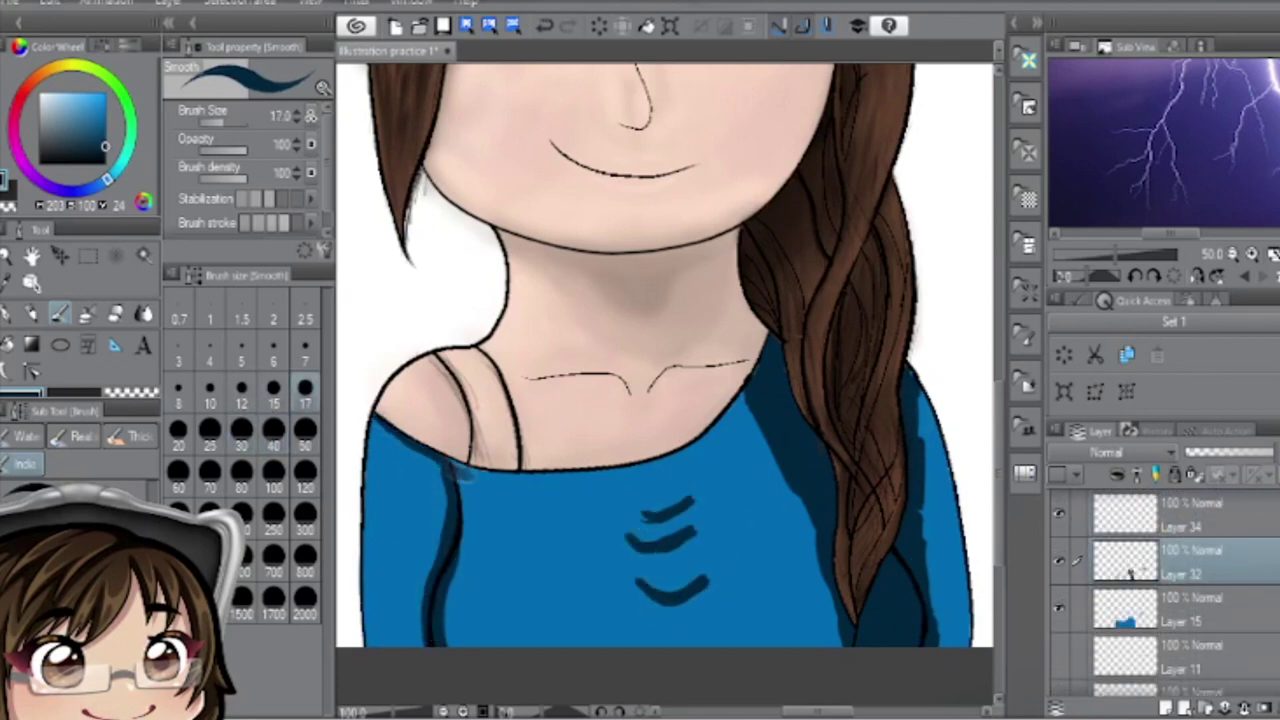
drag(460, 470, 750, 370)
key(j)
mouse_move(420, 430)
mouse_down()
mouse_move(460, 520)
mouse_move(770, 360)
mouse_up()
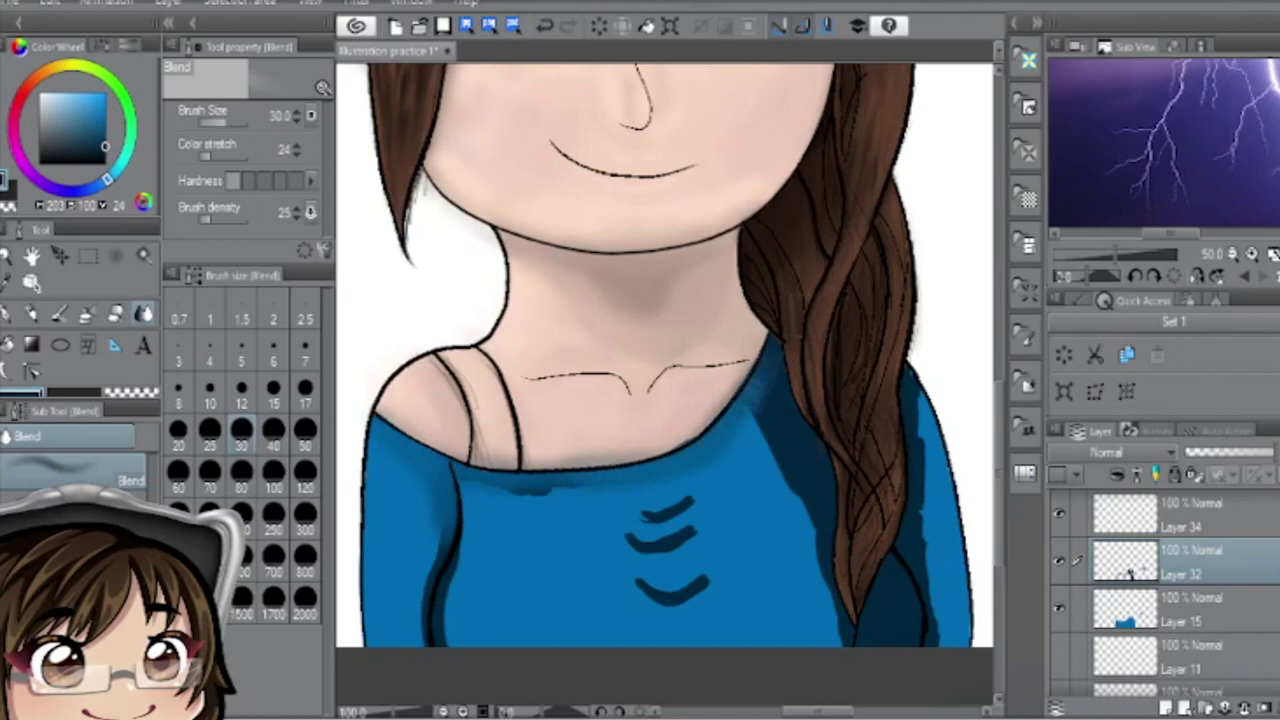
drag(780, 420, 925, 640)
drag(920, 390, 757, 395)
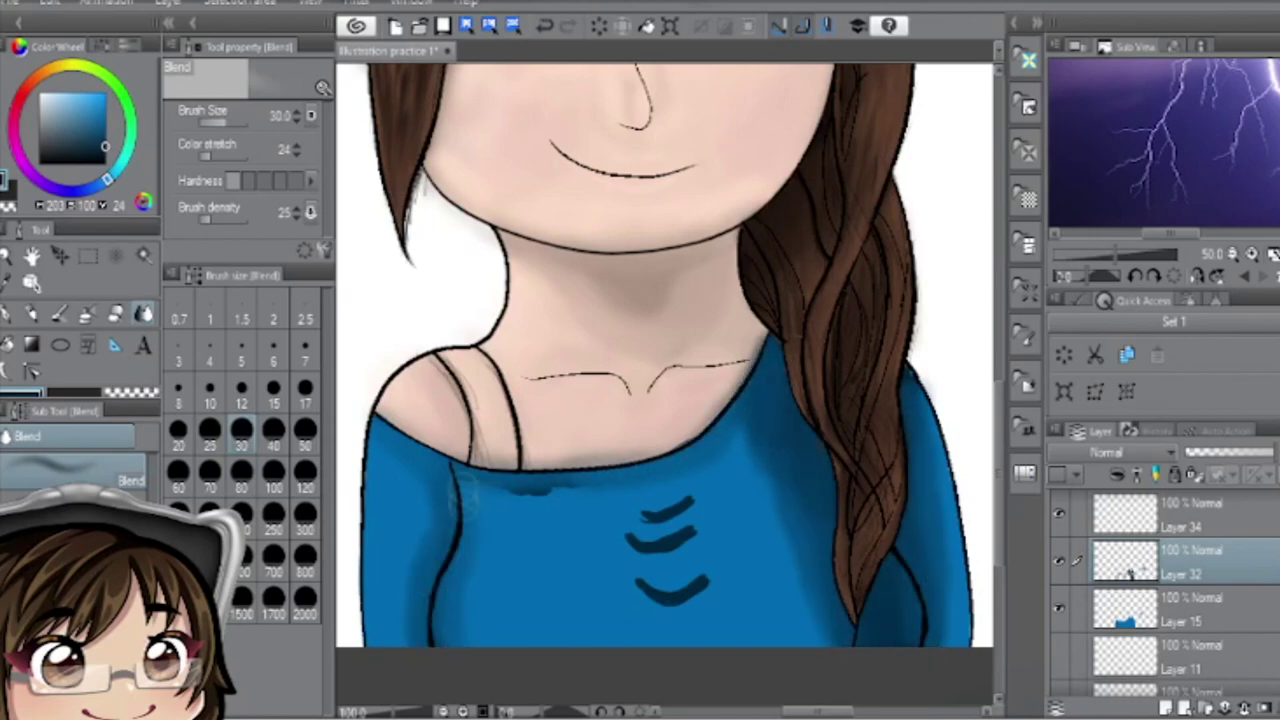
- Add value 35 shading on Layer 34 and blend it with the chest folds on Layers 32 and 34 at size 30
scroll(1063, 573, down, 1)
scroll(1058, 625, down, 2)
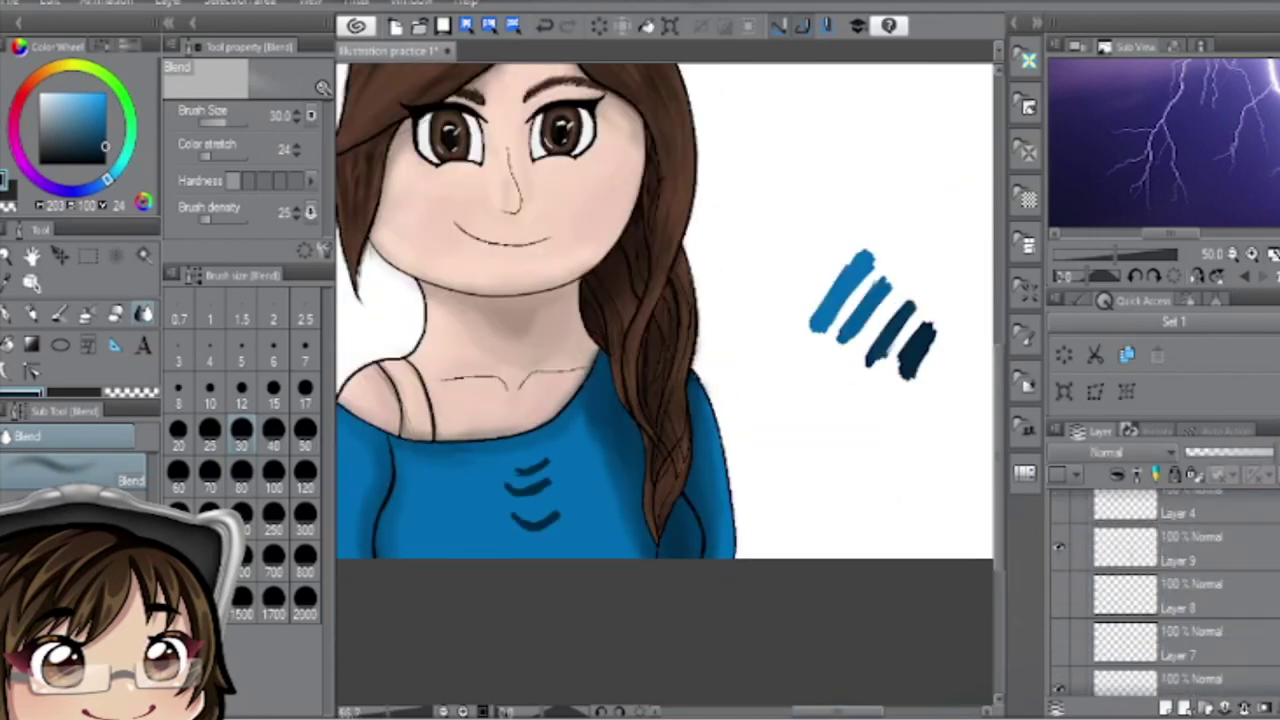
key(b)
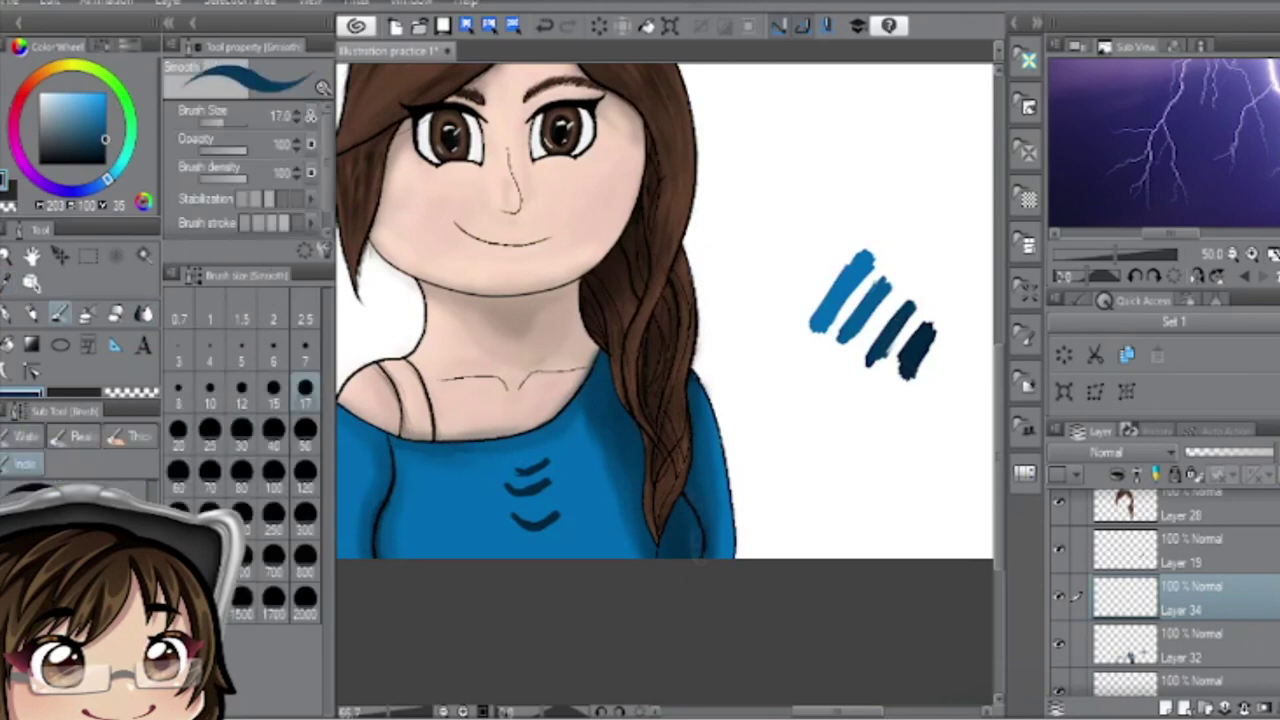
key(j)
drag(548, 420, 590, 500)
click(1190, 645)
click(1190, 597)
mouse_move(515, 475)
mouse_down()
mouse_move(546, 462)
mouse_move(512, 486)
mouse_up()
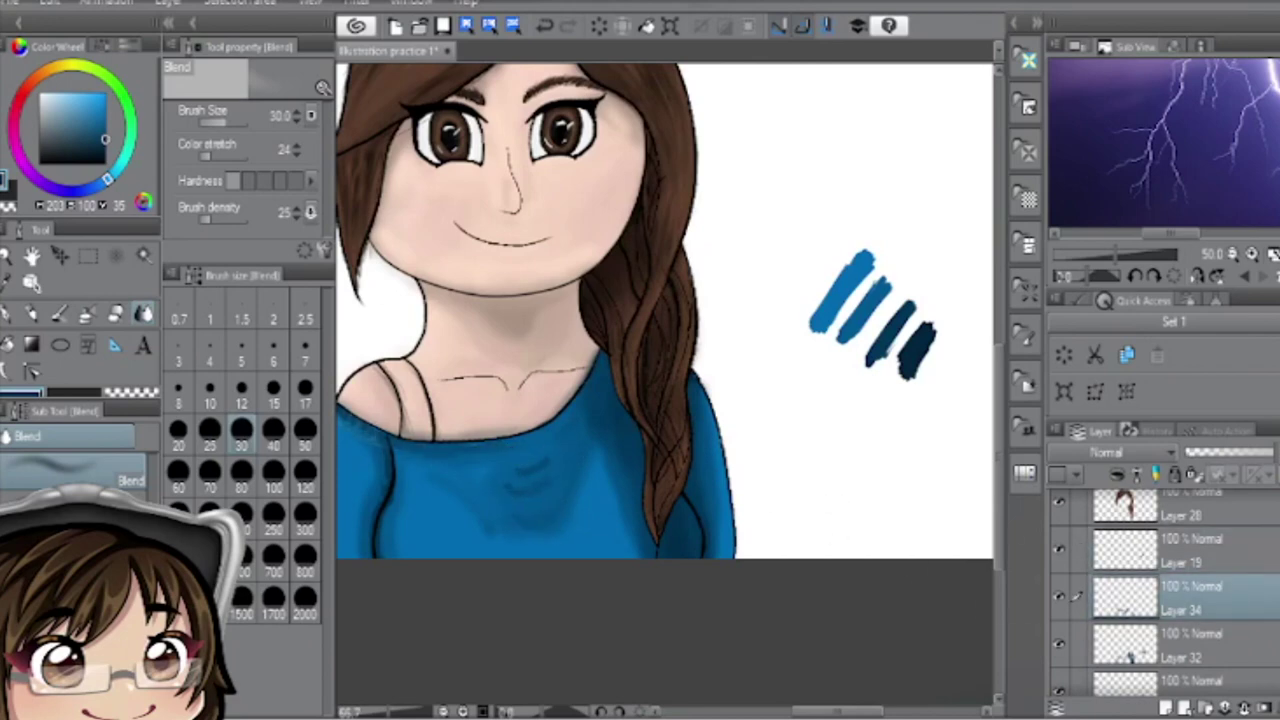
- Smudge the shirt's chest folds and braid shadow on Layer 32 with the size 25 Finger tip, then soften them with the size 40 Blur tool
scroll(560, 420, up, 4)
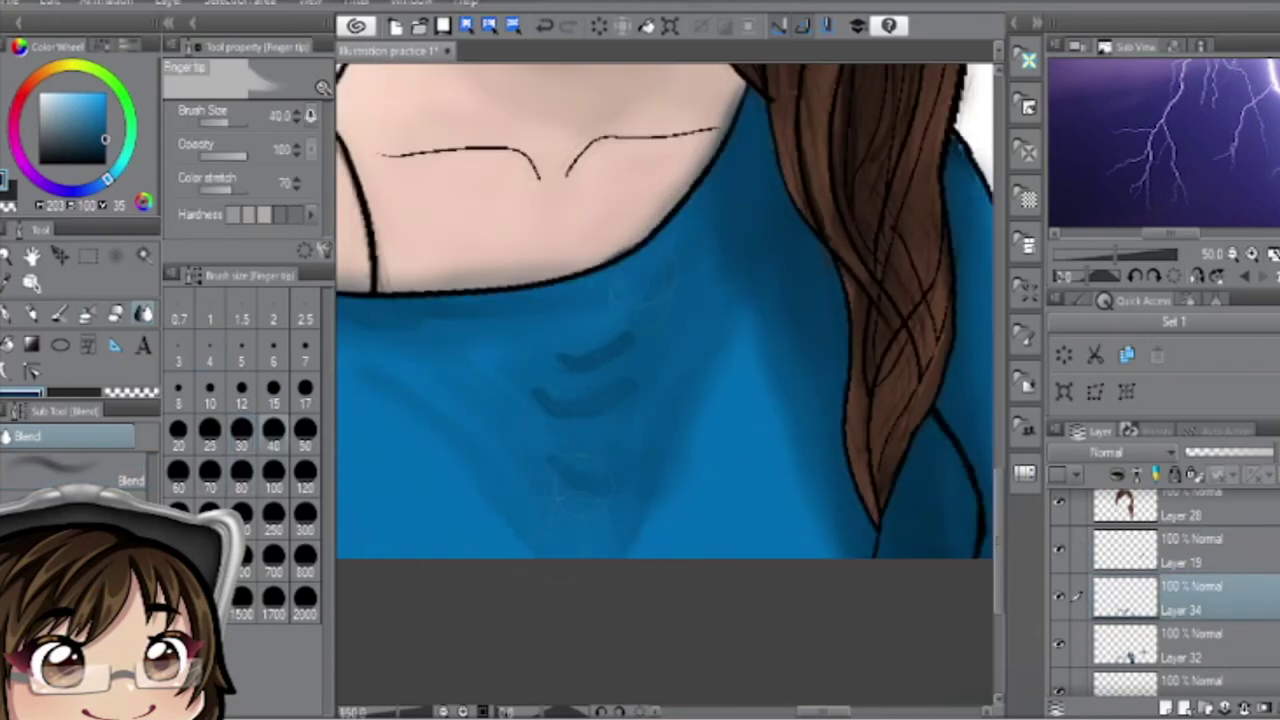
click(273, 319)
click(1190, 645)
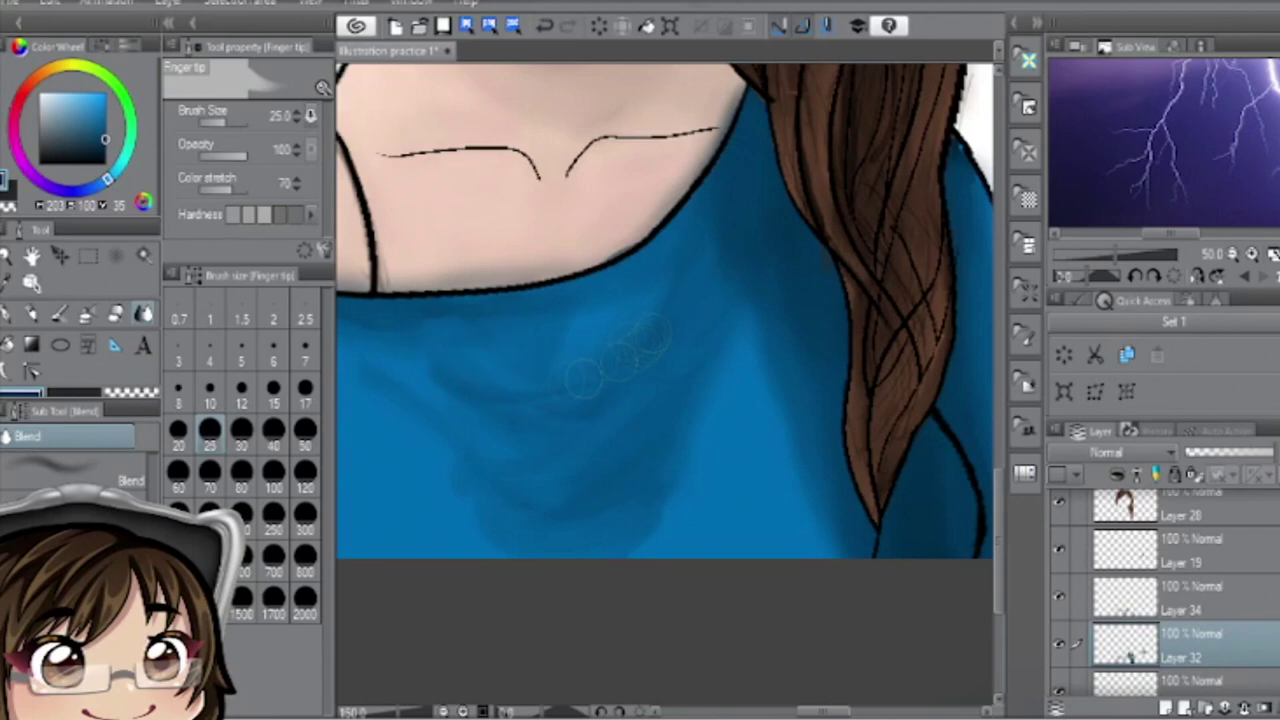
scroll(492, 445, down, 2)
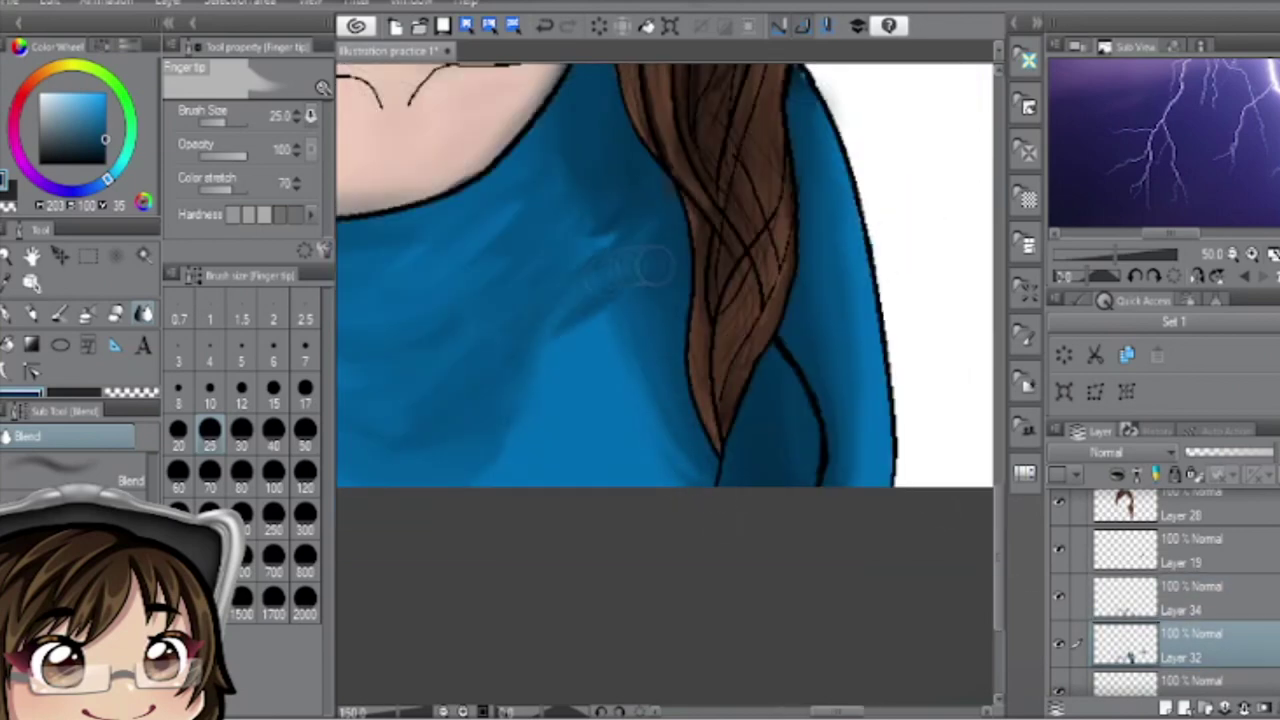
scroll(660, 300, down, 2)
click(70, 468)
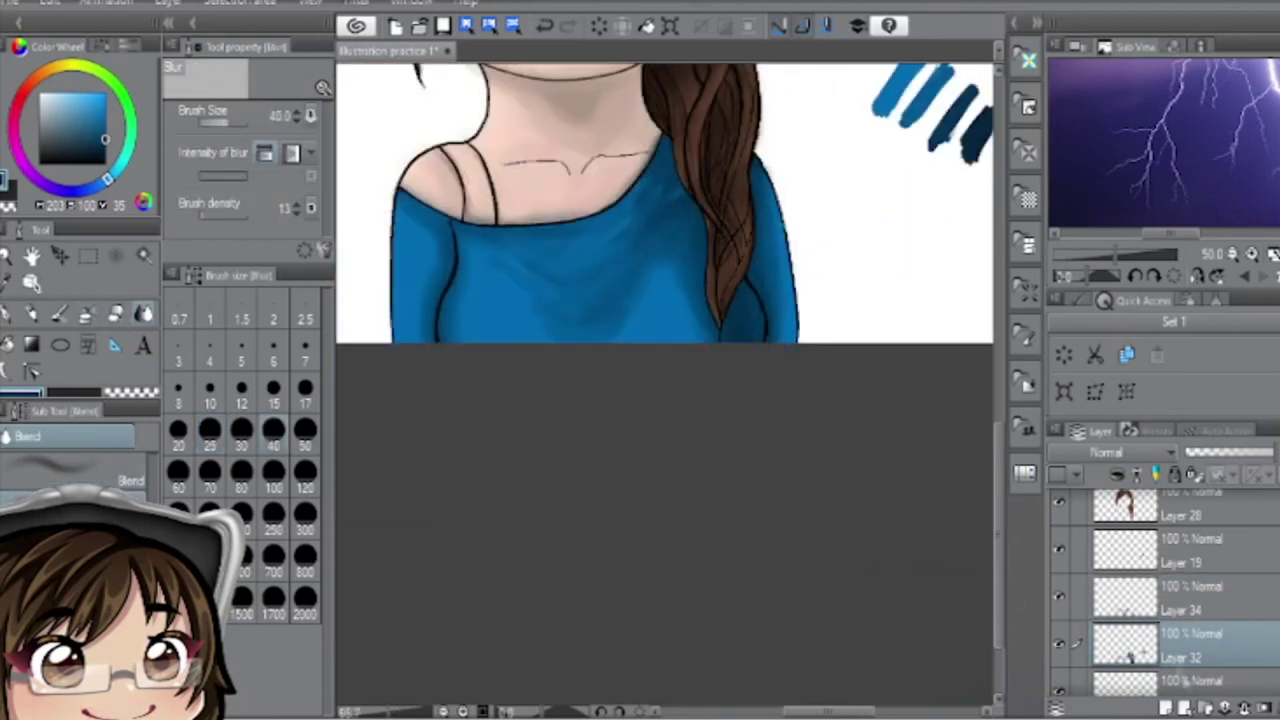
- Fill the shoulder strap dark grey (saturation 2, value 16) on Layer 35, move it below Layer 15, and paint a swatch beside the shoulder
scroll(705, 270, up, 2)
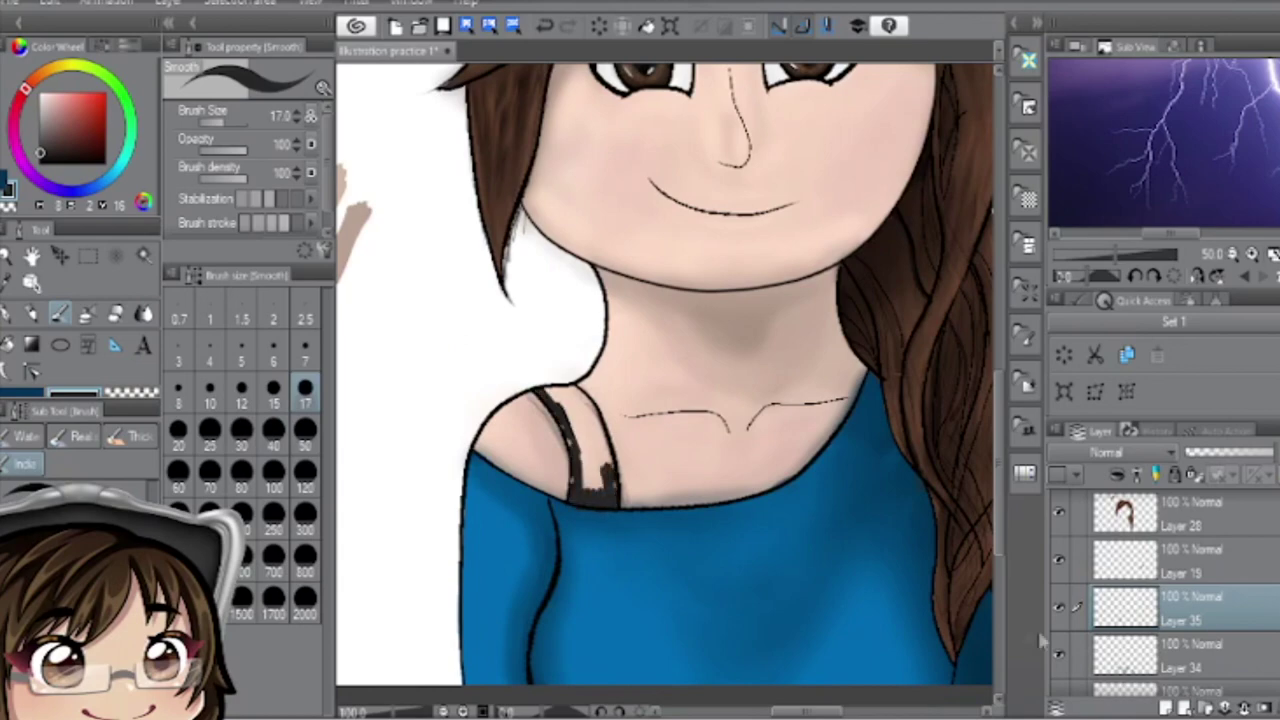
drag(1125, 608, 1125, 645)
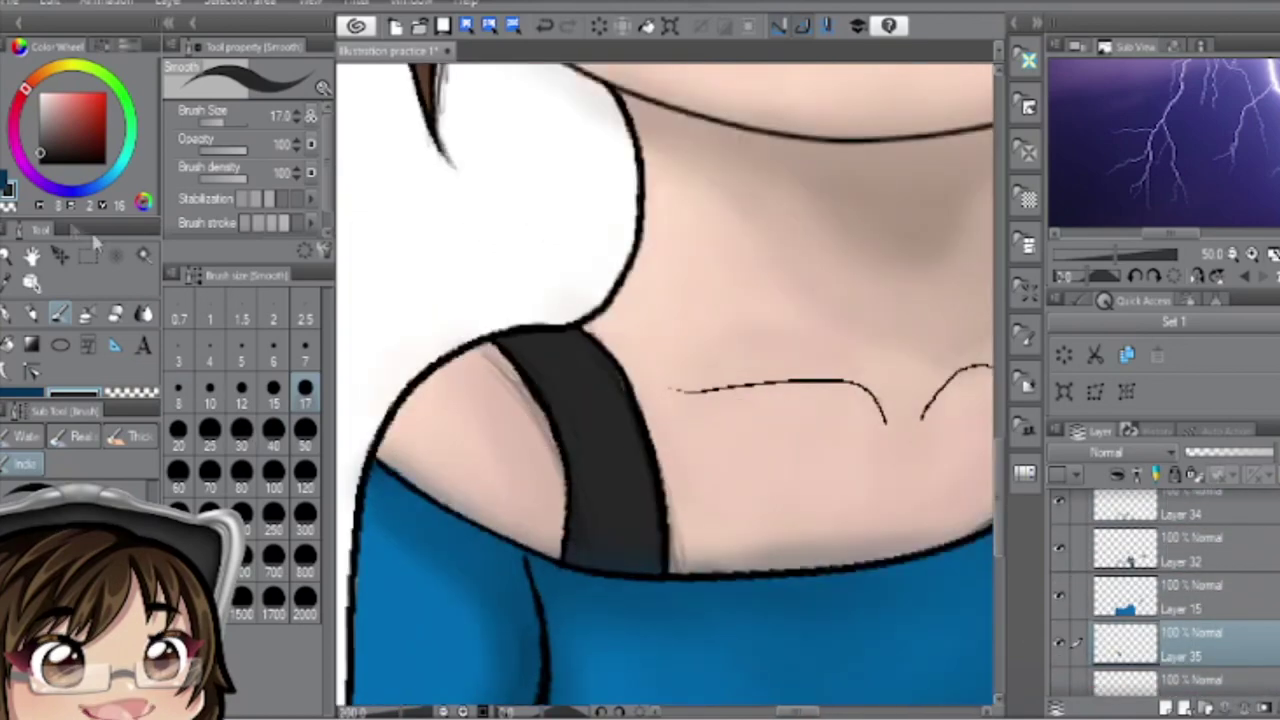
drag(440, 238, 400, 284)
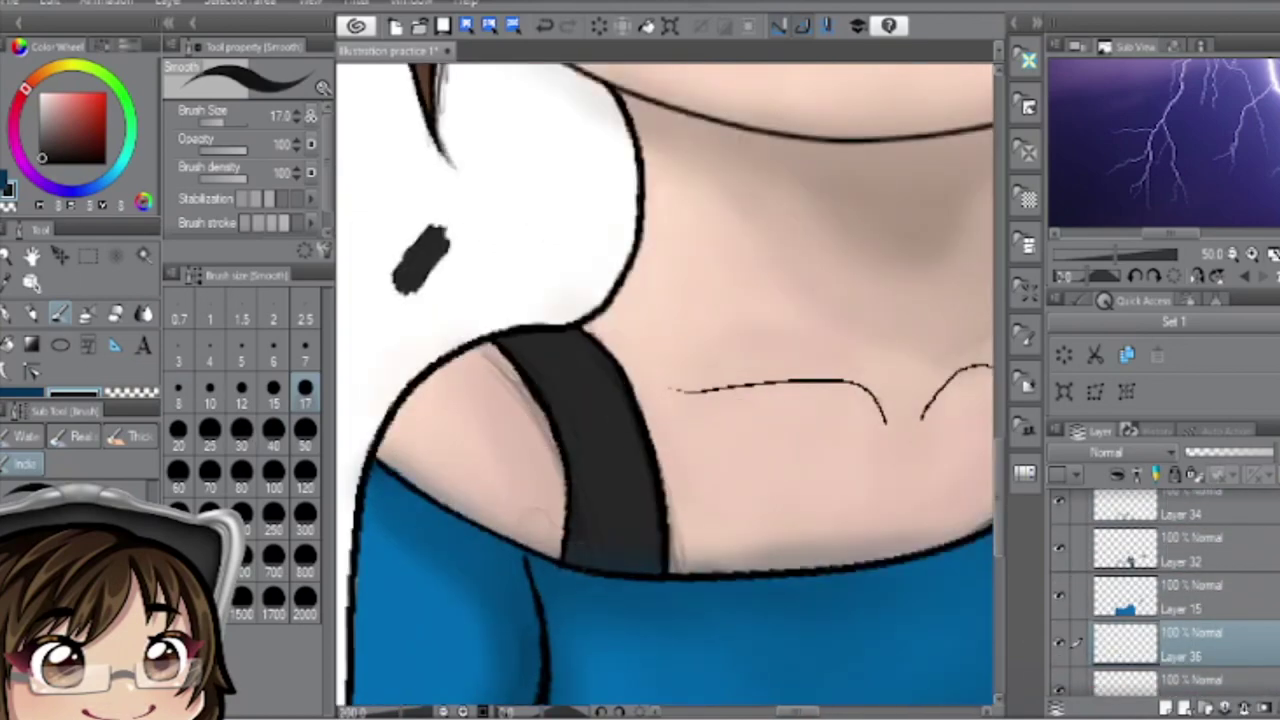
click(273, 387)
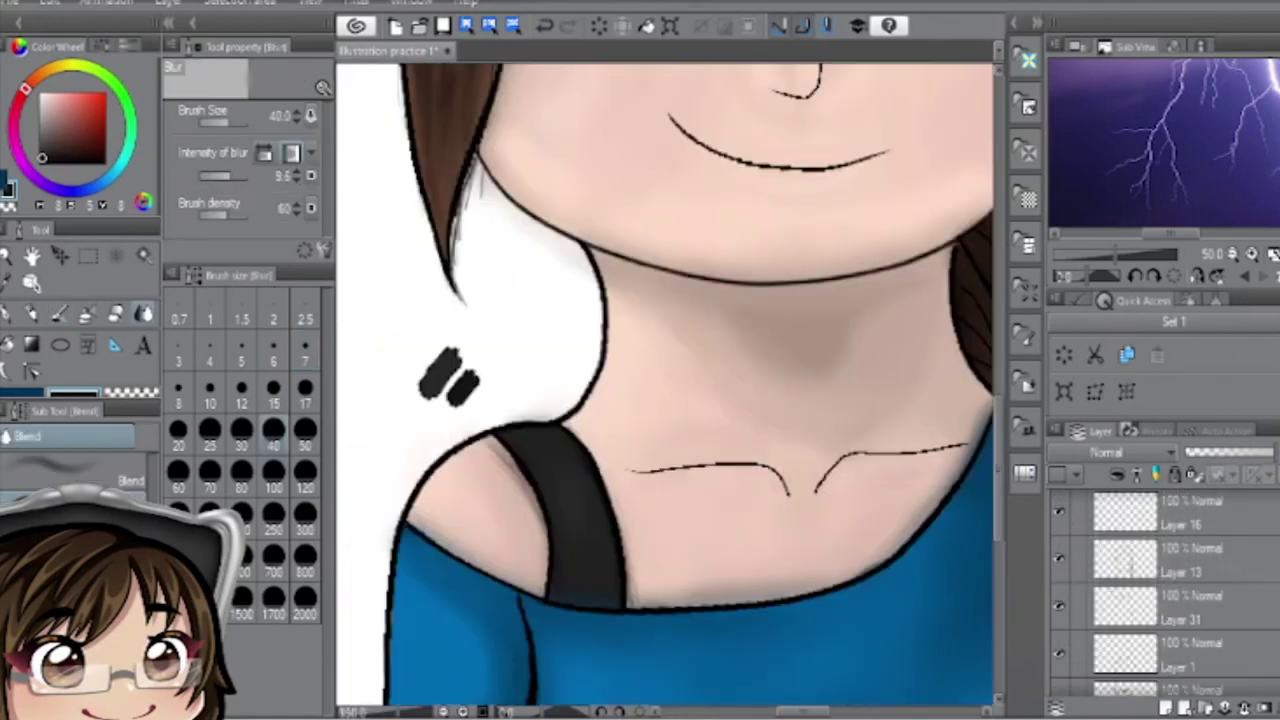
- Shade the strap on Layers 36 and 37 with the size 25 Soft airbrush and a size 7 black brush, then blend it at size 30
scroll(1165, 592, down, 10)
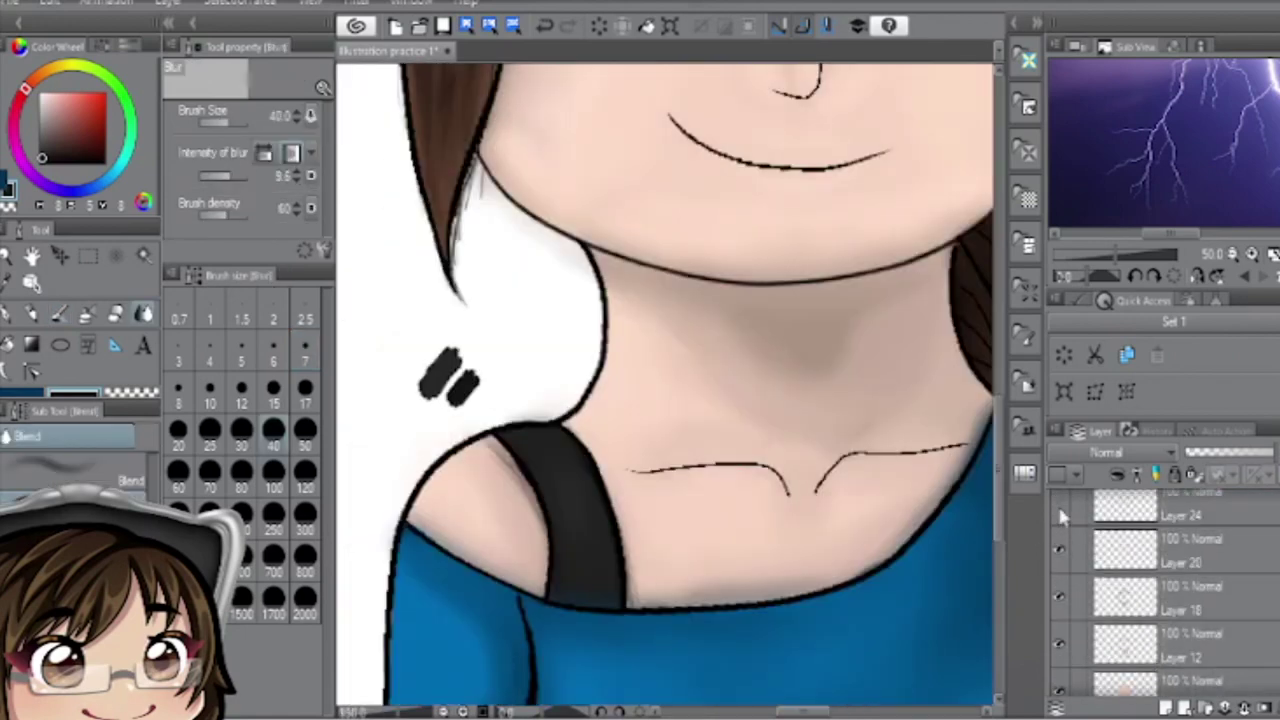
scroll(1165, 592, down, 5)
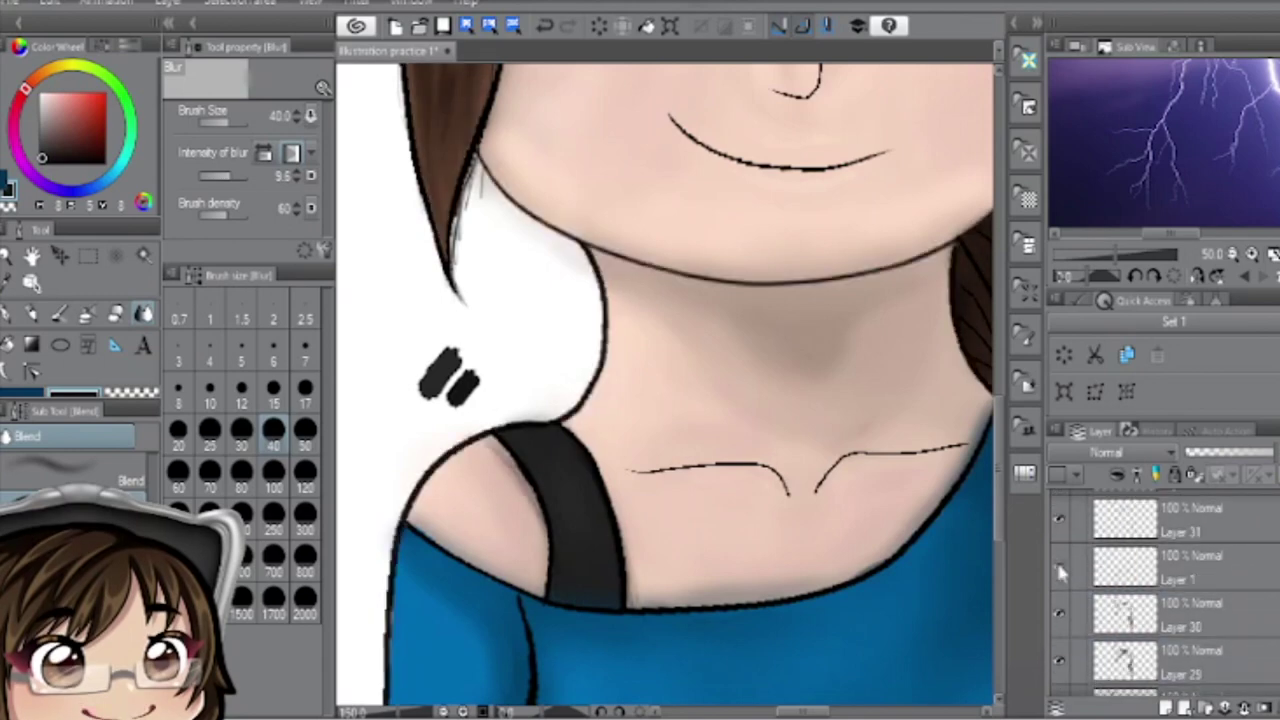
key(e)
key(j)
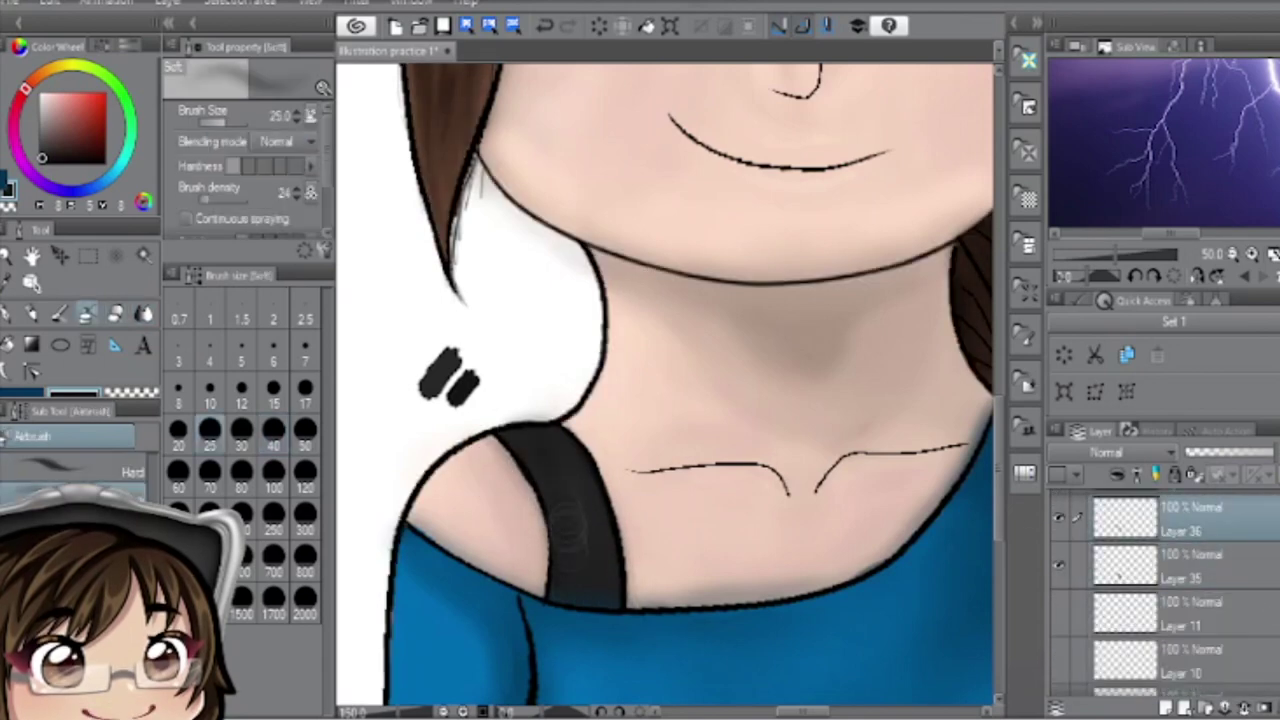
key(ctrl+shift+n)
key(b)
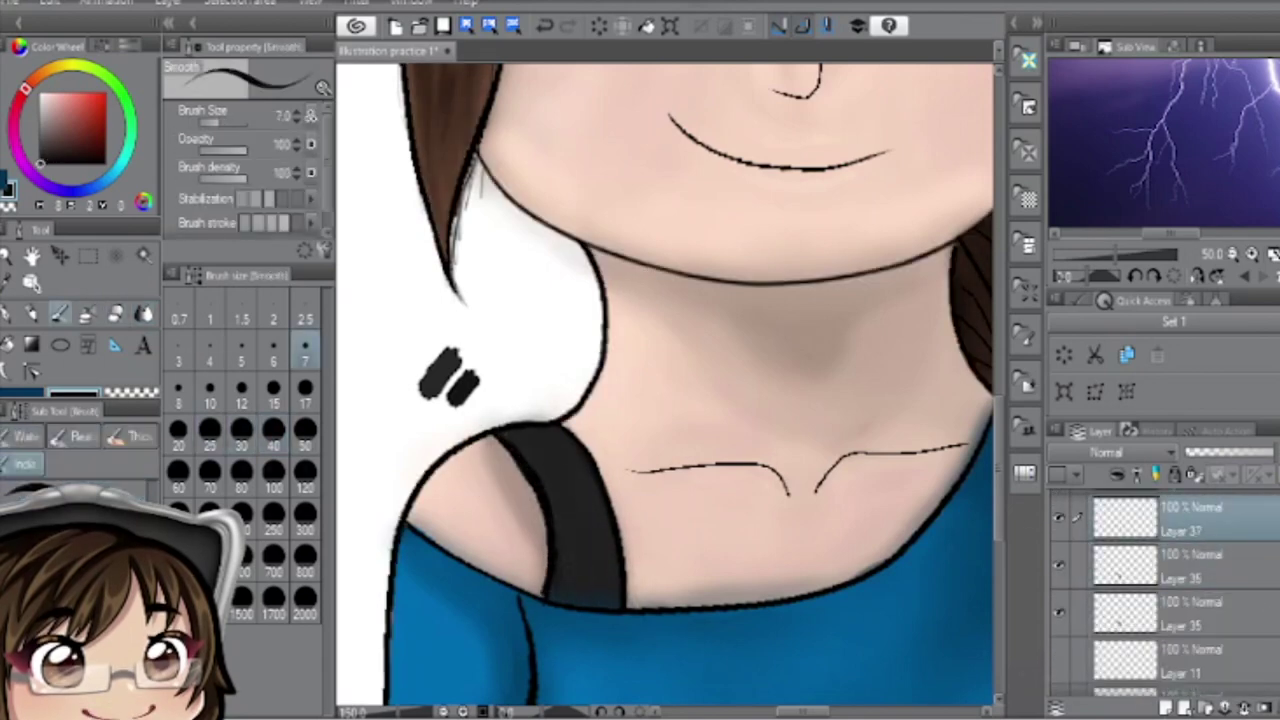
key(j)
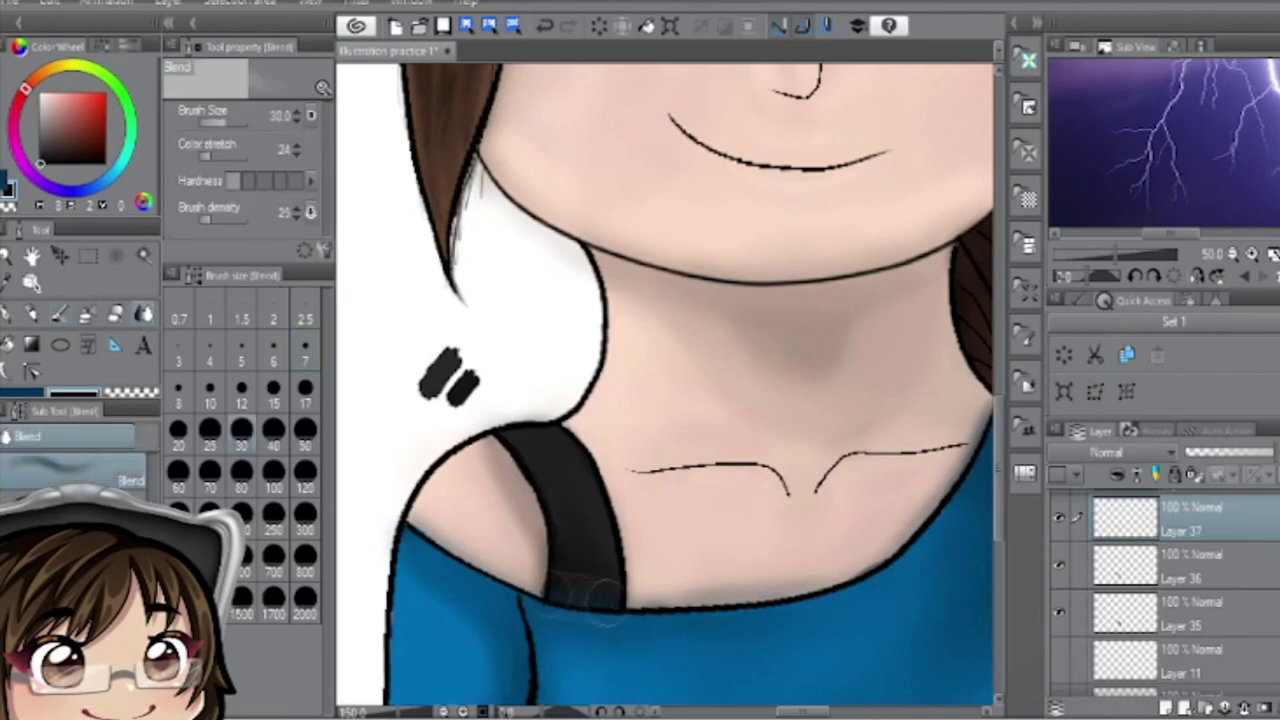
- Merge the skin, hair, shirt and strap shading layers down into Layers 17, 28, 15 and 35
scroll(823, 663, down, 4)
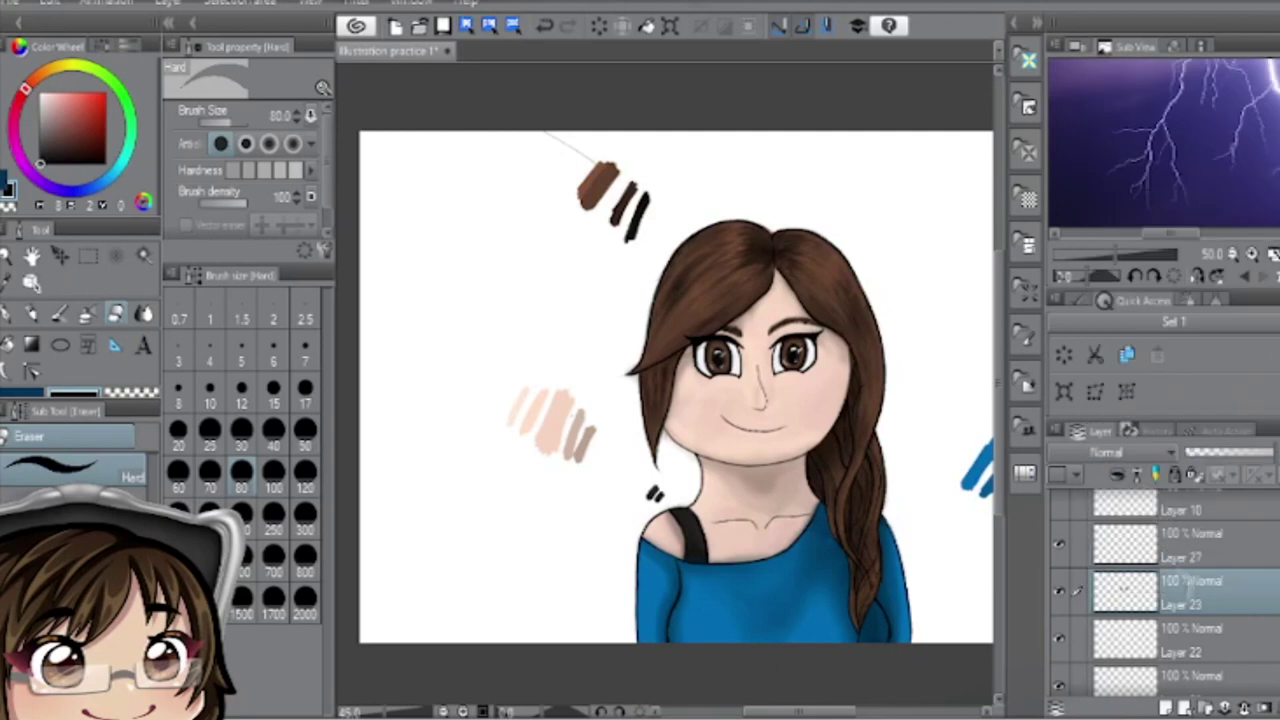
key(j)
mouse_move(1125, 640)
mouse_down()
mouse_move(1125, 600)
mouse_move(1062, 566)
mouse_up()
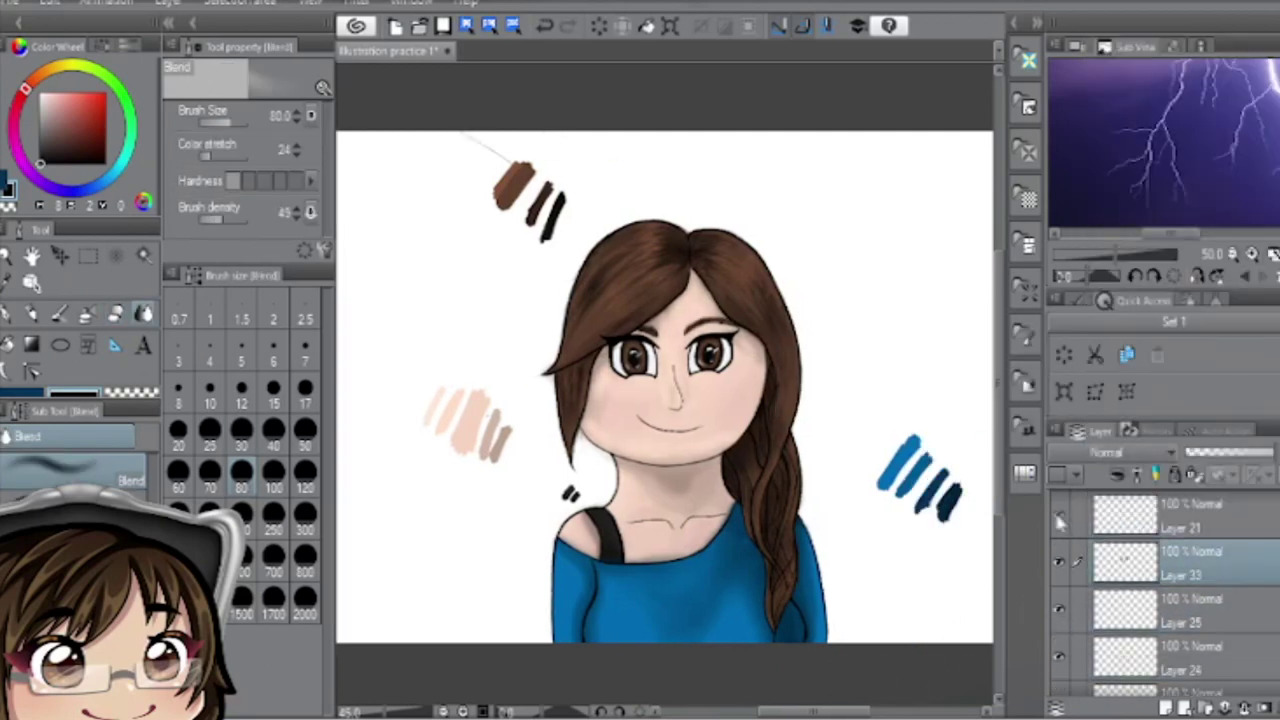
key(ctrl+e)
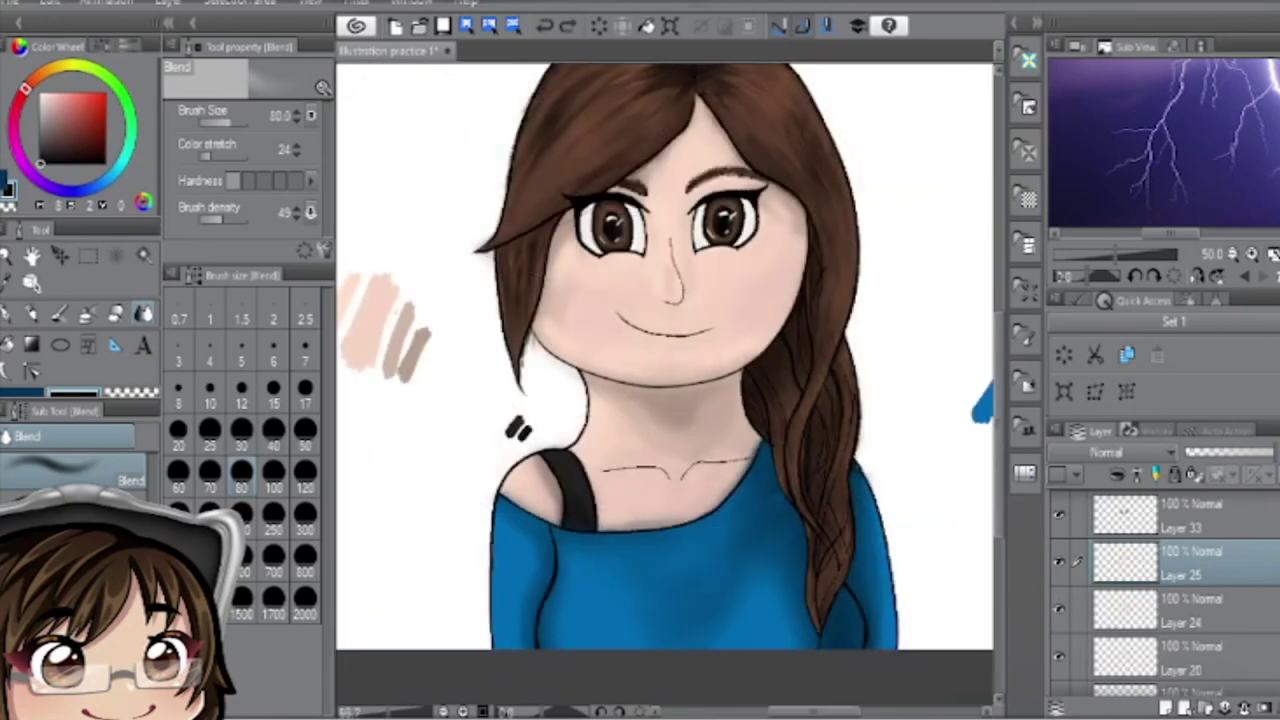
right_click(1165, 560)
key(Escape)
right_click(1165, 560)
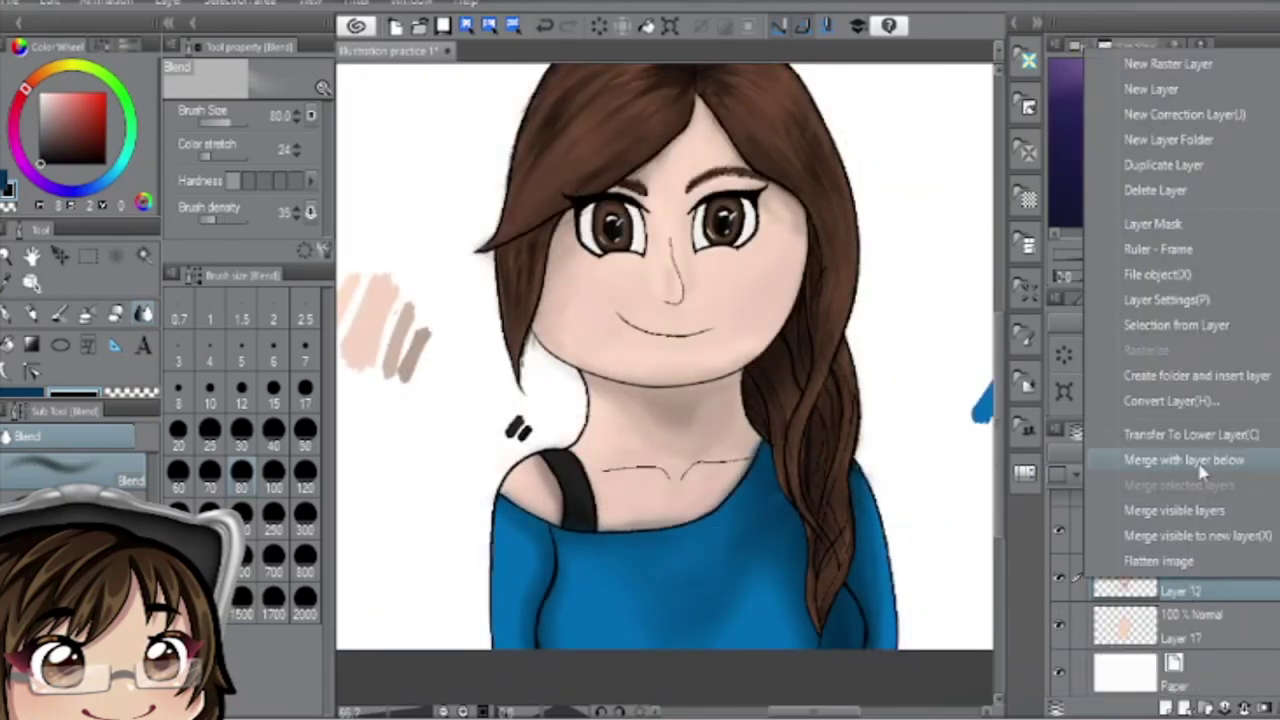
click(1128, 457)
scroll(1163, 567, up, 2)
right_click(1228, 590)
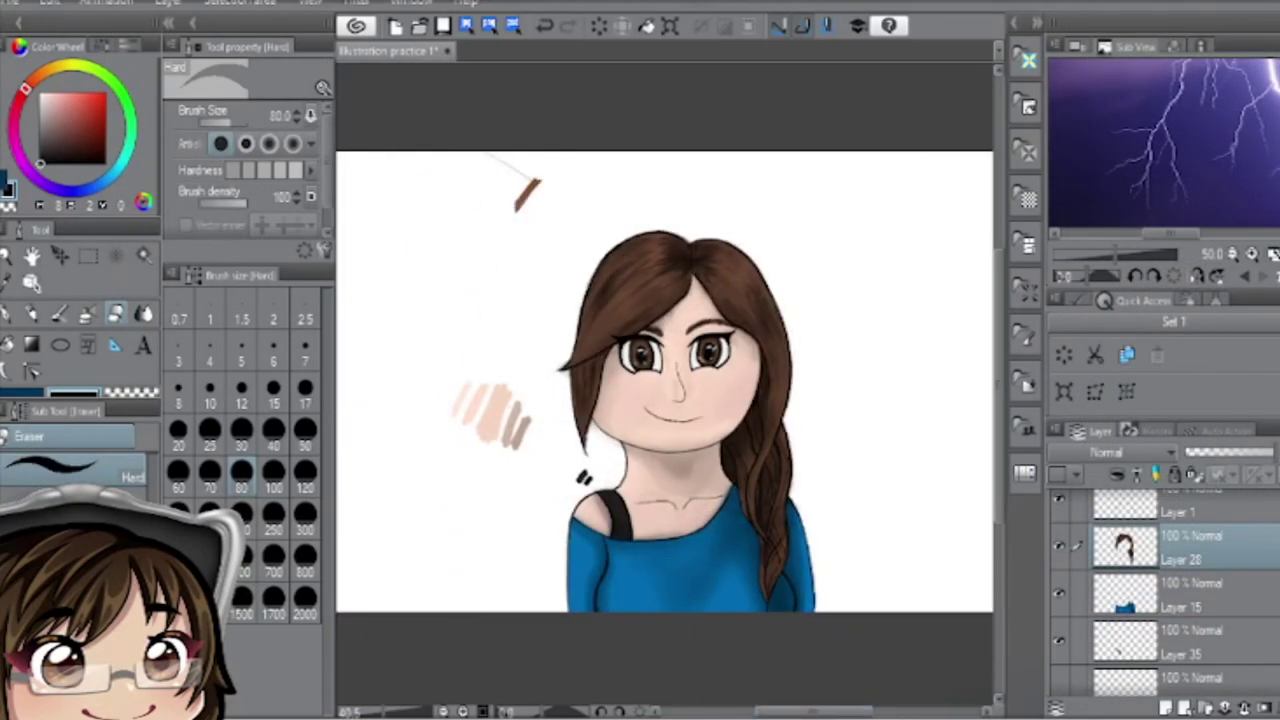
- Erase the remaining hair, strap and skin colour swatches beside the figure with the size 80 Hard eraser
scroll(1143, 558, up, 2)
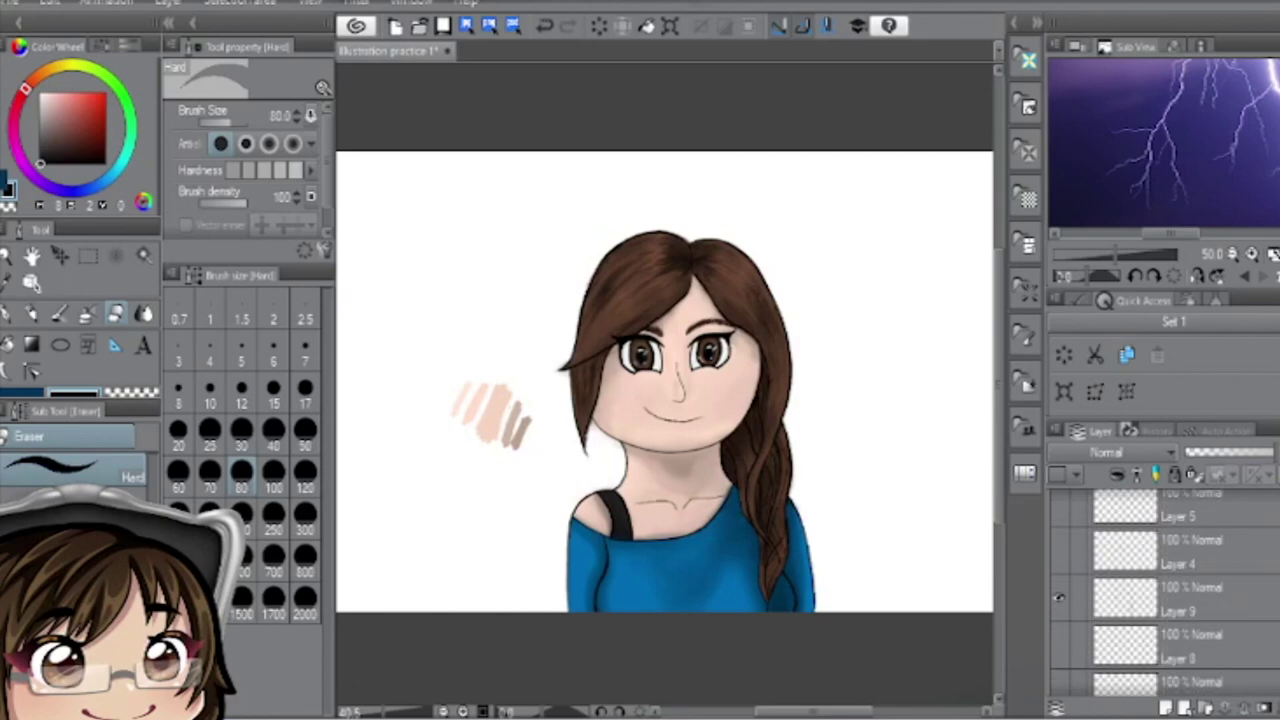
right_click(1070, 600)
click(1150, 450)
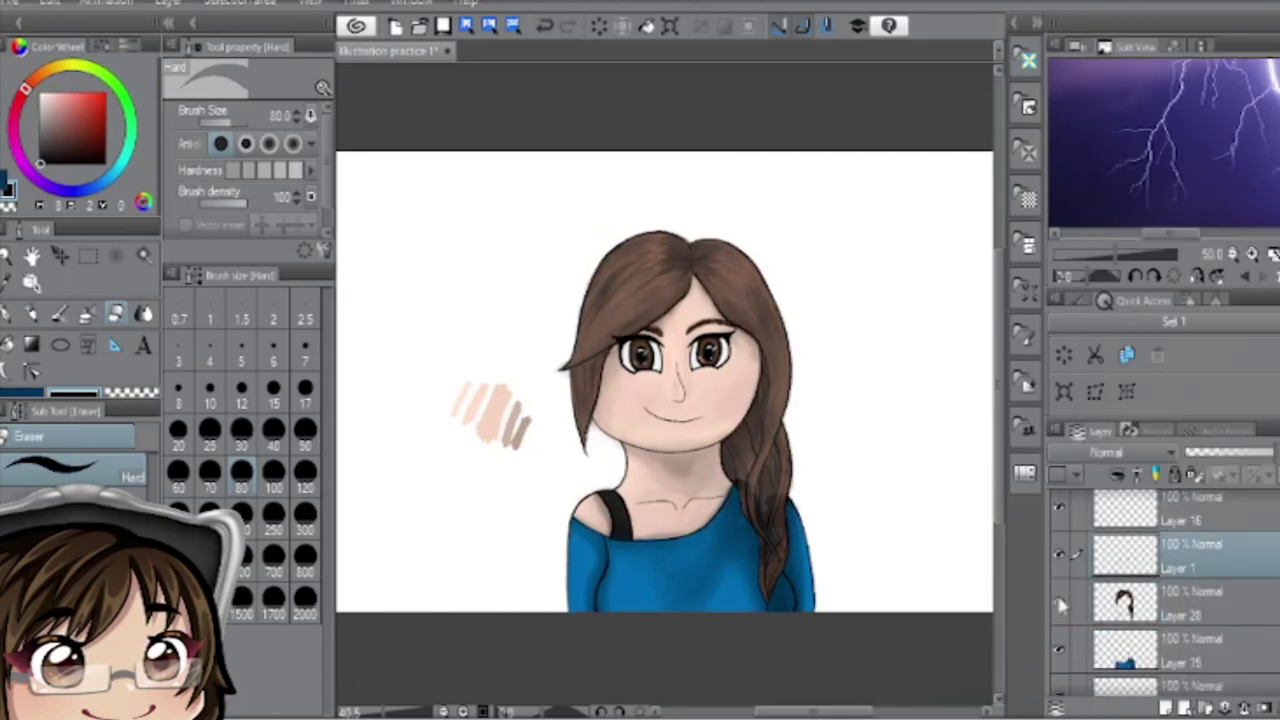
right_click(1060, 614)
click(1150, 514)
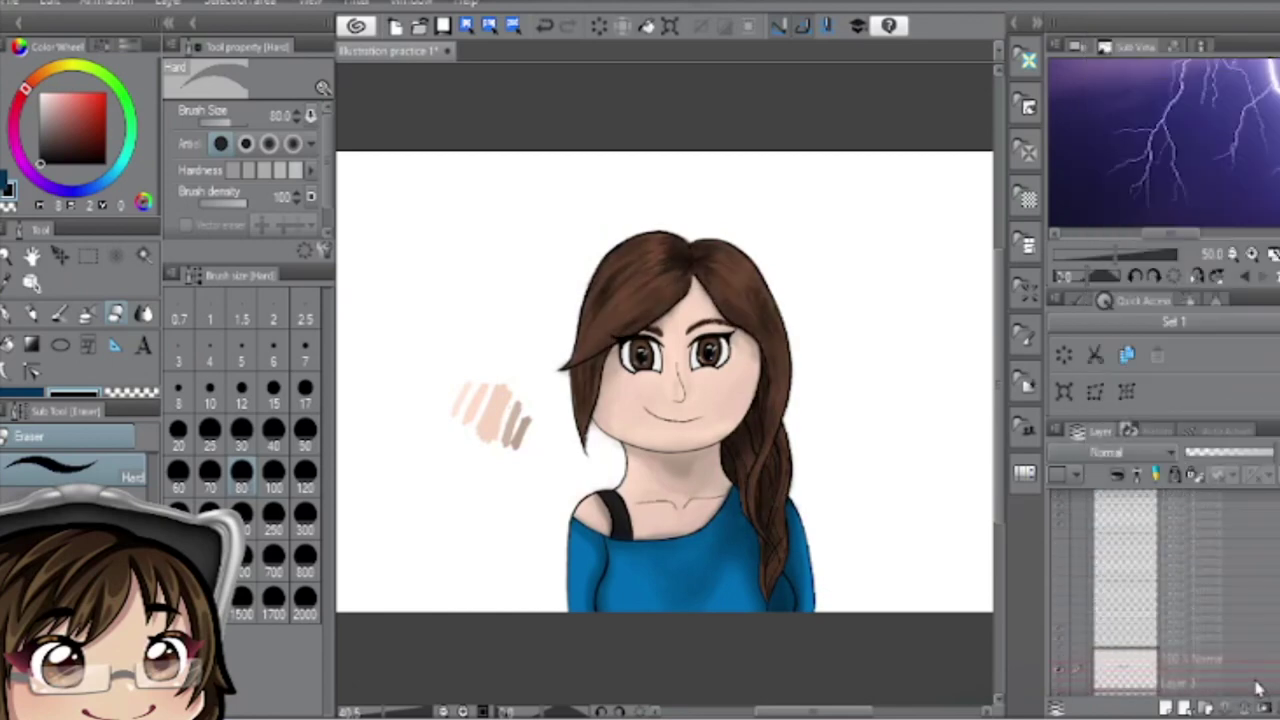
drag(1188, 580, 1170, 650)
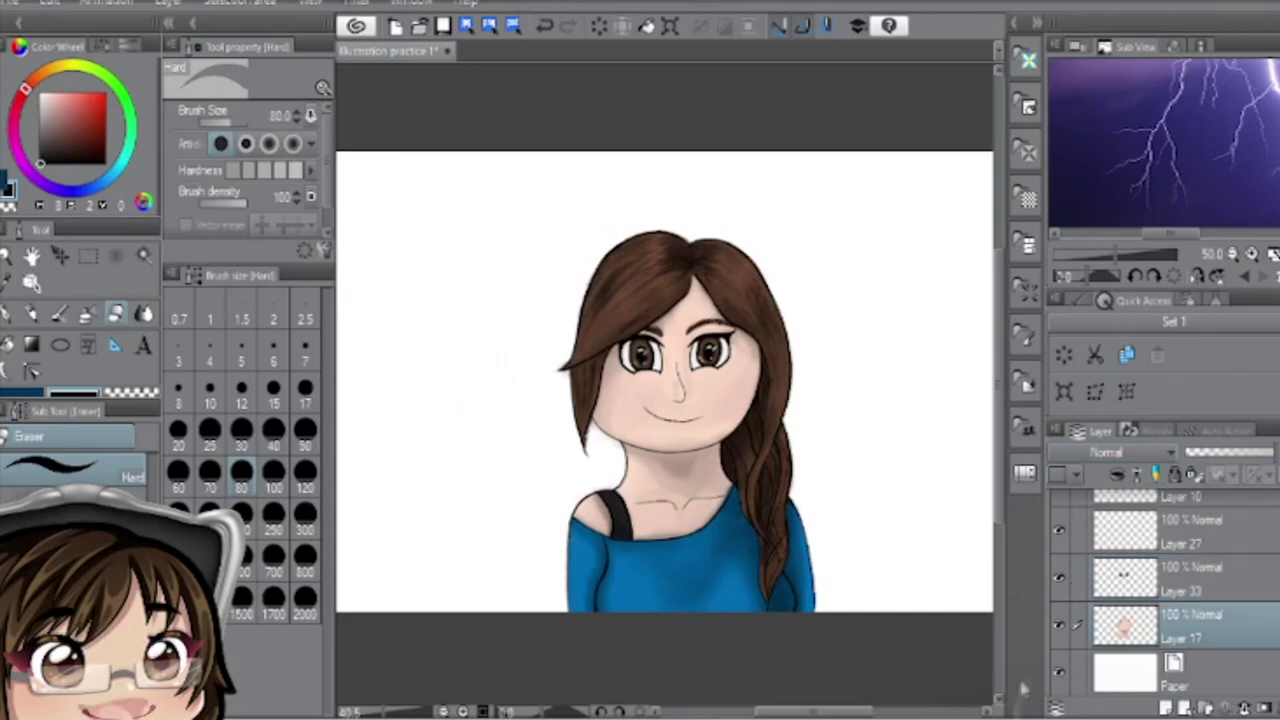
- Airbrush pink blush (saturation 33, value 79) on both cheeks on Layer 12 with the size 50 Soft airbrush, and lower its opacity to 46%
key(b)
scroll(734, 411, up, 2)
click(1195, 545)
scroll(1195, 545, up, 2)
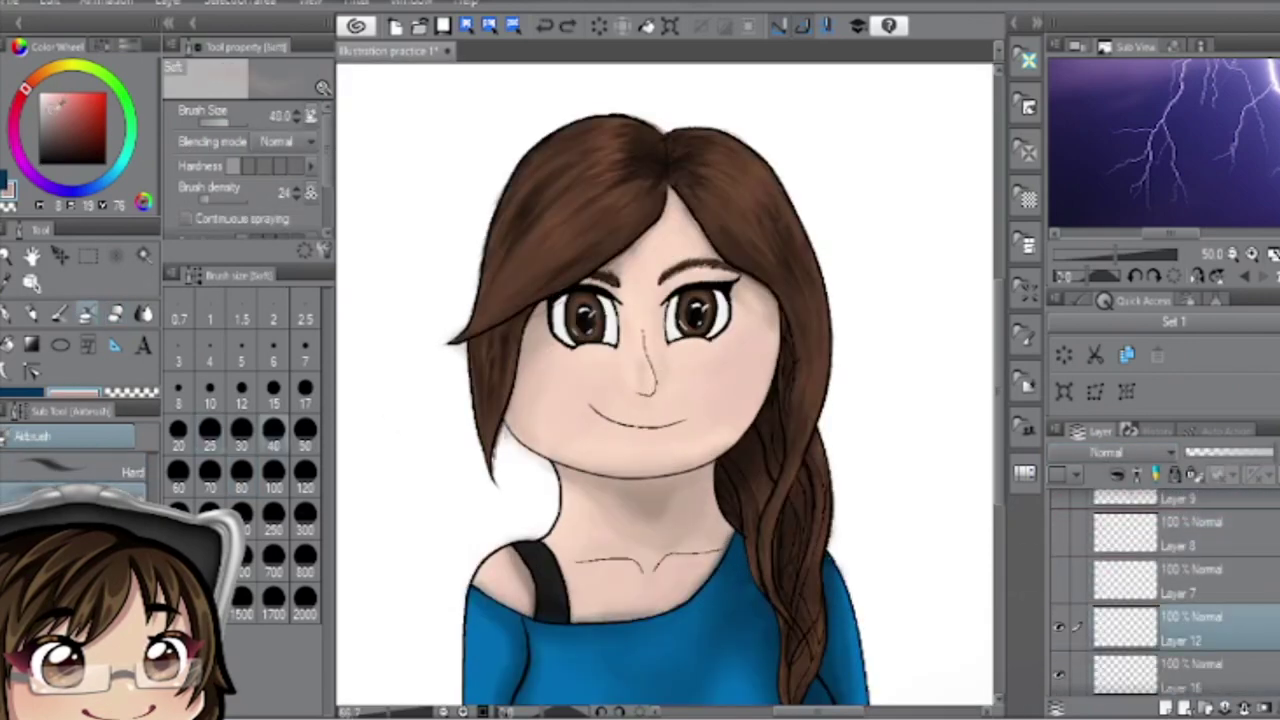
drag(545, 395, 560, 380)
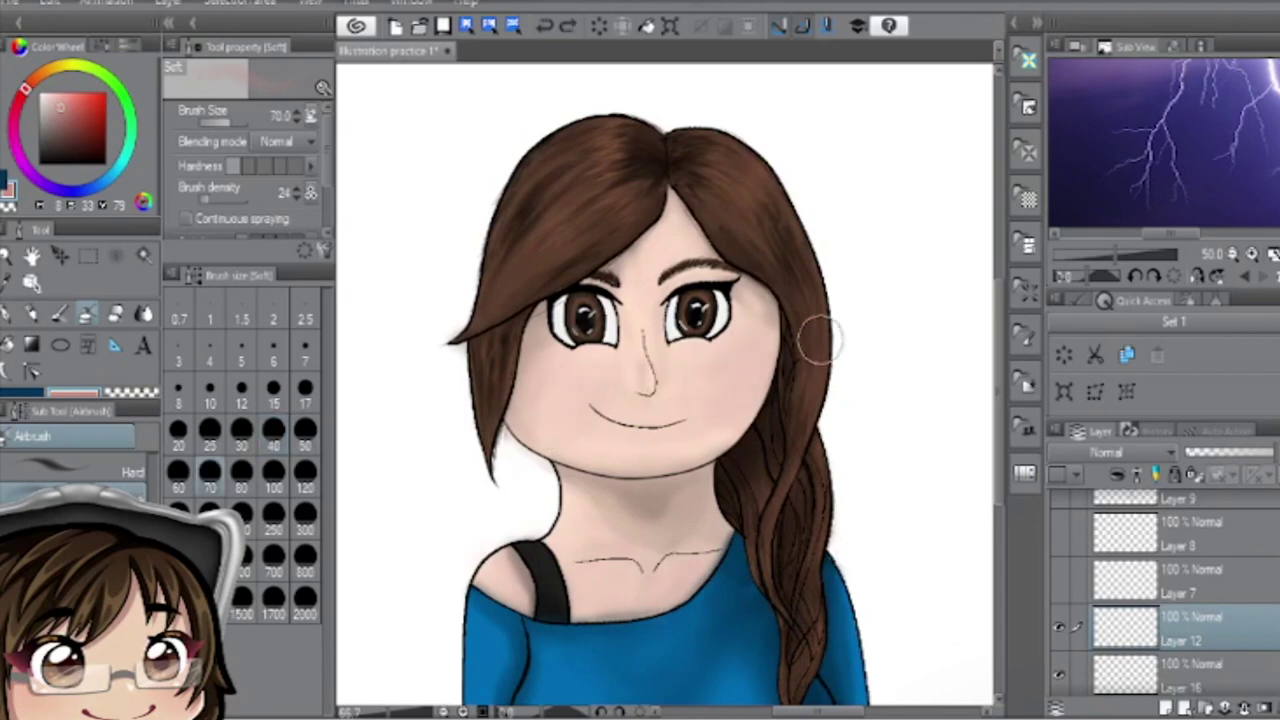
drag(730, 360, 745, 370)
key(ctrl+z)
key(ctrl+z)
click(305, 441)
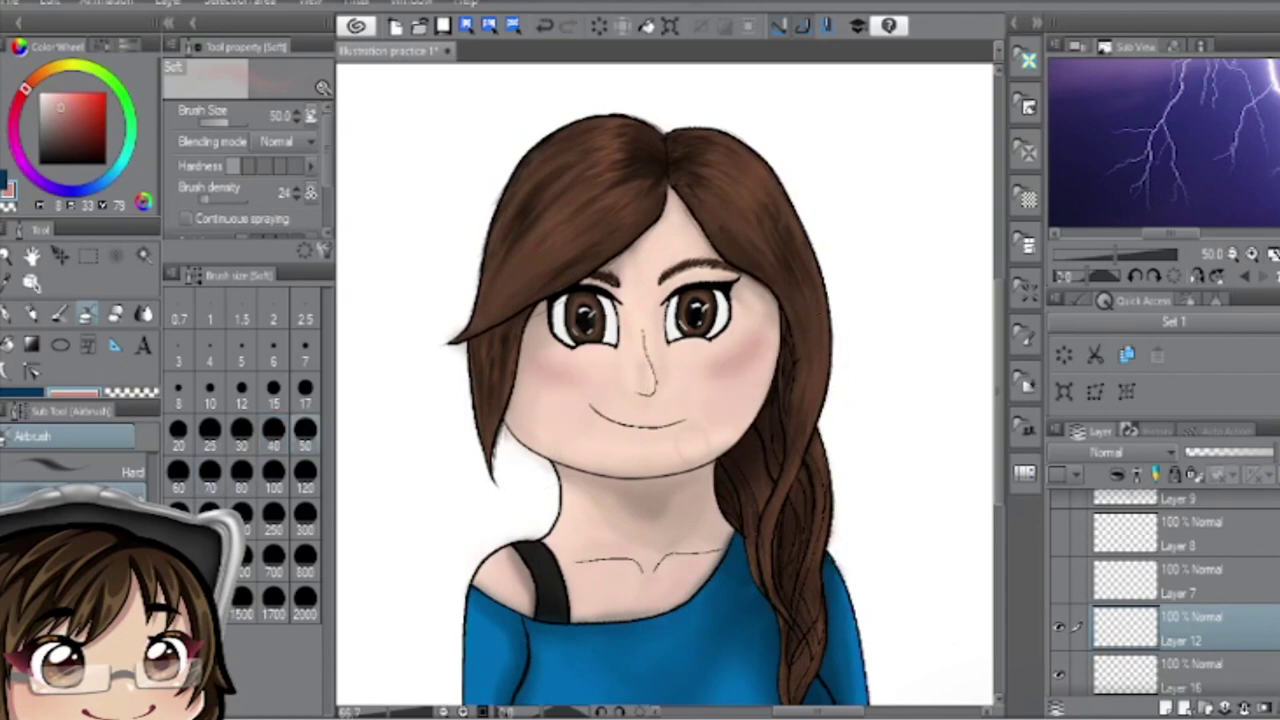
drag(697, 410, 688, 410)
drag(1272, 452, 1230, 452)
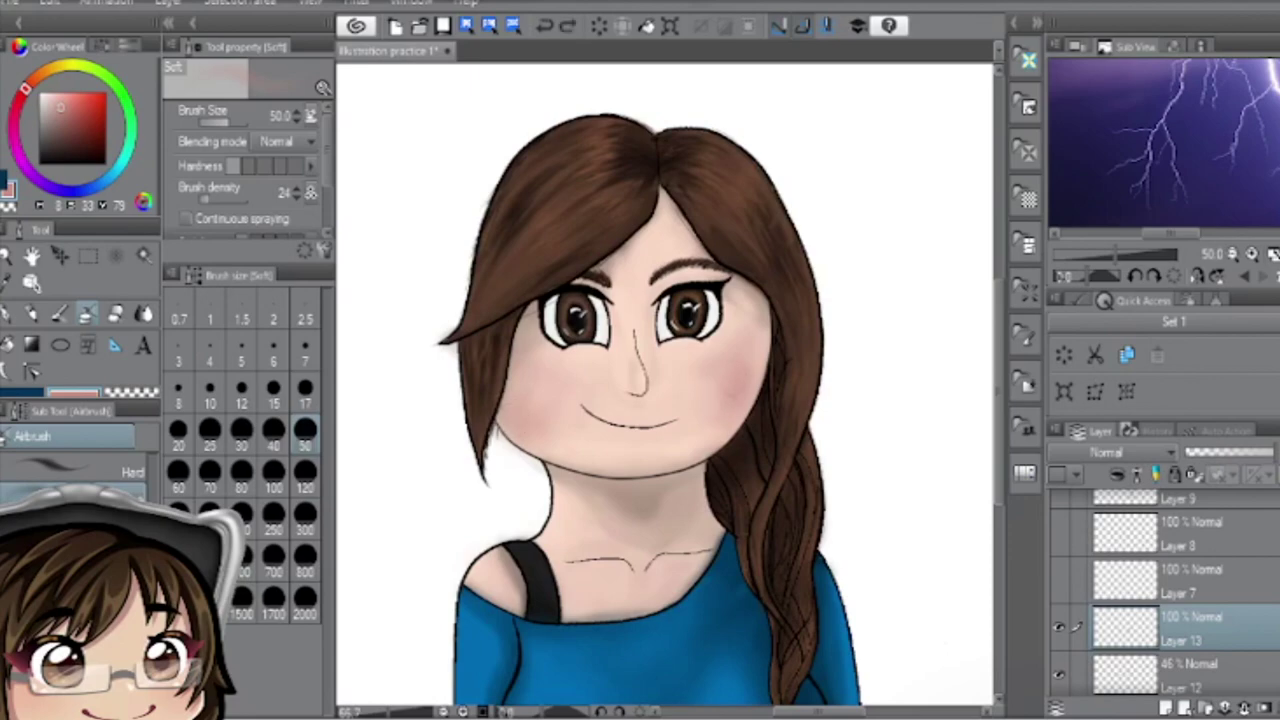
- Add Layer 14 above the Paper layer and paint a black shadow around the figure with the size 120 Shadow airbrush
scroll(665, 390, down, 3)
scroll(665, 390, up, 3)
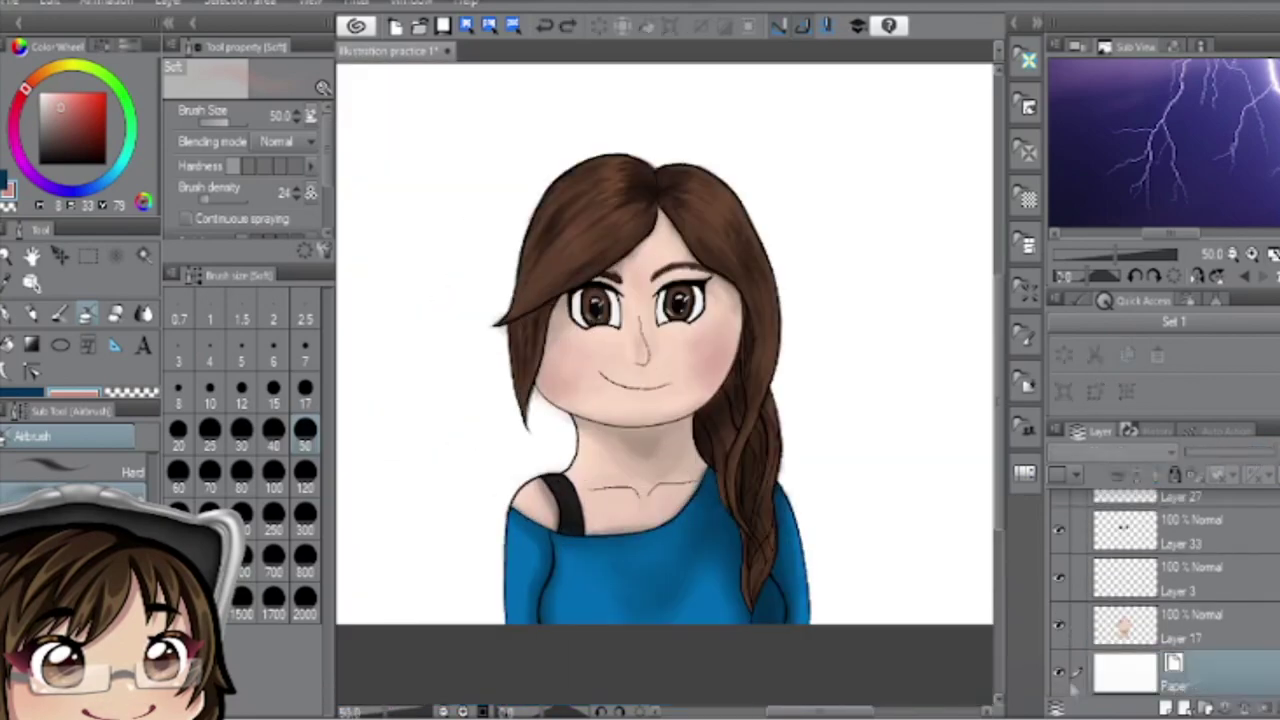
click(143, 314)
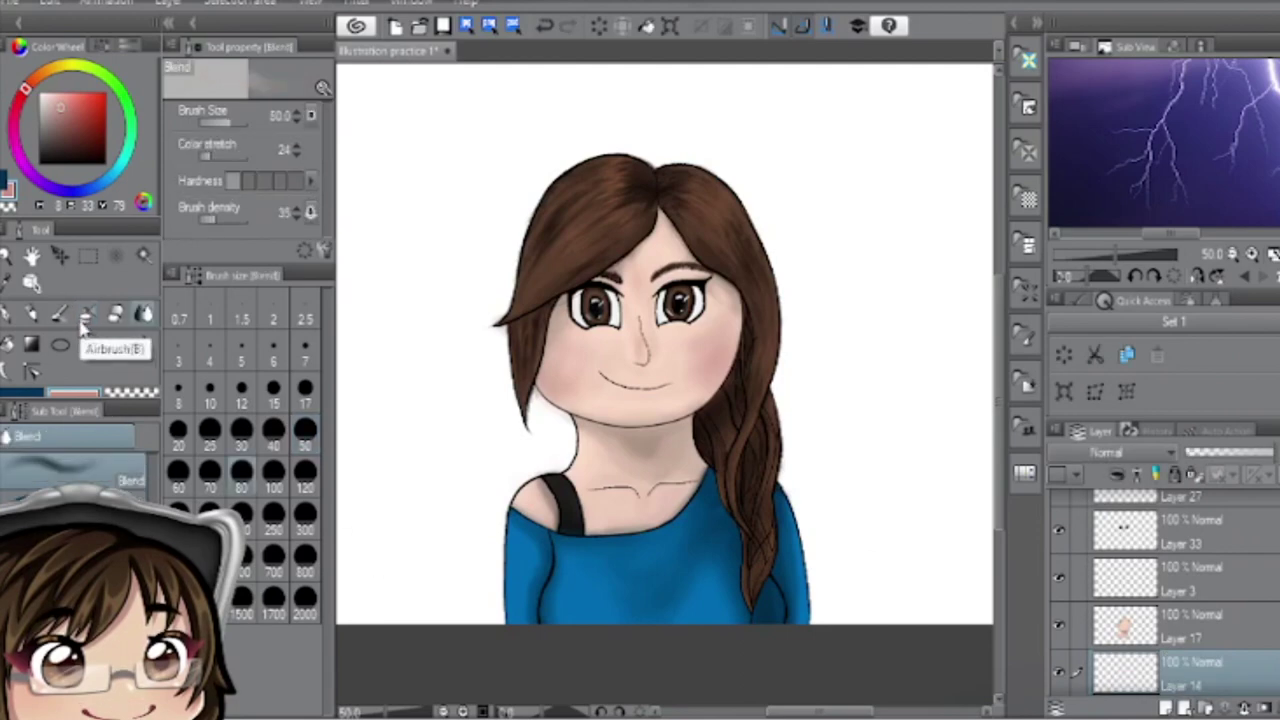
click(84, 322)
mouse_move(515, 175)
mouse_down()
mouse_move(571, 557)
mouse_move(565, 537)
mouse_up()
mouse_move(815, 470)
mouse_down()
mouse_move(830, 600)
mouse_move(815, 480)
mouse_up()
key(bracketleft)
mouse_move(495, 600)
mouse_down()
mouse_move(520, 420)
mouse_move(790, 400)
mouse_up()
drag(658, 146, 486, 543)
key(ctrl+z)
key(bracketleft)
key(bracketleft)
mouse_move(800, 600)
mouse_down()
mouse_move(790, 300)
mouse_move(500, 300)
mouse_up()
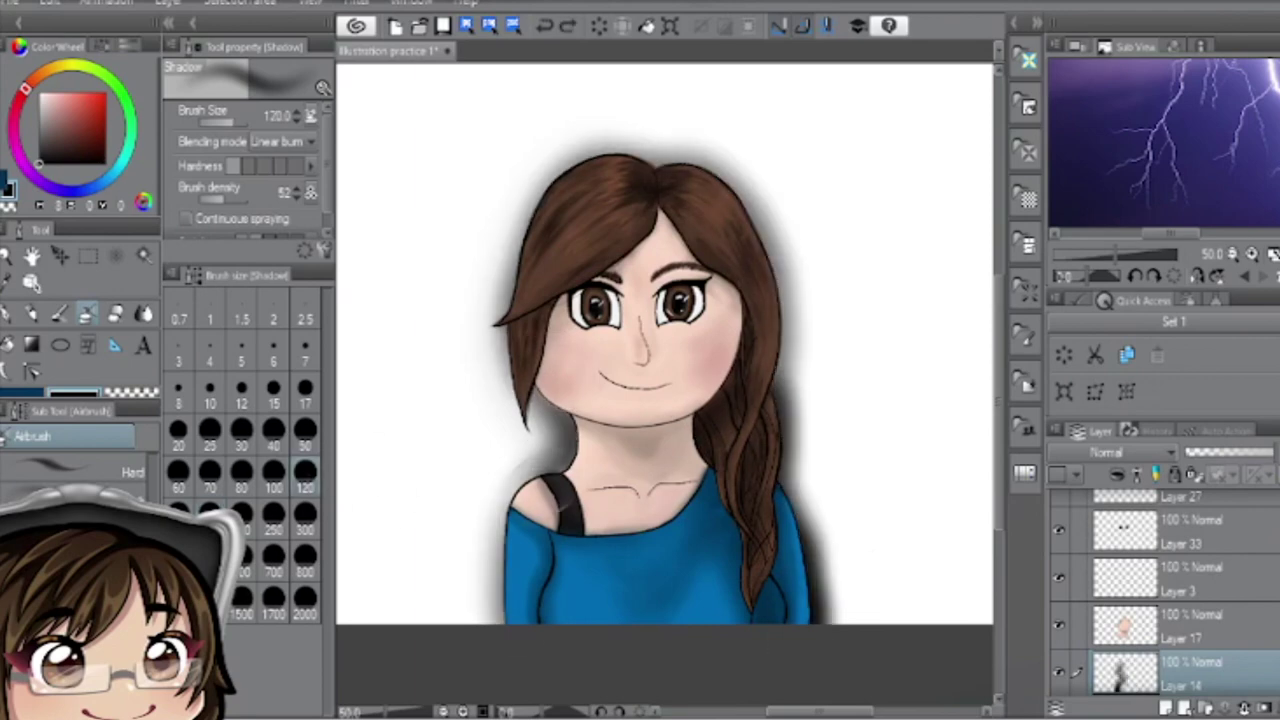
- Darken the shadow close to the hair and neck outlines on Layer 14 with the size 40 Shadow airbrush
key(bracketleft)
key(bracketleft)
key(bracketleft)
key(bracketleft)
key(bracketleft)
key(bracketleft)
drag(520, 390, 535, 445)
- Erase the stray paint between the hair tip, neck and shoulder on Layer 17 with the size 15 Hard eraser
scroll(553, 445, up, 5)
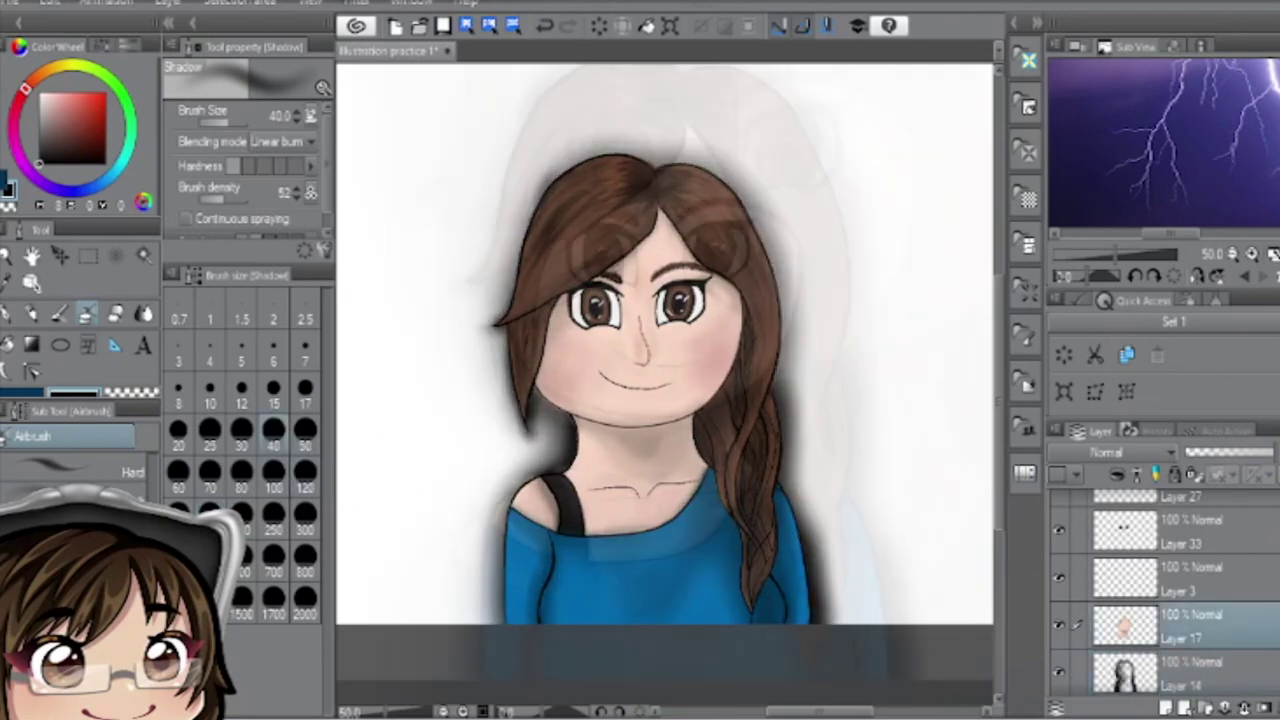
key(e)
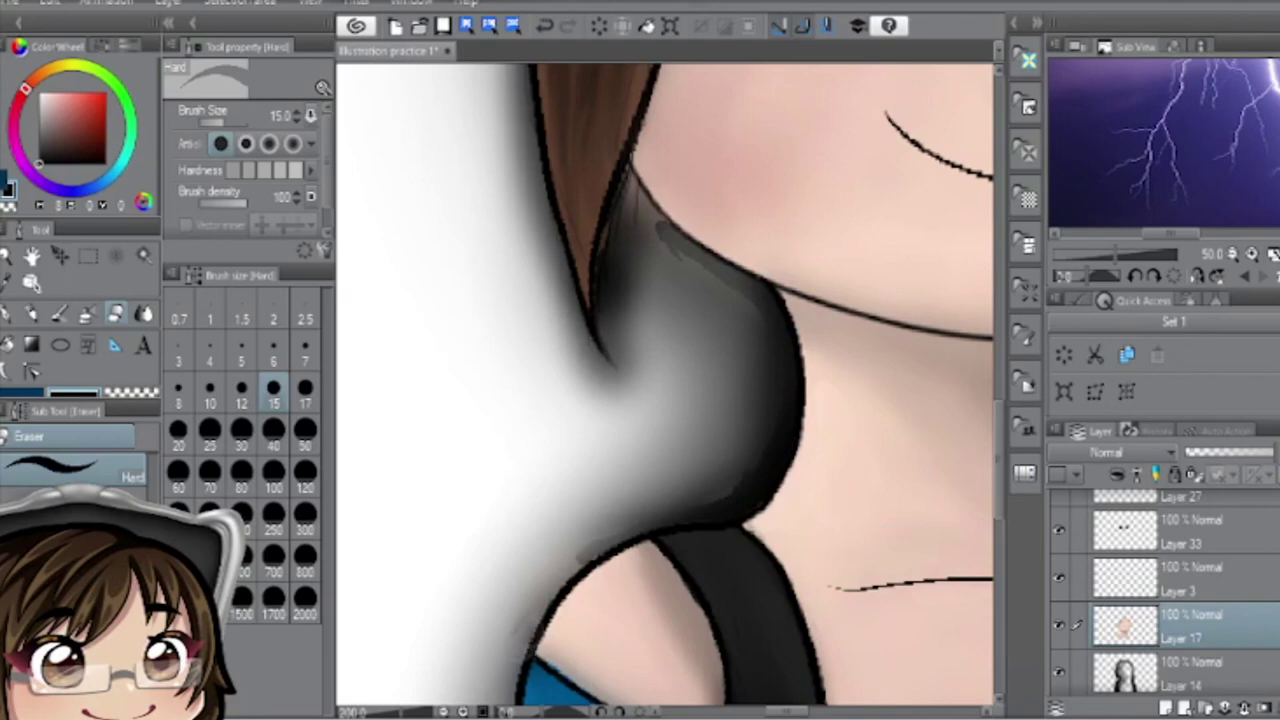
scroll(527, 508, down, 3)
key(ctrl+0)
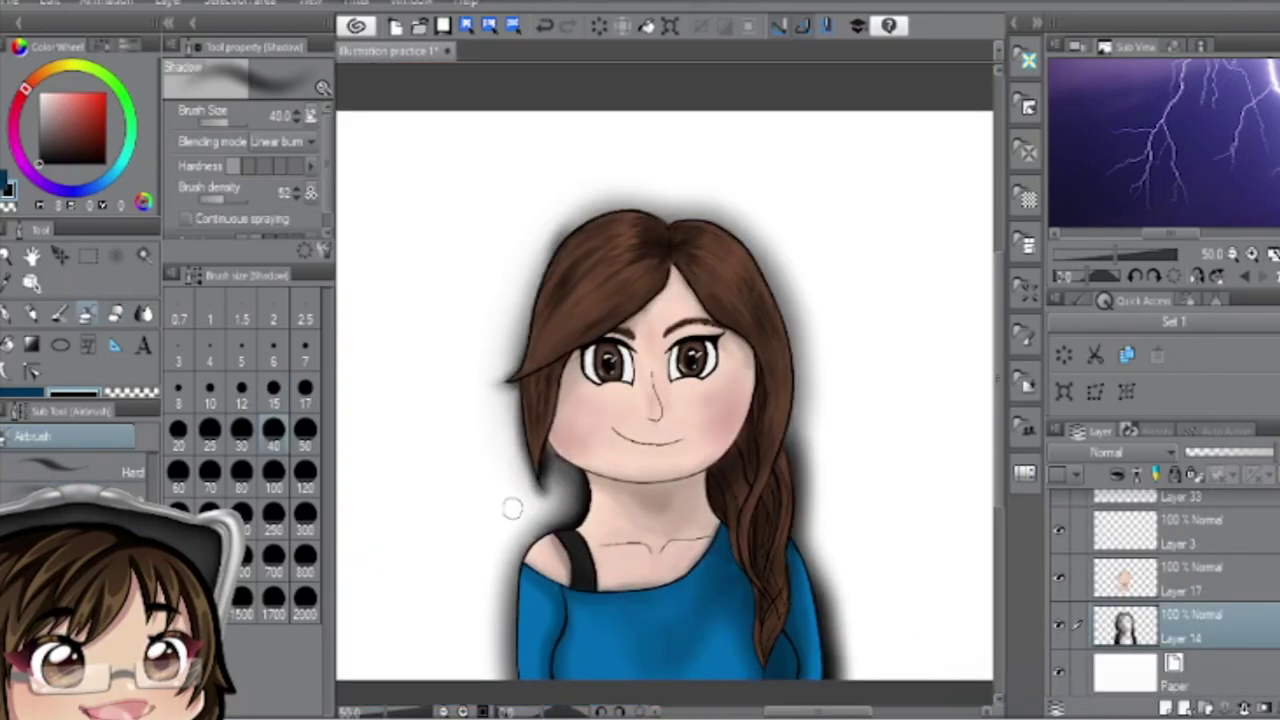
- Fill the background dark blue (hue 254, saturation 100, value 36) on Layer 18 and airbrush darker diagonal streaks on Layer 19
scroll(511, 509, up, 5)
click(273, 352)
scroll(664, 384, up, 3)
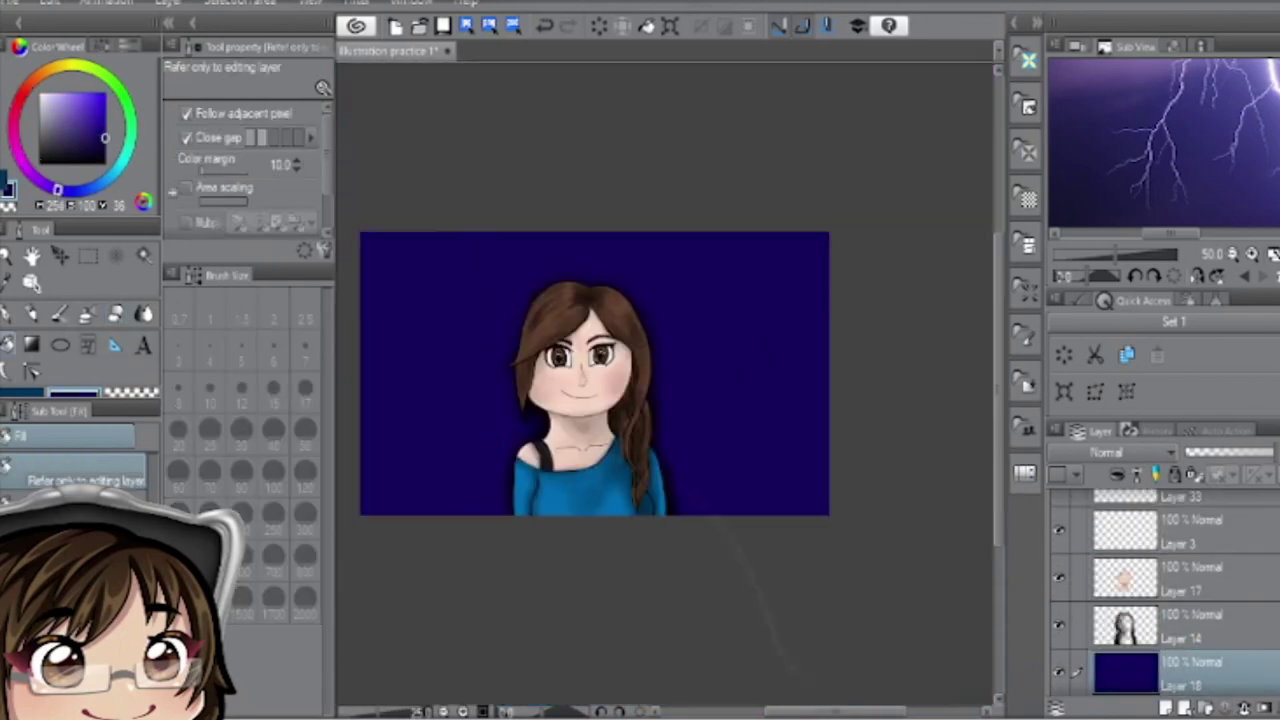
key(b)
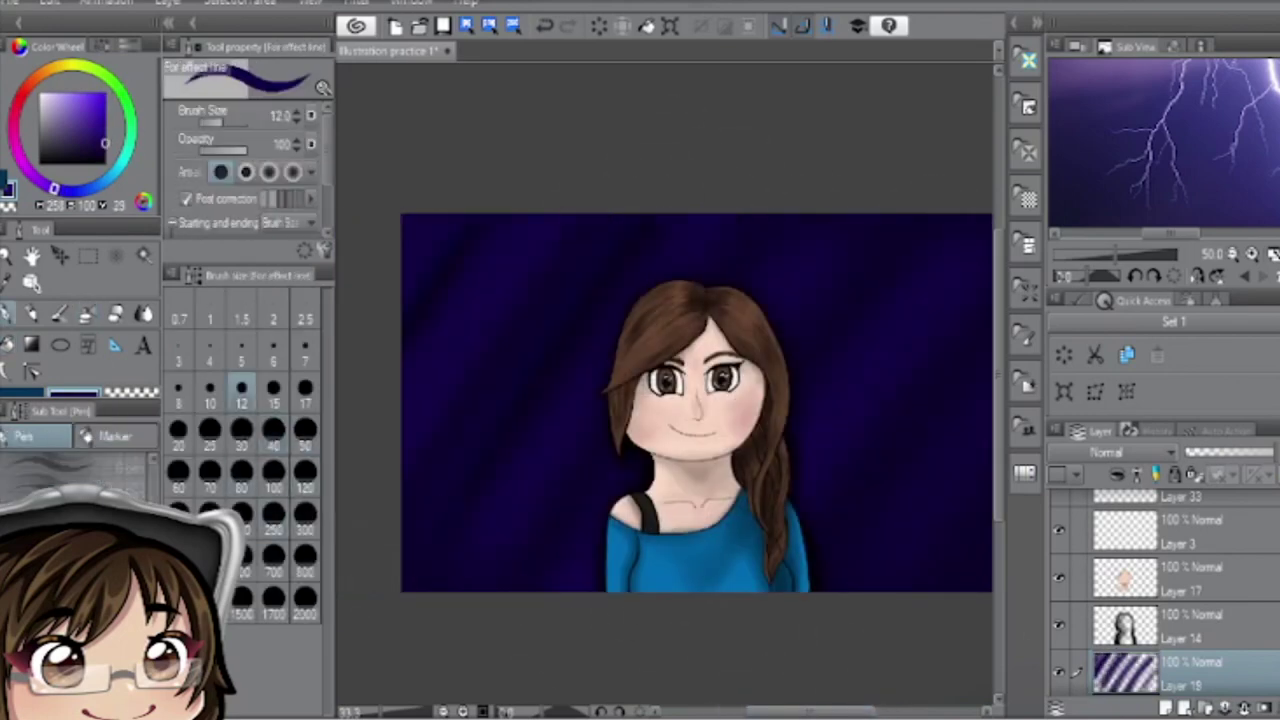
- Draw looping gold ribbons behind the girl on Layer 20 with the size 80 gold pen, and scatter pale sparkles with the Sparkle B brush
key(p)
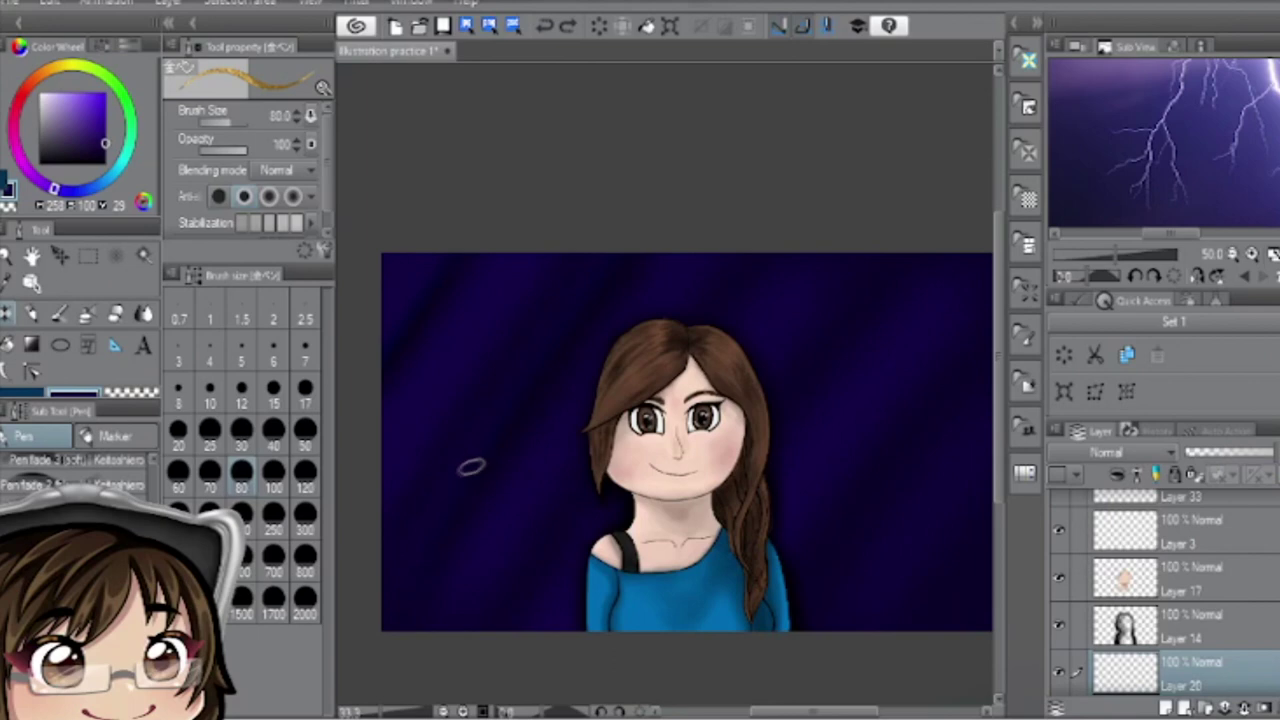
key(b)
key(b)
key(b)
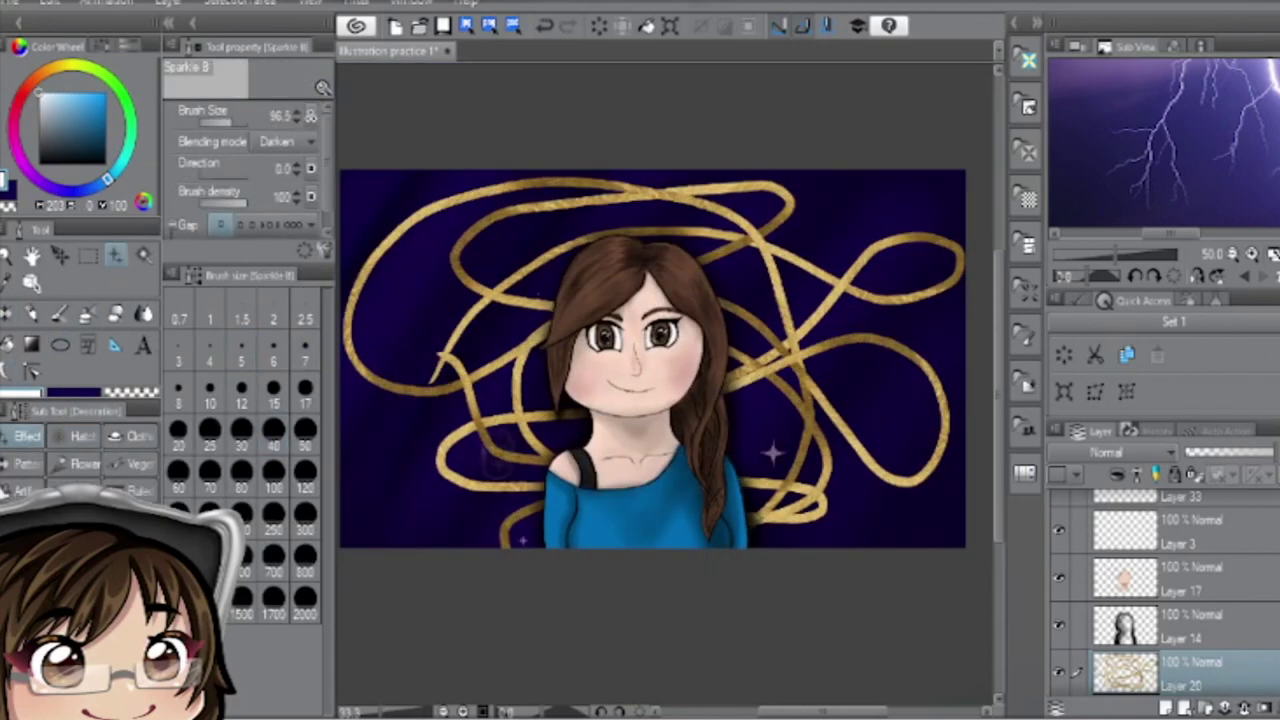
key(b)
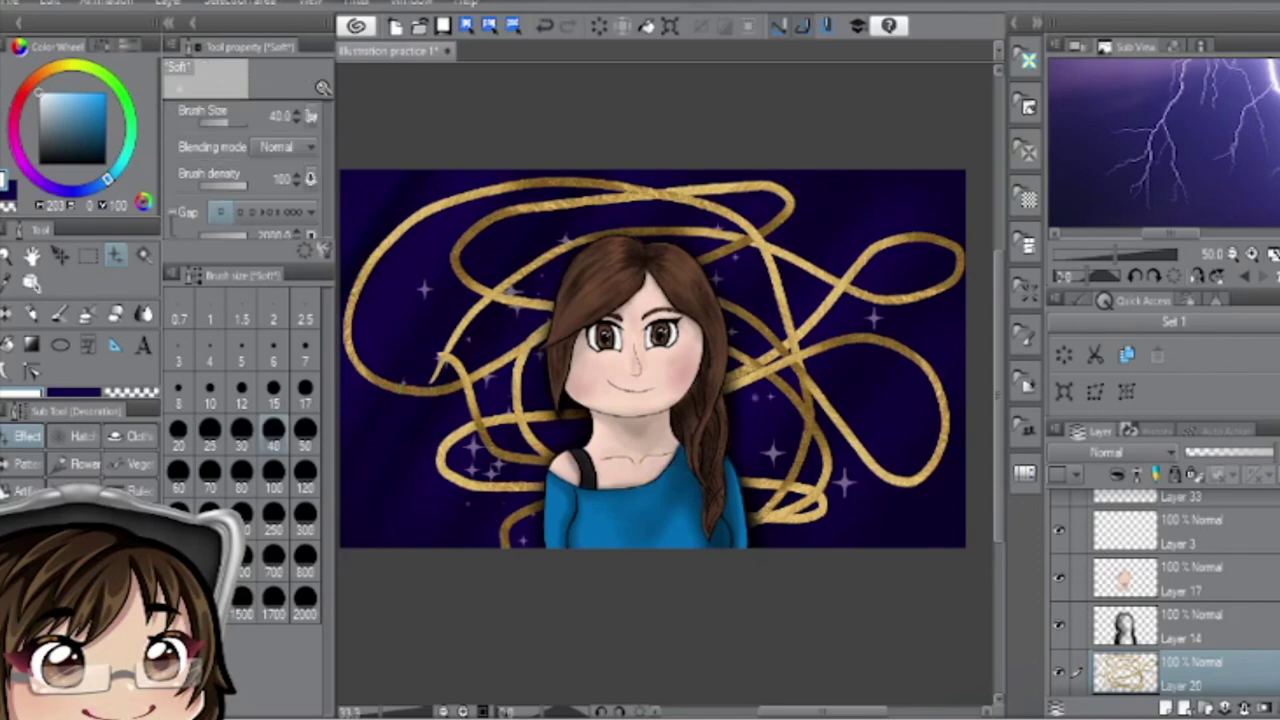